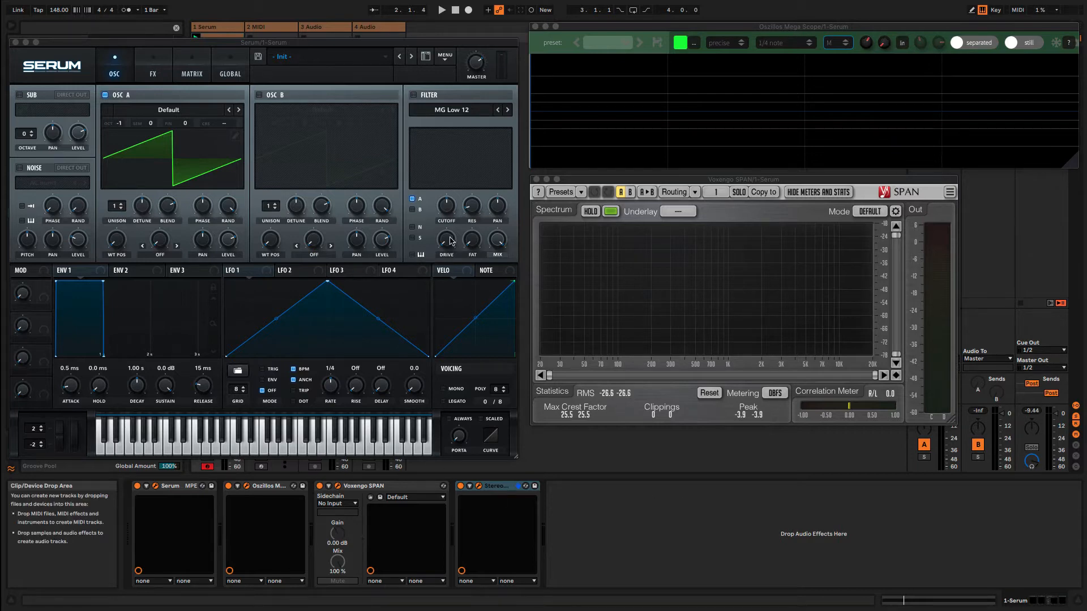
- Reposition the Serum and SPAN plugin windows so both sit clear of the oscilloscope, and start playback
{"action": "left_click_drag", "start_coordinate": [343, 45], "coordinate": [347, 30]}
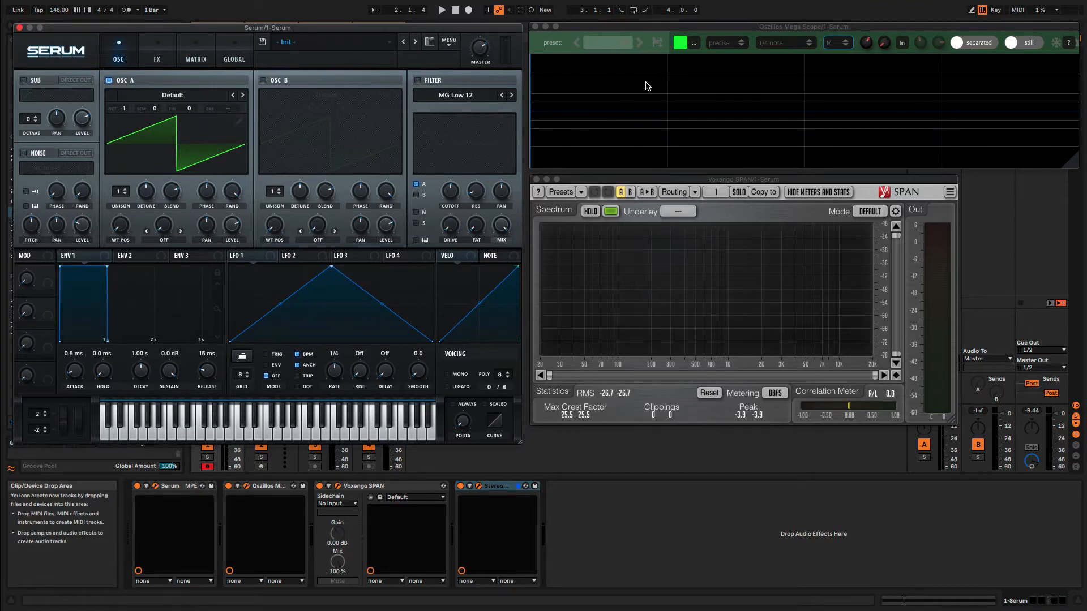
{"action": "left_click_drag", "start_coordinate": [682, 180], "coordinate": [680, 179]}
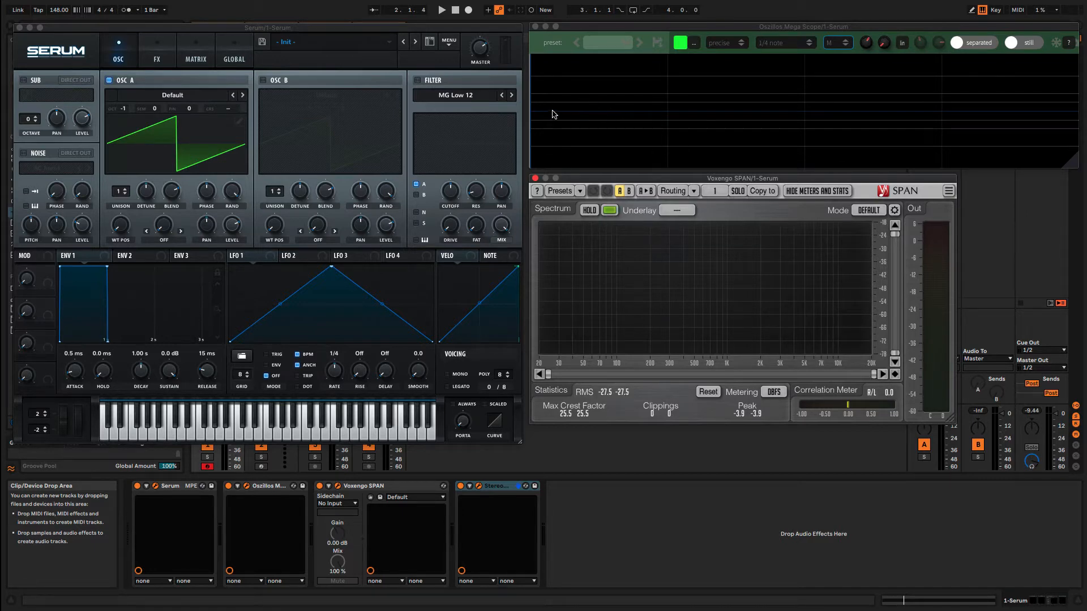
{"action": "key", "text": "space"}
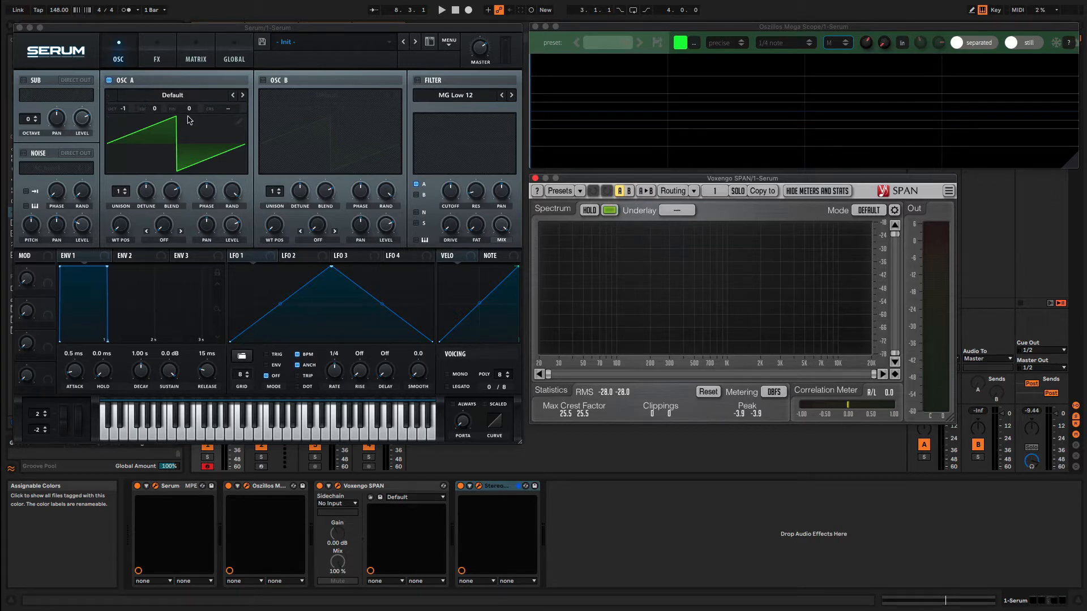
- Switch oscillators B and A on and off in turn to demonstrate their enable toggles, ending with only oscillator A enabled
{"action": "left_click", "coordinate": [262, 81]}
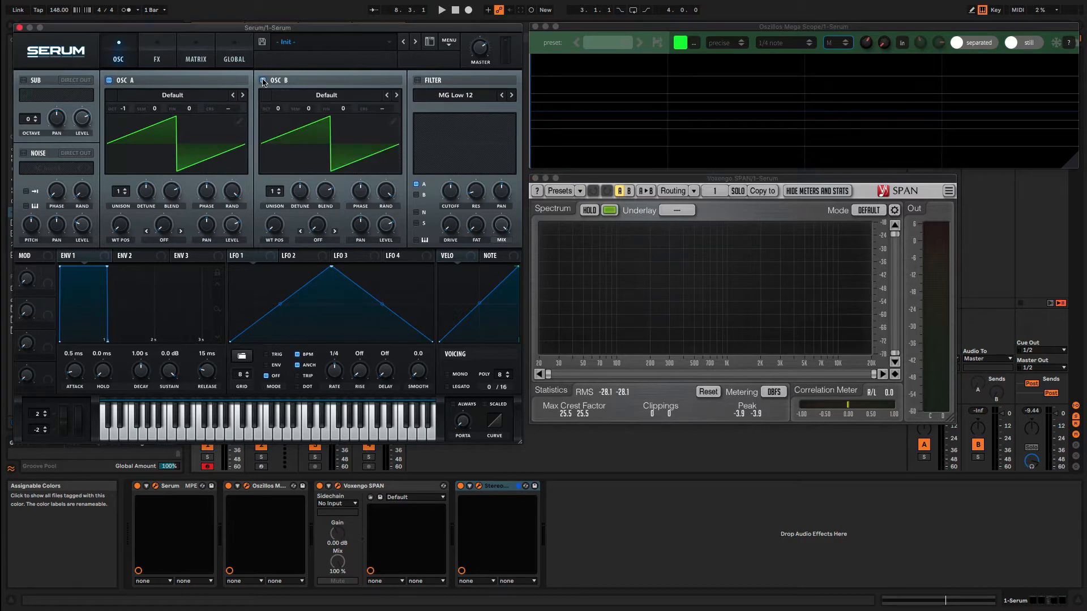
{"action": "left_click", "coordinate": [262, 81]}
{"action": "left_click", "coordinate": [262, 81]}
{"action": "left_click", "coordinate": [262, 81]}
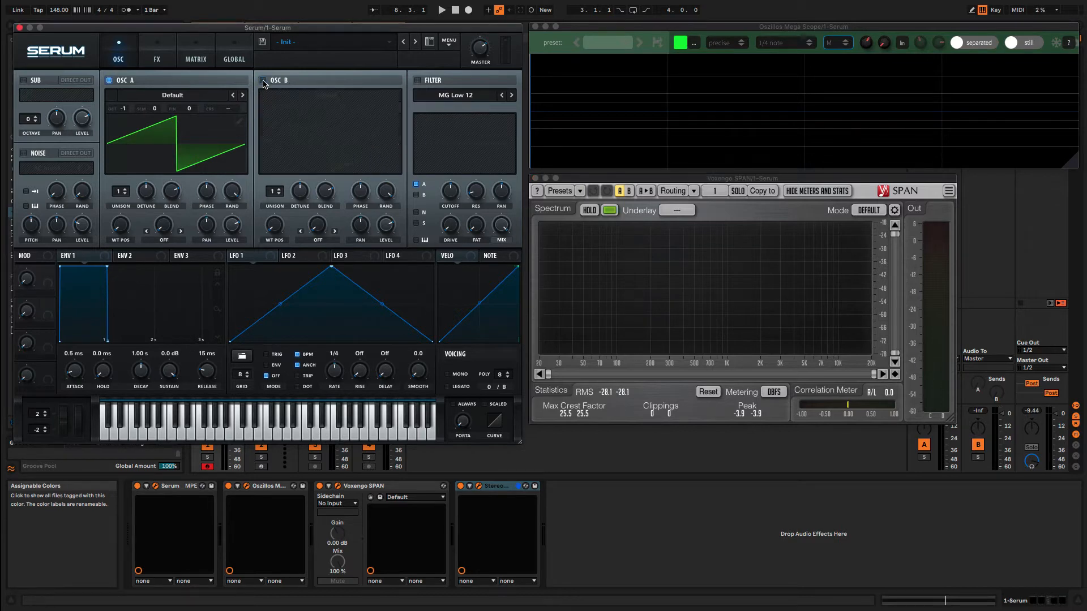
{"action": "left_click", "coordinate": [109, 81]}
{"action": "left_click", "coordinate": [109, 80]}
{"action": "left_click", "coordinate": [109, 80]}
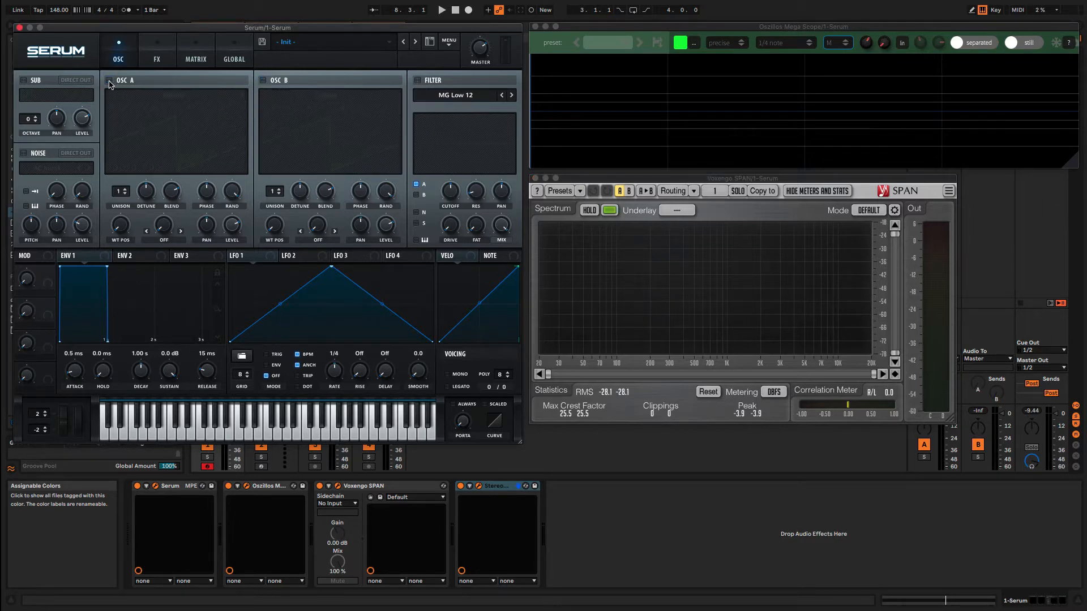
{"action": "left_click", "coordinate": [109, 81]}
{"action": "left_click", "coordinate": [263, 81]}
{"action": "left_click", "coordinate": [263, 81]}
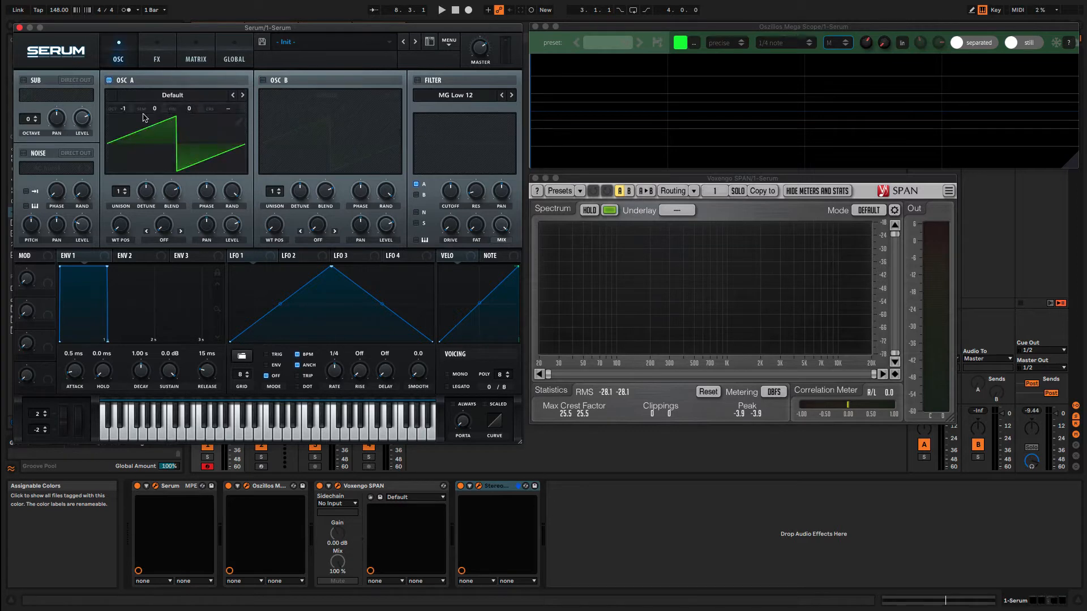
- Switch the Sub oscillator and the Noise oscillator on and off to demonstrate their toggles
{"action": "left_click", "coordinate": [24, 80]}
{"action": "left_click", "coordinate": [25, 81]}
{"action": "left_click", "coordinate": [24, 82]}
{"action": "left_click", "coordinate": [26, 83]}
{"action": "left_click", "coordinate": [24, 82]}
{"action": "left_click", "coordinate": [26, 82]}
{"action": "left_click", "coordinate": [23, 153]}
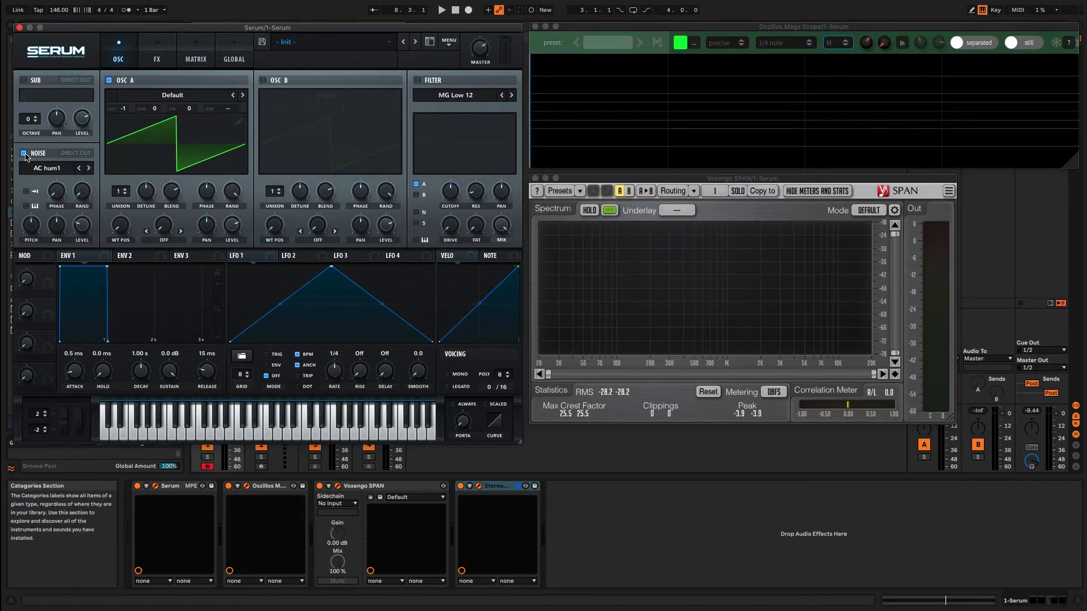
{"action": "left_click", "coordinate": [24, 153]}
- Load the Spectral wavetable Monster 1 [SL] into oscillator A and sweep its wavetable position to frame 254 and back to 1
{"action": "mouse_move", "coordinate": [122, 221]}
{"action": "left_click", "coordinate": [180, 97]}
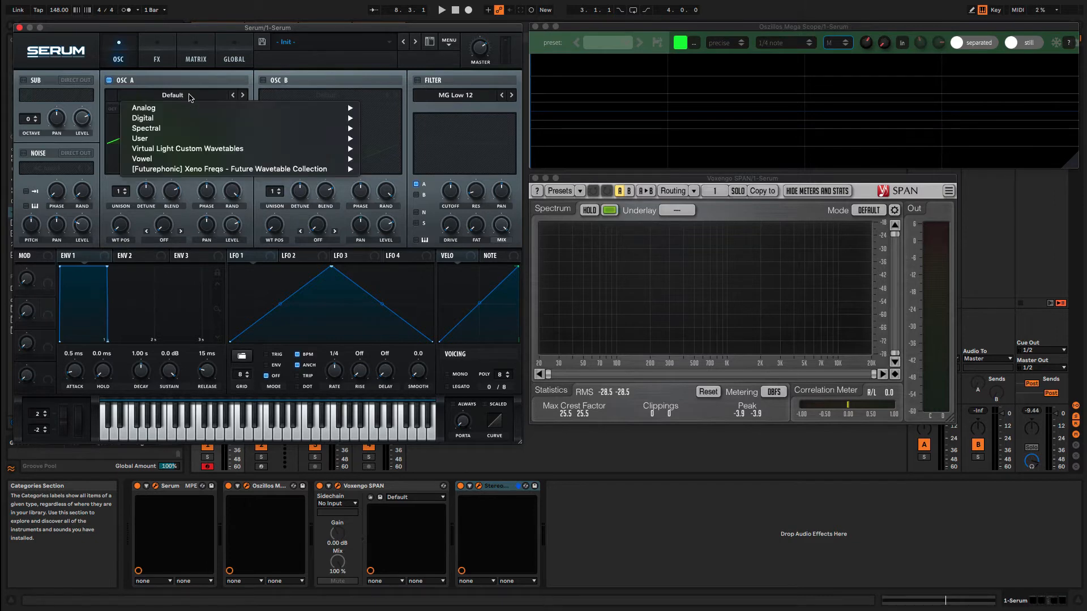
{"action": "mouse_move", "coordinate": [170, 120]}
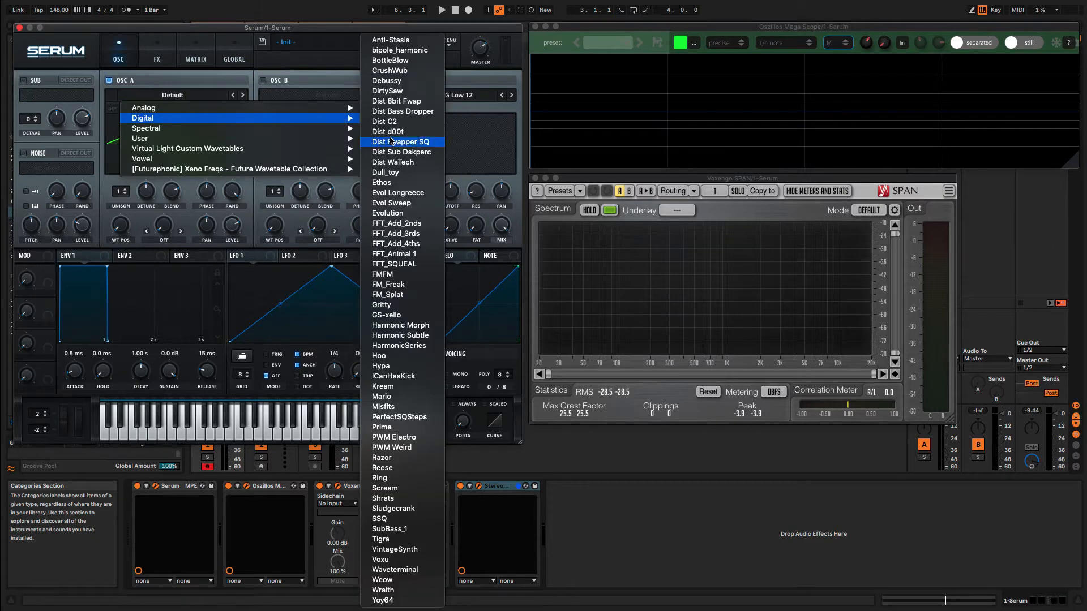
{"action": "mouse_move", "coordinate": [229, 129]}
{"action": "left_click", "coordinate": [412, 201]}
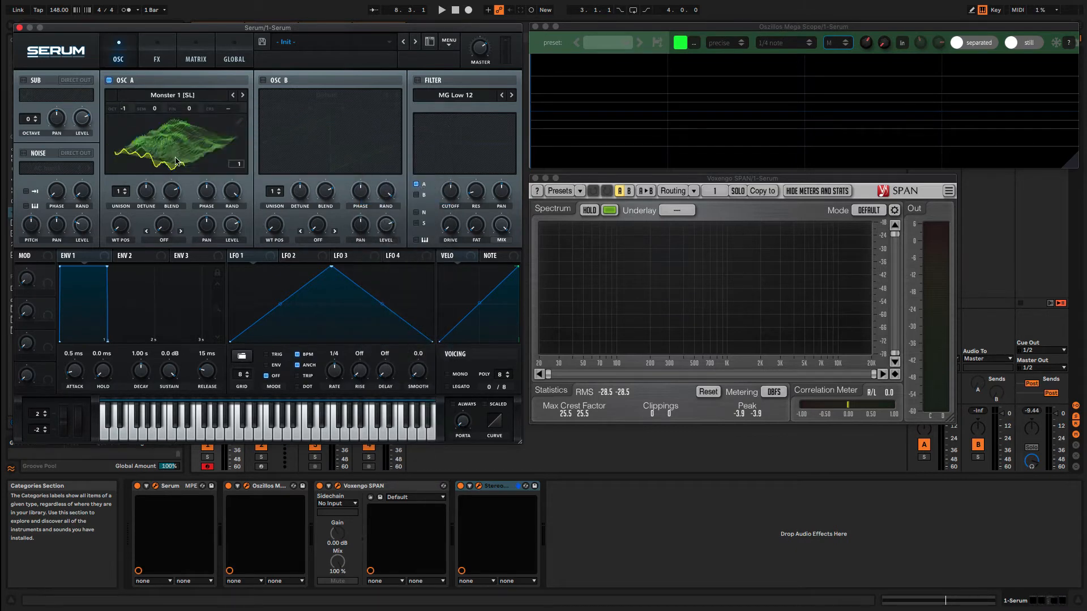
{"action": "left_click_drag", "start_coordinate": [176, 161], "coordinate": [163, 100]}
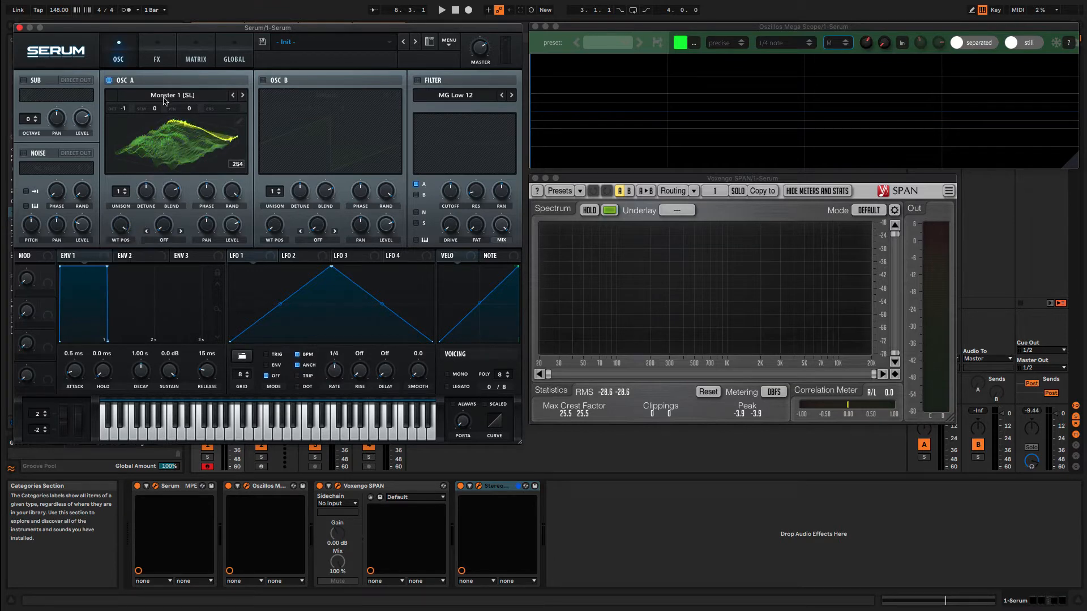
{"action": "left_click_drag", "start_coordinate": [120, 225], "coordinate": [120, 335]}
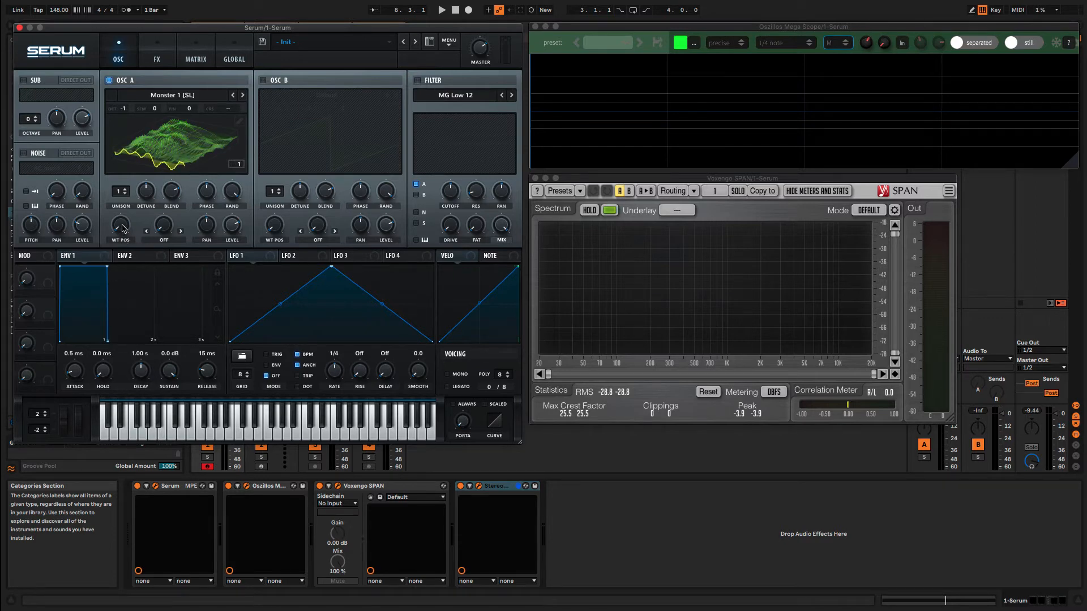
- Reset oscillator A's octave to 0 and switch oscillator B on and off again
{"action": "double_click", "coordinate": [124, 108]}
{"action": "left_click", "coordinate": [263, 80]}
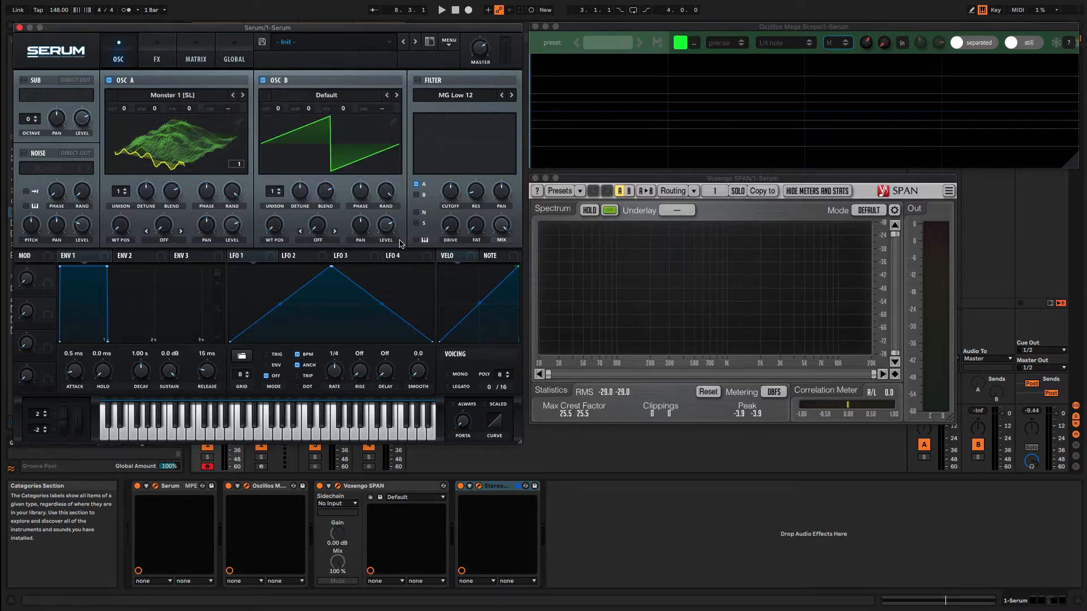
{"action": "left_click", "coordinate": [263, 81]}
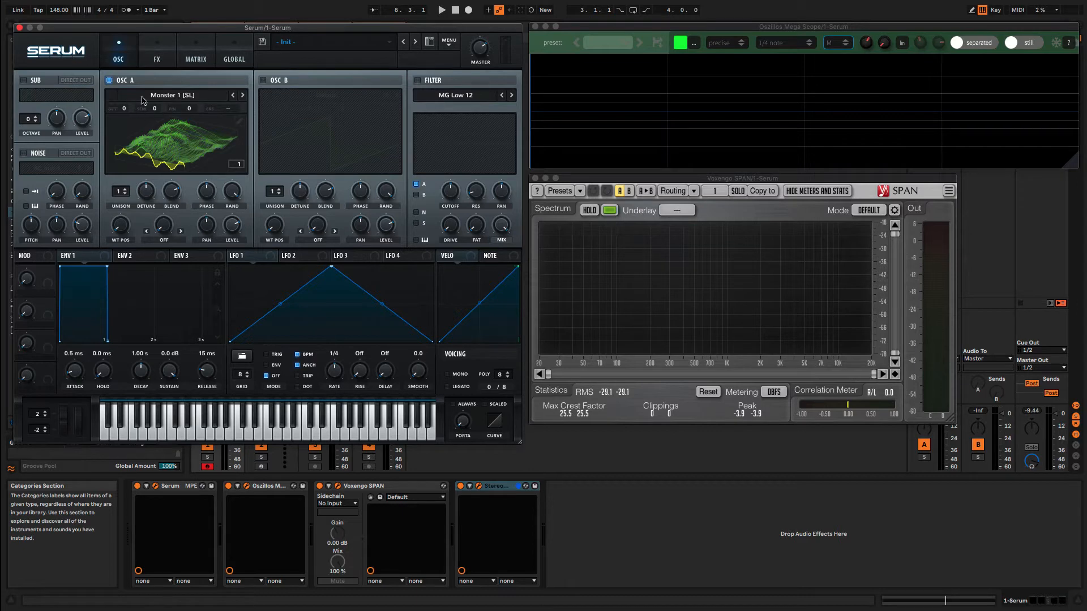
- Load the Analog wavetable Basic Shapes into oscillator A
{"action": "left_click", "coordinate": [187, 98]}
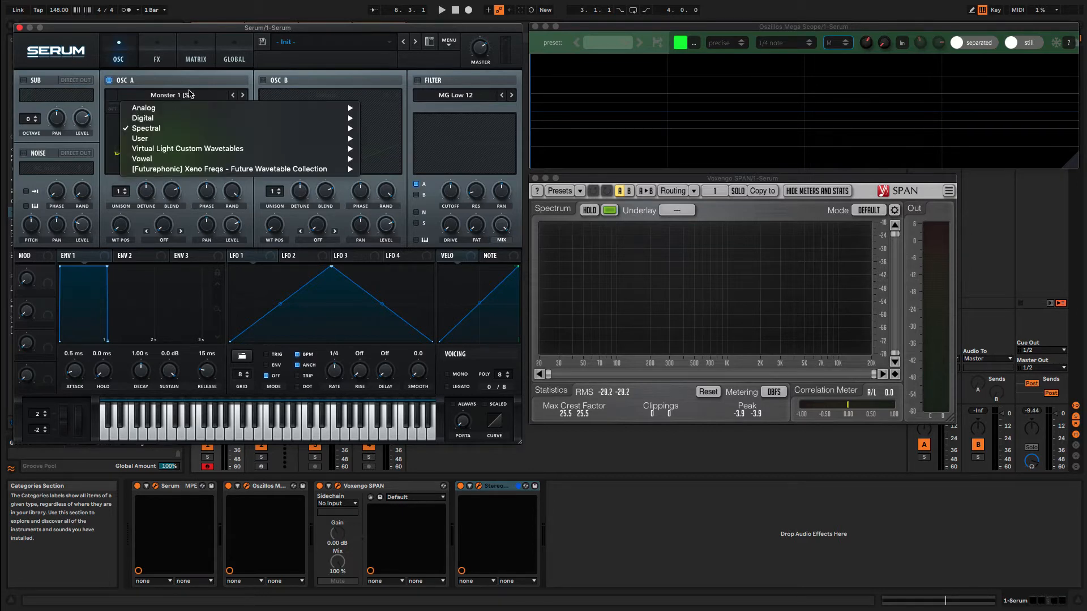
{"action": "mouse_move", "coordinate": [174, 109]}
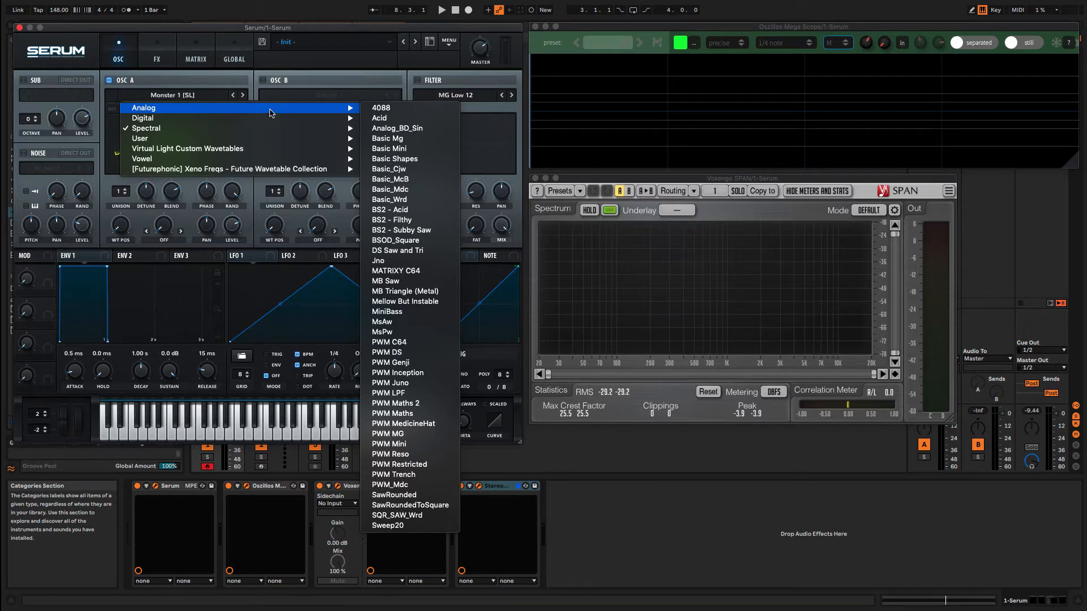
{"action": "left_click", "coordinate": [411, 159]}
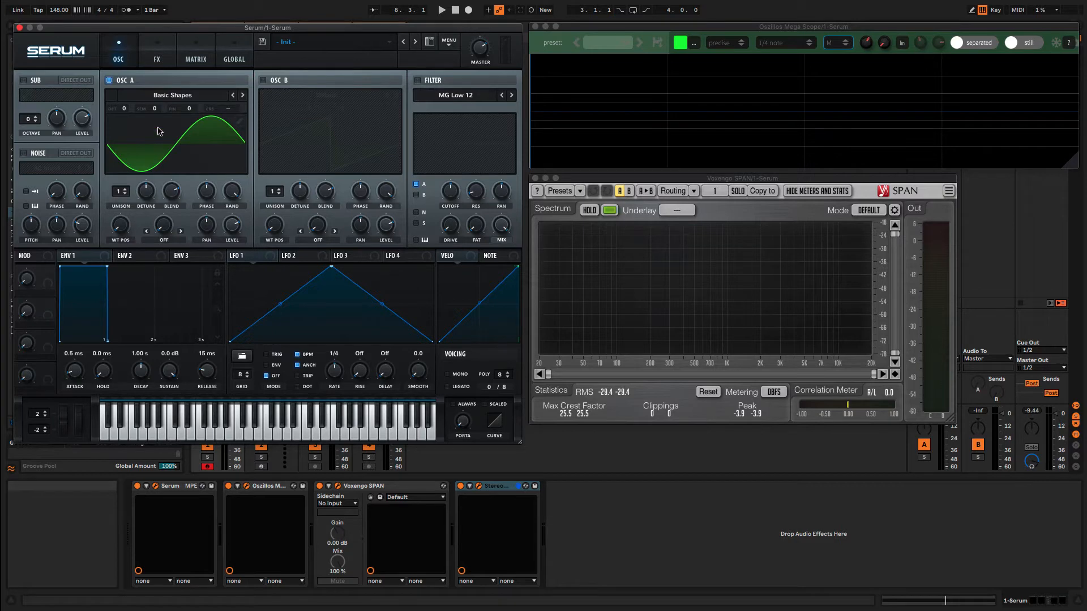
- Step oscillator A's wavetable position through the saw, triangle, square and pulse shapes, and return it to the sine at position 1
{"action": "left_click_drag", "start_coordinate": [122, 229], "coordinate": [129, 215]}
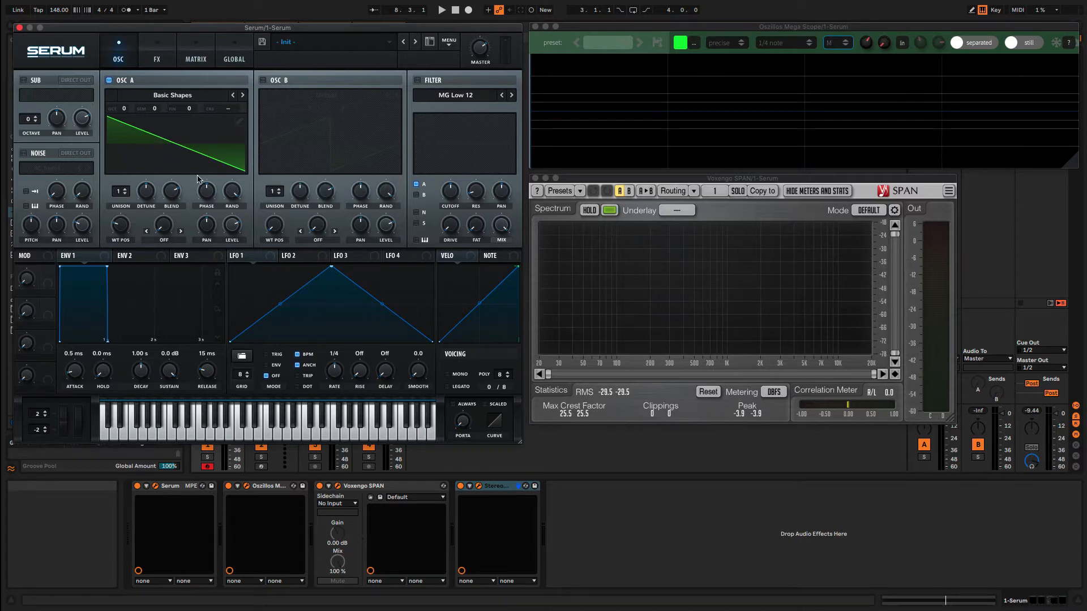
{"action": "left_click_drag", "start_coordinate": [119, 230], "coordinate": [117, 146]}
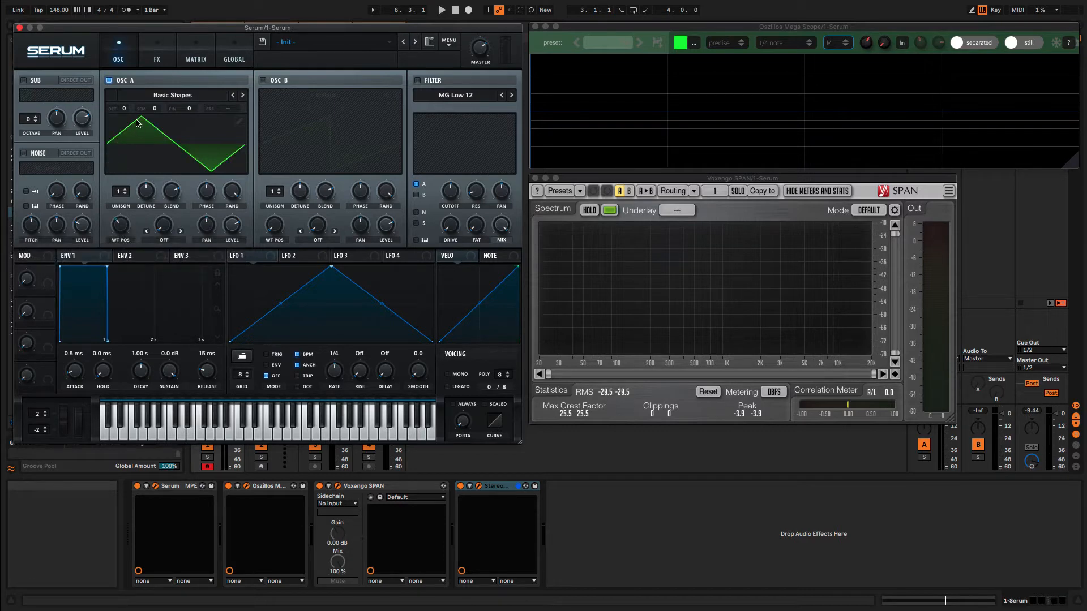
{"action": "left_click_drag", "start_coordinate": [117, 230], "coordinate": [128, 193]}
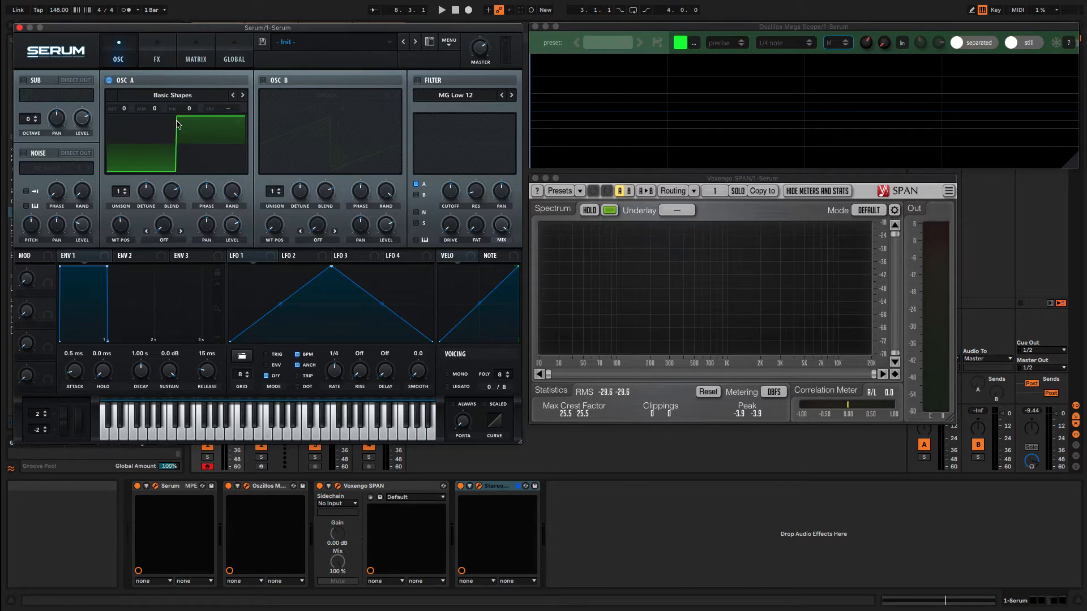
{"action": "left_click_drag", "start_coordinate": [133, 225], "coordinate": [130, 223]}
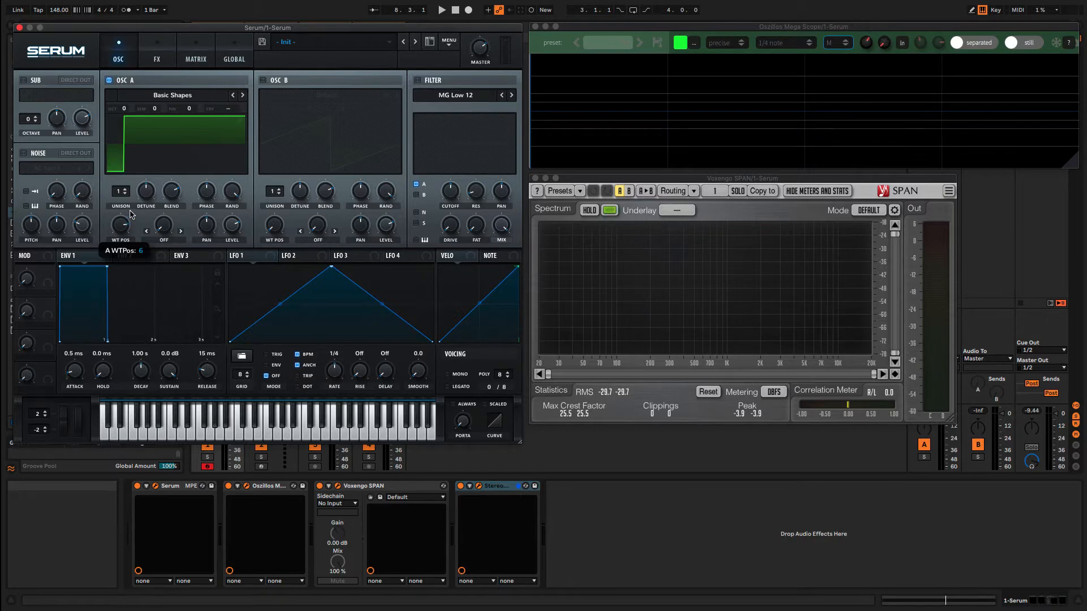
{"action": "mouse_move", "coordinate": [129, 224]}
{"action": "left_mouse_down"}
{"action": "mouse_move", "coordinate": [133, 268]}
{"action": "mouse_move", "coordinate": [129, 243]}
{"action": "left_mouse_up"}
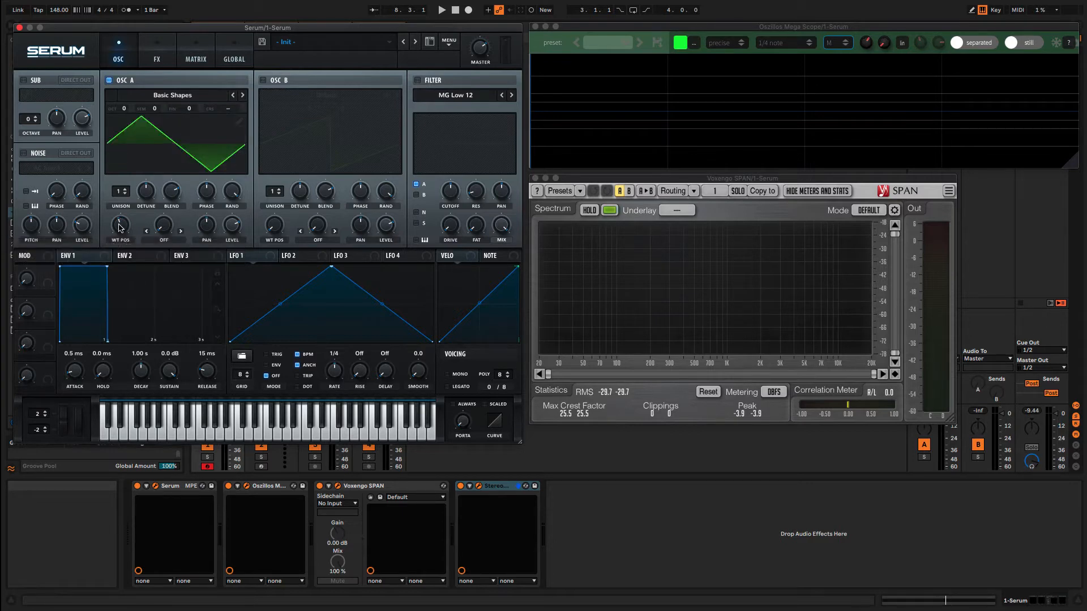
{"action": "left_click_drag", "start_coordinate": [123, 228], "coordinate": [140, 177]}
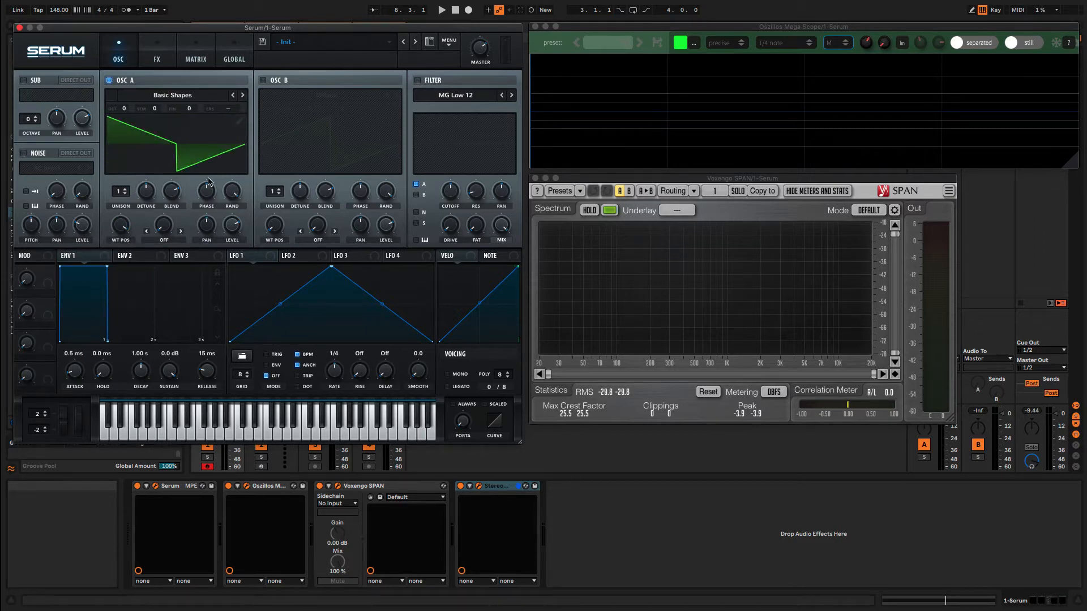
{"action": "left_click_drag", "start_coordinate": [119, 227], "coordinate": [128, 339]}
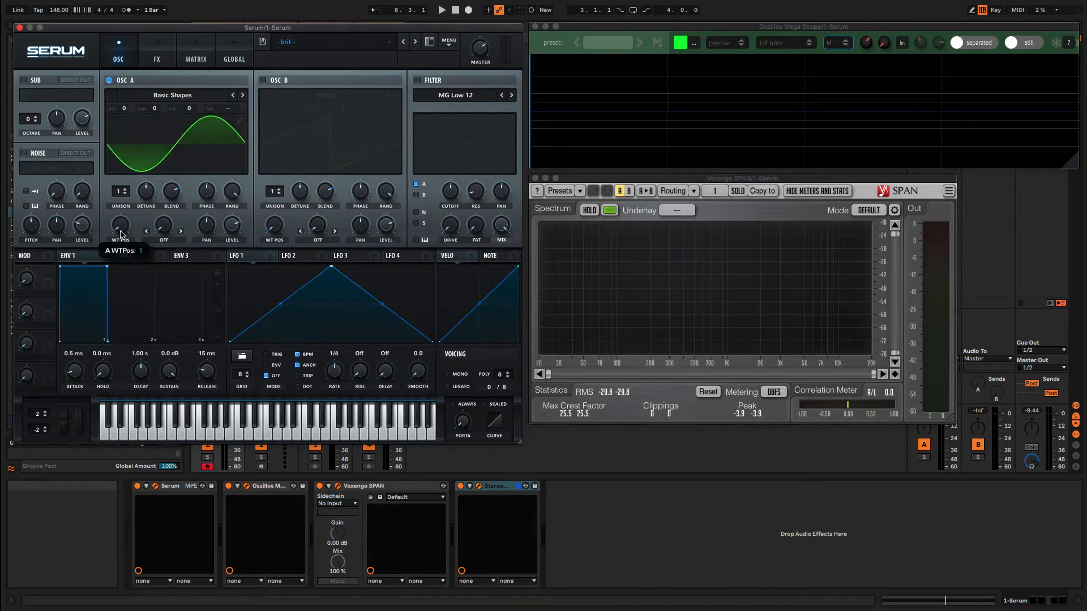
{"action": "left_click_drag", "start_coordinate": [121, 234], "coordinate": [134, 267]}
{"action": "left_click_drag", "start_coordinate": [125, 228], "coordinate": [129, 294]}
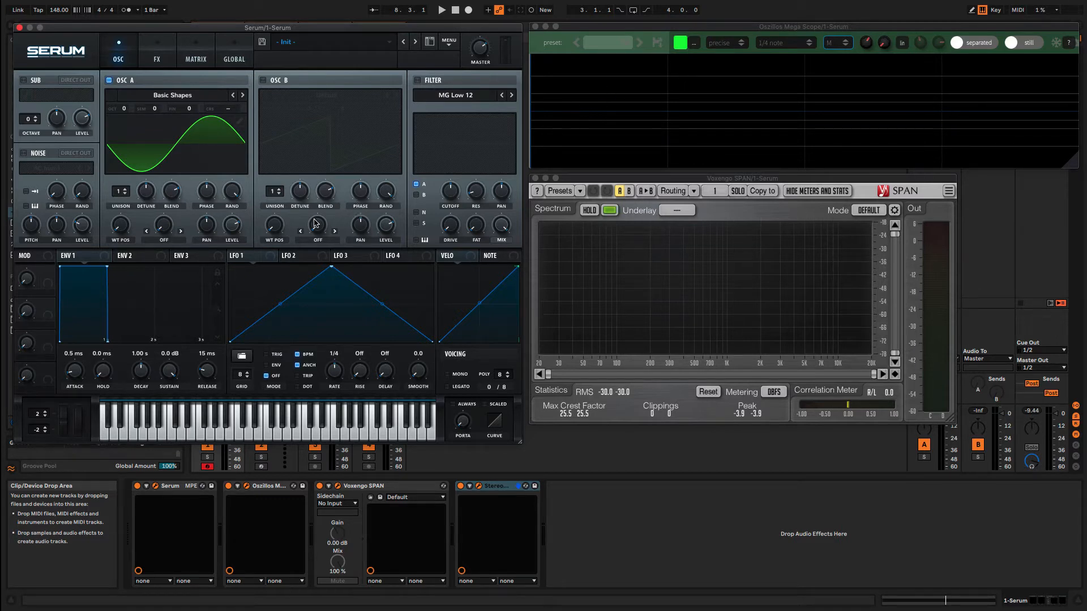
- Play the sound and step oscillator A from sine through saw, triangle, square and pulse to compare their spectra, then stop and return to the triangle
{"action": "key", "text": "space"}
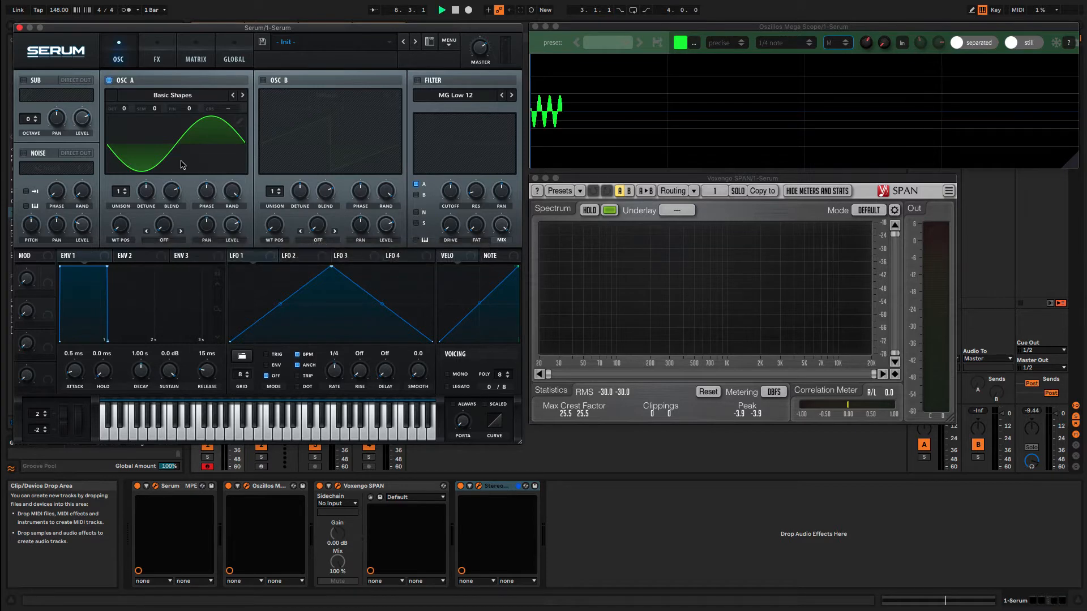
{"action": "mouse_move", "coordinate": [632, 254]}
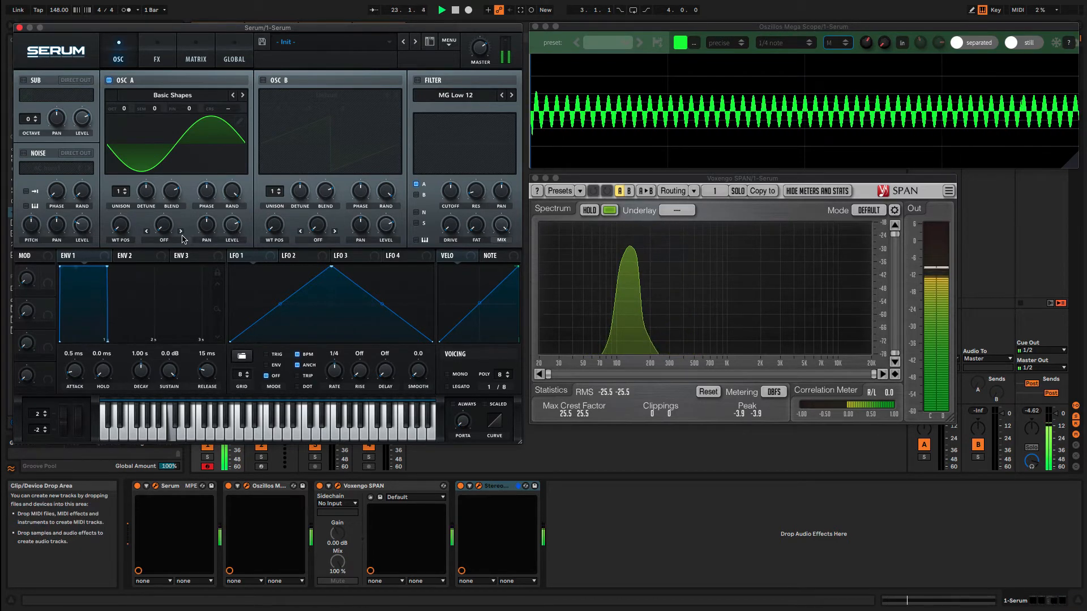
{"action": "left_click_drag", "start_coordinate": [127, 233], "coordinate": [125, 223]}
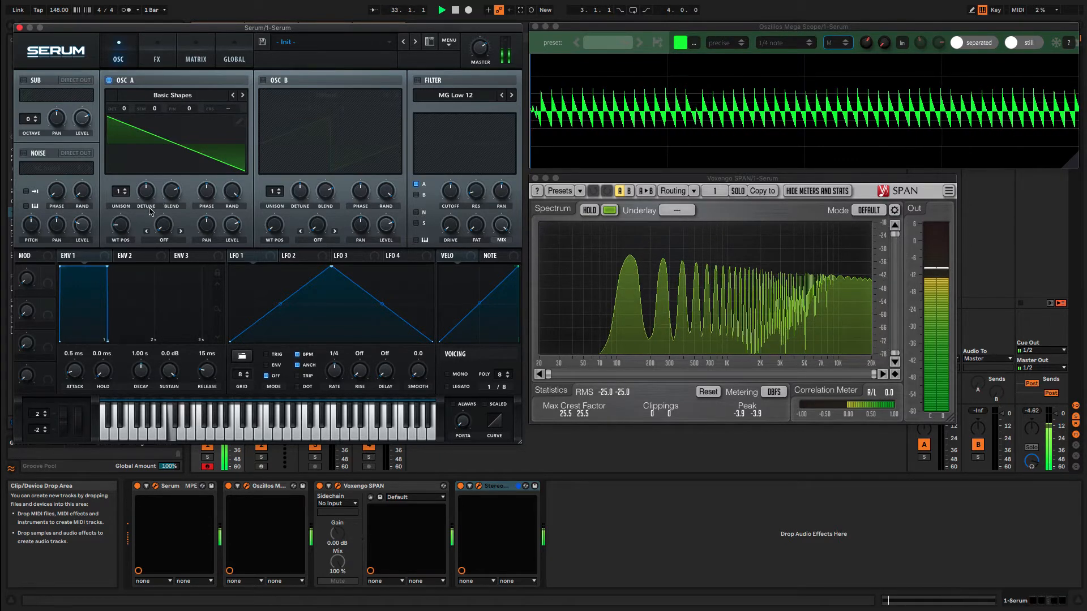
{"action": "left_click_drag", "start_coordinate": [124, 222], "coordinate": [129, 205]}
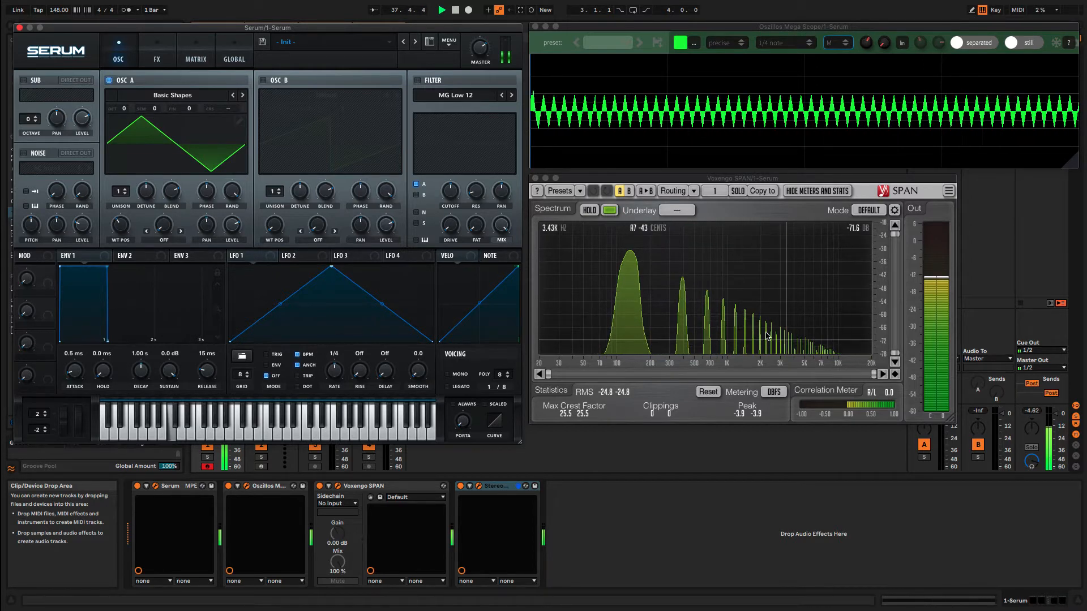
{"action": "left_click_drag", "start_coordinate": [125, 228], "coordinate": [125, 218]}
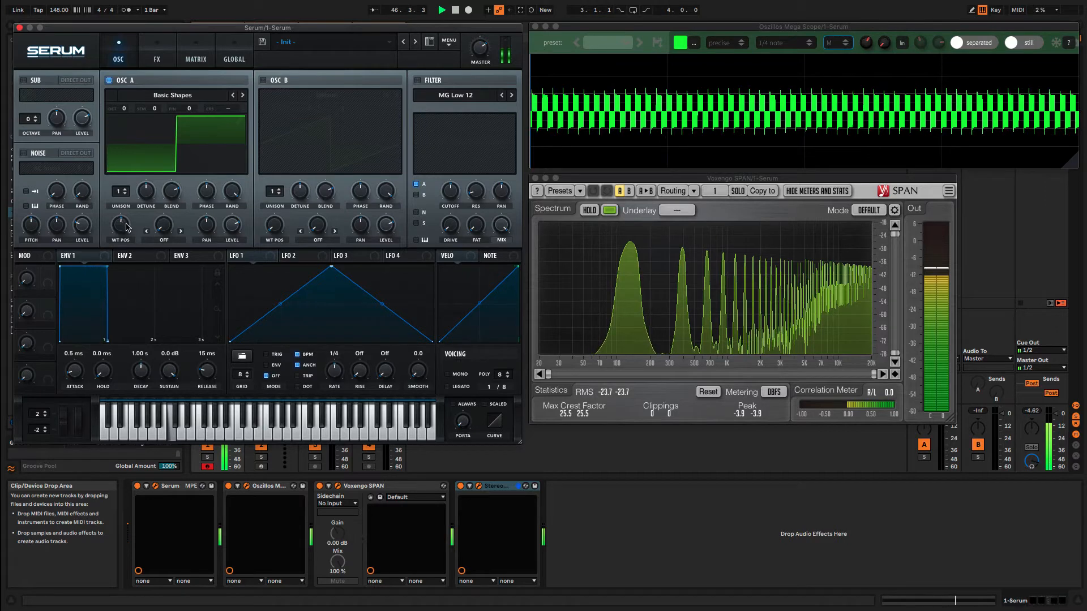
{"action": "left_click_drag", "start_coordinate": [126, 226], "coordinate": [129, 220]}
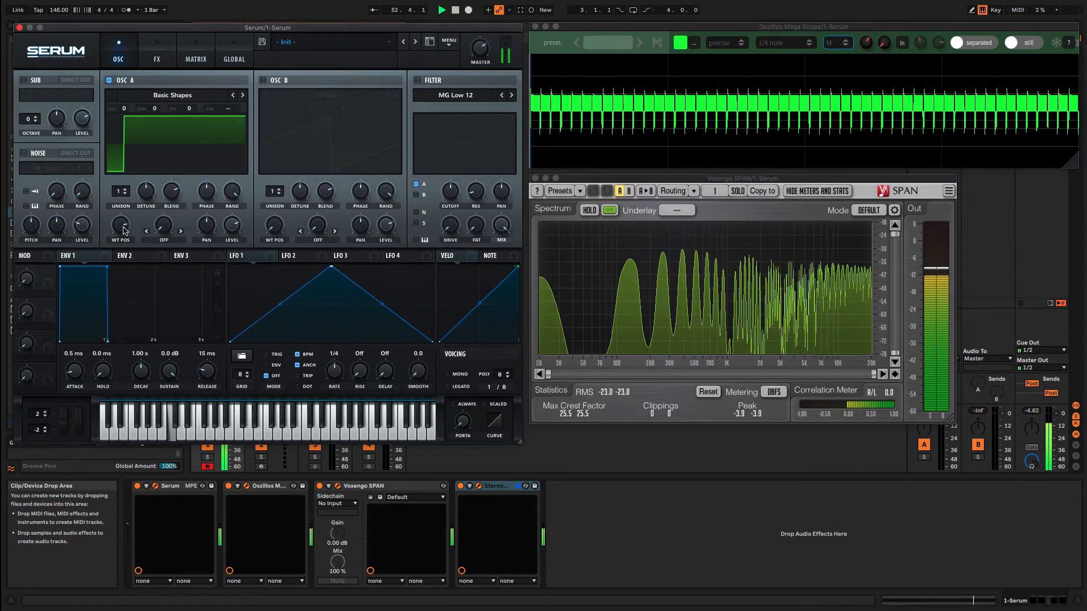
{"action": "left_click_drag", "start_coordinate": [125, 231], "coordinate": [129, 254]}
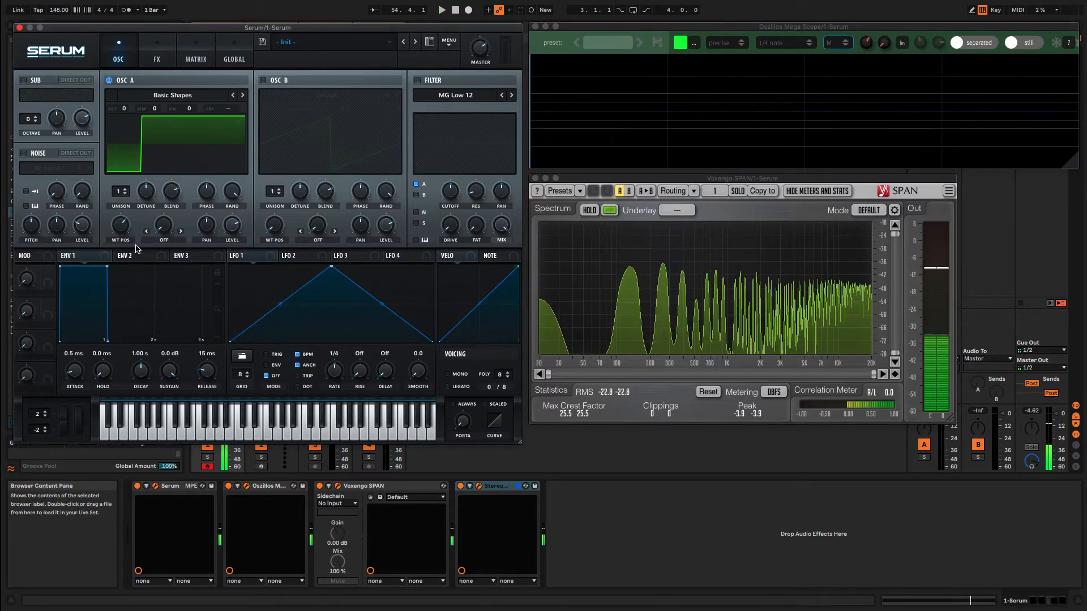
{"action": "left_click_drag", "start_coordinate": [129, 230], "coordinate": [128, 264]}
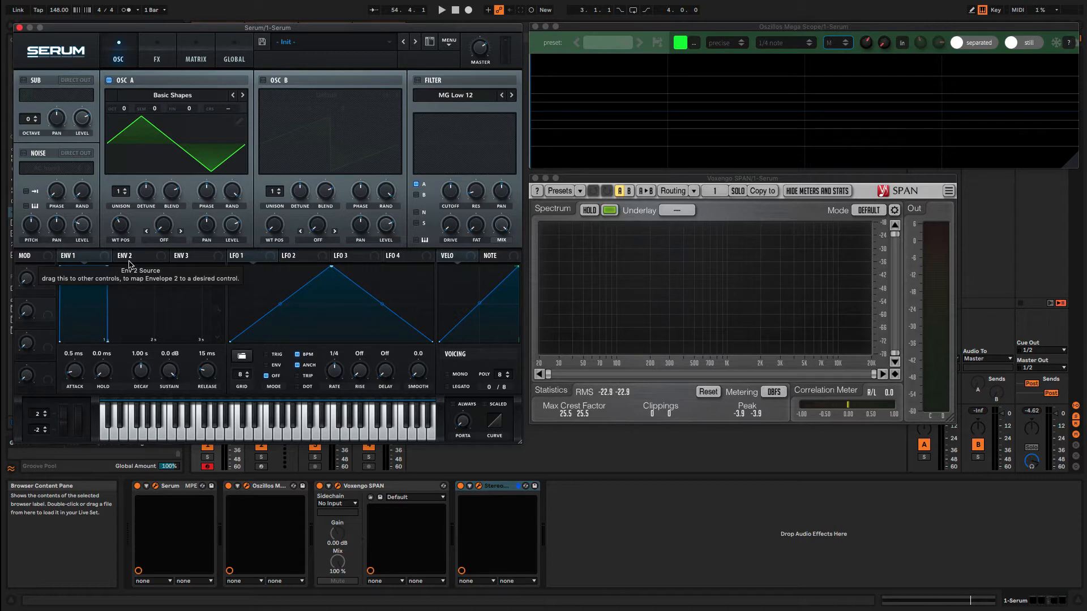
- Switch oscillator A to the Digital wavetables and step forward through Ethos, Evolution and FFT_Add_4ths to FFT_SQUEAL
{"action": "left_click", "coordinate": [192, 95]}
{"action": "mouse_move", "coordinate": [168, 123]}
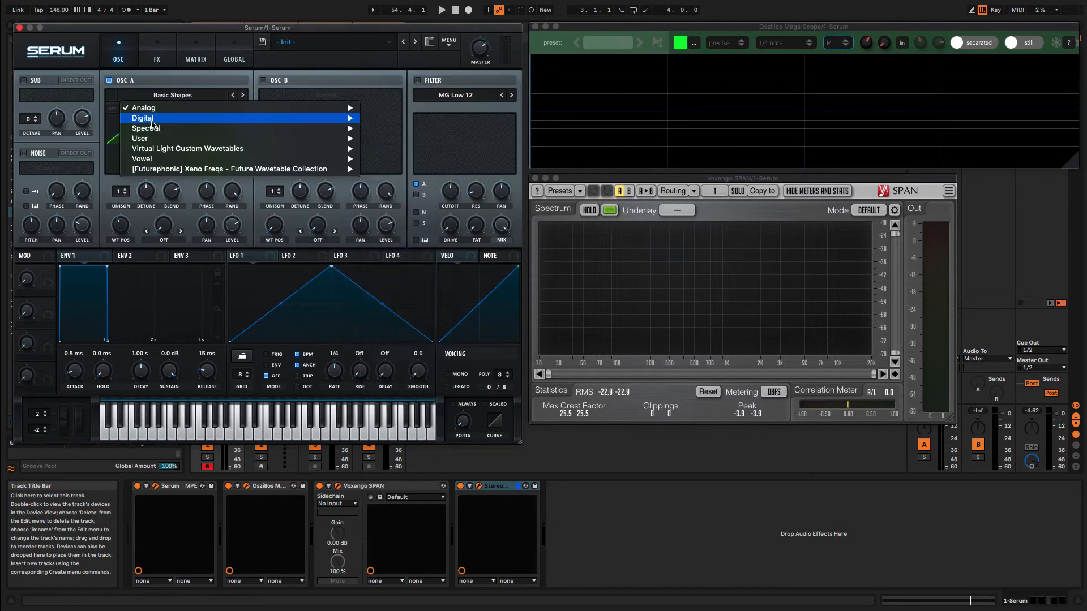
{"action": "left_click", "coordinate": [406, 173]}
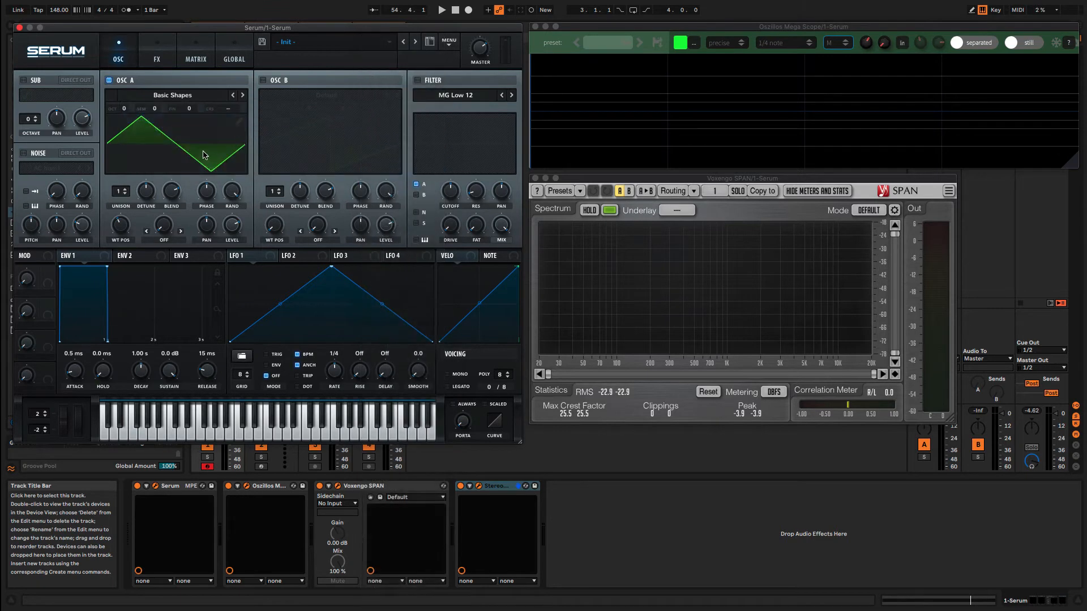
{"action": "left_click", "coordinate": [244, 99]}
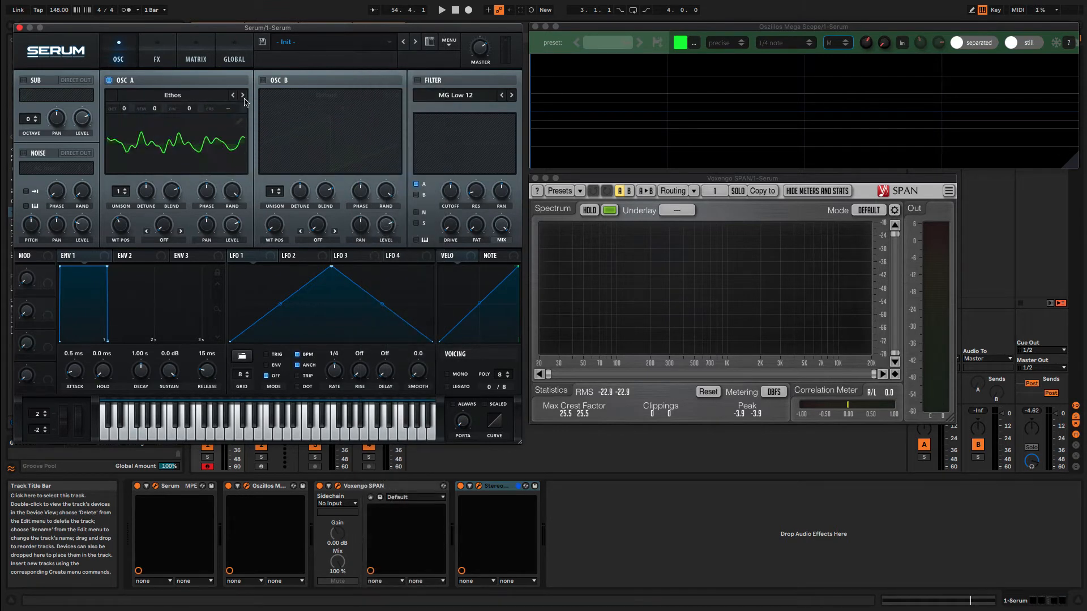
{"action": "left_click", "coordinate": [244, 100]}
{"action": "left_click", "coordinate": [244, 99]}
{"action": "left_click", "coordinate": [244, 99]}
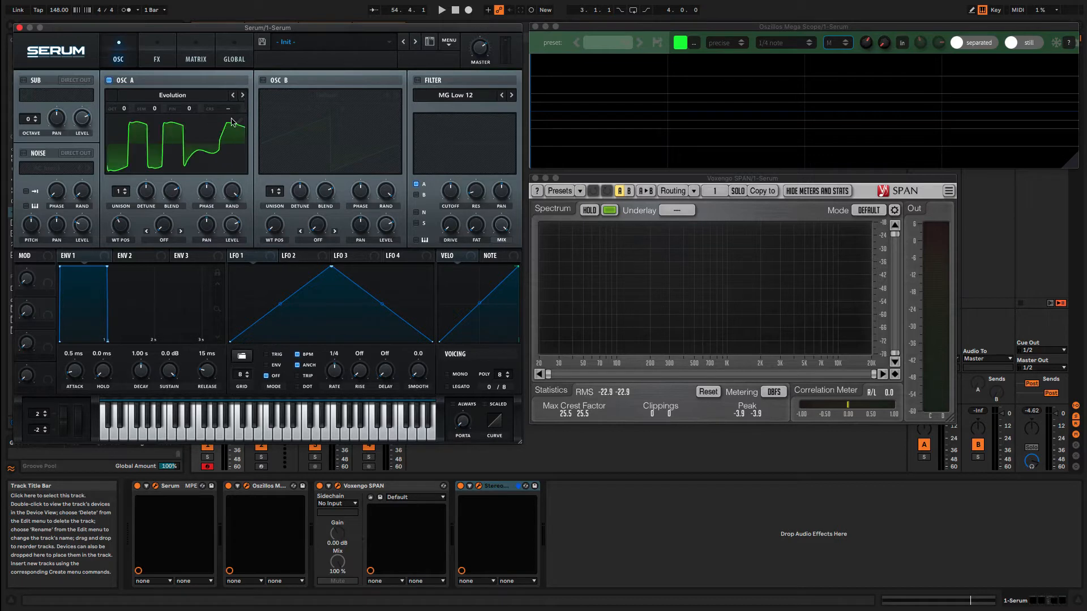
{"action": "left_click", "coordinate": [244, 99]}
{"action": "left_click", "coordinate": [243, 98]}
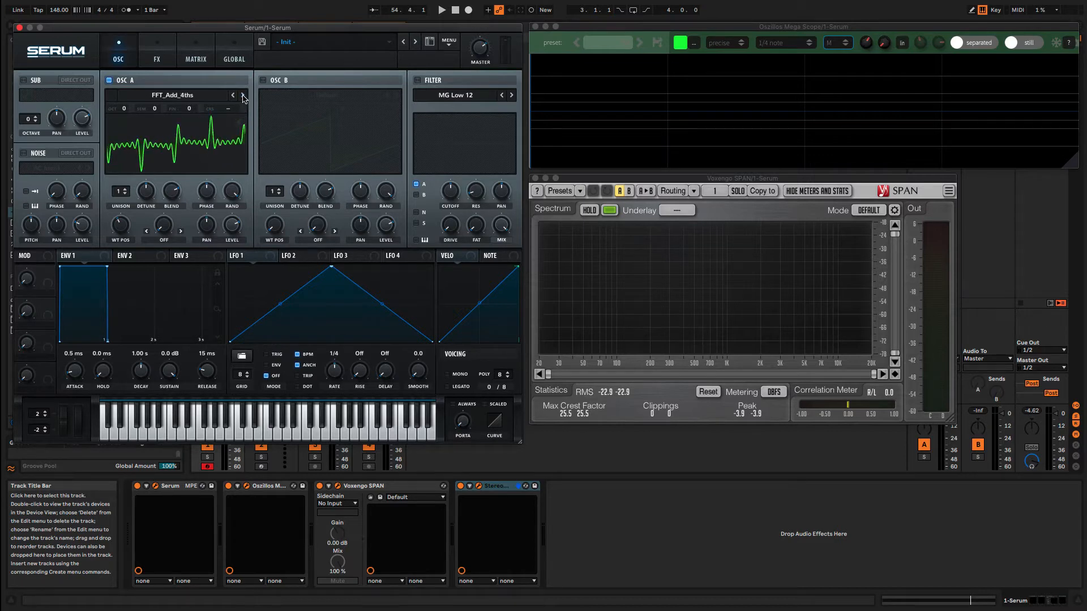
{"action": "left_click", "coordinate": [243, 99]}
{"action": "left_click", "coordinate": [244, 98]}
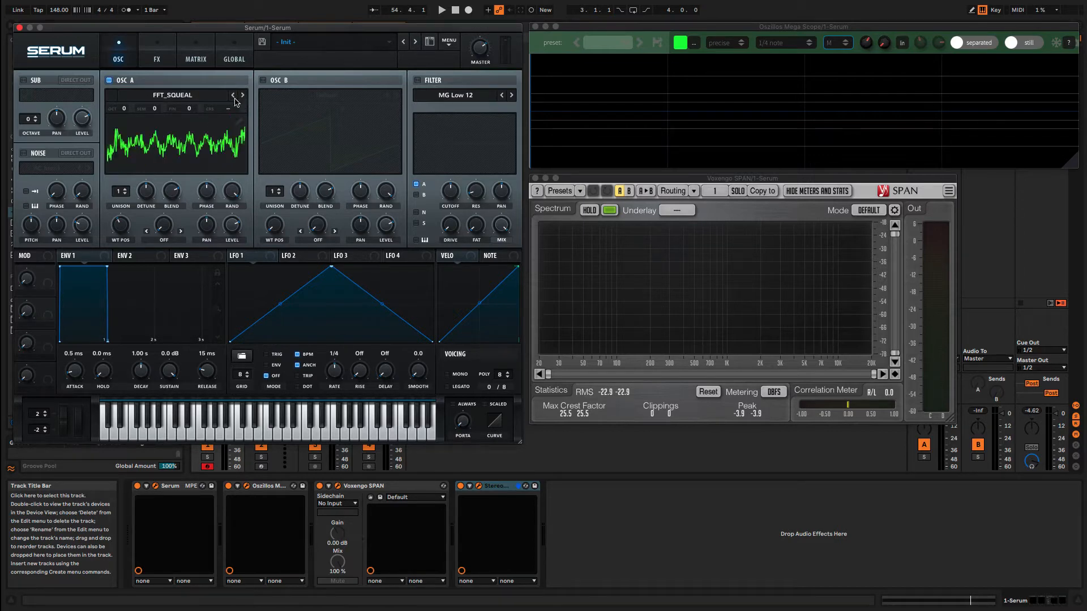
- Step oscillator A's wavetable back through FFT_Add_3rds to FFT_Add_2nds
{"action": "left_click", "coordinate": [234, 97]}
{"action": "left_click", "coordinate": [234, 97]}
{"action": "left_click", "coordinate": [234, 98]}
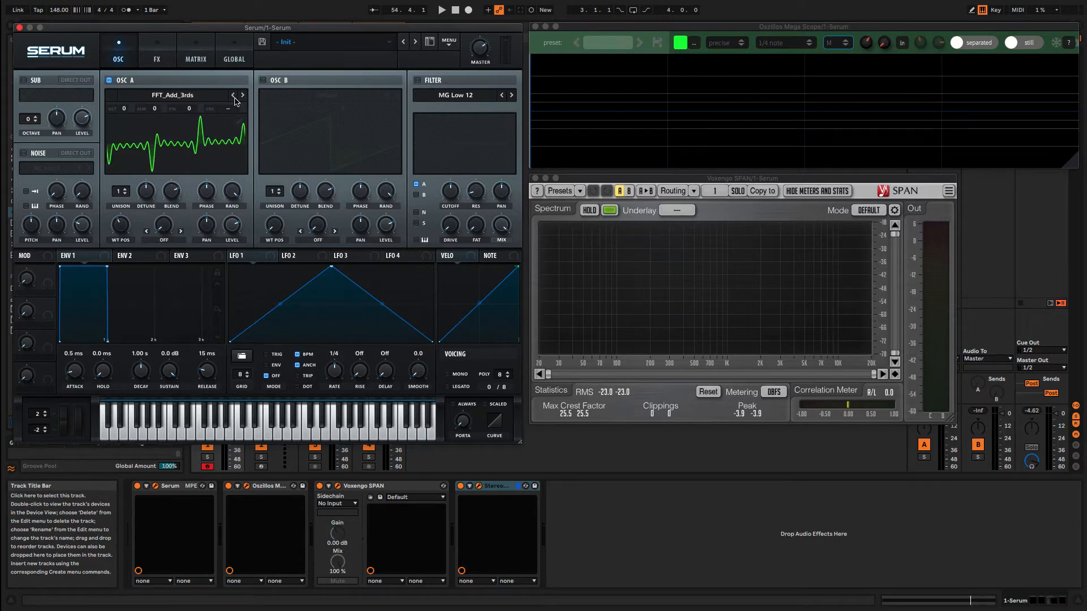
{"action": "left_click", "coordinate": [234, 97]}
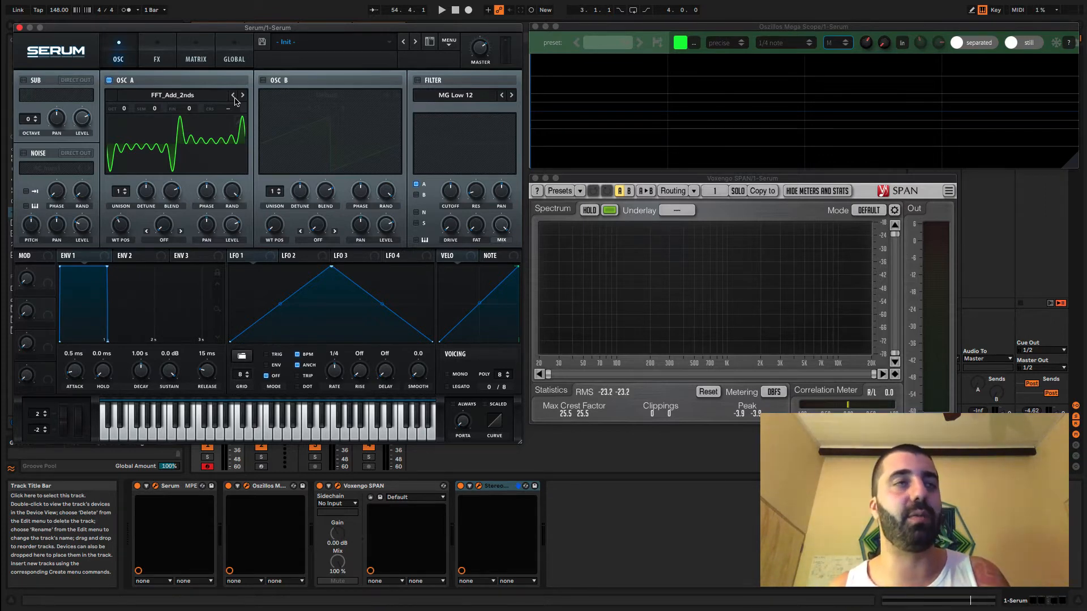
- Load the Analog wavetable Basic Shapes back into oscillator A
{"action": "left_click", "coordinate": [193, 96]}
{"action": "mouse_move", "coordinate": [224, 108]}
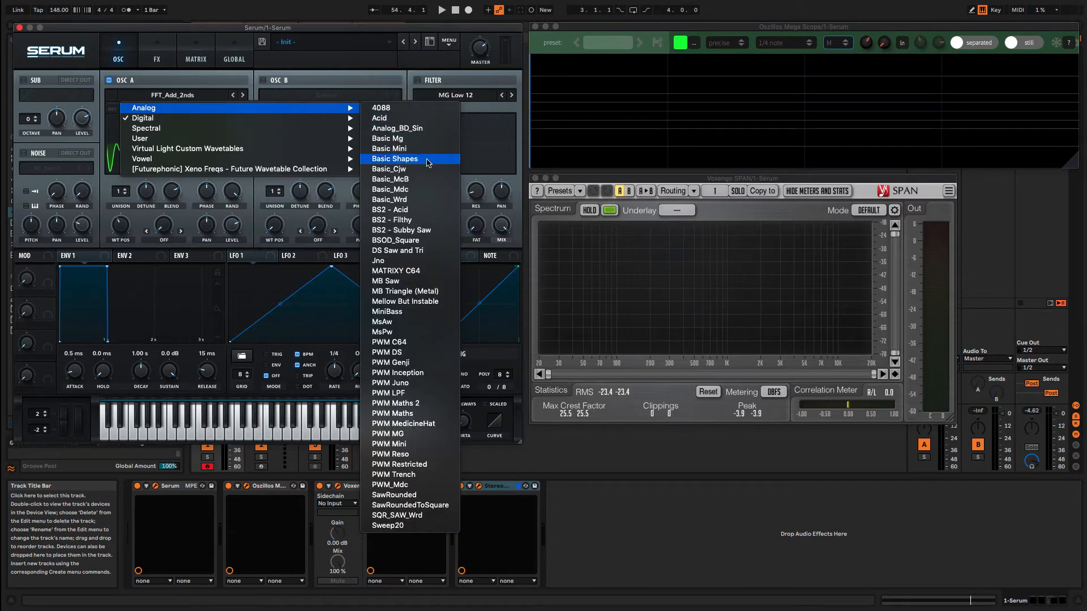
{"action": "left_click", "coordinate": [427, 163]}
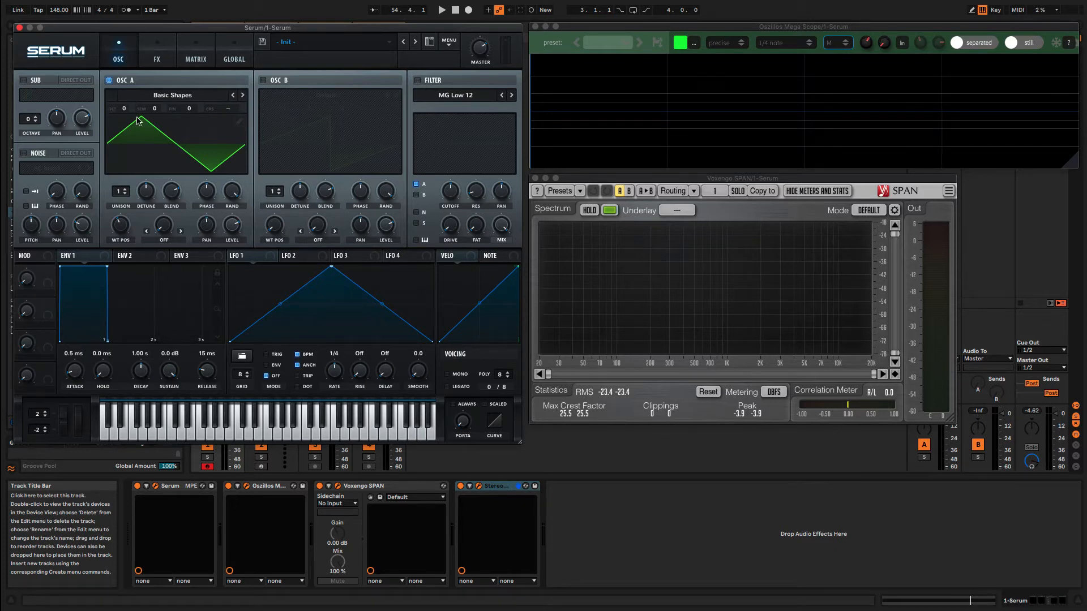
- Raise oscillator A's octave to +1, return it to 0, and move the wavetable position back to the sine shape
{"action": "mouse_move", "coordinate": [126, 115]}
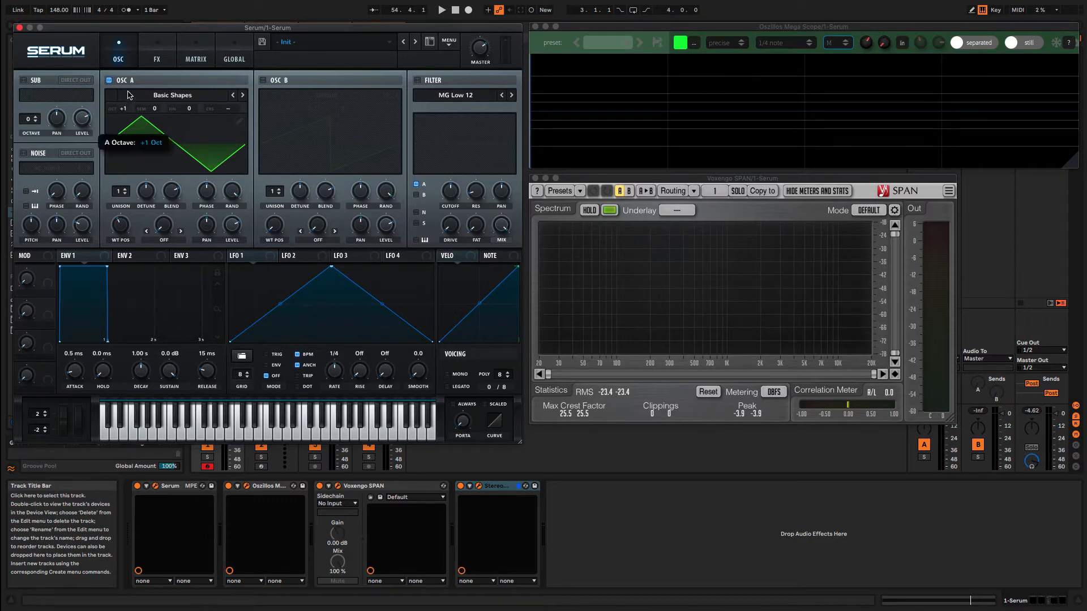
{"action": "mouse_move", "coordinate": [126, 116]}
{"action": "left_mouse_down"}
{"action": "mouse_move", "coordinate": [129, 56]}
{"action": "mouse_move", "coordinate": [131, 185]}
{"action": "mouse_move", "coordinate": [130, 46]}
{"action": "mouse_move", "coordinate": [137, 190]}
{"action": "mouse_move", "coordinate": [127, 109]}
{"action": "left_mouse_up"}
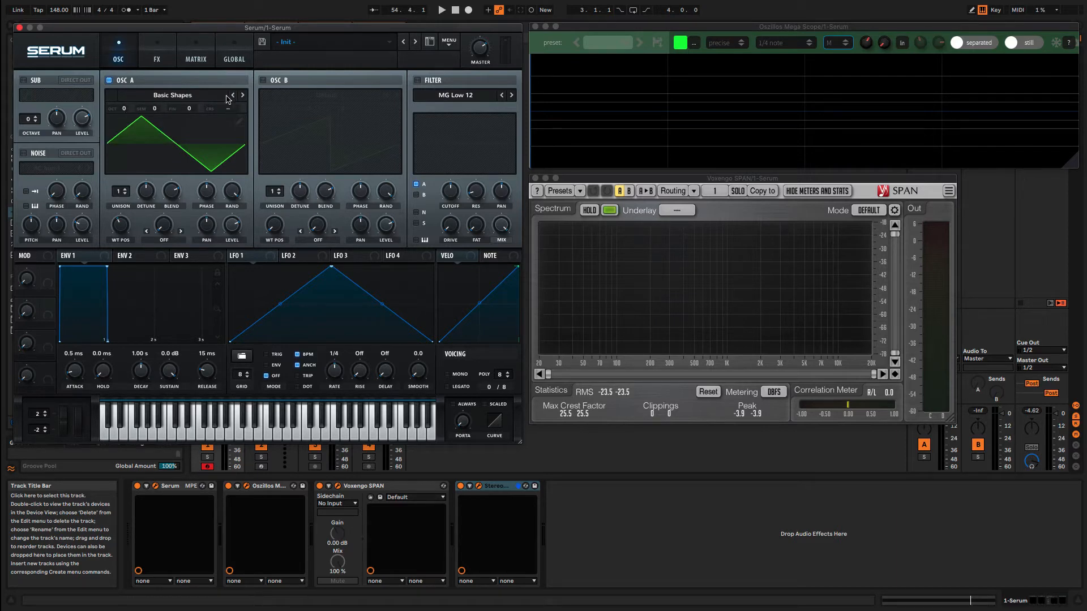
{"action": "left_click_drag", "start_coordinate": [120, 218], "coordinate": [126, 286]}
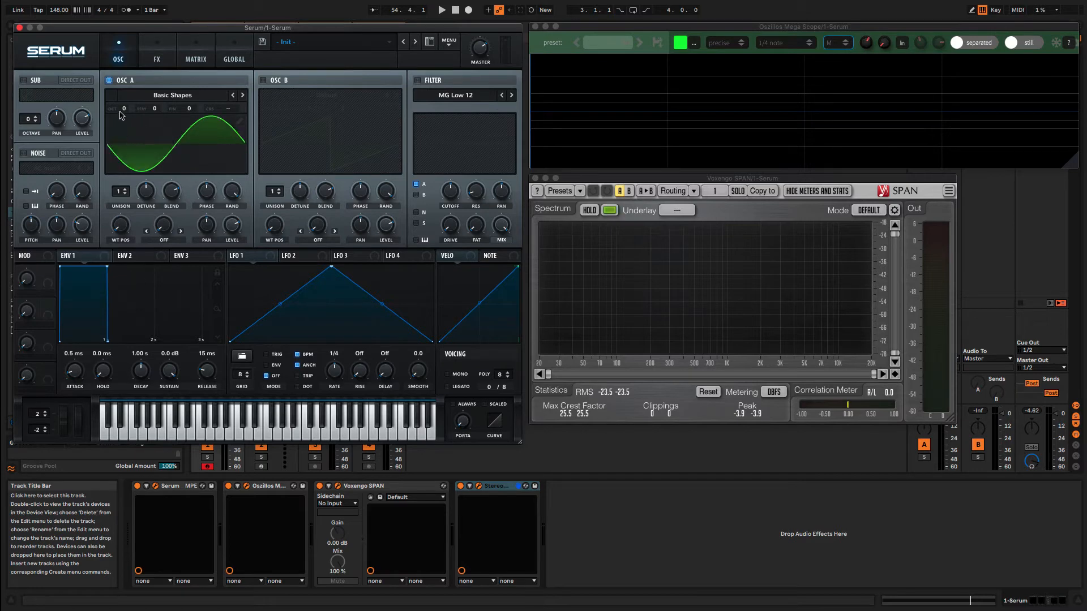
- Play the sound while shifting oscillator A's octave, return the octave to 0 and stop playback
{"action": "key", "text": "space"}
{"action": "left_click_drag", "start_coordinate": [125, 109], "coordinate": [164, 118]}
{"action": "key", "text": "space"}
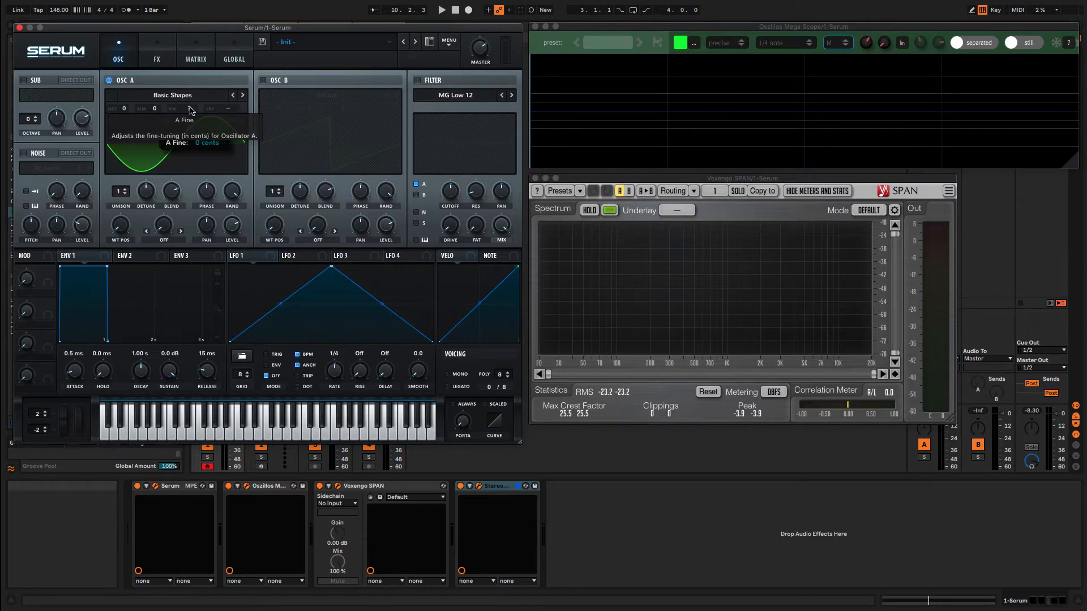
- Vary oscillator A's fine tuning by single cents, including 16 cents, and reset it to 0
{"action": "scroll", "coordinate": [189, 110], "scroll_direction": "up", "scroll_amount": 10}
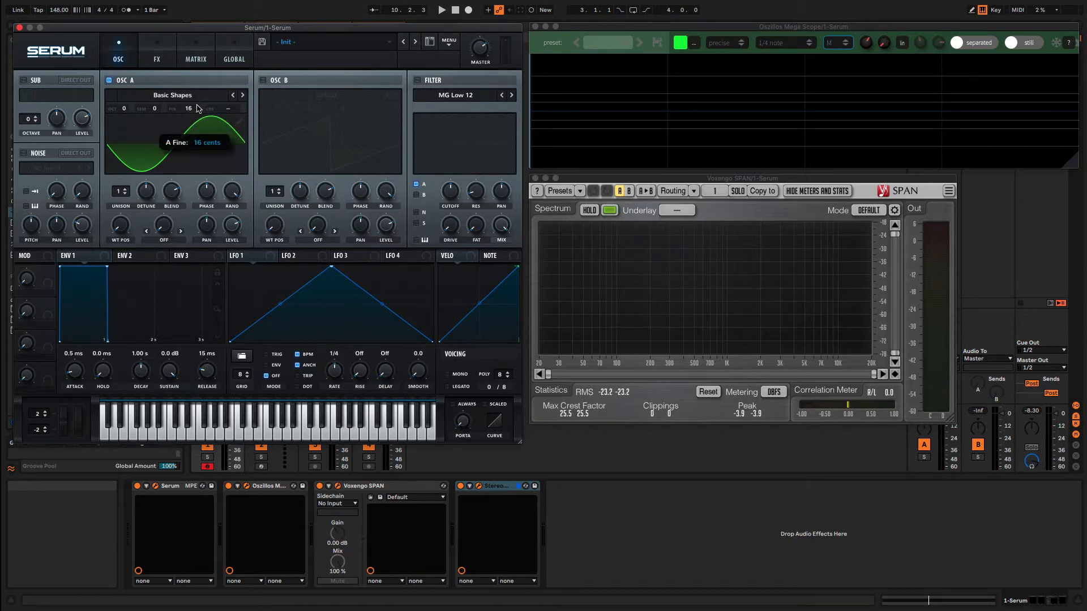
{"action": "scroll", "coordinate": [192, 114], "scroll_direction": "down", "scroll_amount": 1}
{"action": "scroll", "coordinate": [192, 115], "scroll_direction": "up", "scroll_amount": 5}
{"action": "scroll", "coordinate": [193, 112], "scroll_direction": "up", "scroll_amount": 4}
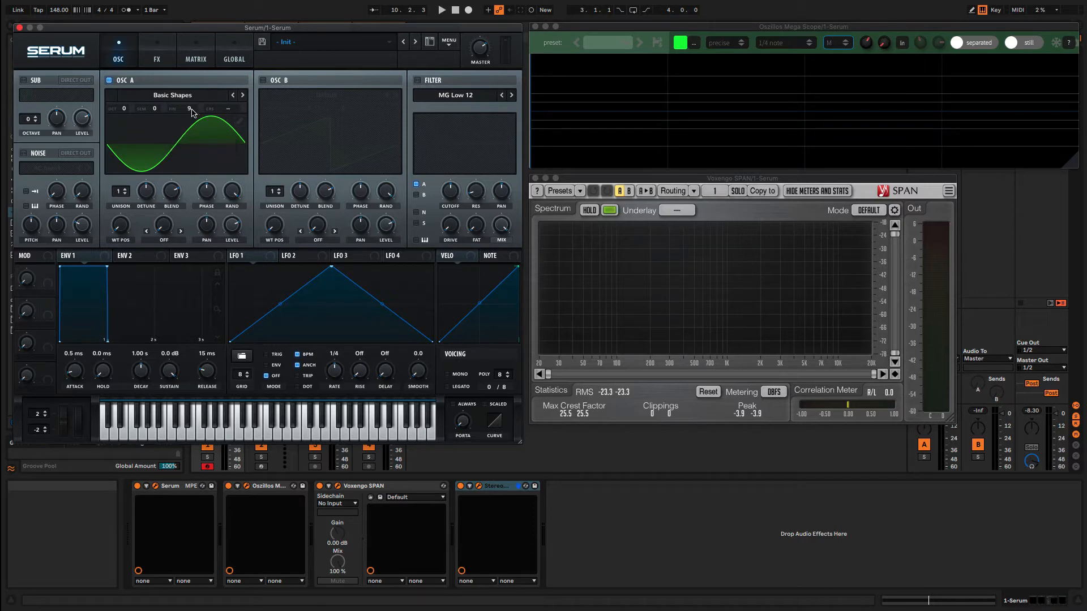
{"action": "scroll", "coordinate": [194, 110], "scroll_direction": "down", "scroll_amount": 13}
{"action": "type", "text": "0"}
{"action": "key", "text": "Return"}
- Play the sound while raising oscillator A's fine tuning to 100 cents, and reset the fine tuning to 0
{"action": "key", "text": "space"}
{"action": "scroll", "coordinate": [198, 95], "scroll_direction": "up", "scroll_amount": 20}
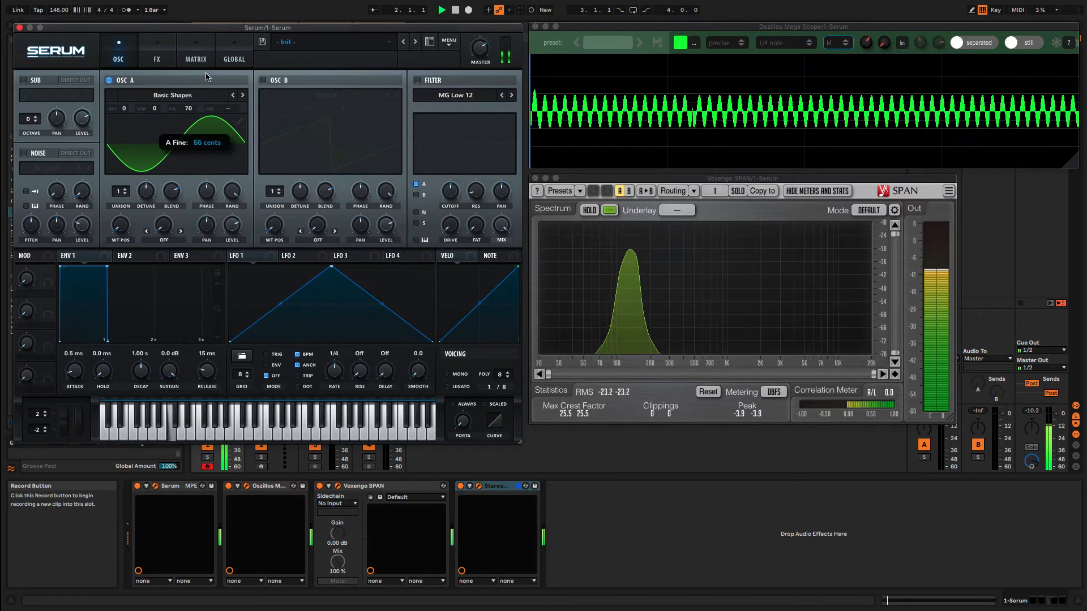
{"action": "left_click_drag", "start_coordinate": [188, 108], "coordinate": [211, 65]}
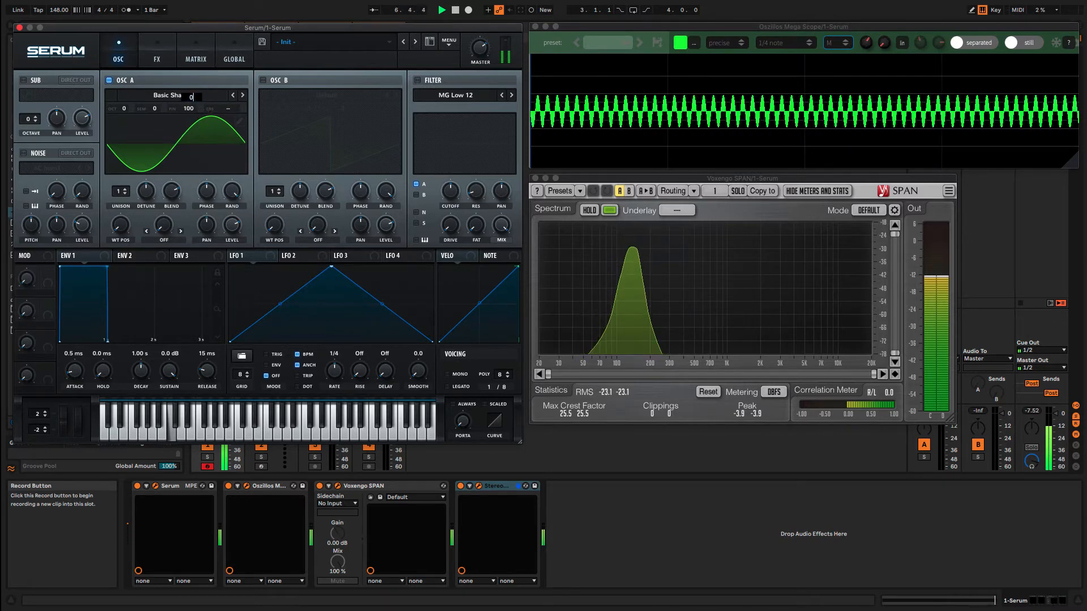
{"action": "double_click", "coordinate": [189, 108]}
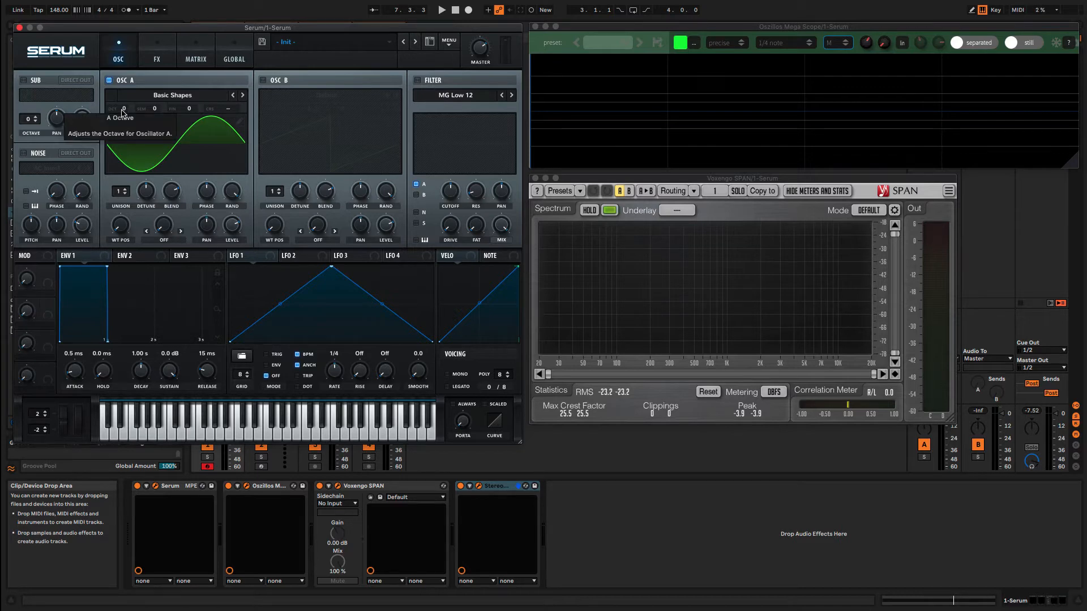
- Shift oscillator A's octave up to +1 and down again, and reset it to 0
{"action": "scroll", "coordinate": [125, 110], "scroll_direction": "up", "scroll_amount": 1}
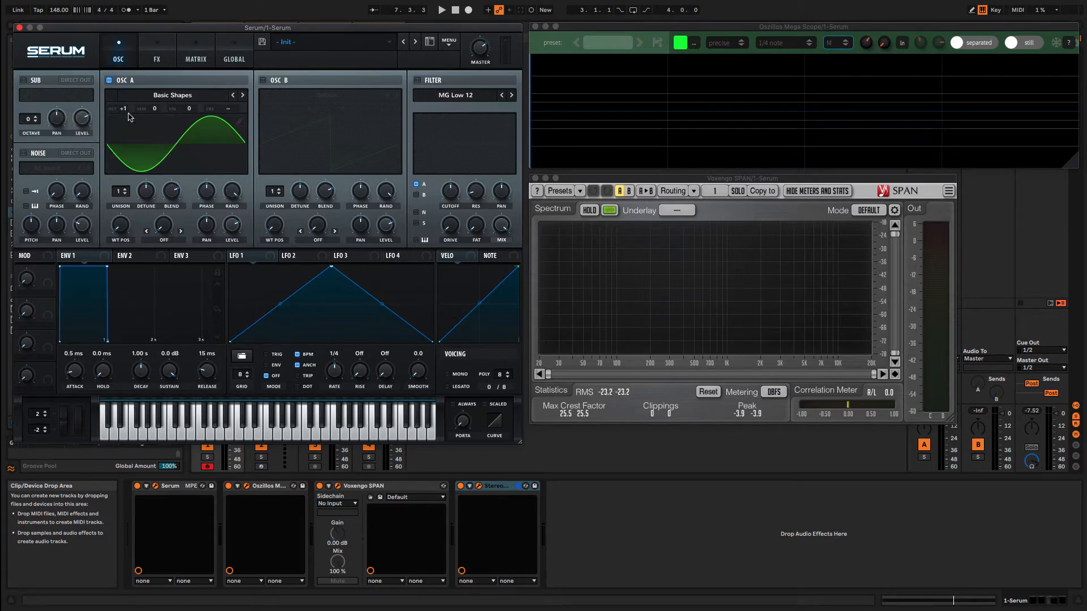
{"action": "left_click_drag", "start_coordinate": [127, 111], "coordinate": [126, 149]}
{"action": "double_click", "coordinate": [123, 111]}
{"action": "key", "text": "Return"}
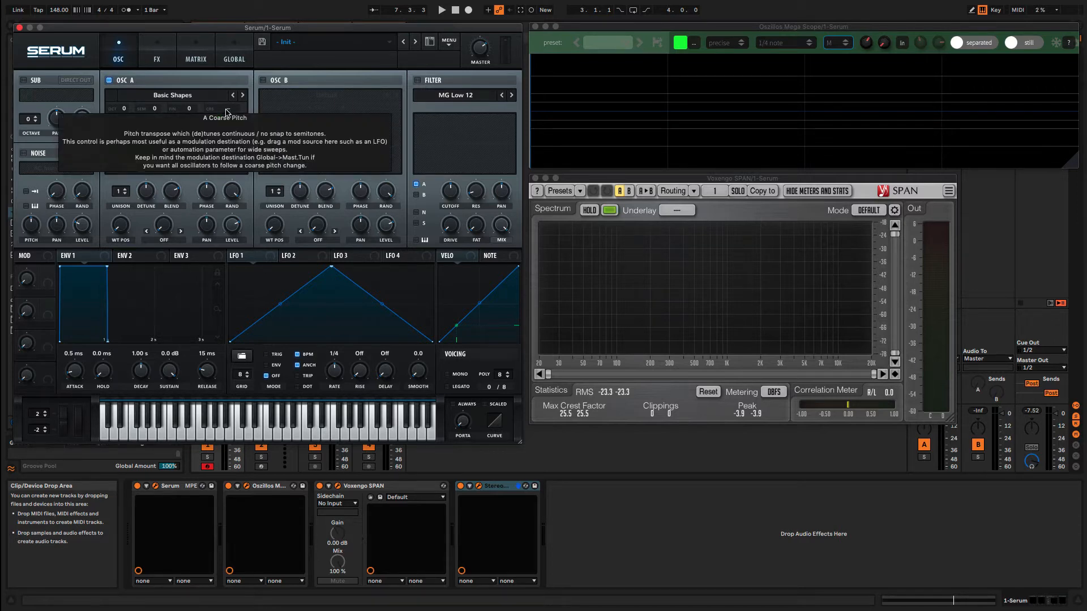
- Play the sound while sweeping oscillator A's coarse pitch down and up, reset it to 0 and stop playback
{"action": "key", "text": "space"}
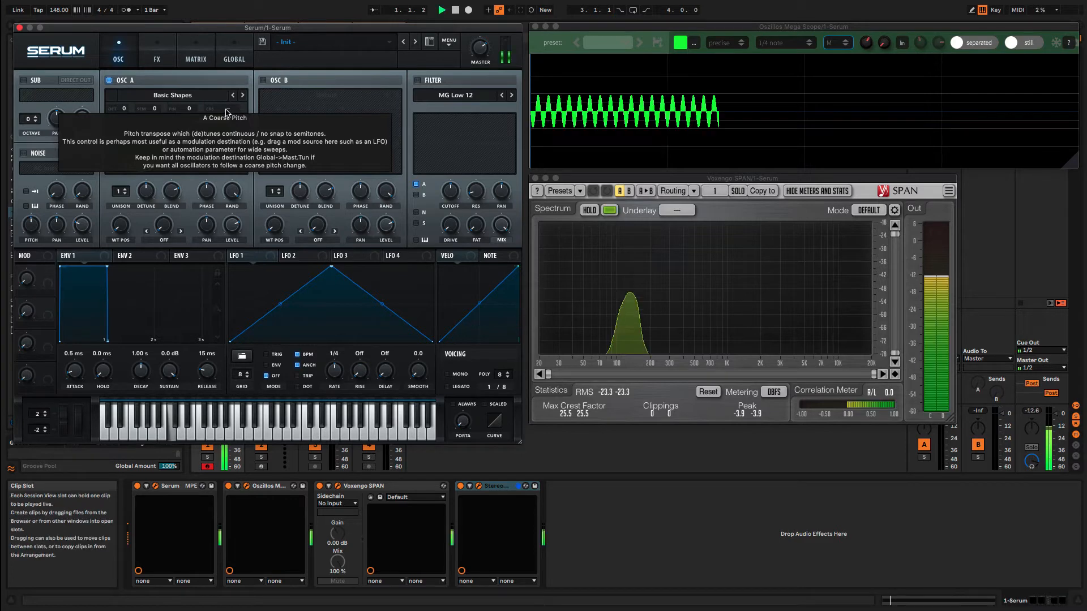
{"action": "left_click_drag", "start_coordinate": [226, 112], "coordinate": [237, 170]}
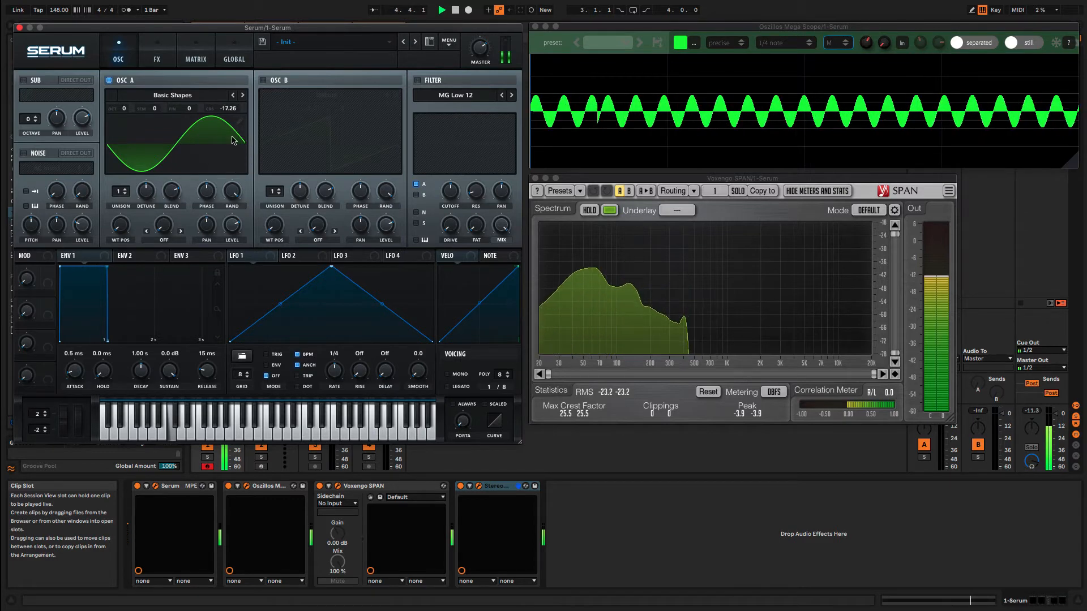
{"action": "left_click_drag", "start_coordinate": [228, 108], "coordinate": [264, 22]}
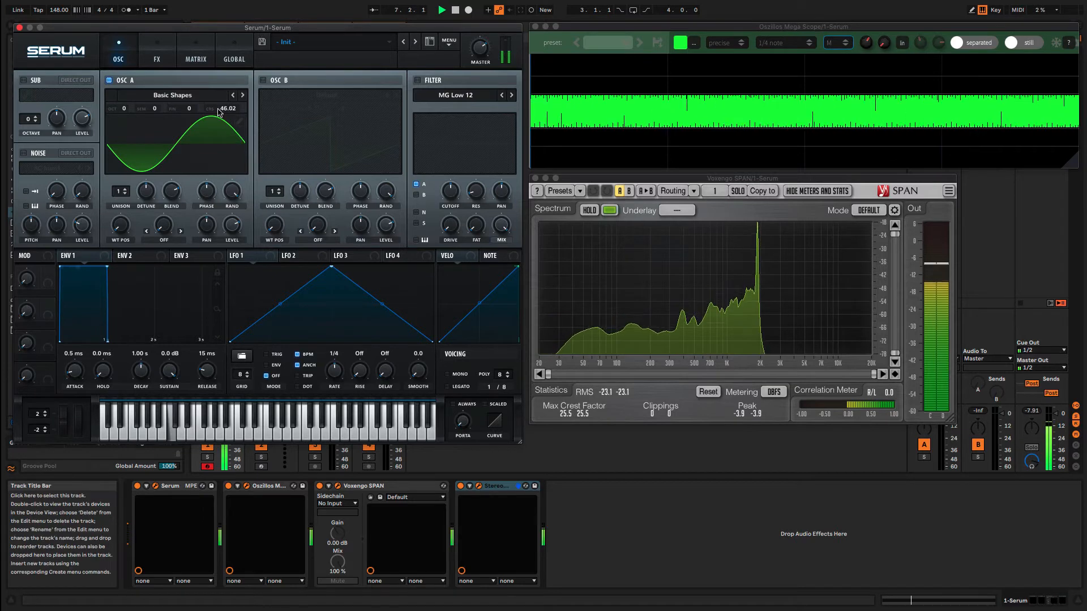
{"action": "mouse_move", "coordinate": [228, 108]}
{"action": "left_mouse_down"}
{"action": "mouse_move", "coordinate": [245, 81]}
{"action": "mouse_move", "coordinate": [230, 111]}
{"action": "left_mouse_up"}
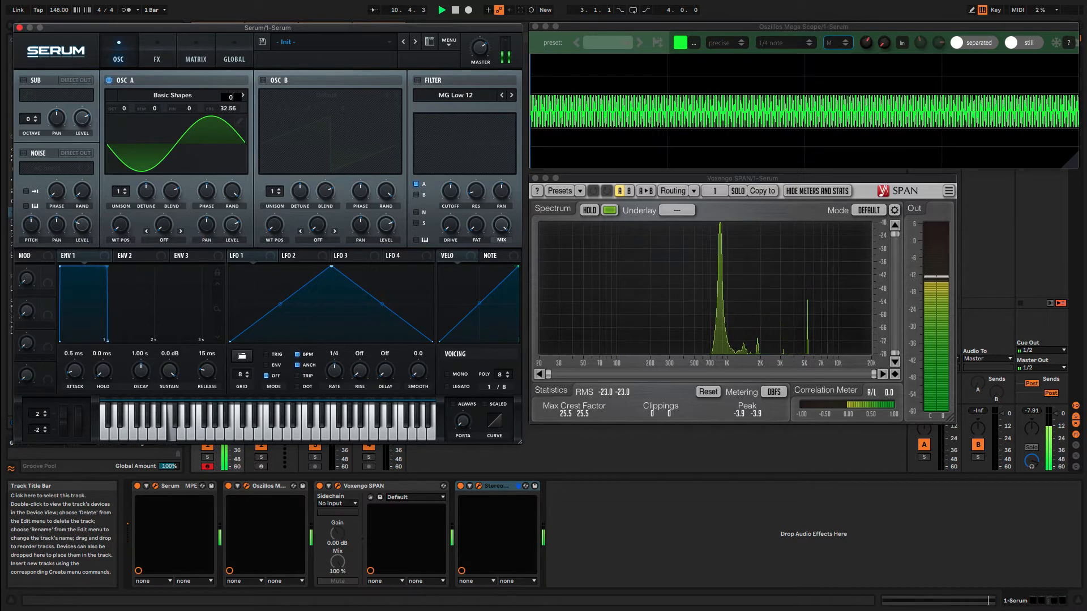
{"action": "key", "text": "Return"}
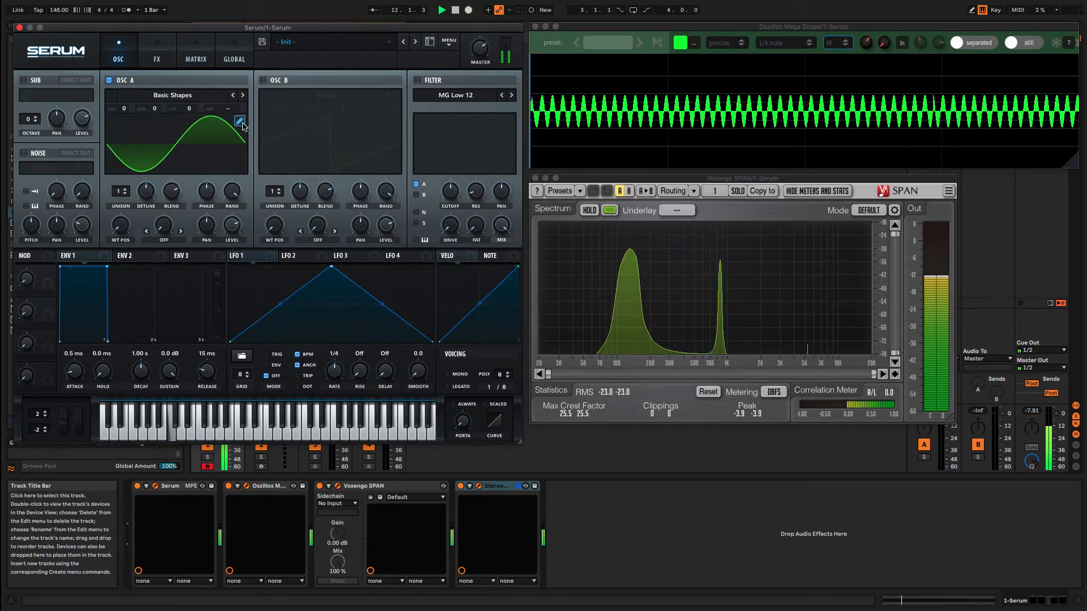
{"action": "key", "text": "space"}
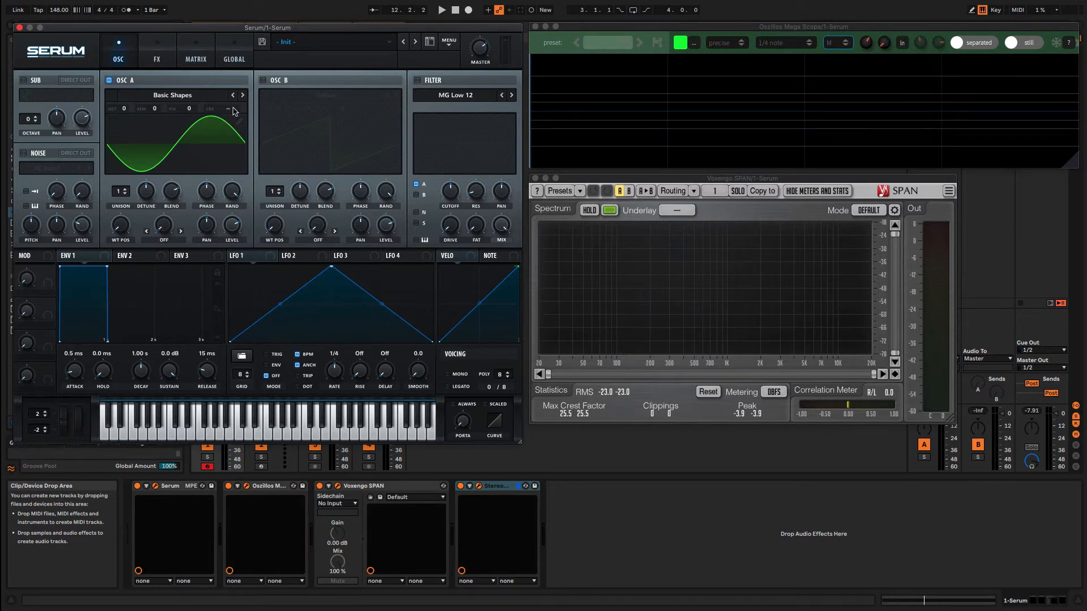
- Set oscillator A's unison to 6 voices and sweep the detune wide and back to a narrow spread
{"action": "mouse_move", "coordinate": [219, 114]}
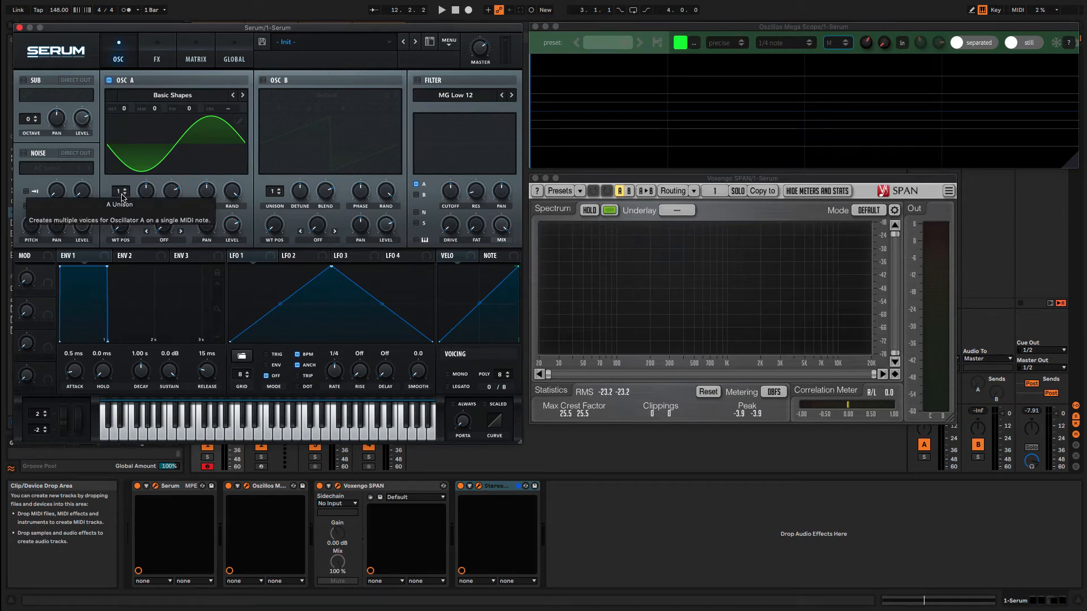
{"action": "left_click_drag", "start_coordinate": [122, 197], "coordinate": [149, 196]}
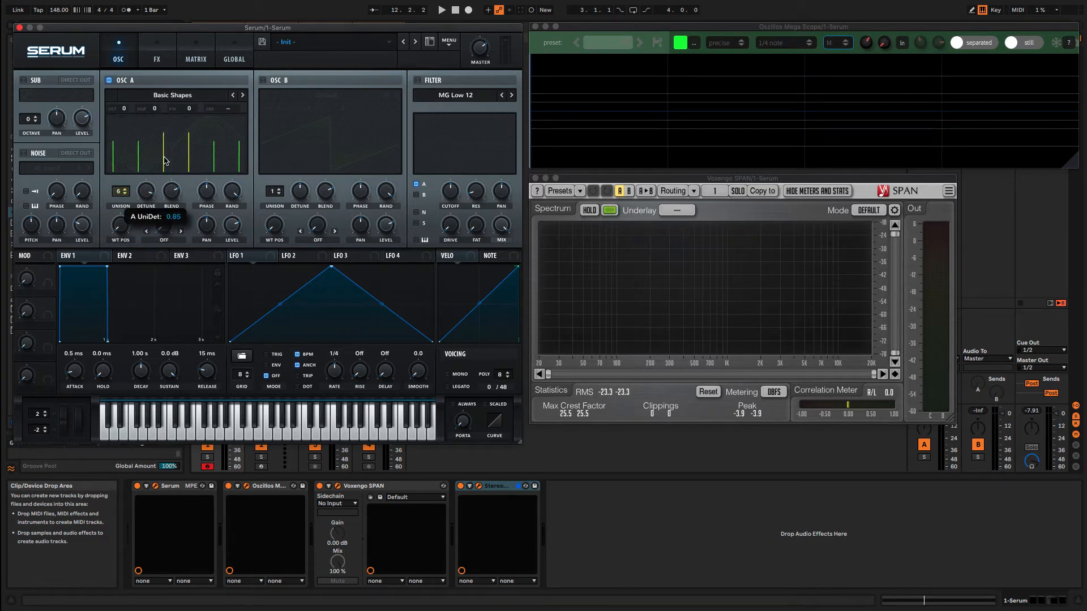
{"action": "left_click_drag", "start_coordinate": [165, 161], "coordinate": [137, 167]}
- Play the unison voices, move oscillator A's wavetable position from the sine to the saw shape, and stop playback
{"action": "key", "text": "space"}
{"action": "key", "text": "space"}
{"action": "left_click_drag", "start_coordinate": [121, 225], "coordinate": [165, 242]}
{"action": "key", "text": "space"}
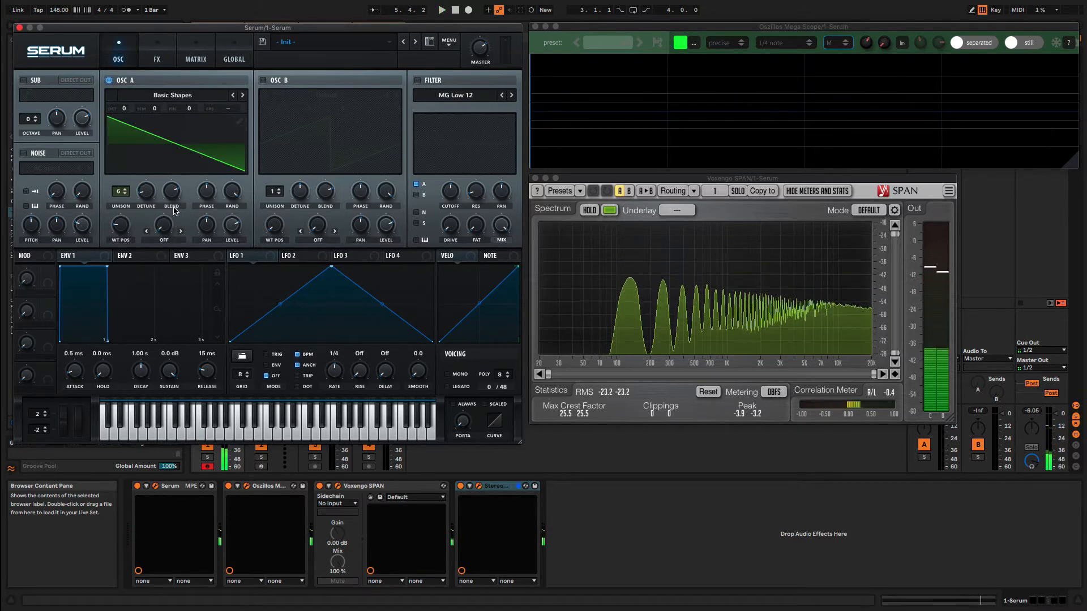
- Vary oscillator A's unison blend and detune, play the saw to hear the blend between voices, and stop playback
{"action": "left_click_drag", "start_coordinate": [172, 193], "coordinate": [172, 214]}
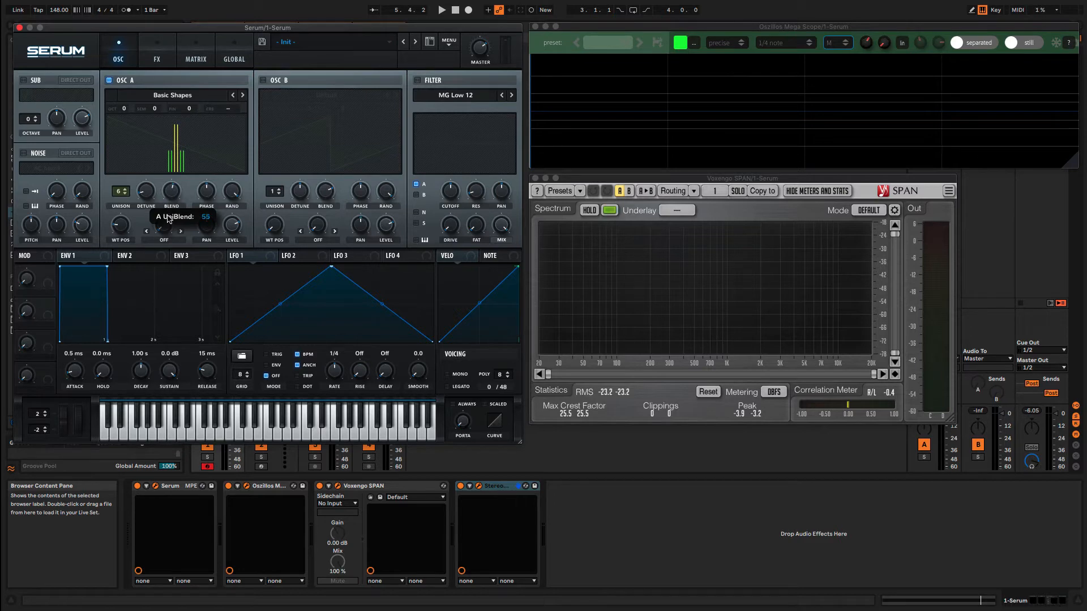
{"action": "left_click_drag", "start_coordinate": [169, 219], "coordinate": [173, 188]}
{"action": "mouse_move", "coordinate": [181, 130]}
{"action": "left_mouse_down"}
{"action": "mouse_move", "coordinate": [187, 183]}
{"action": "mouse_move", "coordinate": [187, 146]}
{"action": "left_mouse_up"}
{"action": "left_click_drag", "start_coordinate": [146, 191], "coordinate": [171, 271]}
{"action": "key", "text": "space"}
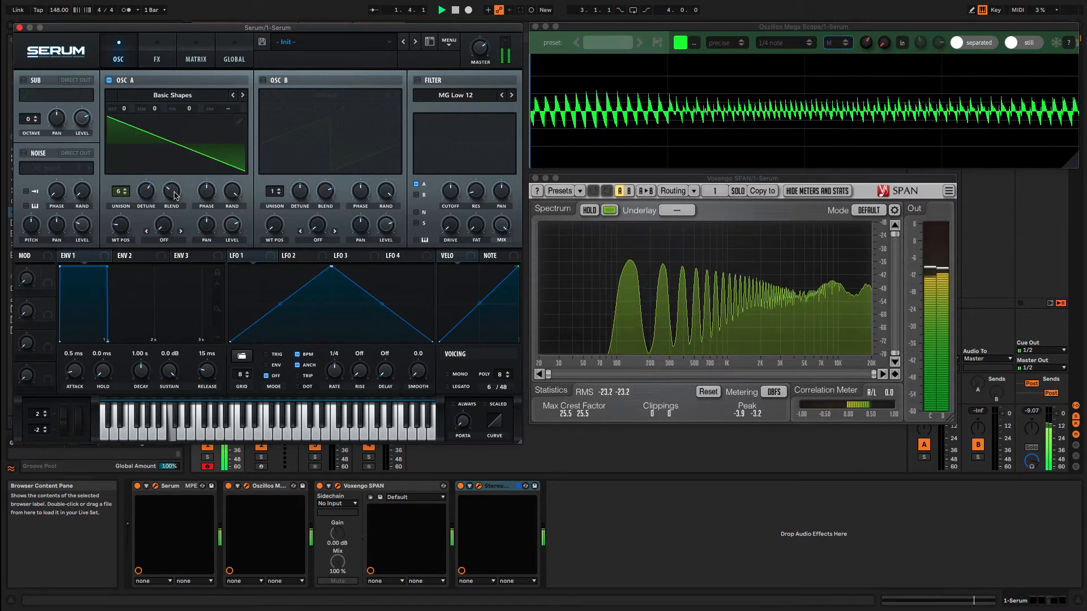
{"action": "left_click_drag", "start_coordinate": [174, 196], "coordinate": [173, 162]}
{"action": "key", "text": "space"}
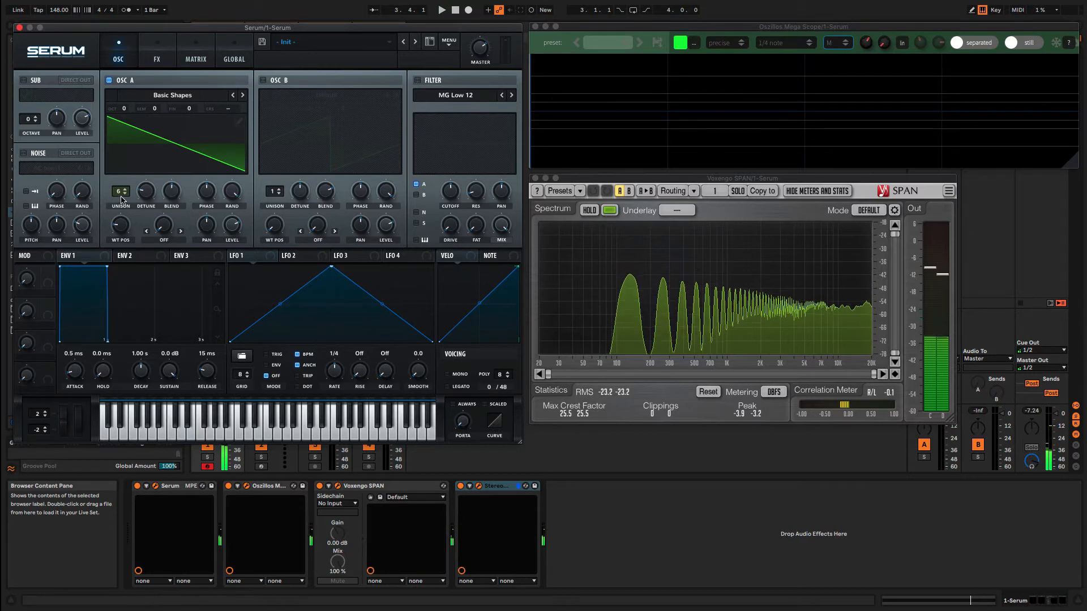
- Reduce oscillator A's unison to 4 voices
{"action": "scroll", "coordinate": [121, 199], "scroll_direction": "down", "scroll_amount": 1}
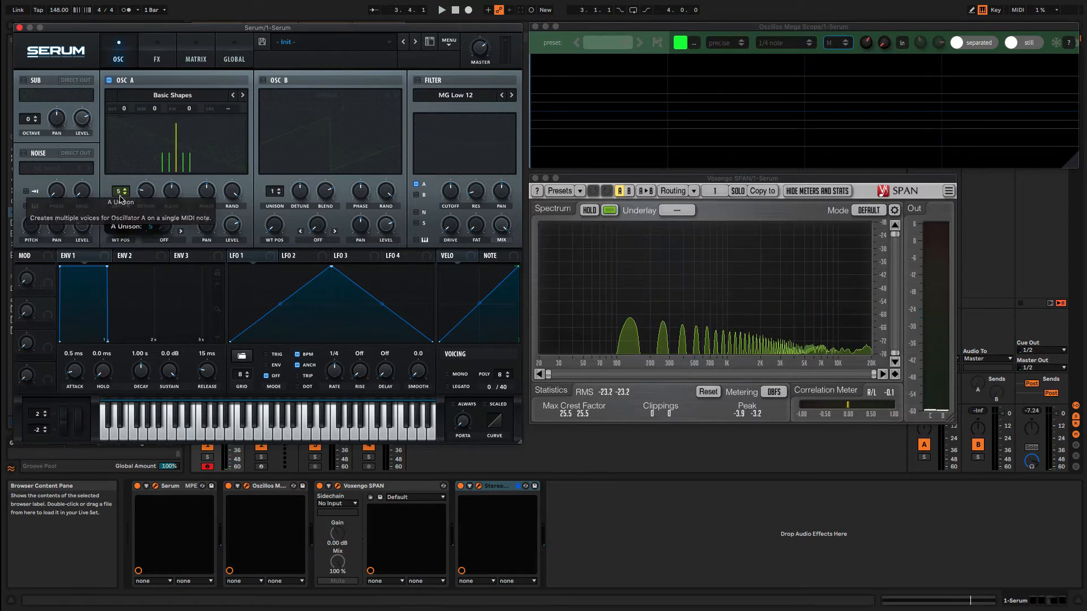
{"action": "scroll", "coordinate": [120, 198], "scroll_direction": "down", "scroll_amount": 1}
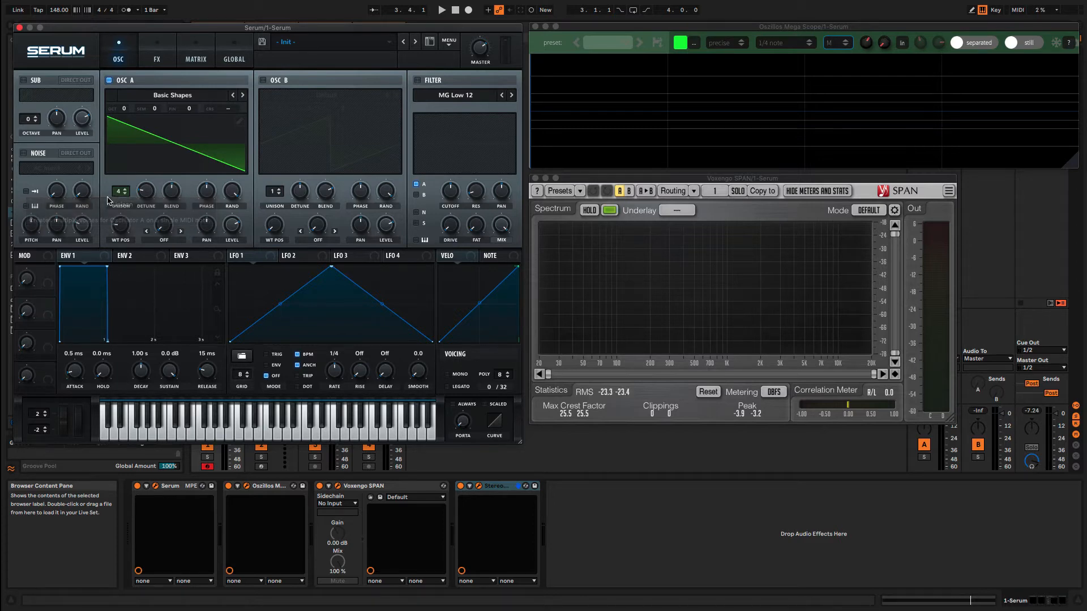
- Set oscillator A's unison to 5 voices and adjust its blend and detune
{"action": "left_click", "coordinate": [120, 194]}
{"action": "left_click_drag", "start_coordinate": [124, 195], "coordinate": [124, 187]}
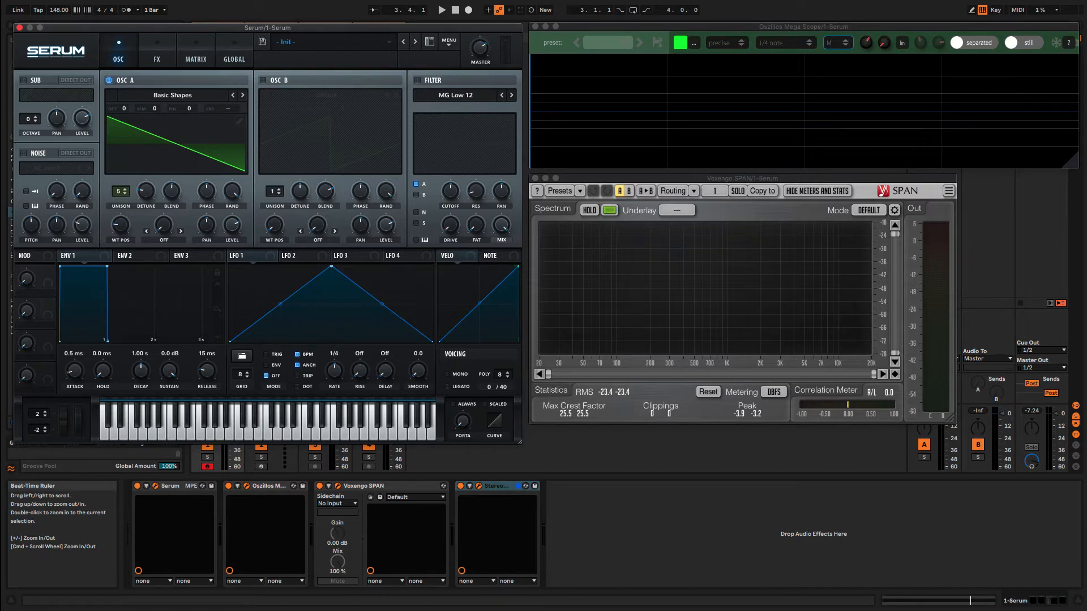
{"action": "mouse_move", "coordinate": [146, 196]}
{"action": "left_mouse_down"}
{"action": "mouse_move", "coordinate": [177, 134]}
{"action": "mouse_move", "coordinate": [176, 200]}
{"action": "left_mouse_up"}
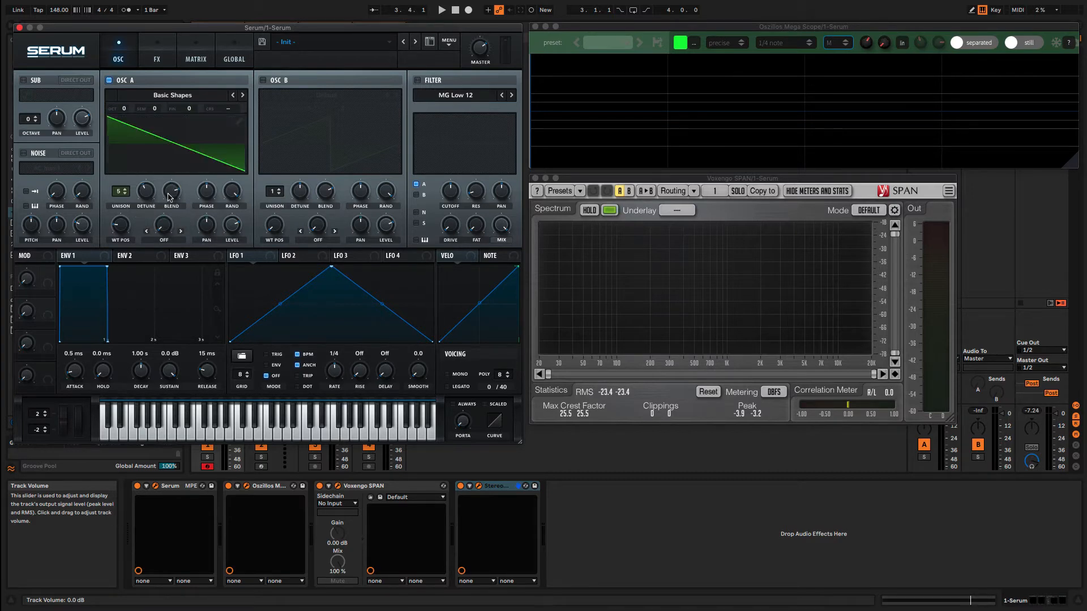
{"action": "left_click_drag", "start_coordinate": [171, 204], "coordinate": [145, 215]}
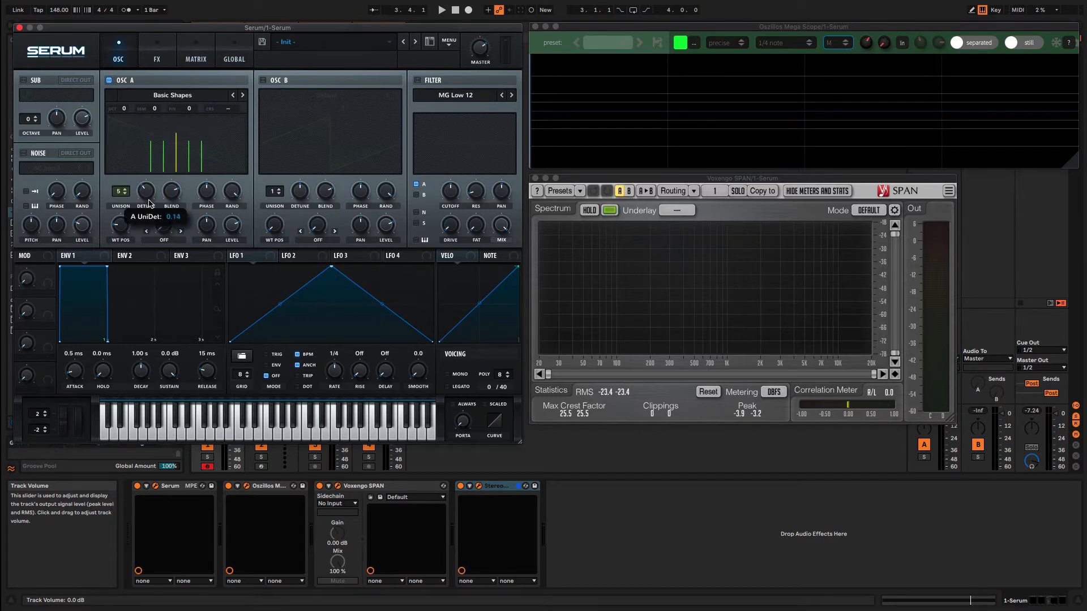
- Widen oscillator A's detune to 0.30 with 12 unison voices, then return to 4 voices with a narrower detune
{"action": "left_click_drag", "start_coordinate": [151, 192], "coordinate": [167, 146]}
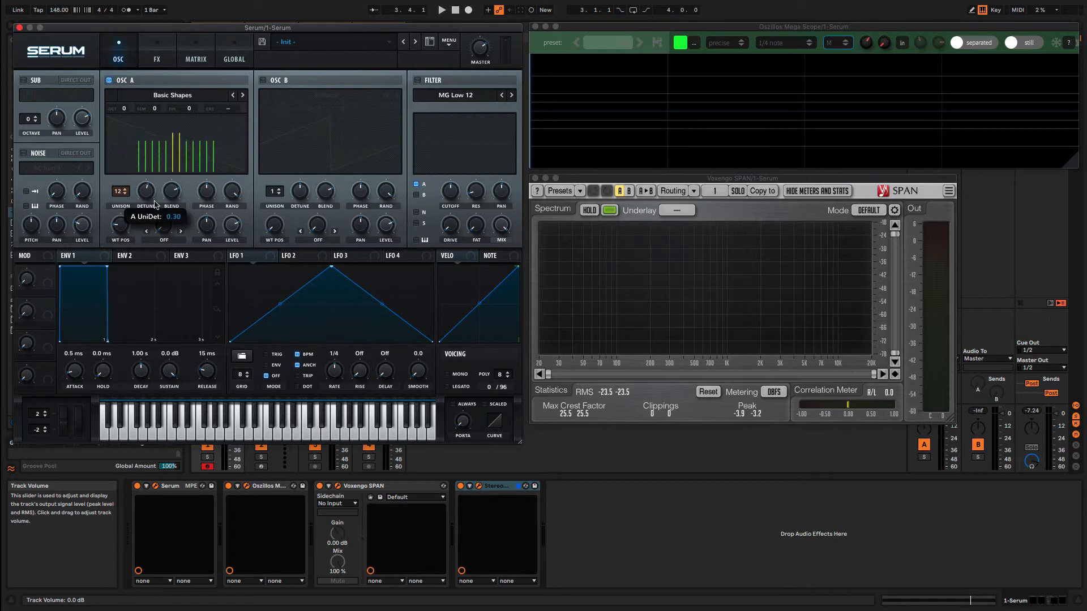
{"action": "mouse_move", "coordinate": [117, 195]}
{"action": "left_click_drag", "start_coordinate": [117, 196], "coordinate": [125, 268]}
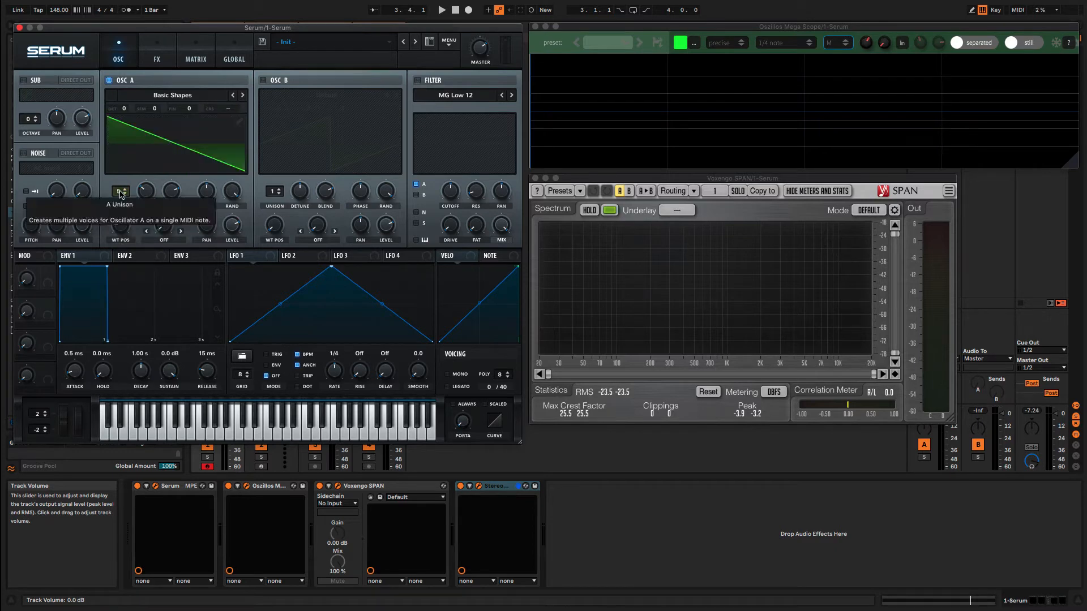
{"action": "left_click_drag", "start_coordinate": [121, 195], "coordinate": [124, 203]}
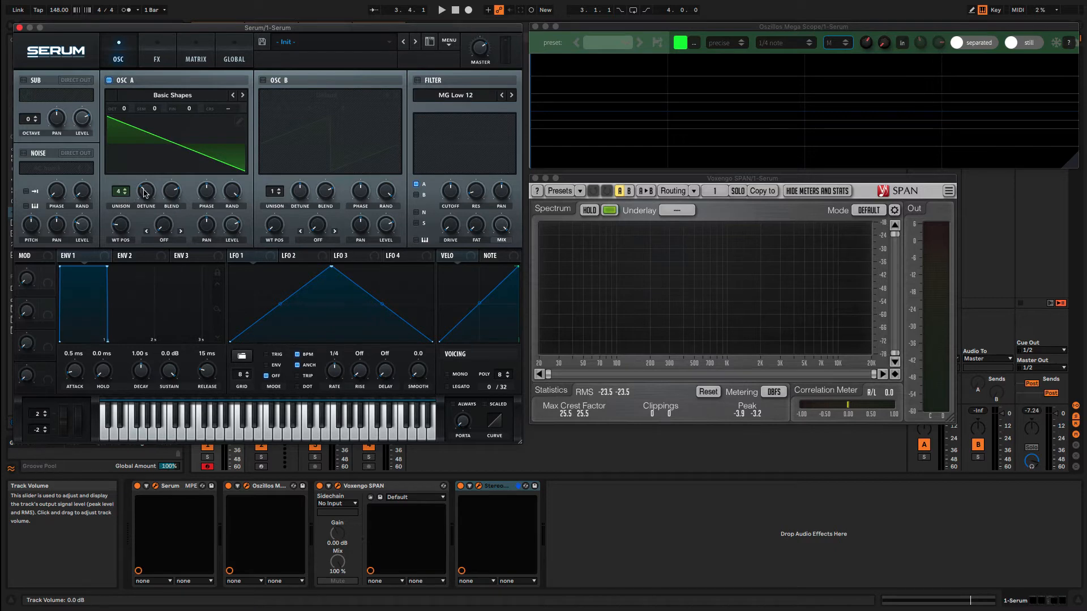
{"action": "left_click", "coordinate": [145, 193]}
- Sweep oscillator A's initial phase and random phase, play the saw to hear their effect, and stop playback
{"action": "left_click_drag", "start_coordinate": [208, 194], "coordinate": [237, 194]}
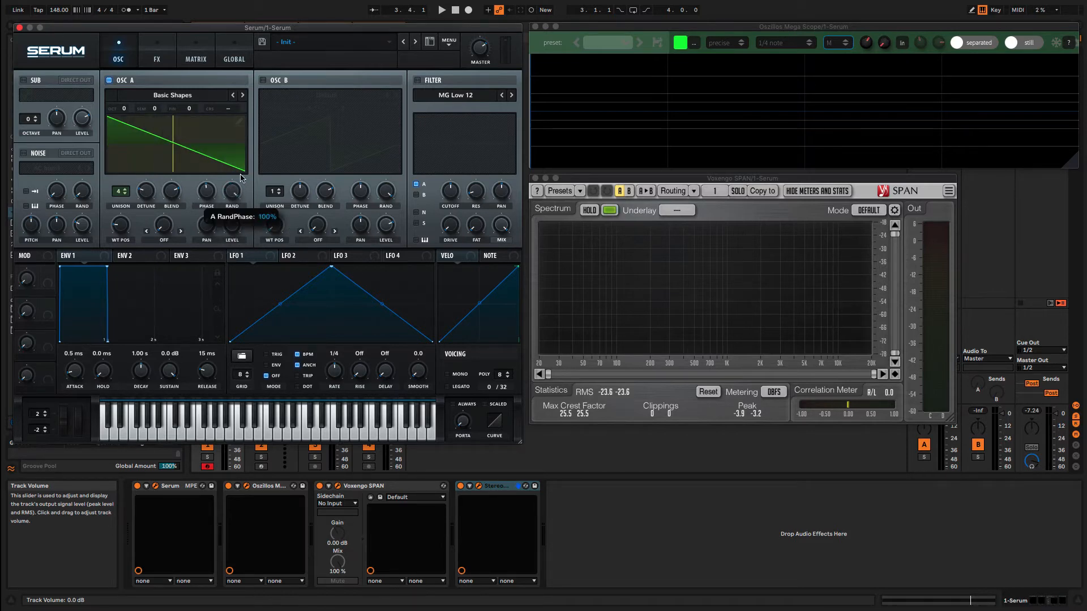
{"action": "left_click_drag", "start_coordinate": [240, 178], "coordinate": [215, 301]}
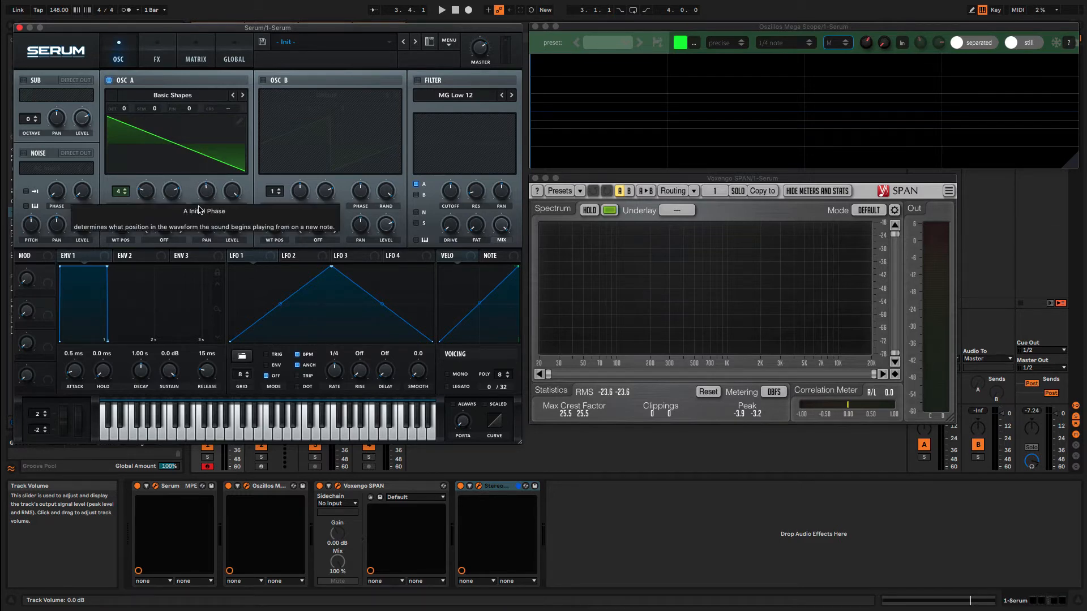
{"action": "key", "text": "space"}
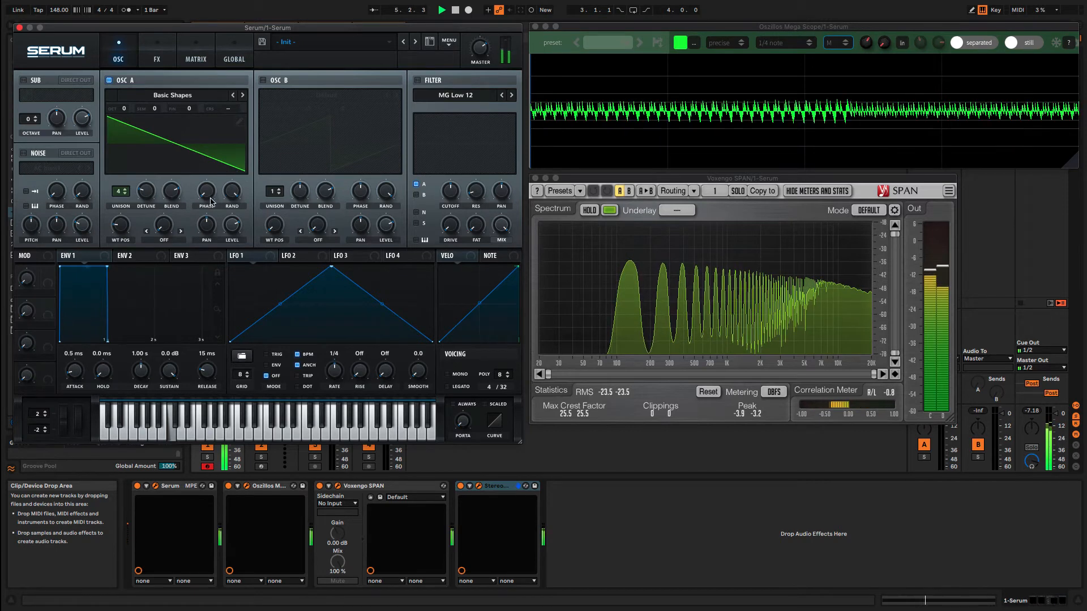
{"action": "left_click_drag", "start_coordinate": [240, 167], "coordinate": [215, 144]}
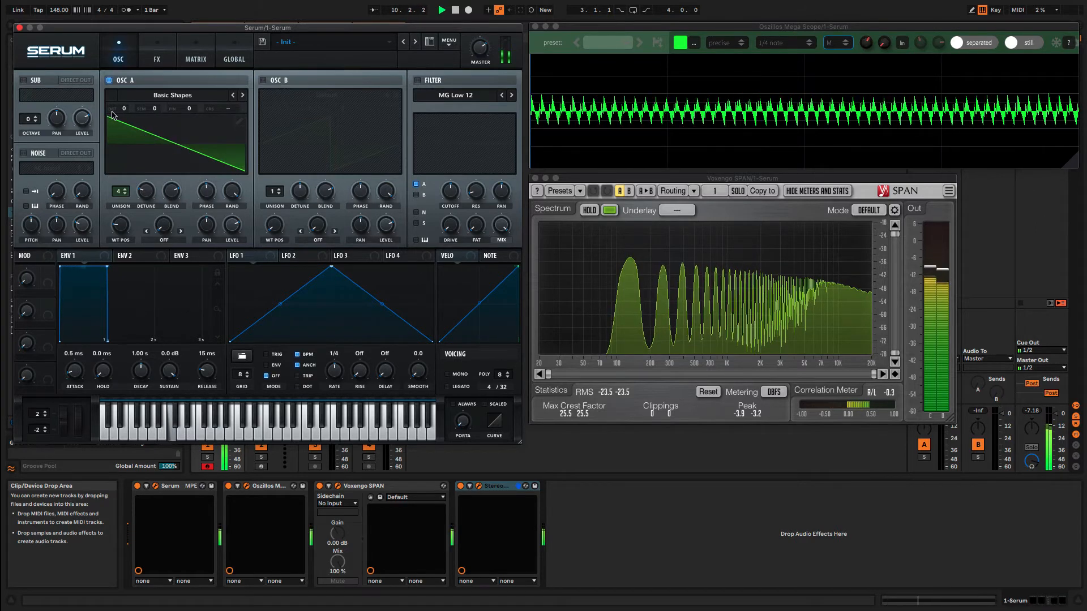
{"action": "mouse_move", "coordinate": [208, 192]}
{"action": "left_mouse_down"}
{"action": "mouse_move", "coordinate": [217, 189]}
{"action": "mouse_move", "coordinate": [205, 265]}
{"action": "mouse_move", "coordinate": [223, 143]}
{"action": "mouse_move", "coordinate": [234, 195]}
{"action": "mouse_move", "coordinate": [207, 185]}
{"action": "mouse_move", "coordinate": [209, 197]}
{"action": "left_mouse_up"}
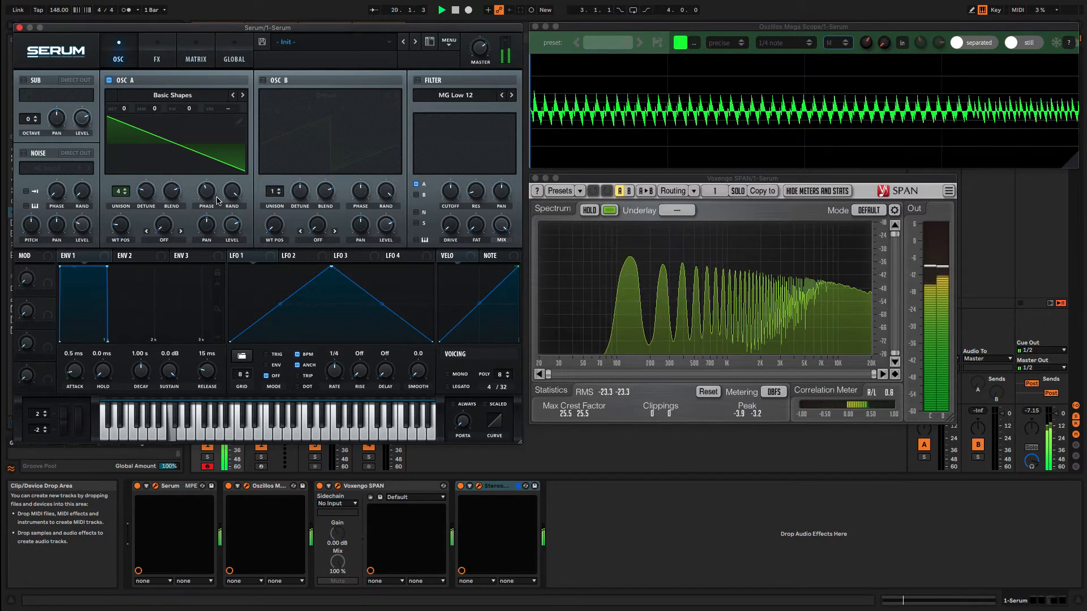
{"action": "mouse_move", "coordinate": [218, 200]}
{"action": "left_mouse_down"}
{"action": "mouse_move", "coordinate": [218, 173]}
{"action": "mouse_move", "coordinate": [211, 214]}
{"action": "mouse_move", "coordinate": [215, 199]}
{"action": "left_mouse_up"}
{"action": "mouse_move", "coordinate": [229, 209]}
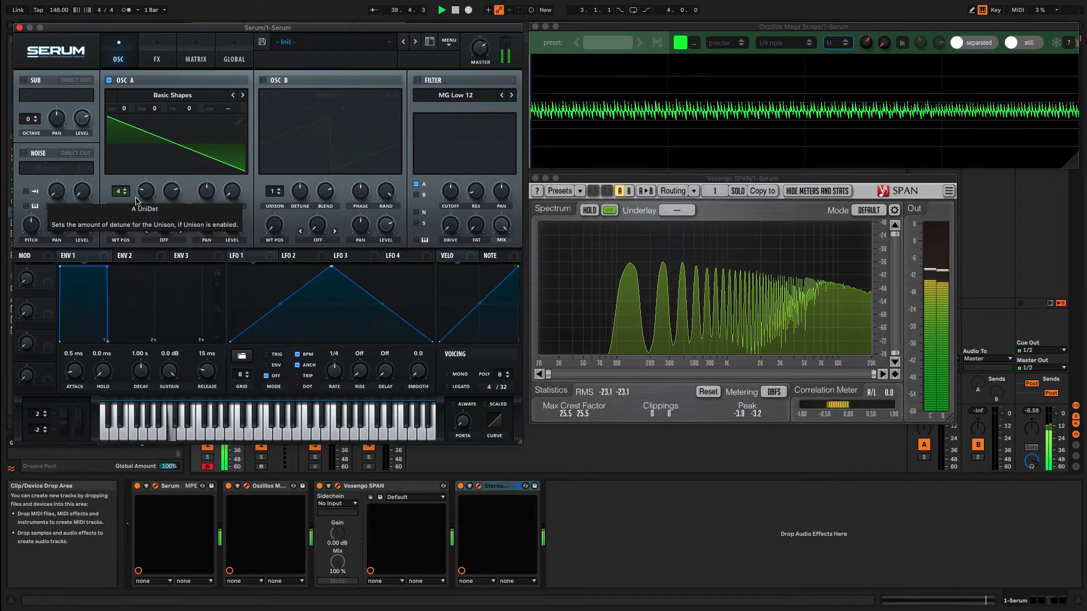
{"action": "key", "text": "space"}
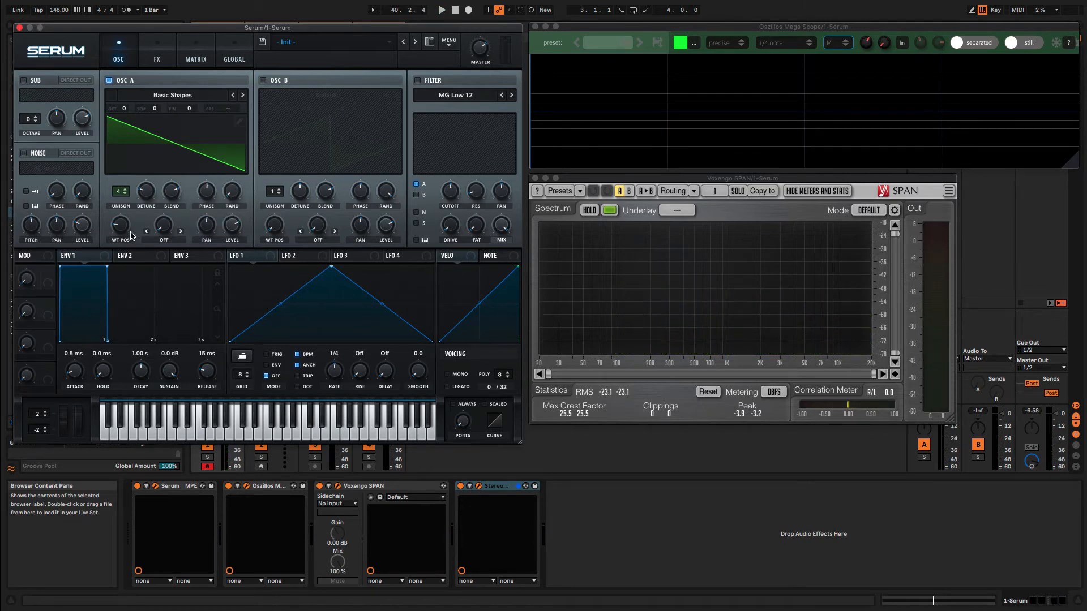
- Raise oscillator A's wavetable position and load the Monster 5 [SL] wavetable
{"action": "left_click_drag", "start_coordinate": [122, 227], "coordinate": [139, 187]}
{"action": "left_click", "coordinate": [165, 97]}
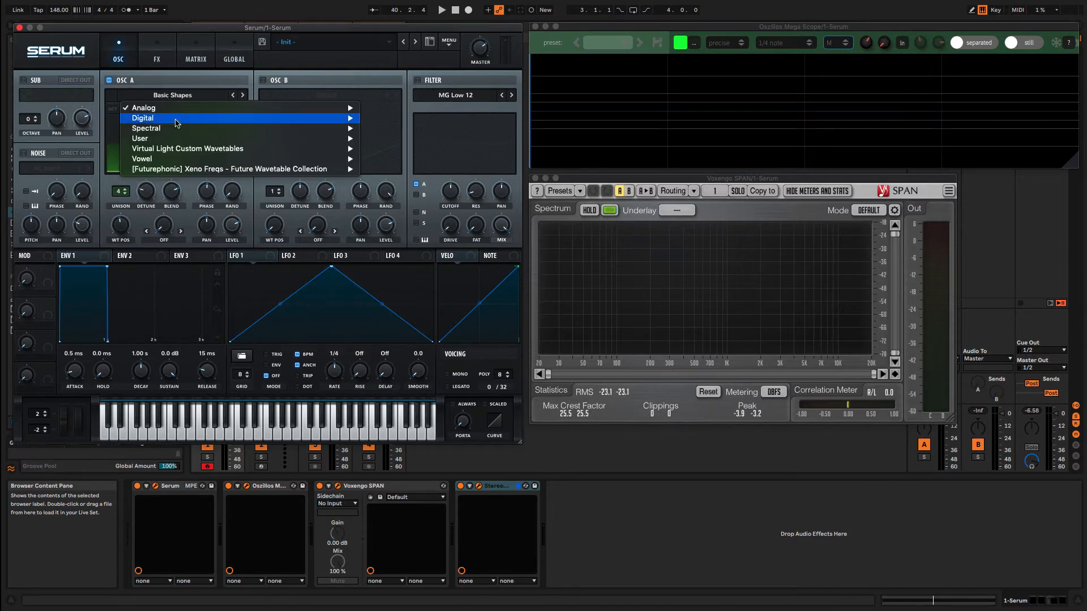
{"action": "mouse_move", "coordinate": [190, 128]}
{"action": "left_click", "coordinate": [392, 240]}
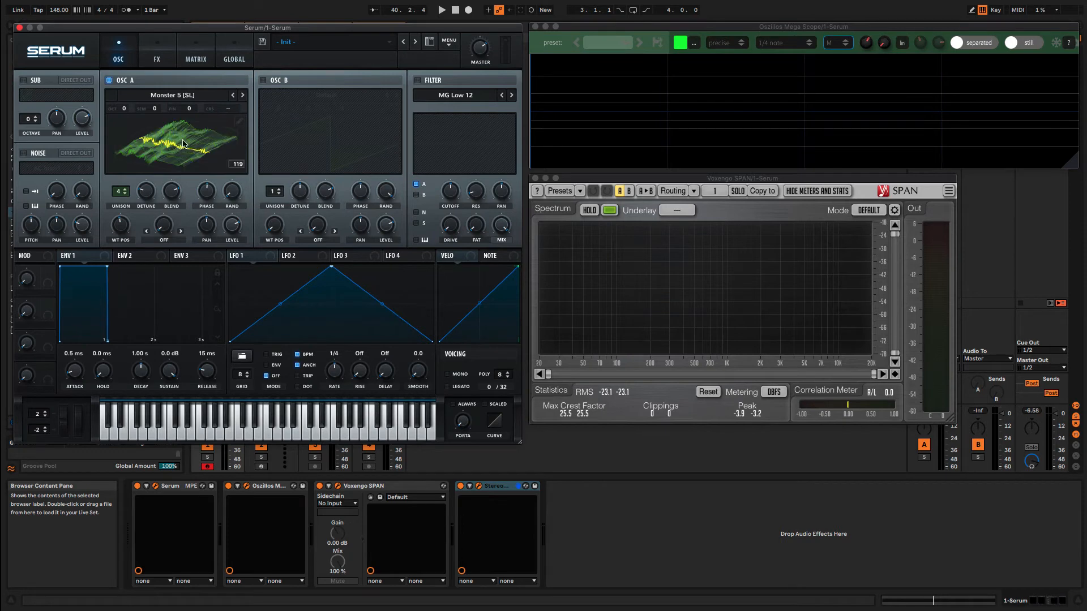
- Sweep oscillator A's wavetable position with playback, settling on frame 130 with a single unison voice
{"action": "mouse_move", "coordinate": [121, 226]}
{"action": "left_mouse_down"}
{"action": "mouse_move", "coordinate": [145, 184]}
{"action": "mouse_move", "coordinate": [128, 214]}
{"action": "left_mouse_up"}
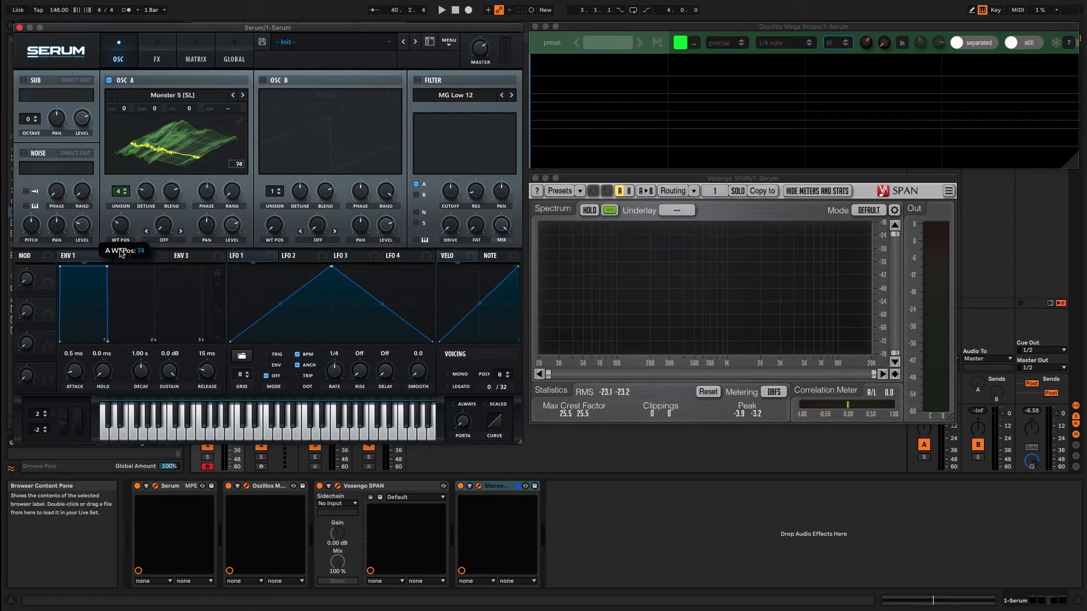
{"action": "left_click_drag", "start_coordinate": [124, 227], "coordinate": [118, 232]}
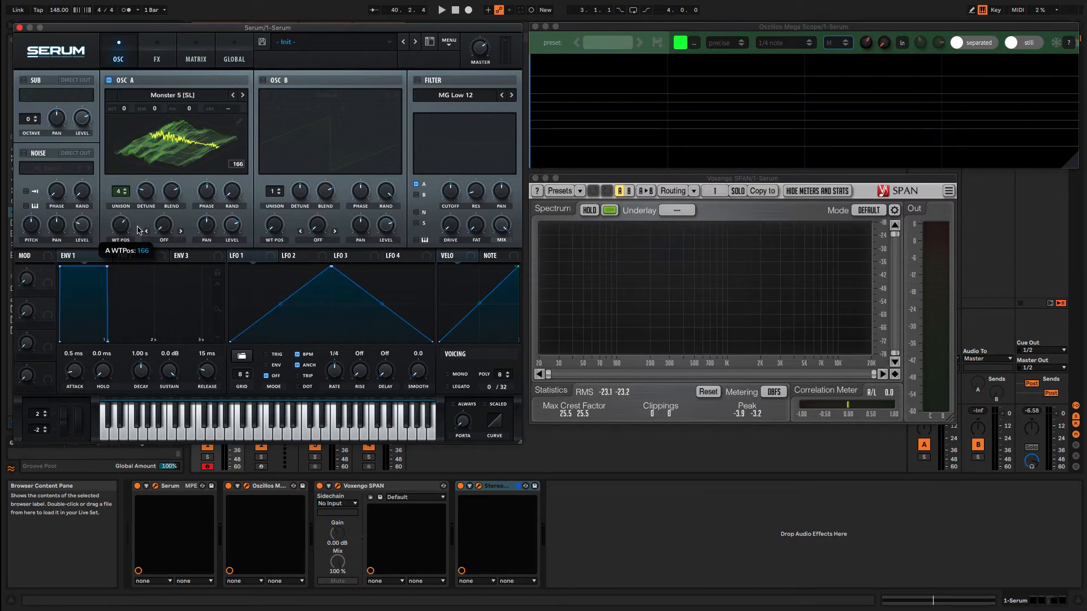
{"action": "left_click_drag", "start_coordinate": [148, 223], "coordinate": [158, 185]}
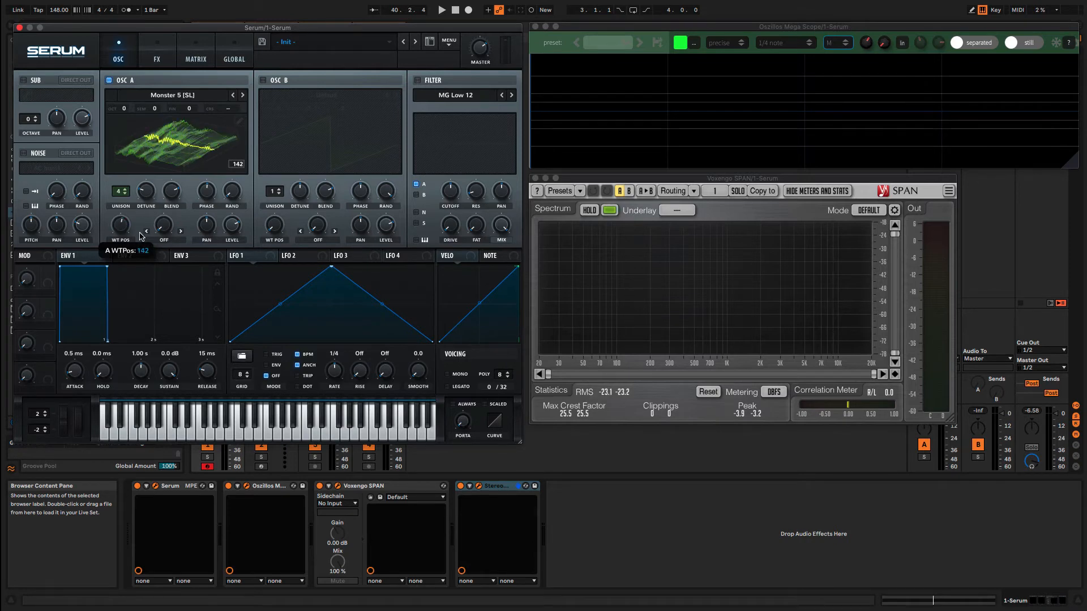
{"action": "left_click_drag", "start_coordinate": [132, 247], "coordinate": [148, 160]}
{"action": "key", "text": "space"}
{"action": "mouse_move", "coordinate": [121, 226]}
{"action": "left_mouse_down"}
{"action": "mouse_move", "coordinate": [126, 247]}
{"action": "mouse_move", "coordinate": [120, 231]}
{"action": "left_mouse_up"}
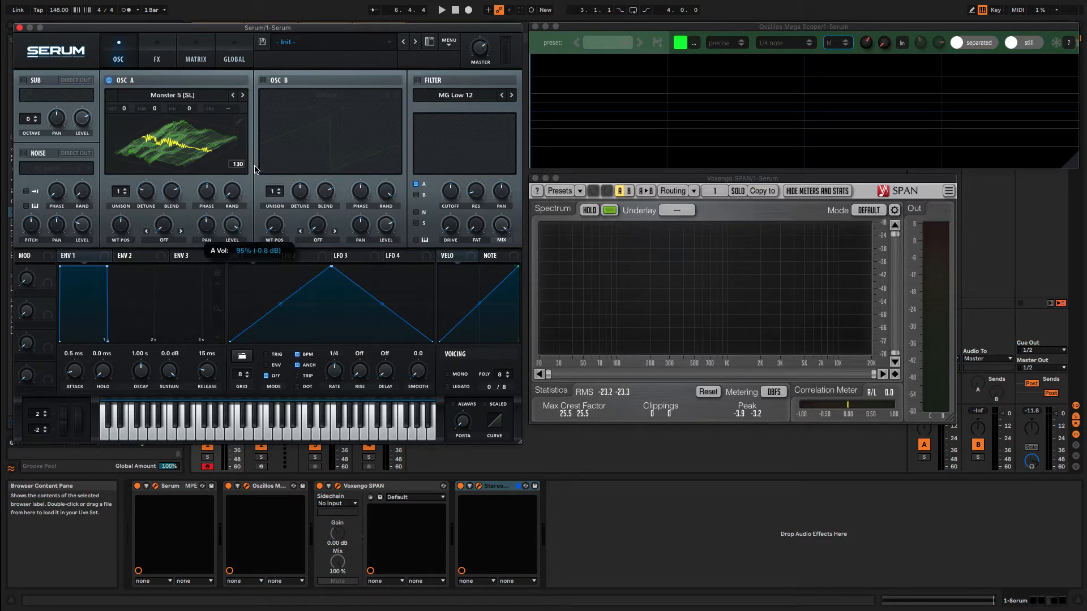
- Play the Monster 5 [SL] sound while lowering and raising oscillator A's level, and stop playback
{"action": "left_click_drag", "start_coordinate": [255, 170], "coordinate": [232, 269]}
{"action": "key", "text": "space"}
{"action": "left_click_drag", "start_coordinate": [223, 213], "coordinate": [256, 148]}
{"action": "key", "text": "space"}
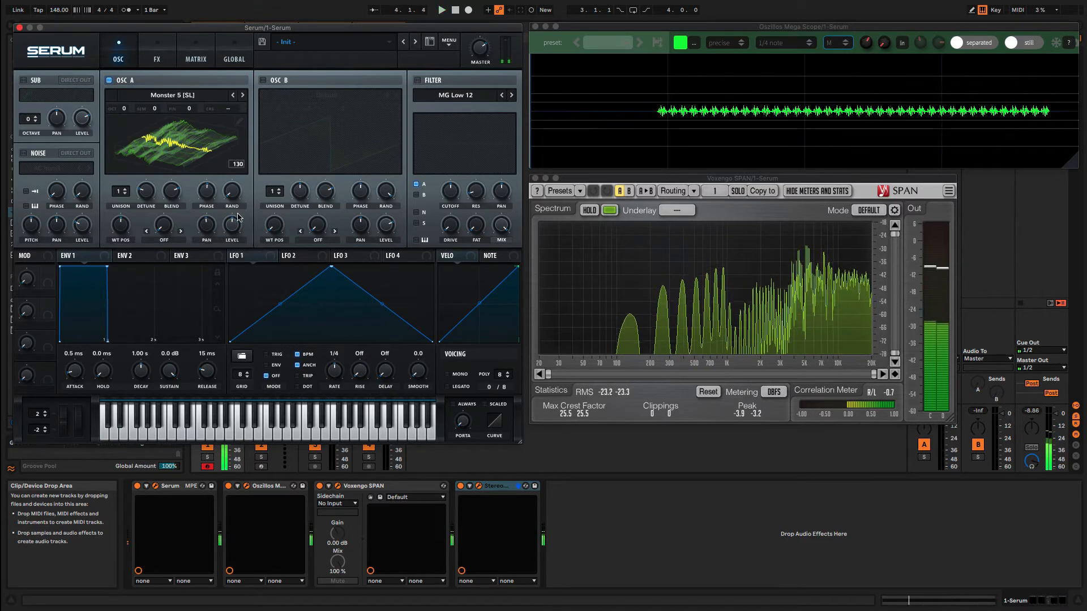
{"action": "mouse_move", "coordinate": [228, 228]}
{"action": "left_mouse_down"}
{"action": "mouse_move", "coordinate": [223, 272]}
{"action": "mouse_move", "coordinate": [214, 242]}
{"action": "mouse_move", "coordinate": [230, 240]}
{"action": "left_mouse_up"}
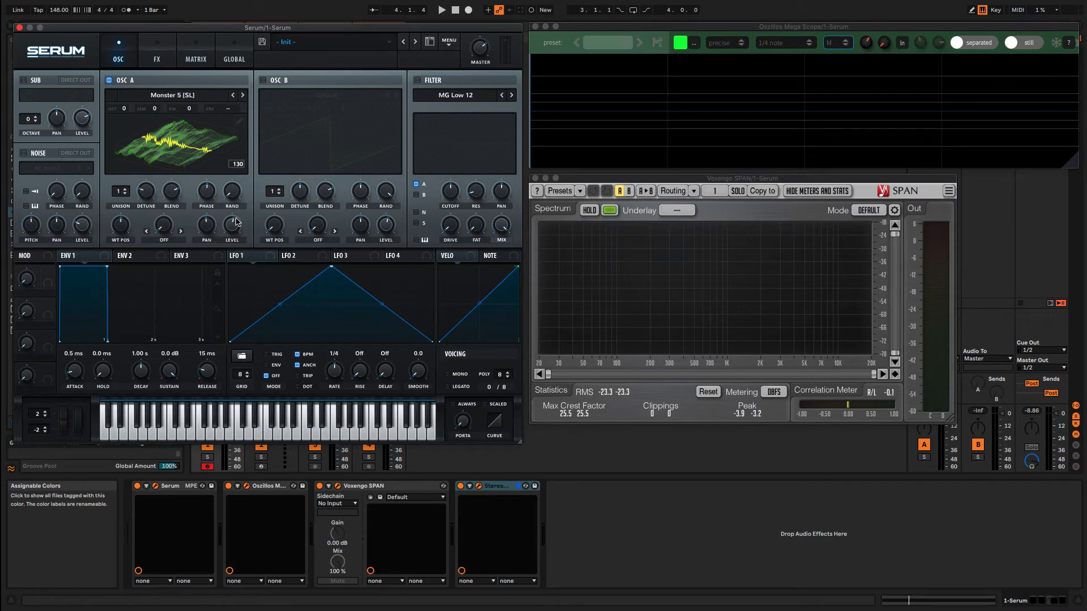
- Pan oscillator A to 50L during playback, return it to the centre, and stop playback
{"action": "mouse_move", "coordinate": [234, 236]}
{"action": "left_click_drag", "start_coordinate": [211, 227], "coordinate": [195, 317]}
{"action": "key", "text": "space"}
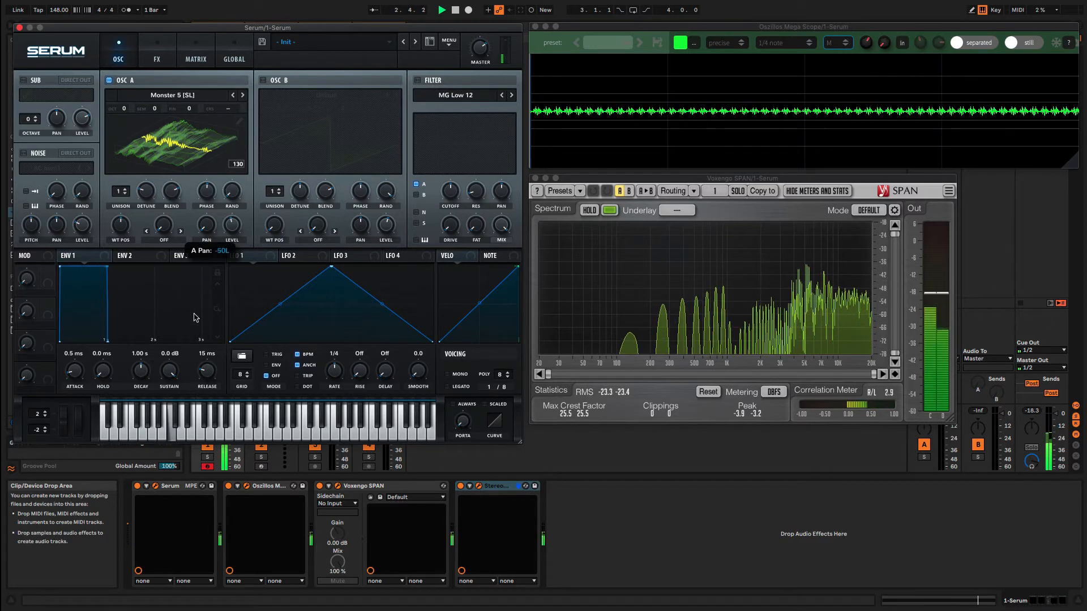
{"action": "left_click_drag", "start_coordinate": [195, 317], "coordinate": [209, 230]}
{"action": "key", "text": "space"}
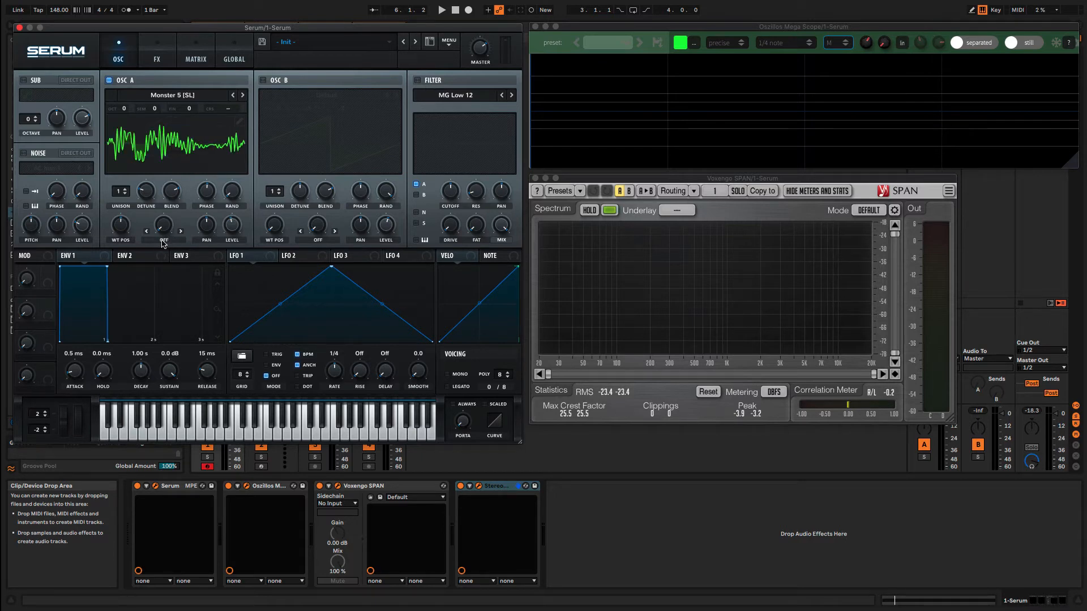
- Set oscillator A's warp mode to Sync (No Window), sweep the warp amount, and play the result briefly
{"action": "left_click", "coordinate": [163, 241]}
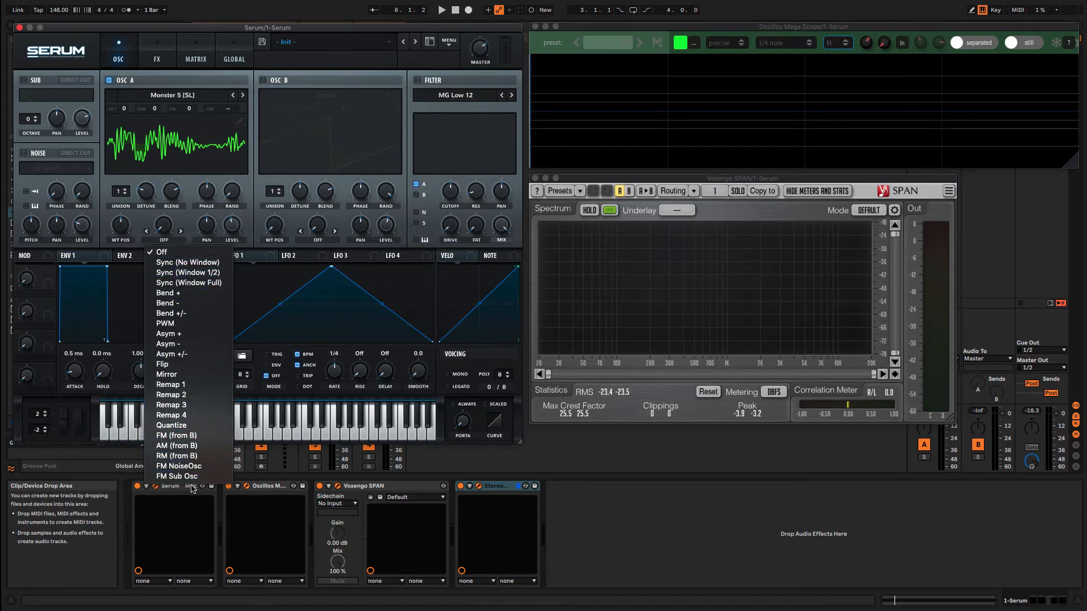
{"action": "left_click", "coordinate": [181, 262]}
{"action": "left_click_drag", "start_coordinate": [167, 225], "coordinate": [179, 261]}
{"action": "key", "text": "space"}
{"action": "key", "text": "space"}
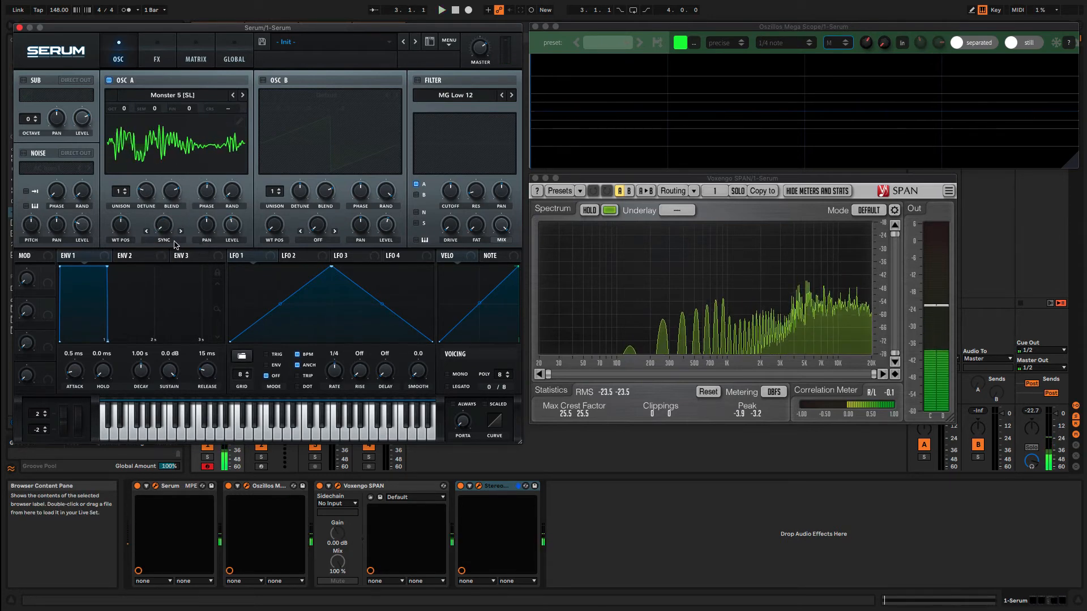
- Switch oscillator A's warp mode to Sync (Window 1/2) and sweep the warp amount up and back down
{"action": "left_click", "coordinate": [164, 240]}
{"action": "left_click", "coordinate": [170, 274]}
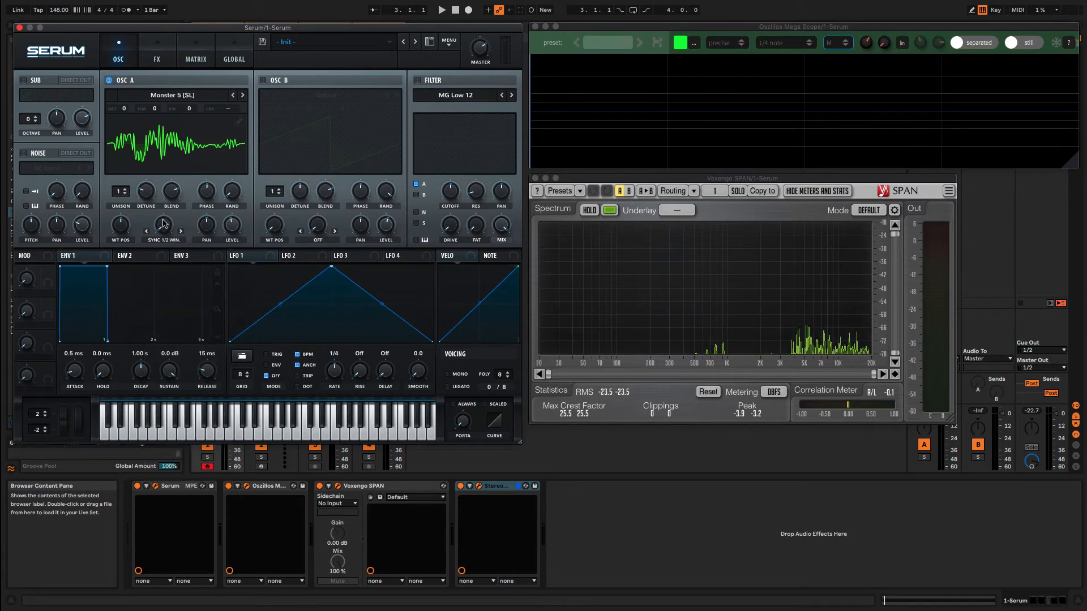
{"action": "left_click_drag", "start_coordinate": [164, 226], "coordinate": [202, 145]}
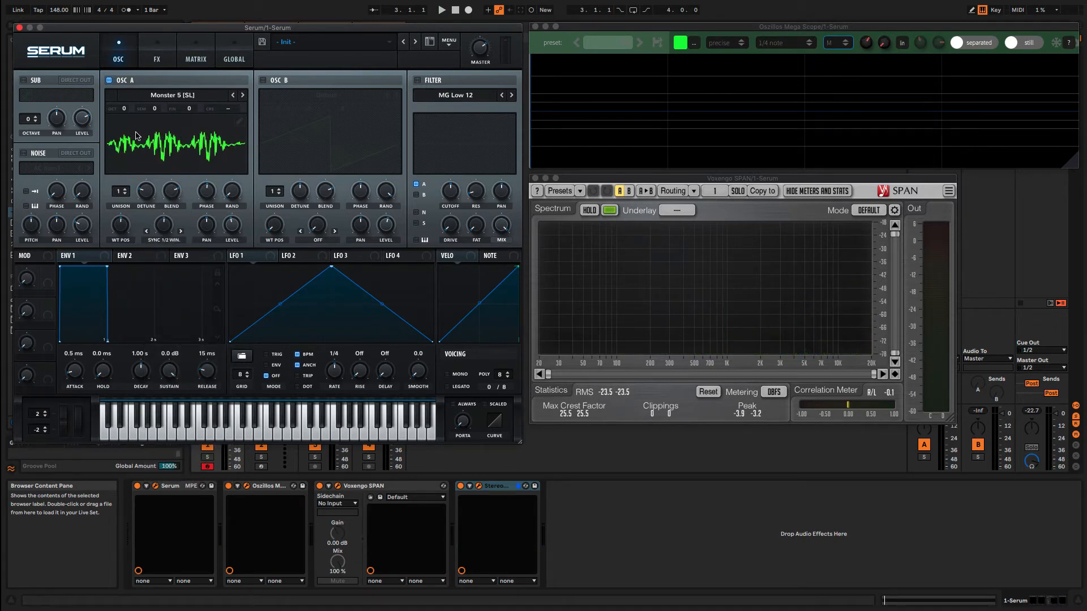
{"action": "left_click_drag", "start_coordinate": [164, 227], "coordinate": [164, 260]}
- Switch oscillator A's warp mode to Sync (Window Full) and raise the warp to 16.00%
{"action": "left_click", "coordinate": [166, 244]}
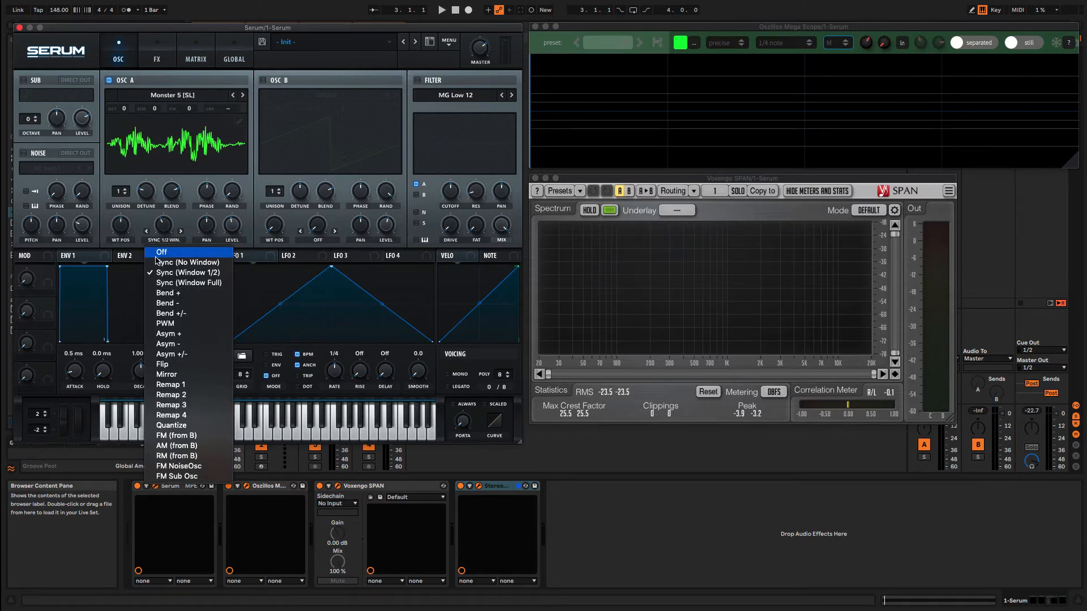
{"action": "left_click", "coordinate": [170, 284]}
{"action": "left_click_drag", "start_coordinate": [168, 222], "coordinate": [181, 157]}
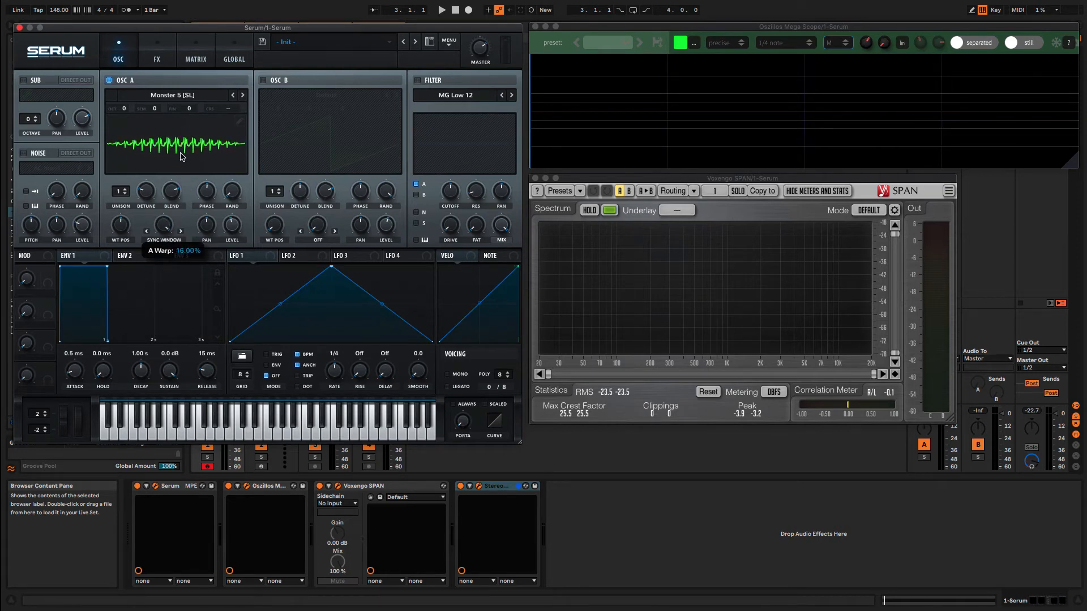
- Compare Sync (Window 1/2) with Sync (No Window) on oscillator A, ending on Window 1/2 with the warp at 1.44%
{"action": "left_click", "coordinate": [165, 240]}
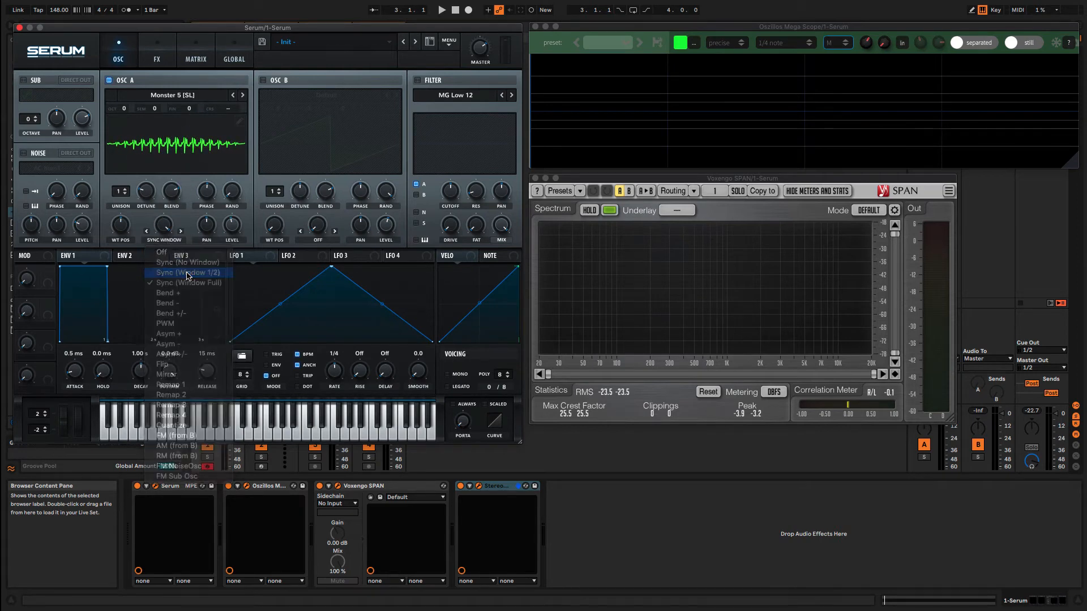
{"action": "left_click", "coordinate": [188, 274]}
{"action": "left_click", "coordinate": [164, 240]}
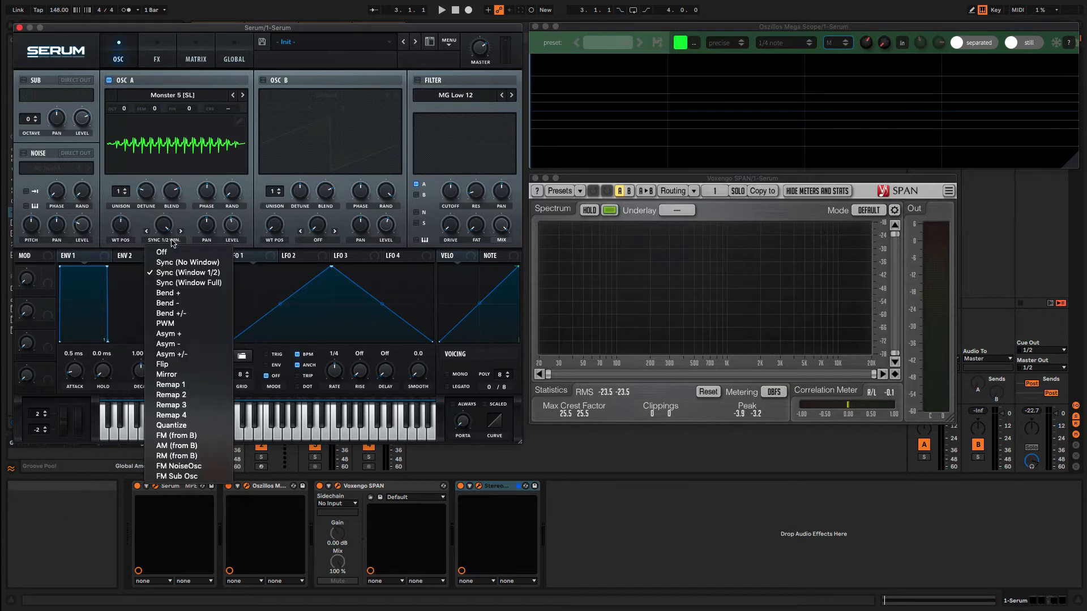
{"action": "left_click", "coordinate": [181, 263]}
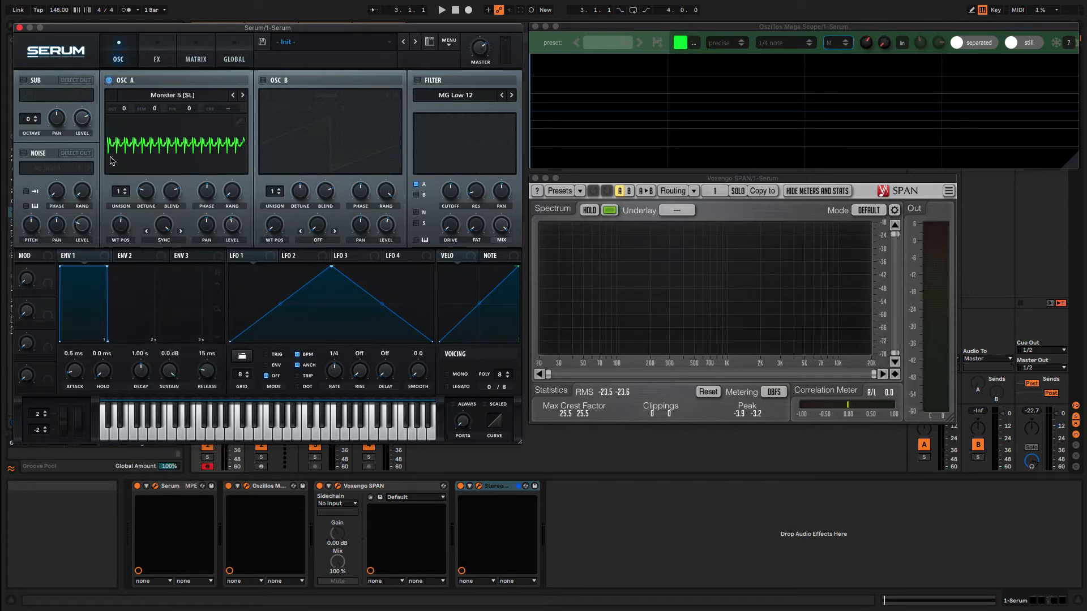
{"action": "left_click", "coordinate": [168, 242]}
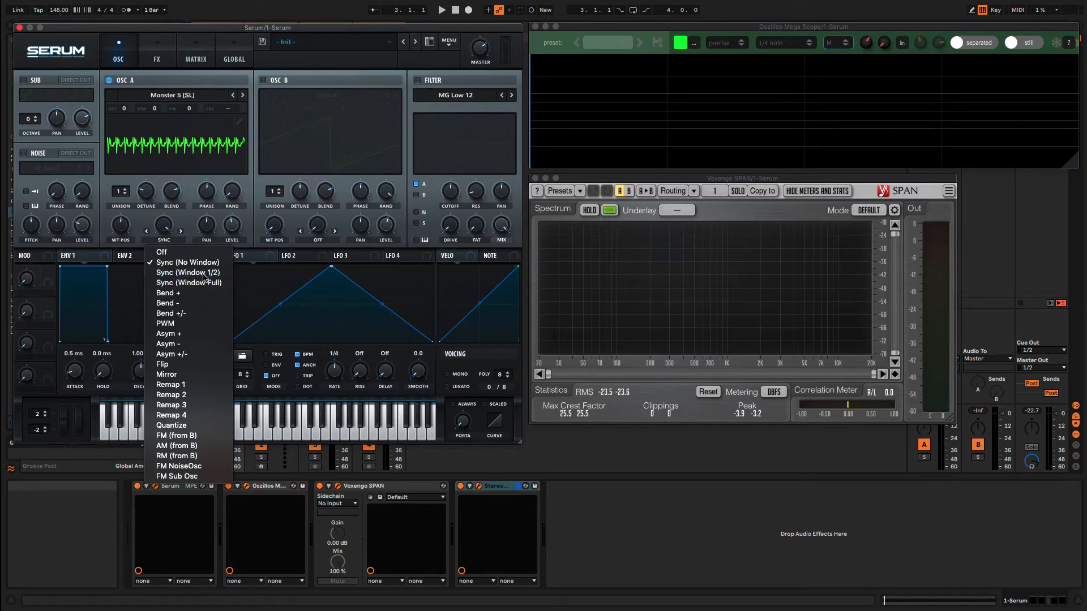
{"action": "left_click", "coordinate": [182, 272]}
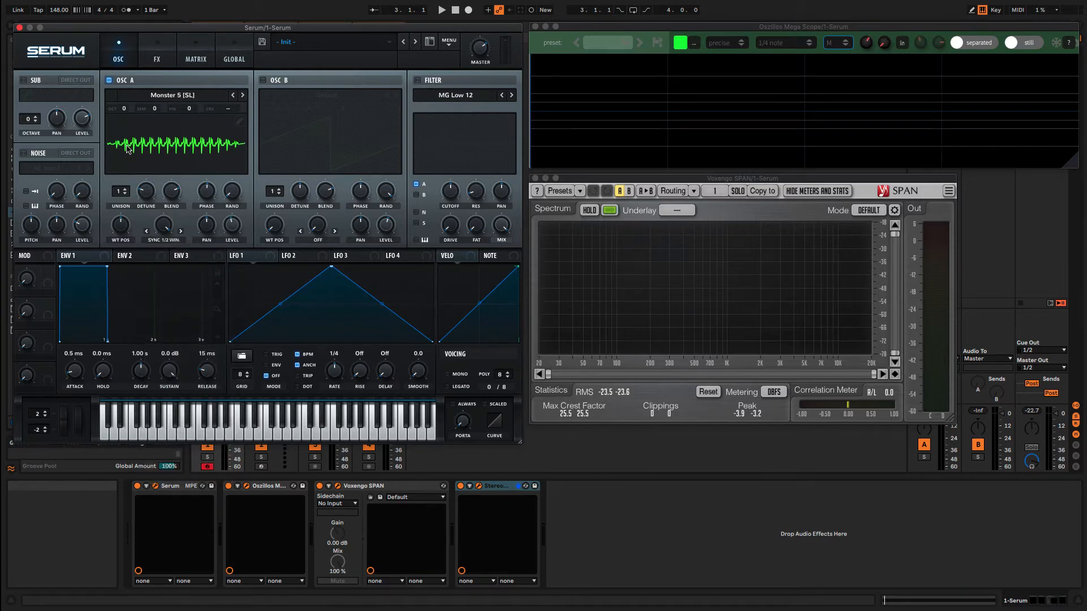
{"action": "left_click", "coordinate": [159, 234]}
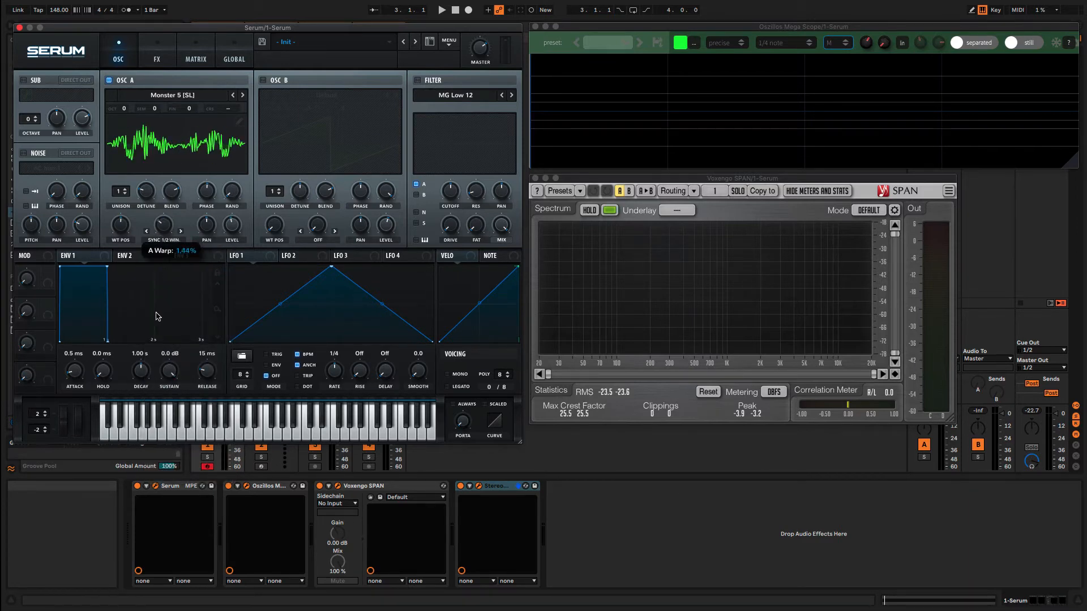
- Switch oscillator A's warp mode to Bend +
{"action": "left_click", "coordinate": [148, 367]}
{"action": "left_click", "coordinate": [169, 243]}
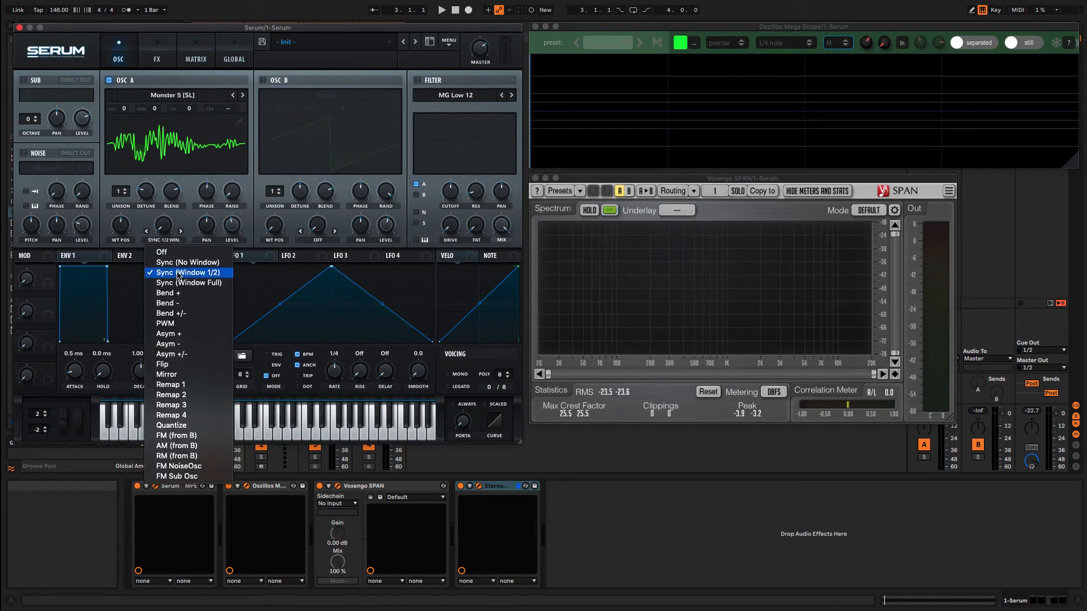
{"action": "left_click", "coordinate": [186, 293]}
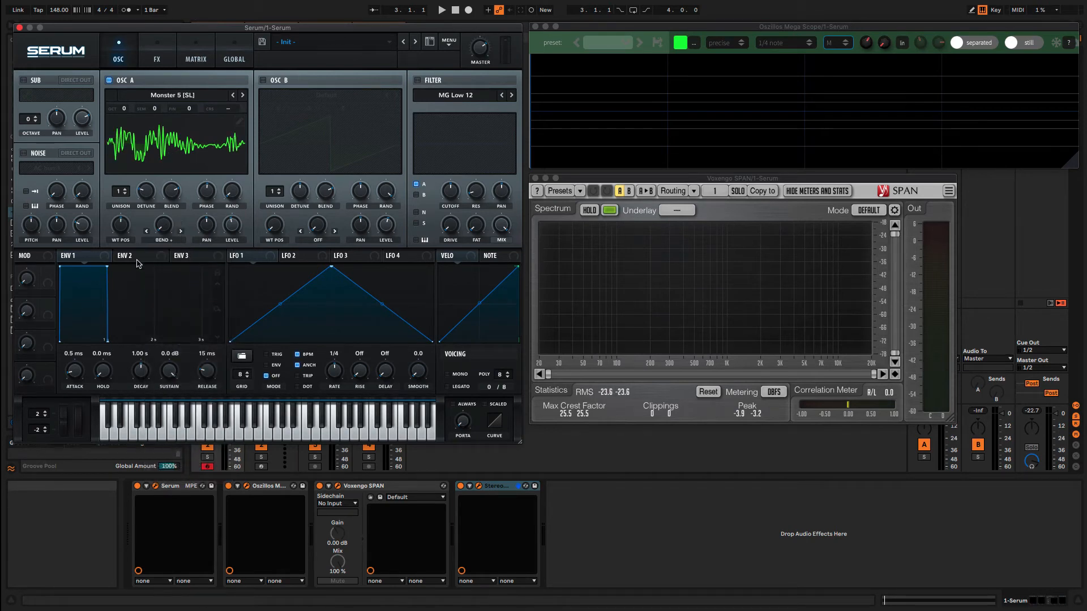
- Load the Basic Shapes wavetable from the Analog category into oscillator A and set its wavetable position to 2
{"action": "left_click", "coordinate": [210, 96]}
{"action": "mouse_move", "coordinate": [228, 108]}
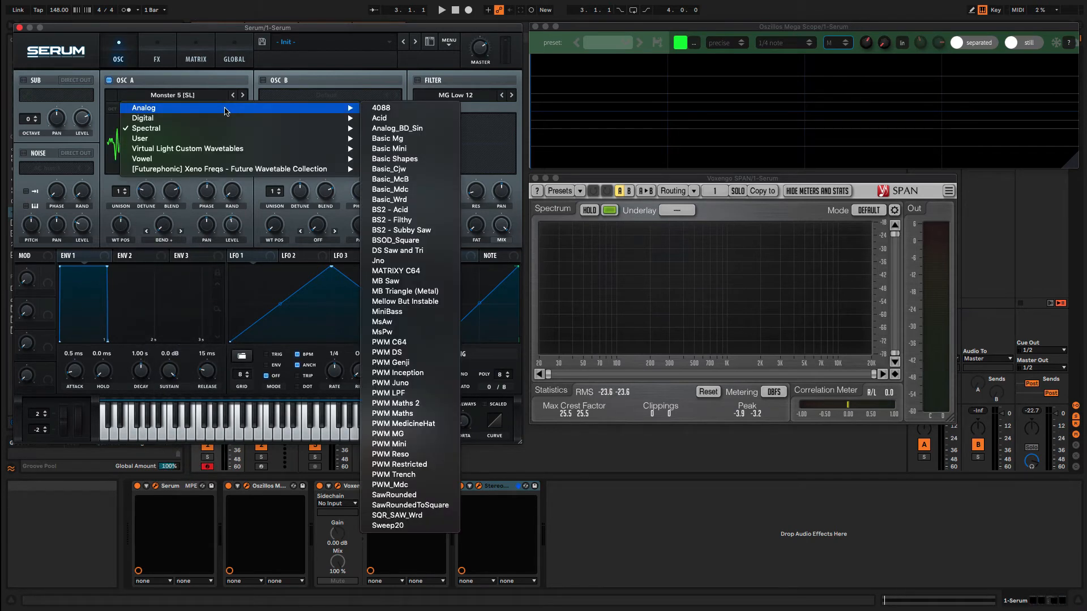
{"action": "left_click", "coordinate": [395, 159]}
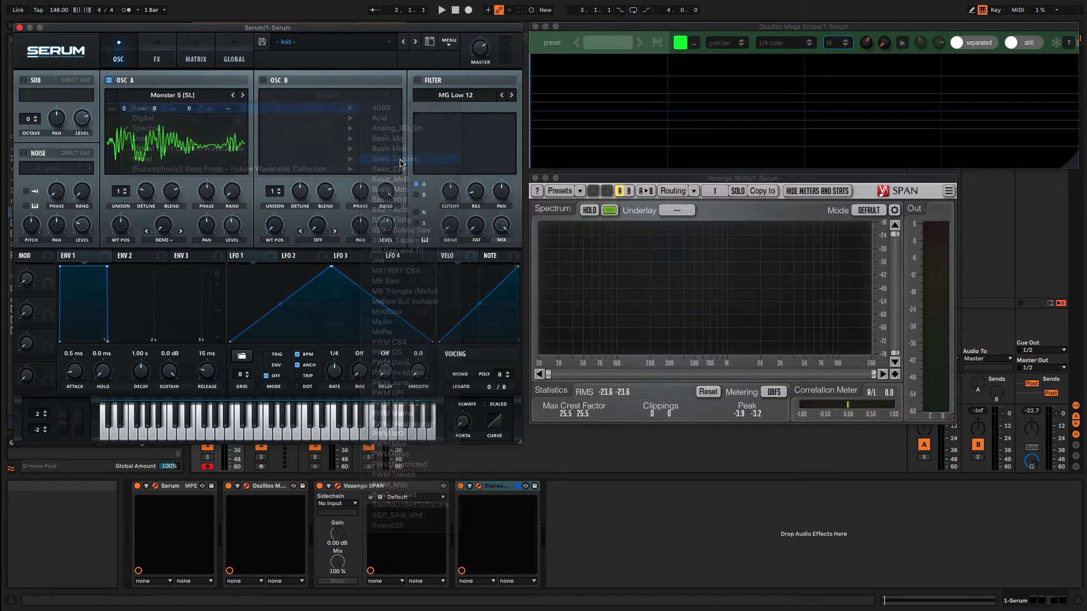
{"action": "left_click_drag", "start_coordinate": [121, 226], "coordinate": [127, 262]}
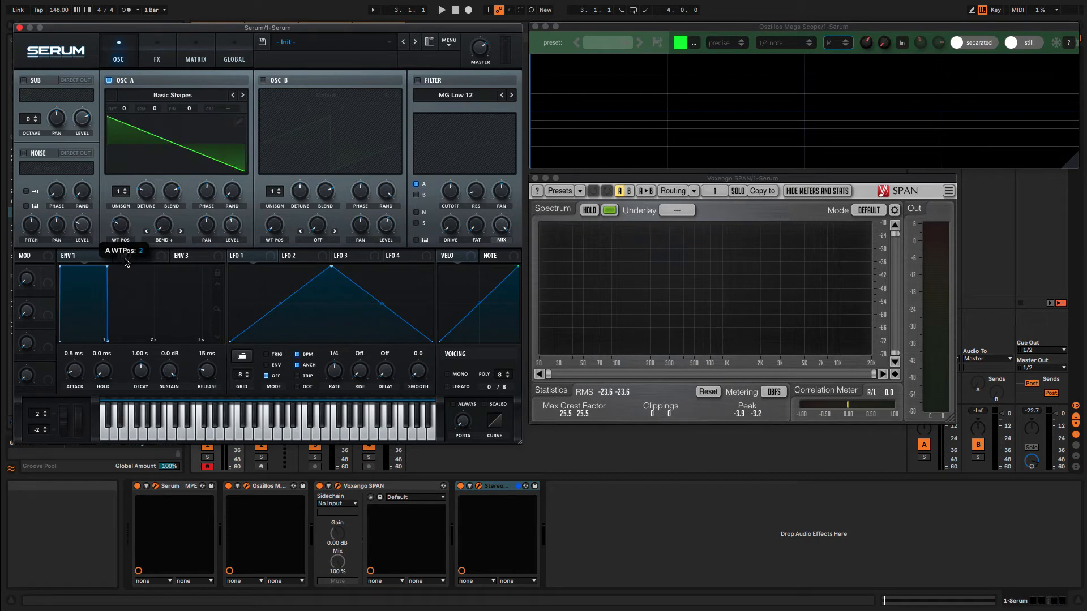
- Raise oscillator A's warp amount in Bend + and compare it with Bend -, ending on Bend -
{"action": "left_click_drag", "start_coordinate": [165, 229], "coordinate": [187, 180]}
{"action": "left_click", "coordinate": [181, 232]}
{"action": "left_click", "coordinate": [147, 233]}
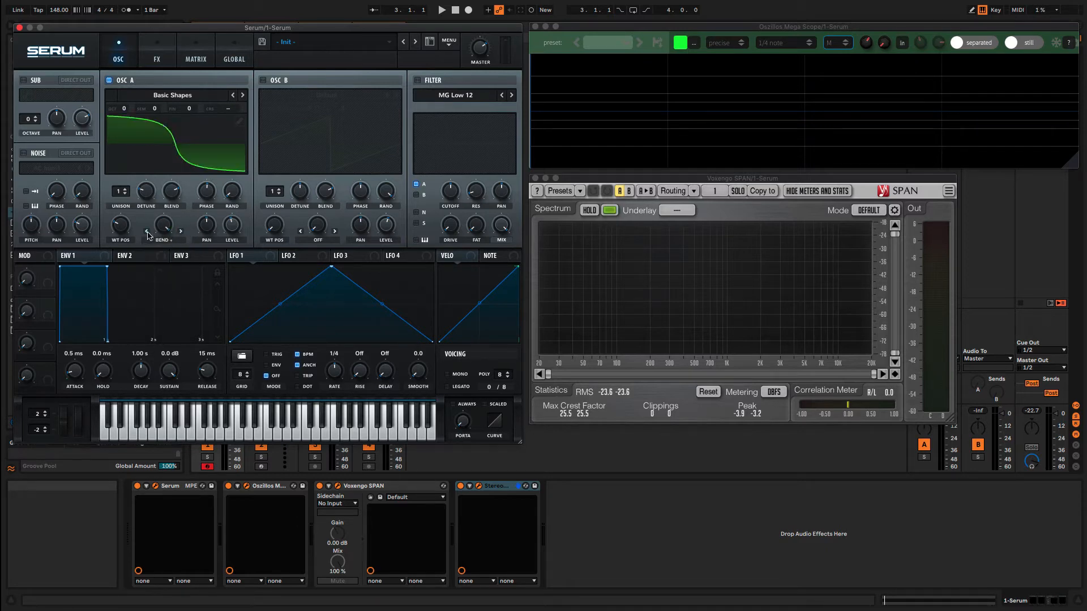
{"action": "left_click", "coordinate": [181, 232]}
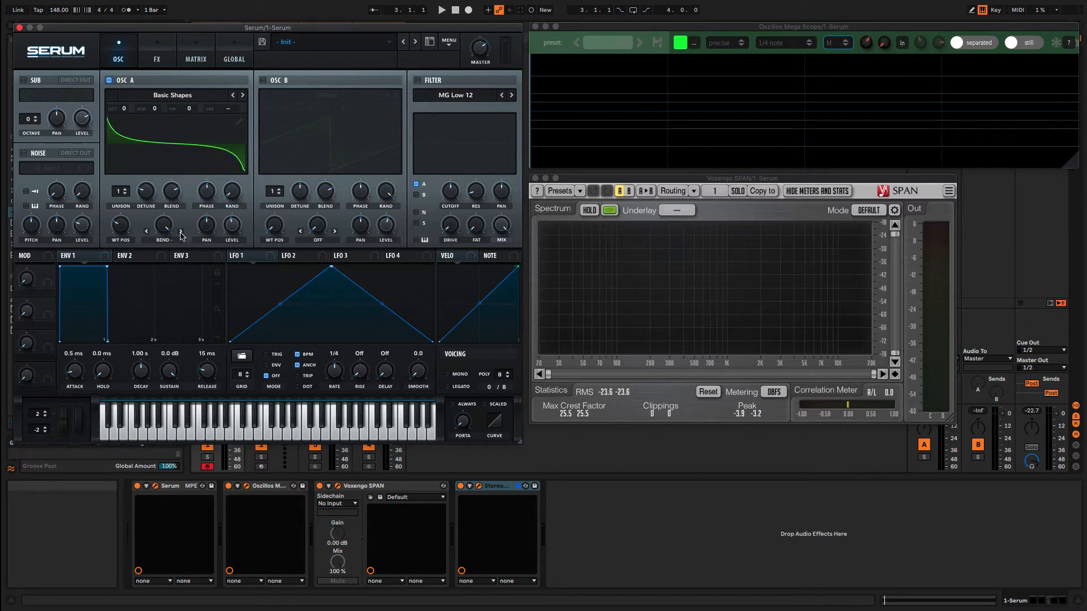
- Sweep oscillator A's warp in Bend +/- mode through negative and positive amounts, including -51% and 46%, and play the result
{"action": "left_click_drag", "start_coordinate": [163, 226], "coordinate": [150, 336]}
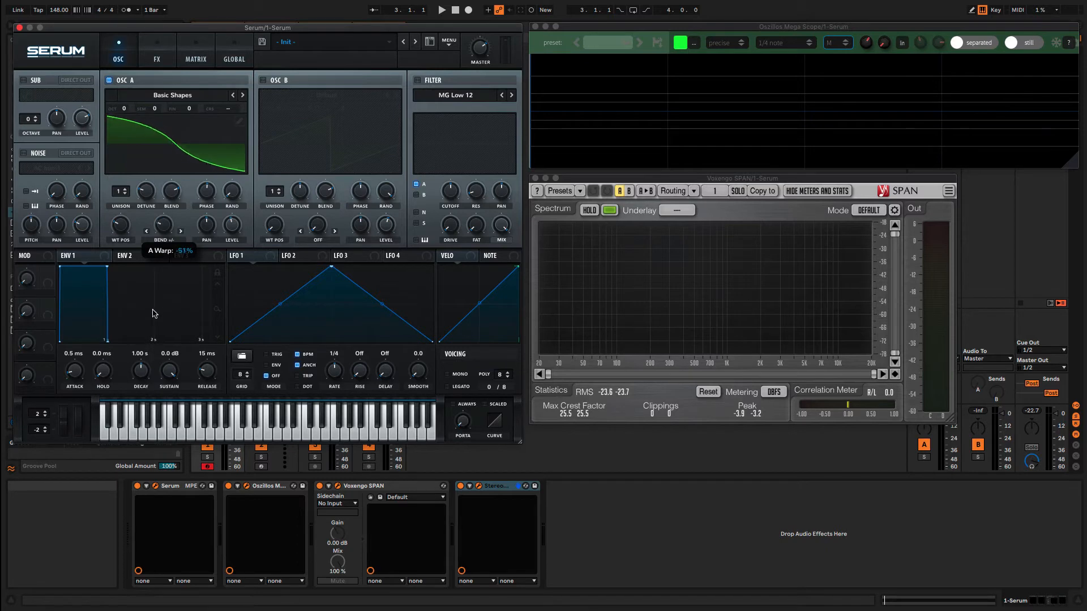
{"action": "left_click_drag", "start_coordinate": [157, 291], "coordinate": [181, 187]}
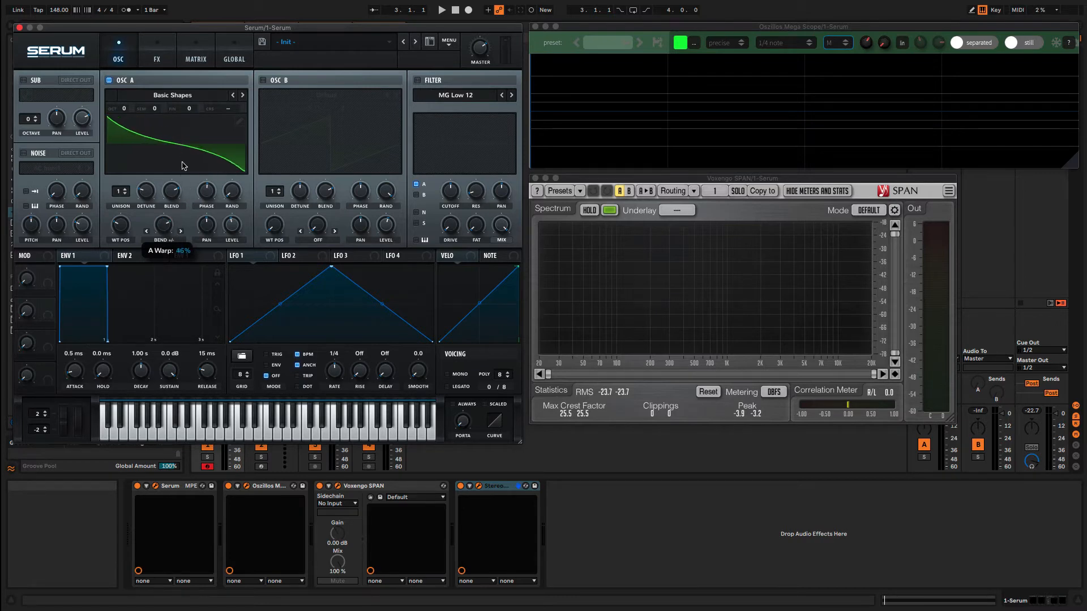
{"action": "key", "text": "space"}
{"action": "left_click_drag", "start_coordinate": [181, 169], "coordinate": [166, 240]}
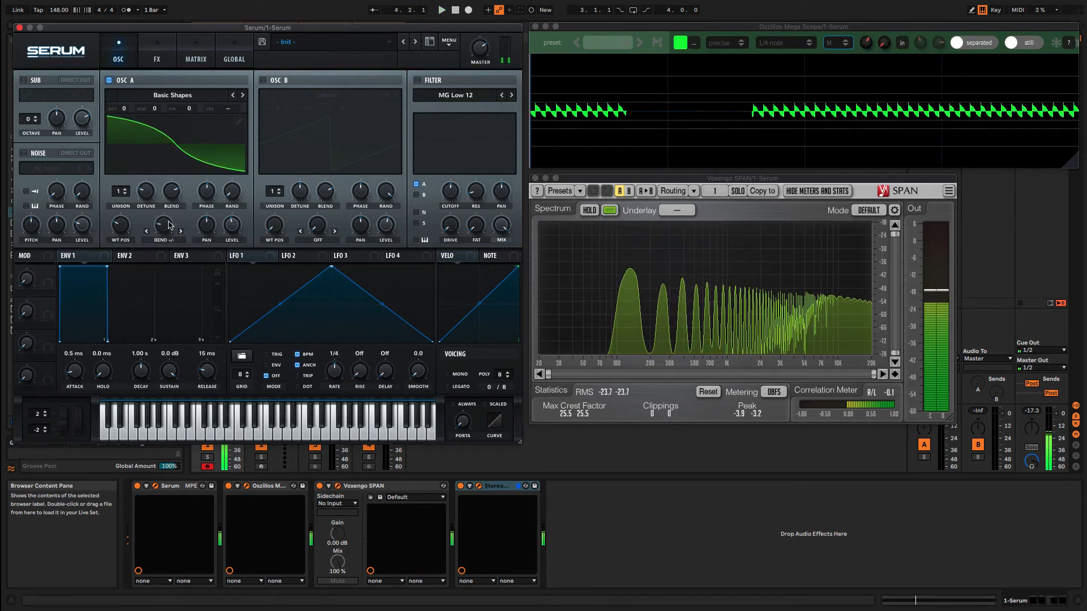
- Switch oscillator A's warp mode to PWM, sweep the warp up and back down, and play the result
{"action": "left_click", "coordinate": [168, 241]}
{"action": "left_click", "coordinate": [165, 323]}
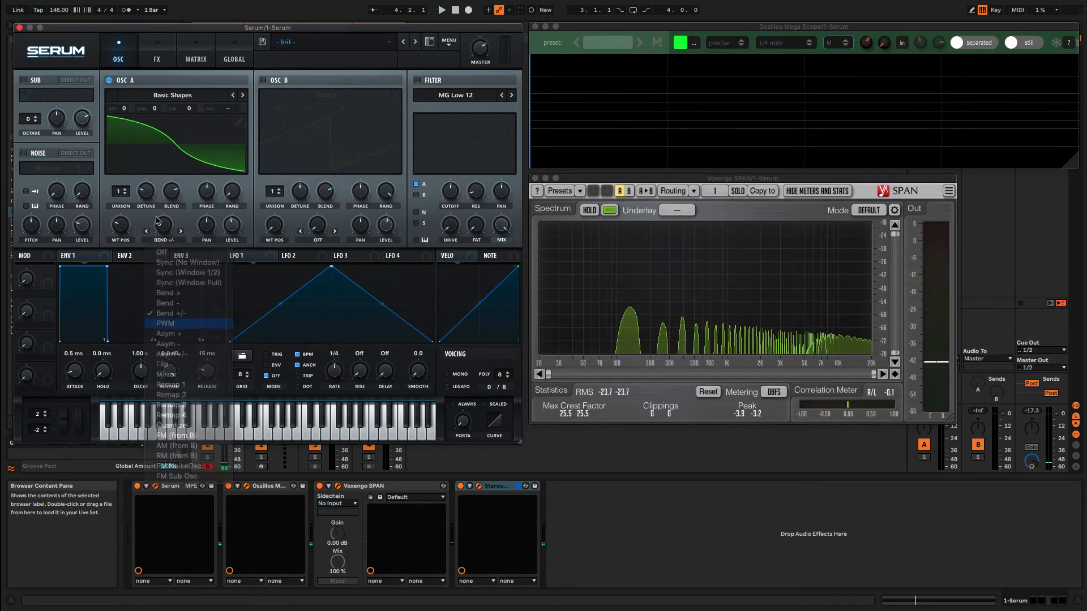
{"action": "left_click_drag", "start_coordinate": [166, 230], "coordinate": [181, 193]}
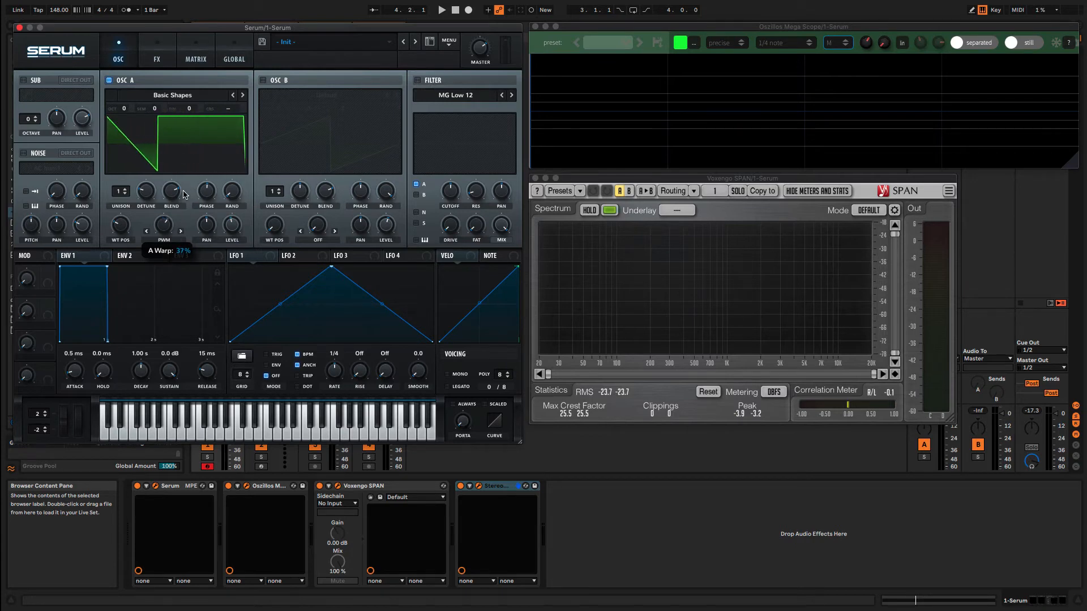
{"action": "left_click_drag", "start_coordinate": [187, 180], "coordinate": [175, 223]}
{"action": "key", "text": "space"}
- Step oscillator A's warp mode through Asym + and Asym -, ending on Asym +/-
{"action": "left_click", "coordinate": [181, 231]}
{"action": "left_click", "coordinate": [163, 240]}
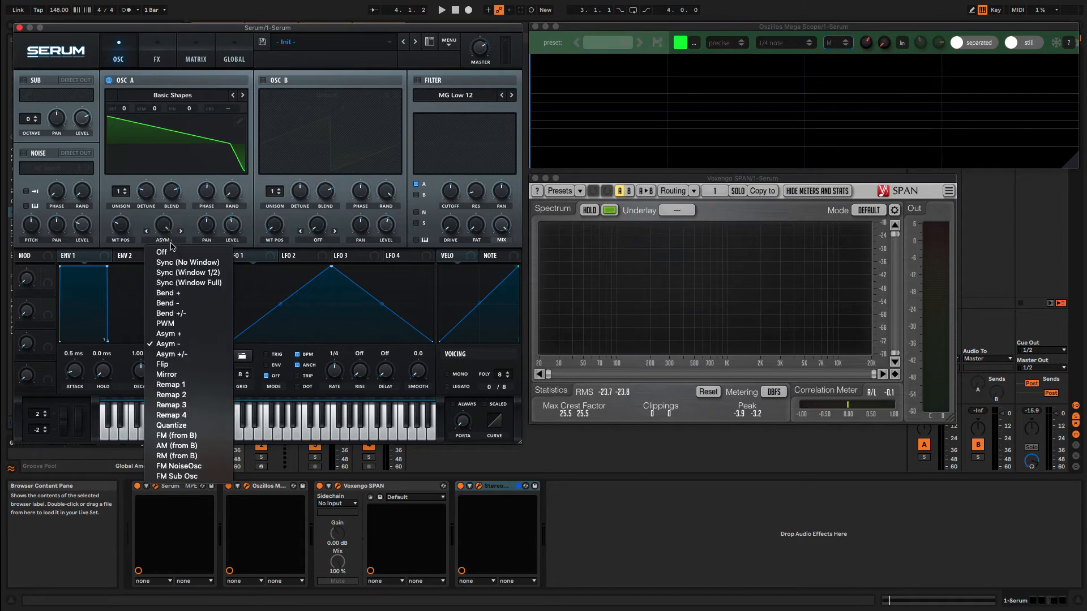
{"action": "left_click", "coordinate": [191, 355]}
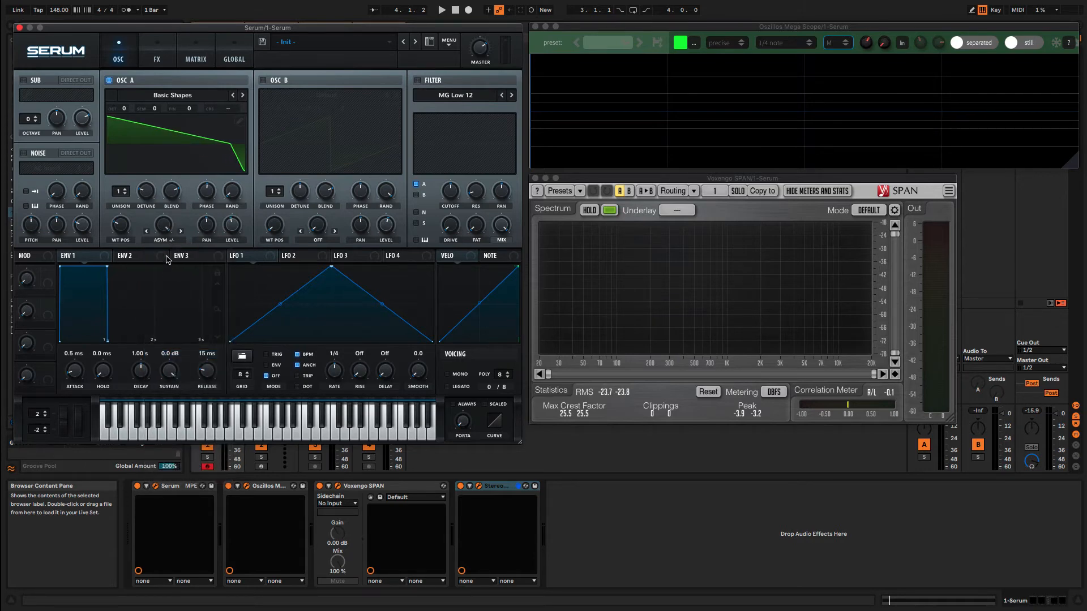
- Sweep oscillator A's warp in Flip mode, and switch to Mirror mode with the warp raised to 100%
{"action": "left_click", "coordinate": [170, 238]}
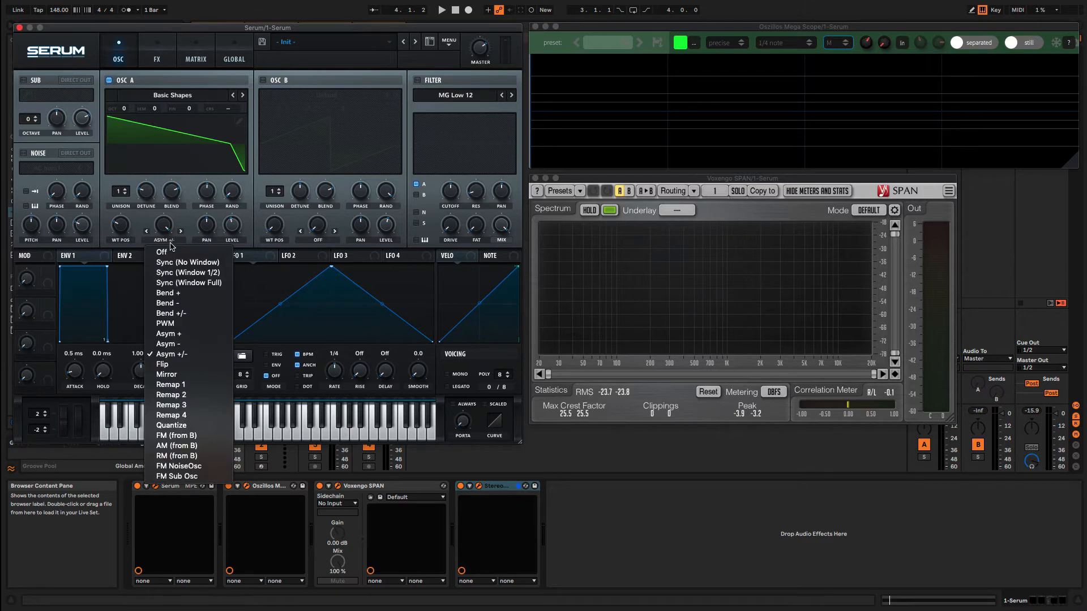
{"action": "left_click", "coordinate": [189, 366]}
{"action": "left_click_drag", "start_coordinate": [164, 227], "coordinate": [165, 270]}
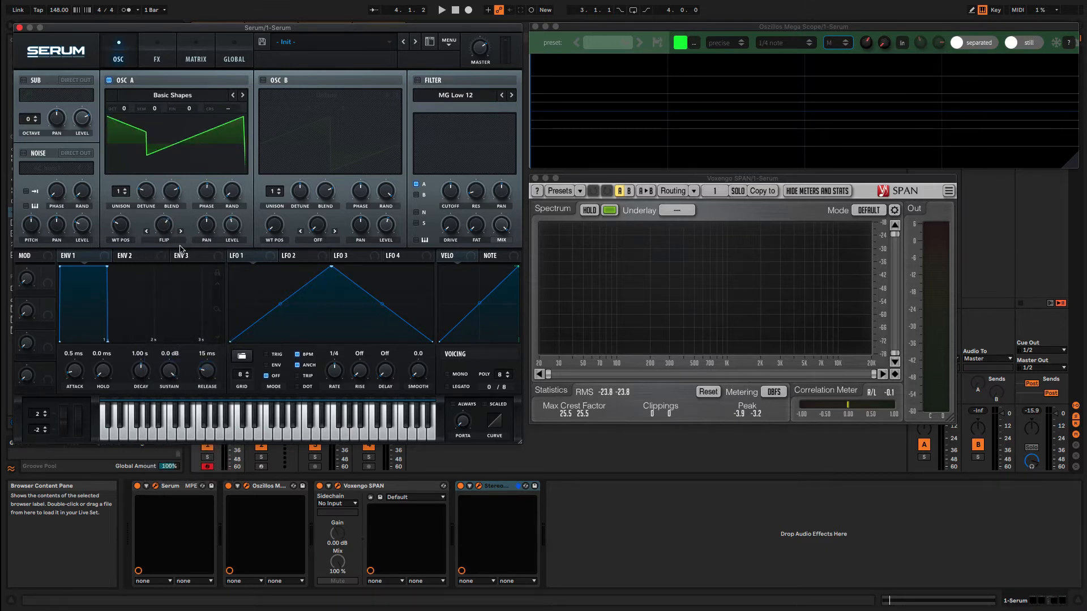
{"action": "scroll", "coordinate": [164, 238], "scroll_direction": "down", "scroll_amount": 1}
{"action": "left_click_drag", "start_coordinate": [162, 219], "coordinate": [159, 167]}
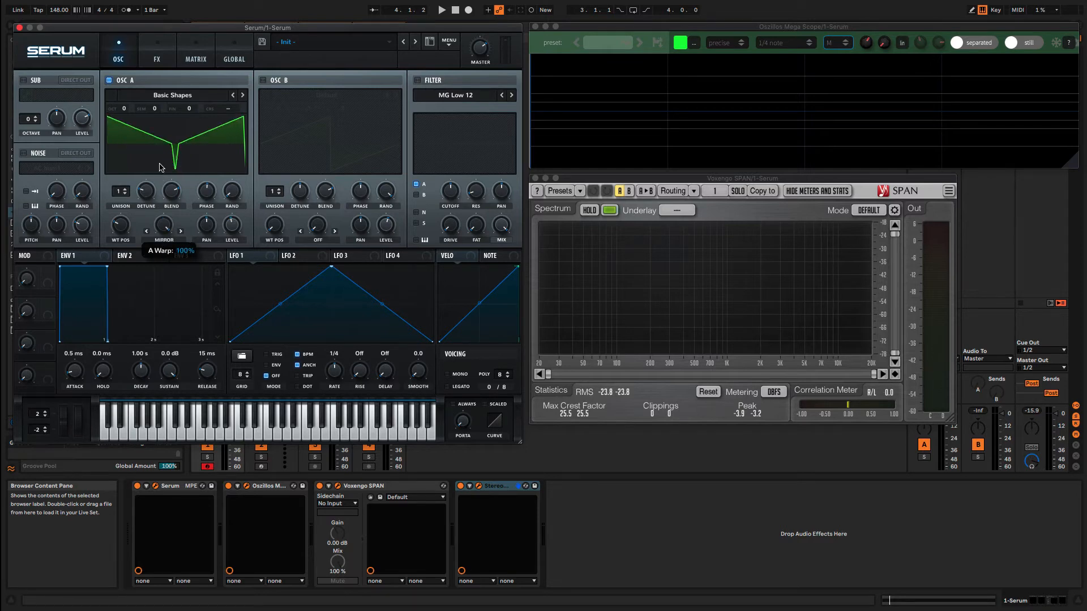
- Open the remap graph for oscillator A's Remap 1 warp mode and try bending its straight line downward
{"action": "left_click", "coordinate": [181, 231]}
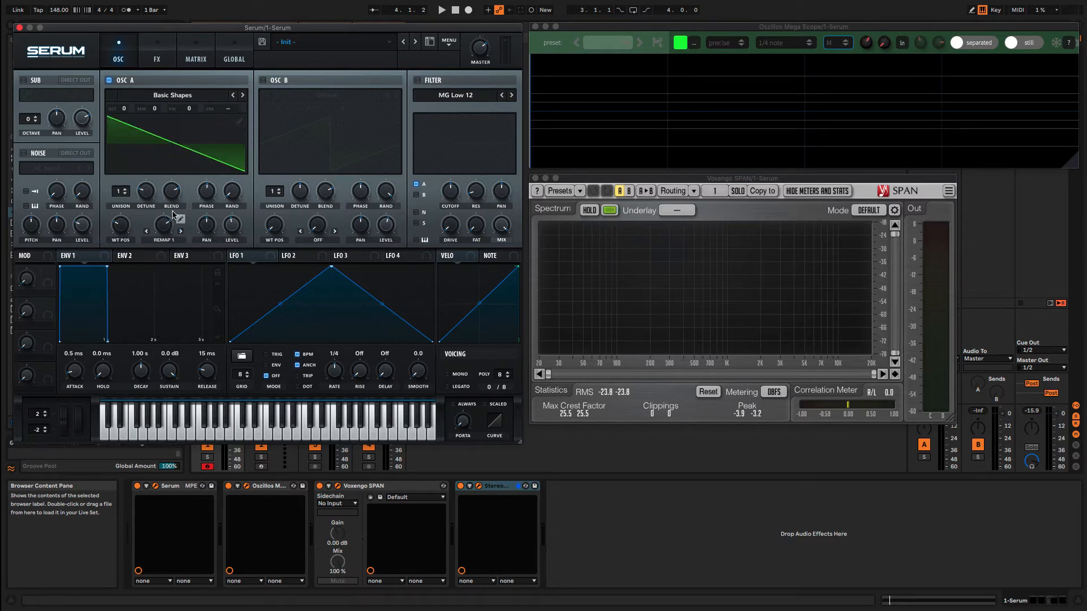
{"action": "left_click", "coordinate": [180, 220]}
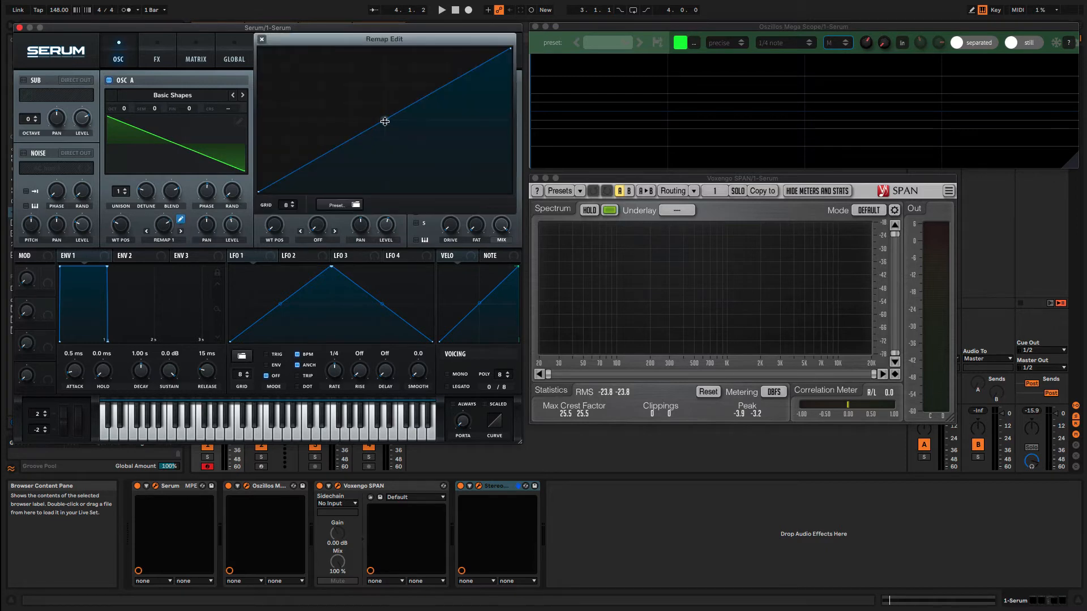
{"action": "left_click_drag", "start_coordinate": [384, 120], "coordinate": [393, 147]}
{"action": "key", "text": "ctrl+z"}
- Add two points to the remap graph, one pulled down in its last third and one raised into a peak near its start
{"action": "double_click", "coordinate": [419, 103]}
{"action": "left_click_drag", "start_coordinate": [419, 103], "coordinate": [446, 149]}
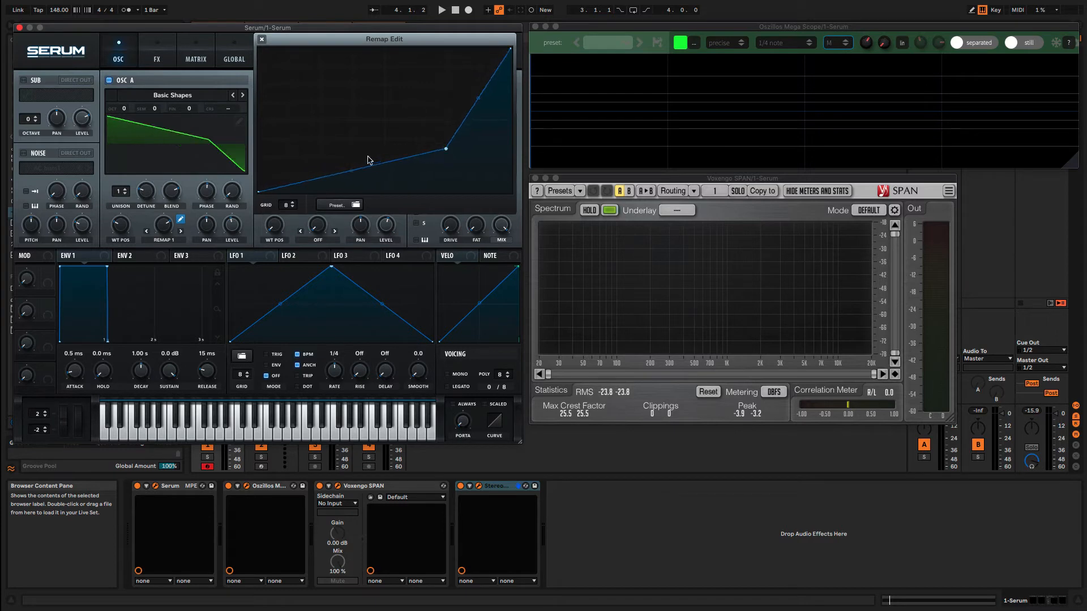
{"action": "double_click", "coordinate": [317, 179]}
{"action": "double_click", "coordinate": [316, 178]}
{"action": "left_click_drag", "start_coordinate": [318, 177], "coordinate": [309, 86]}
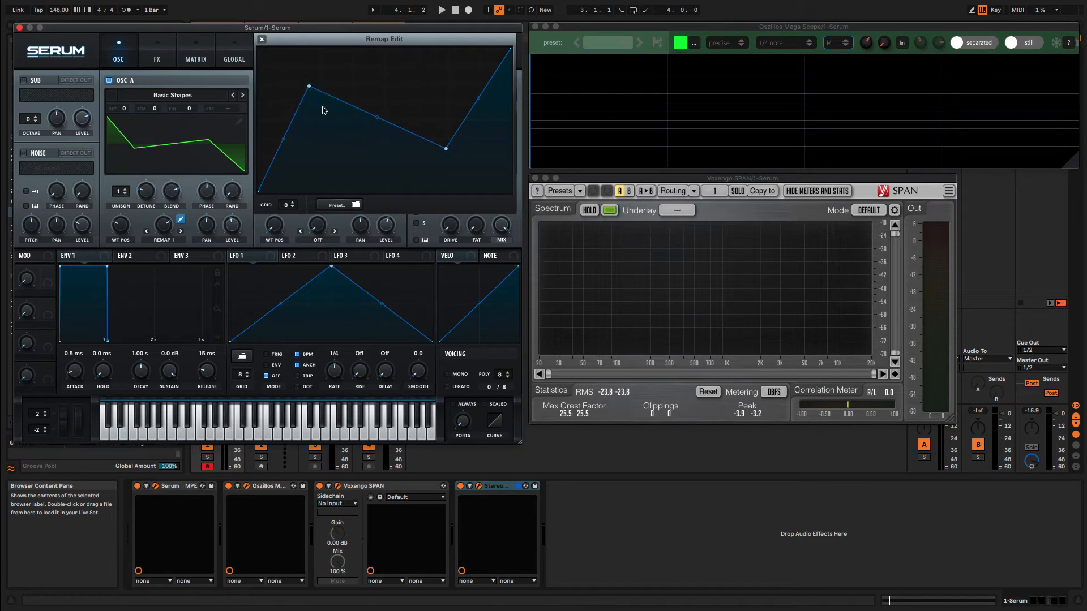
- Bend all three segments of the remap graph into curves and lower the first peak slightly
{"action": "left_click_drag", "start_coordinate": [375, 118], "coordinate": [365, 149]}
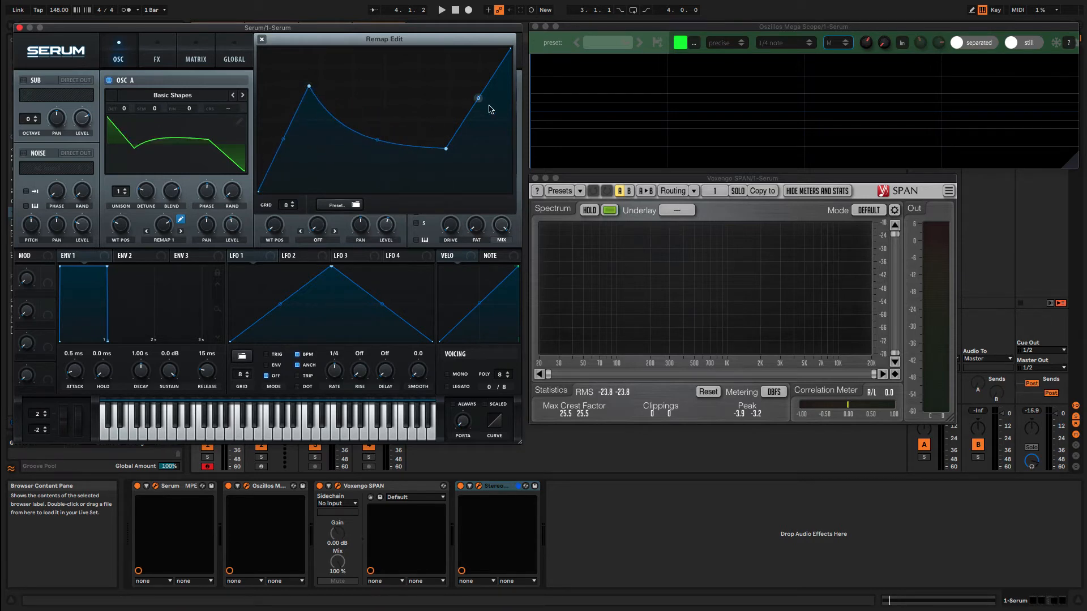
{"action": "left_click_drag", "start_coordinate": [479, 99], "coordinate": [462, 83]}
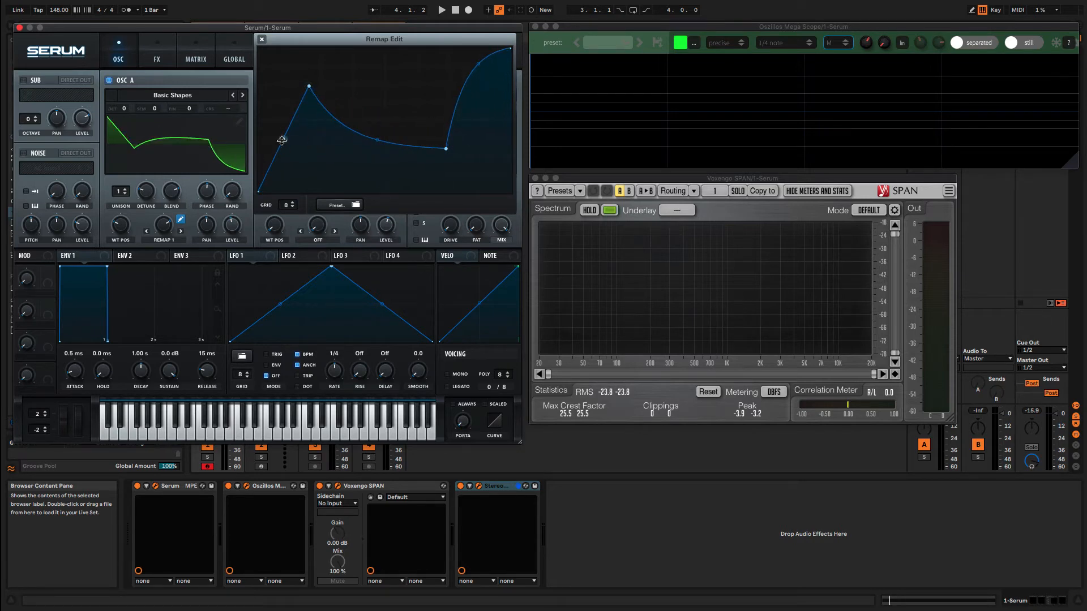
{"action": "left_click_drag", "start_coordinate": [283, 140], "coordinate": [300, 165]}
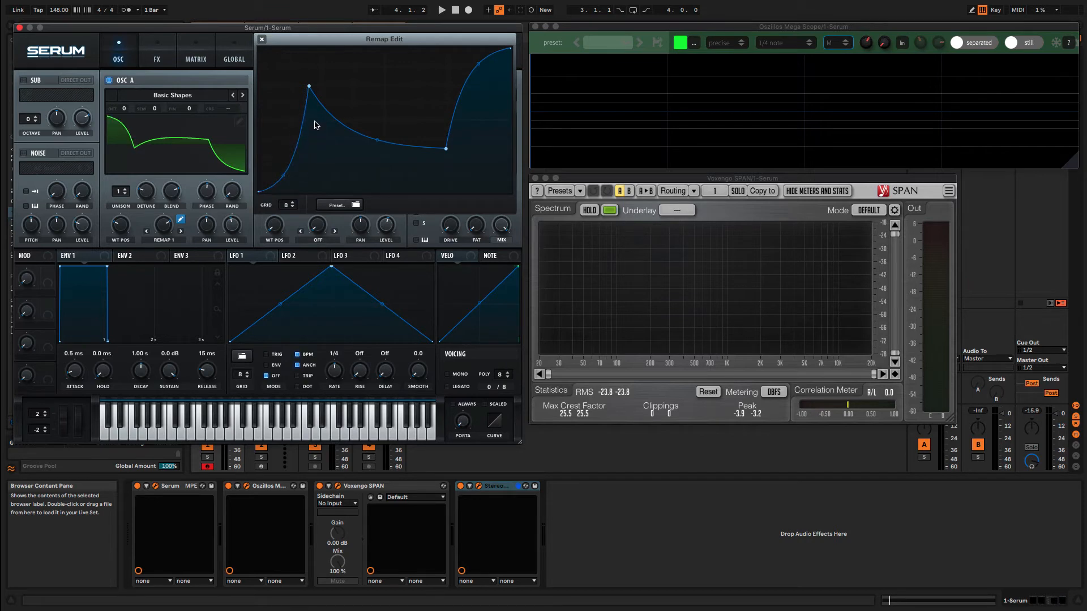
{"action": "left_click_drag", "start_coordinate": [309, 87], "coordinate": [311, 97]}
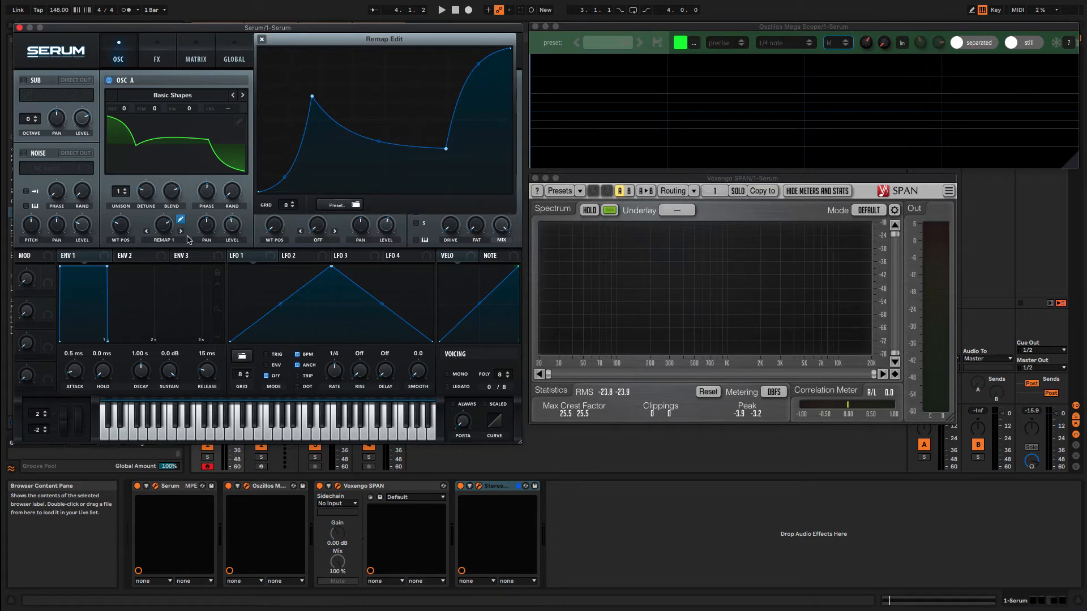
- Close the remap graph and step oscillator A's warp mode through Remap 2, 3 and 4 to Quantize
{"action": "left_click", "coordinate": [262, 39]}
{"action": "left_click", "coordinate": [182, 231]}
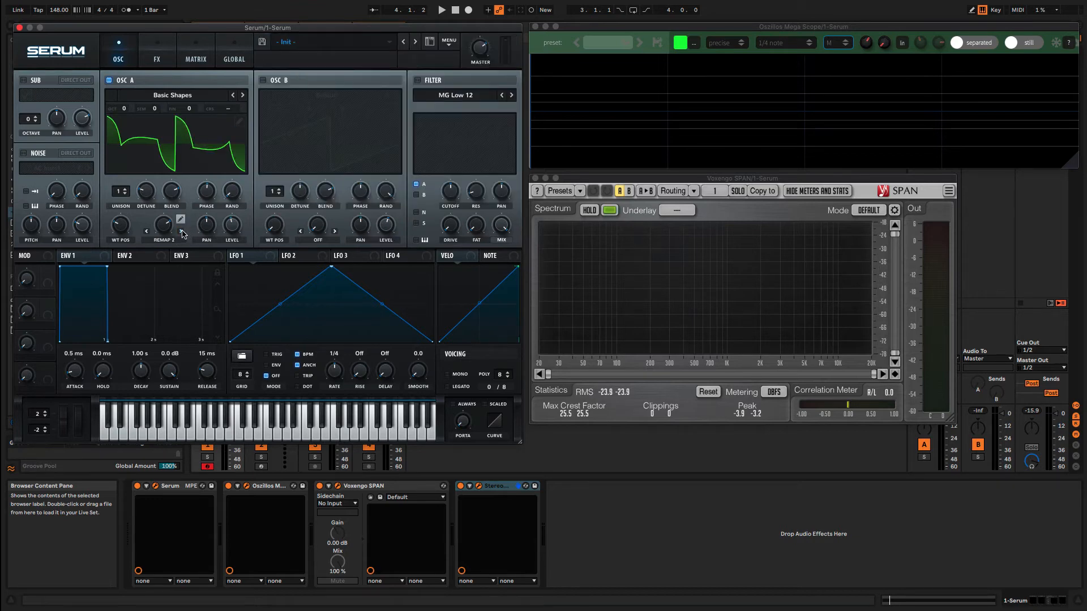
{"action": "left_click", "coordinate": [182, 232]}
{"action": "left_click", "coordinate": [182, 232]}
{"action": "left_click", "coordinate": [182, 231]}
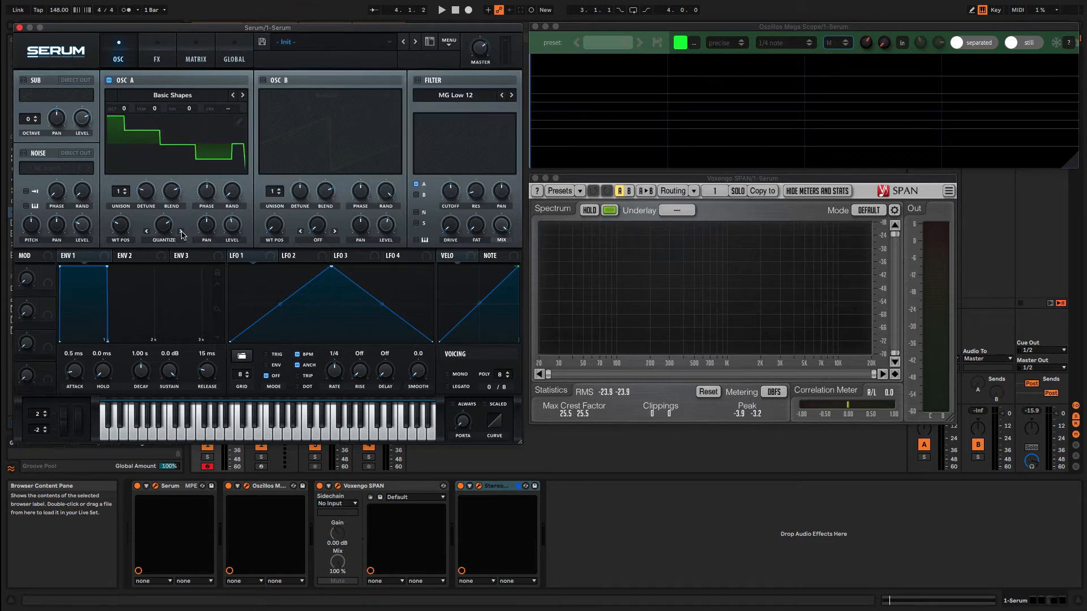
- Return oscillator A to Remap 4, raise its warp fully, and briefly view its remap graph
{"action": "left_click", "coordinate": [146, 232]}
{"action": "left_click_drag", "start_coordinate": [168, 226], "coordinate": [180, 151]}
{"action": "left_click", "coordinate": [180, 219]}
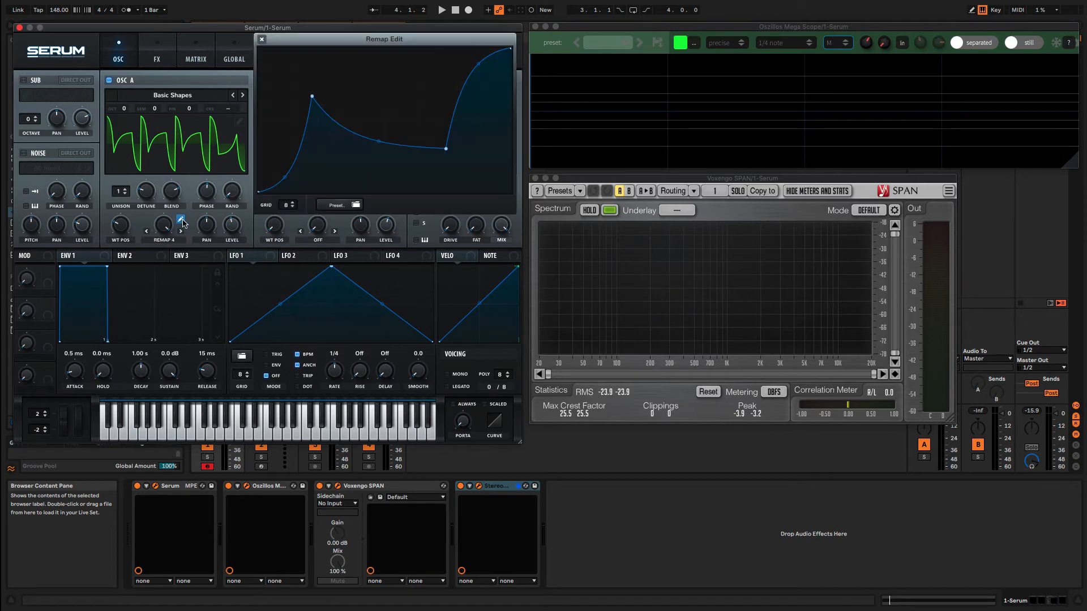
{"action": "left_click", "coordinate": [181, 220]}
- Switch oscillator A's warp mode to Quantize, reset the warp, and sweep the amount up and down while playing
{"action": "left_click", "coordinate": [177, 241]}
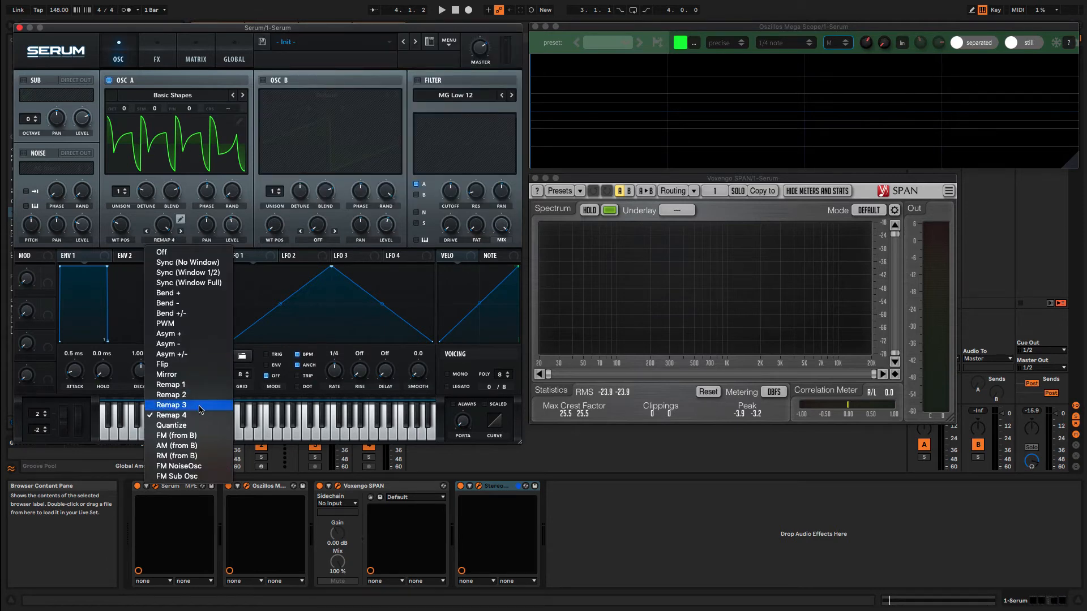
{"action": "left_click", "coordinate": [202, 427]}
{"action": "double_click", "coordinate": [163, 225]}
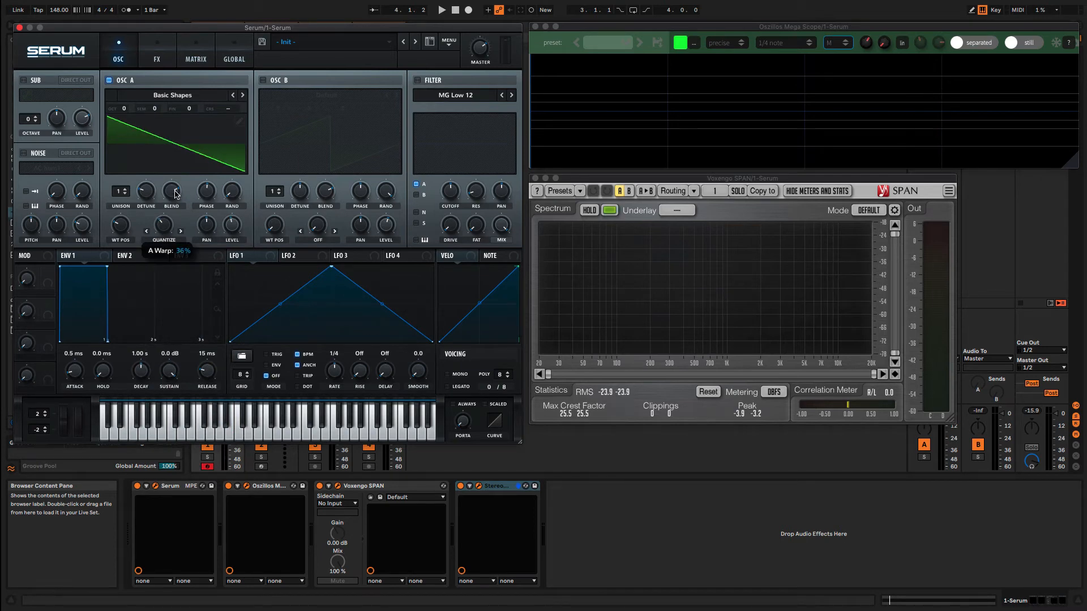
{"action": "mouse_move", "coordinate": [176, 194]}
{"action": "left_mouse_down"}
{"action": "mouse_move", "coordinate": [191, 164]}
{"action": "mouse_move", "coordinate": [170, 207]}
{"action": "mouse_move", "coordinate": [193, 137]}
{"action": "mouse_move", "coordinate": [183, 182]}
{"action": "left_mouse_up"}
{"action": "key", "text": "space"}
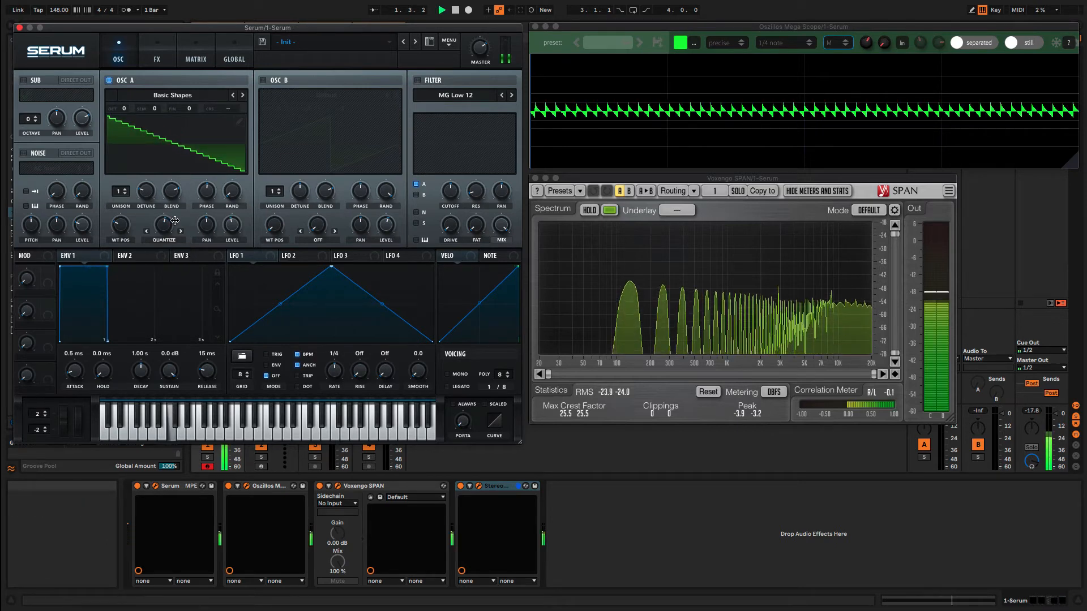
{"action": "left_click_drag", "start_coordinate": [168, 227], "coordinate": [221, 275]}
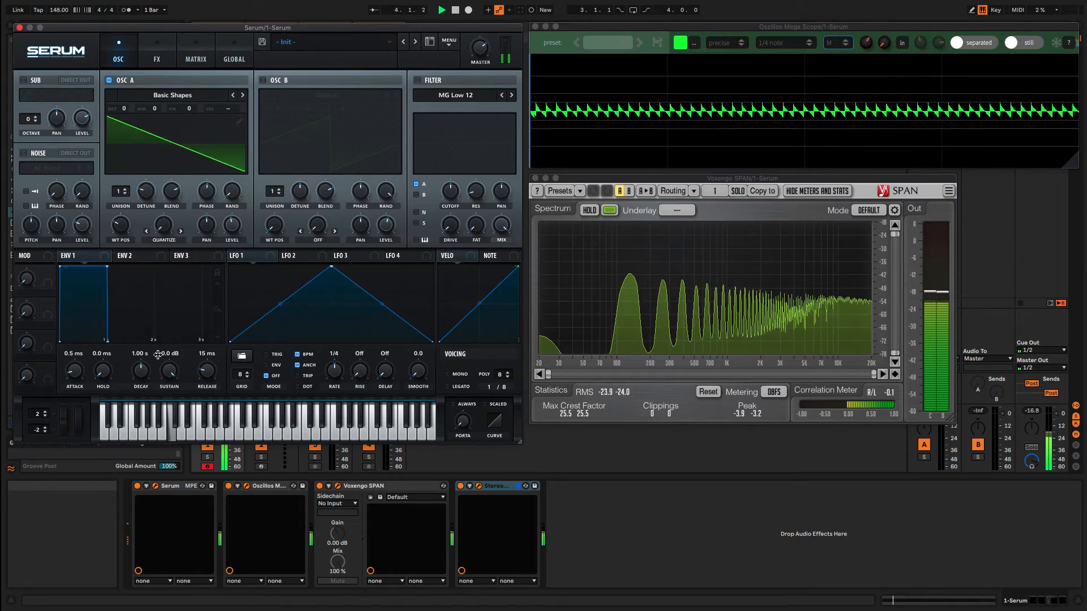
- Switch oscillator A's warp mode to FM (from B) and check the list of available warp modes
{"action": "left_click", "coordinate": [181, 231]}
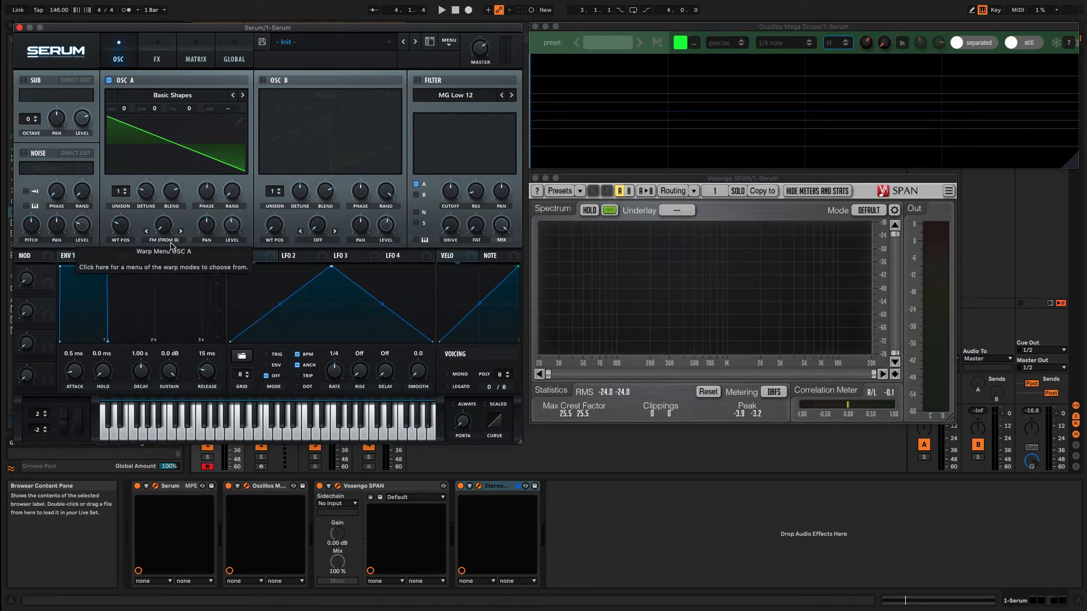
{"action": "mouse_move", "coordinate": [172, 223]}
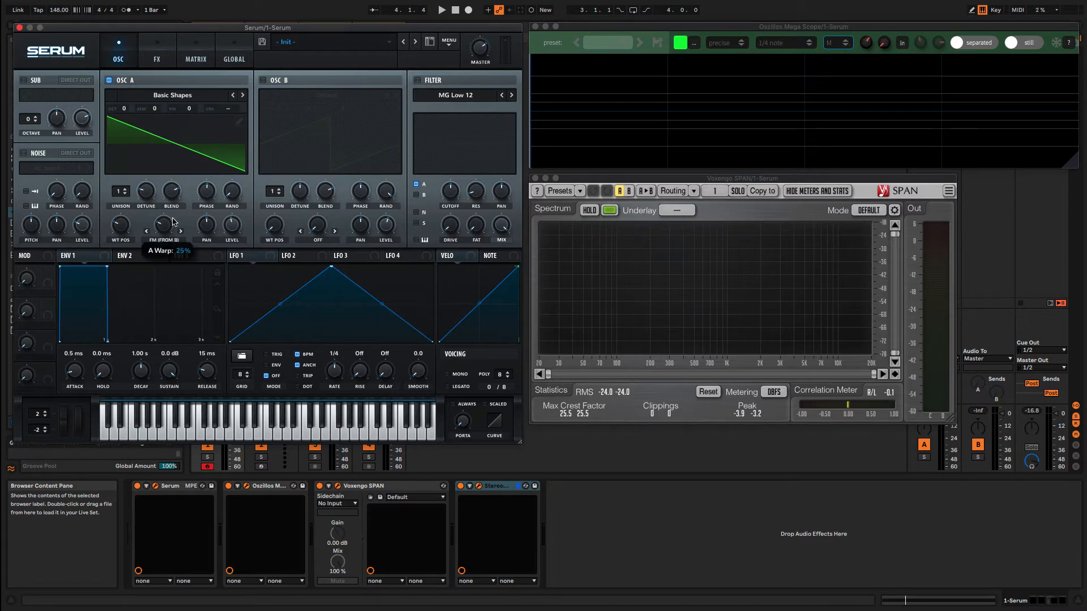
{"action": "left_click", "coordinate": [178, 242]}
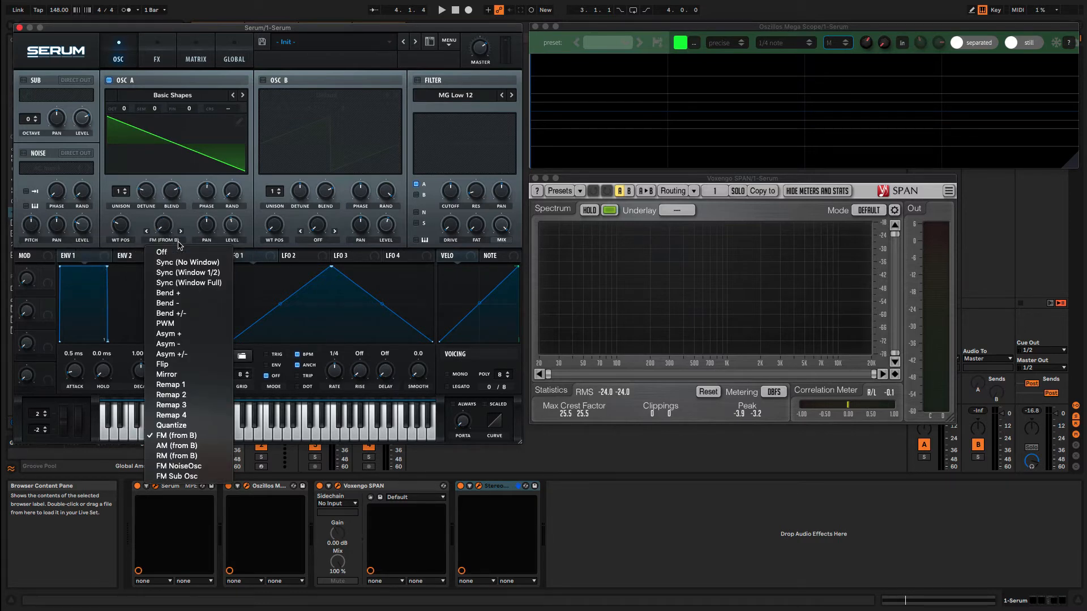
{"action": "left_click", "coordinate": [180, 242]}
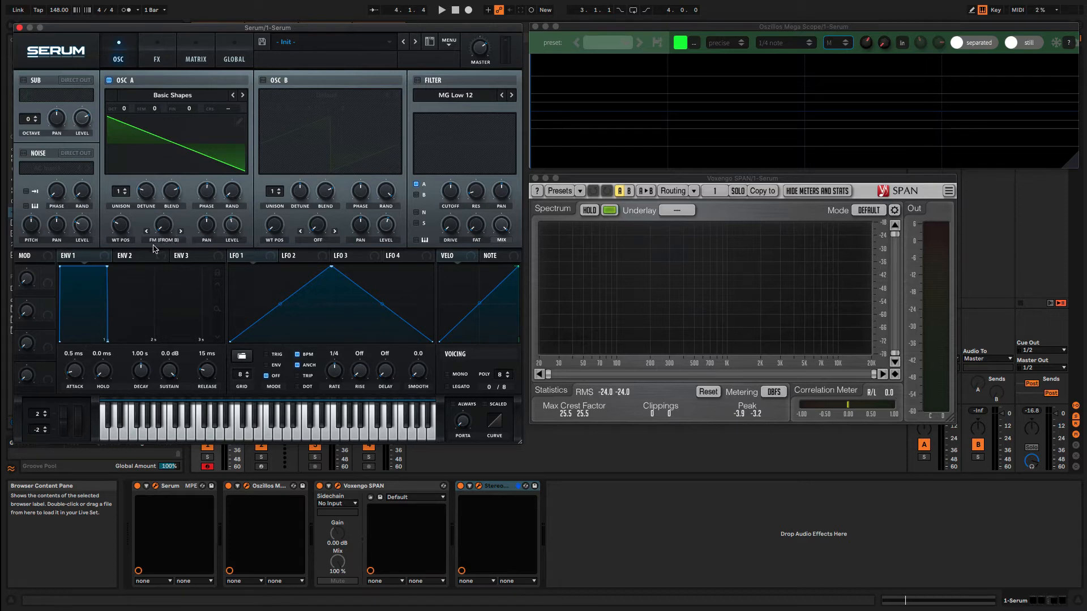
- Enable oscillator B, turn its level down, and load the Basic Shapes wavetable from the Analog category
{"action": "left_click", "coordinate": [263, 80]}
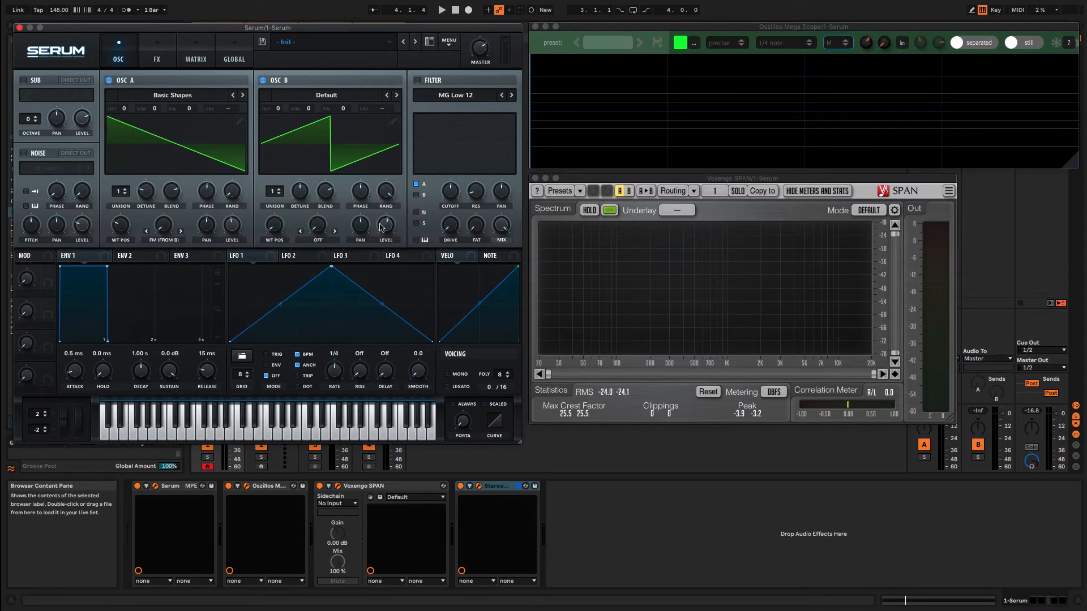
{"action": "mouse_move", "coordinate": [387, 227]}
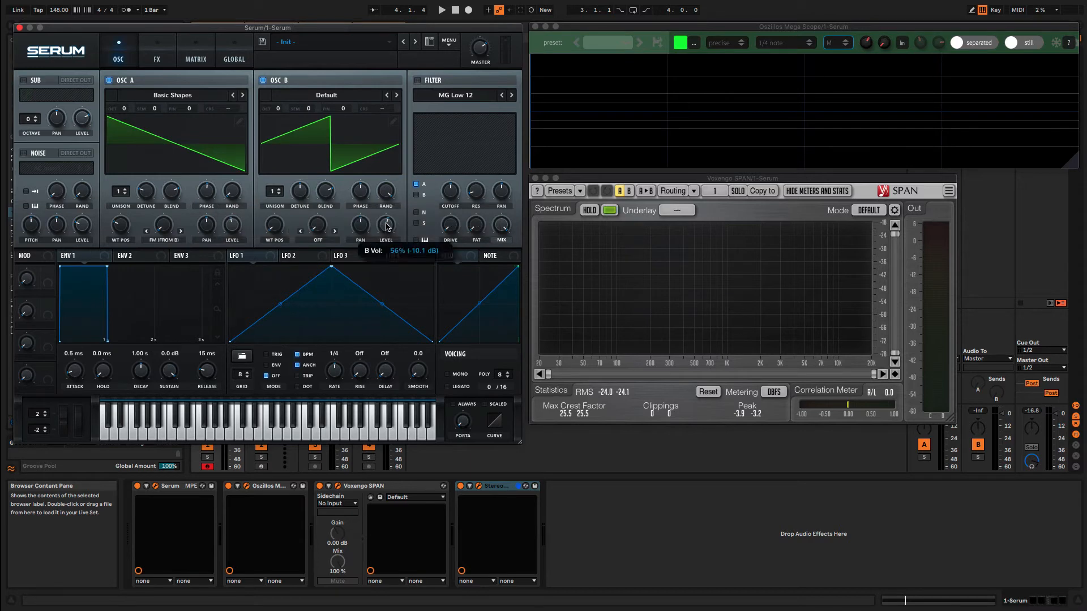
{"action": "left_click", "coordinate": [342, 98]}
{"action": "mouse_move", "coordinate": [334, 111]}
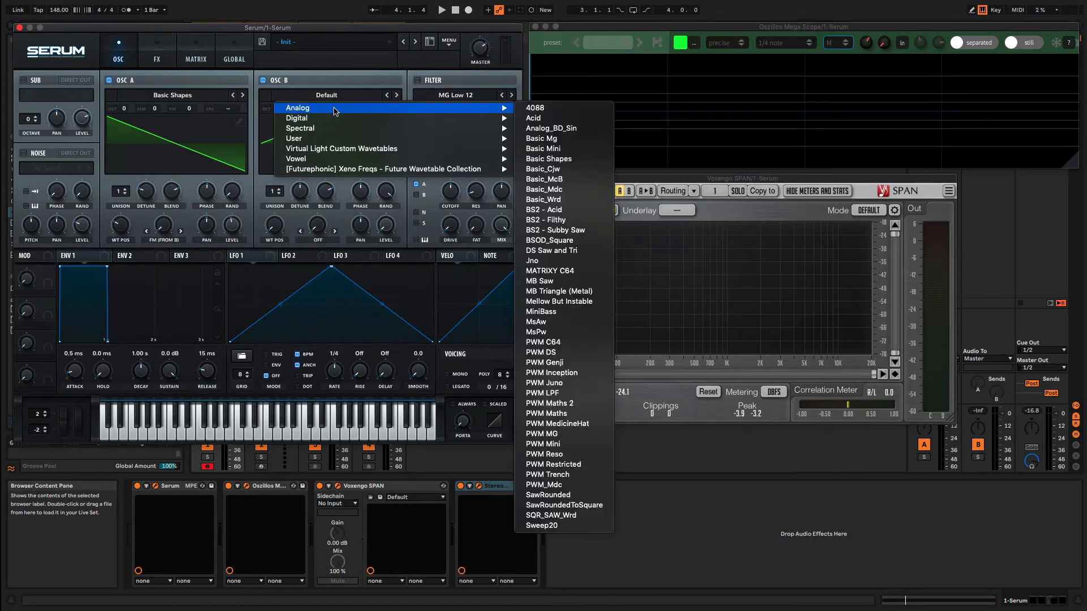
{"action": "left_click", "coordinate": [566, 168]}
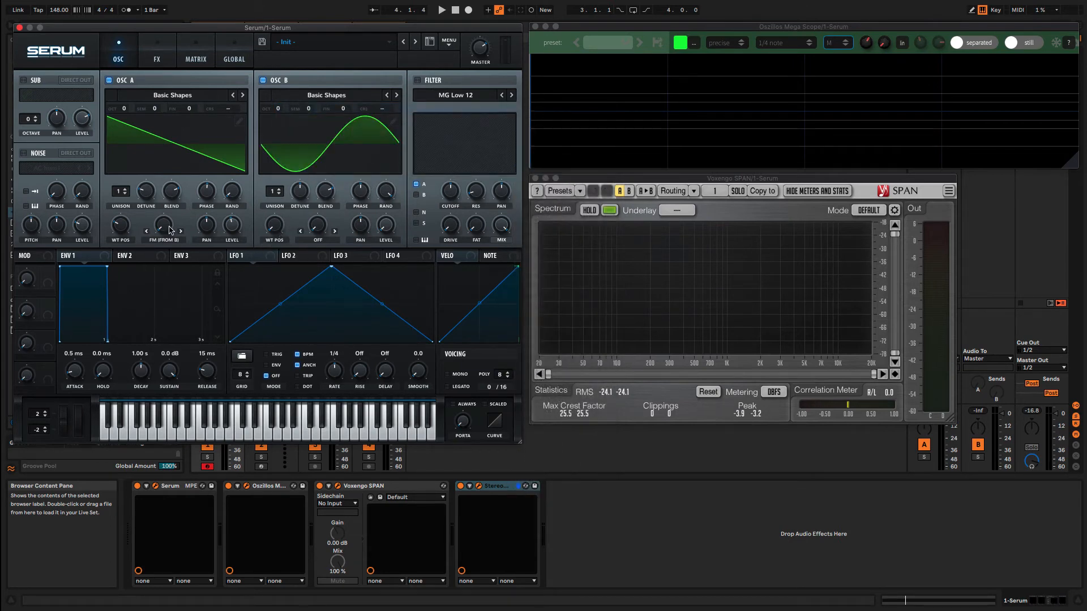
- Sweep oscillator A's FM (from B) warp amount up and back down while playing a note
{"action": "mouse_move", "coordinate": [168, 232]}
{"action": "left_mouse_down"}
{"action": "mouse_move", "coordinate": [173, 202]}
{"action": "mouse_move", "coordinate": [172, 216]}
{"action": "left_mouse_up"}
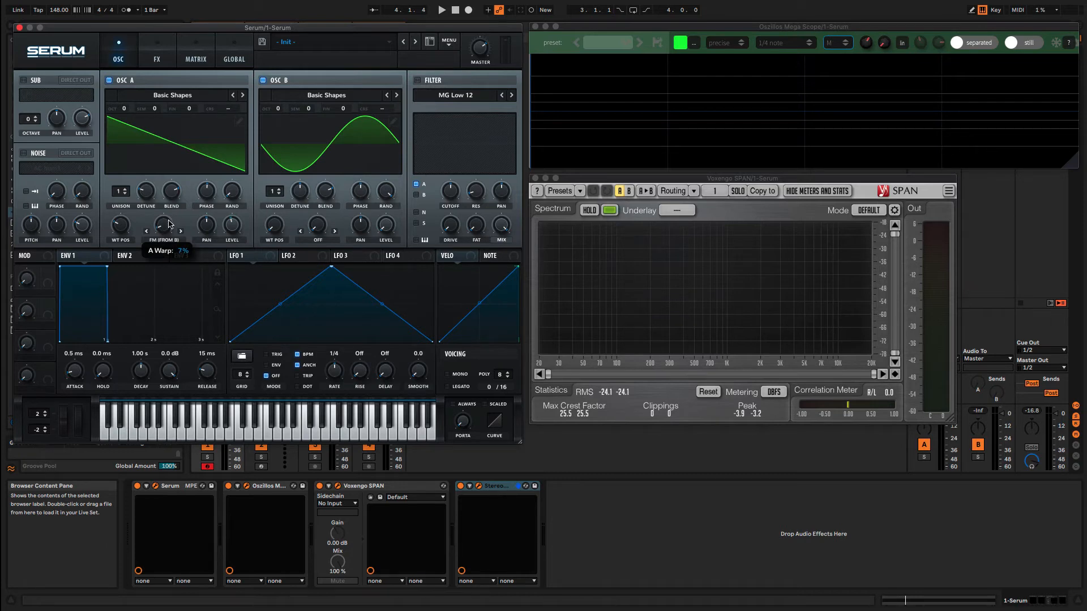
{"action": "key", "text": "space"}
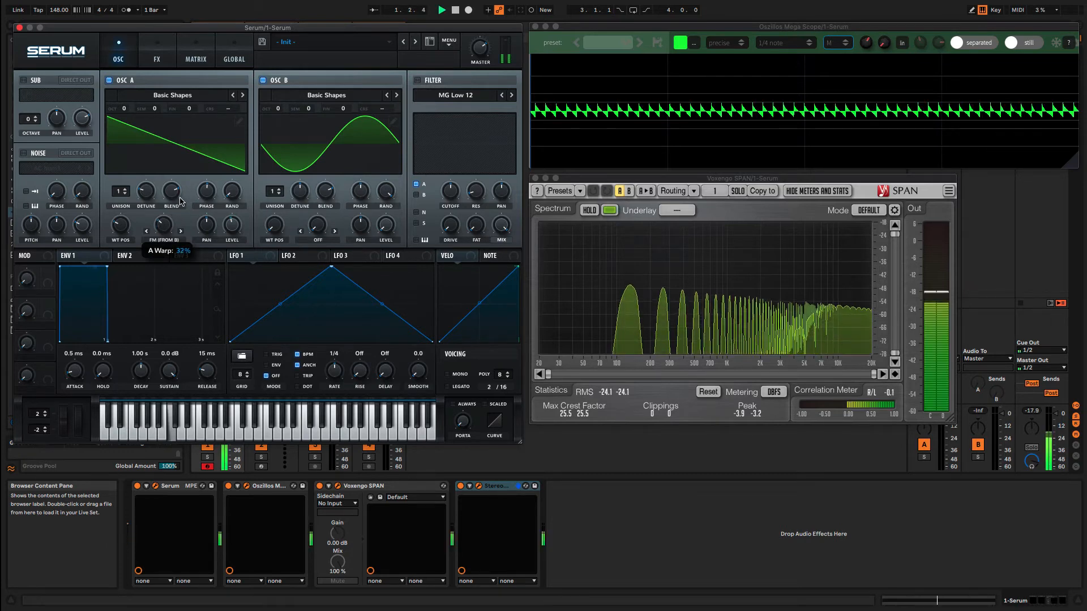
{"action": "left_click_drag", "start_coordinate": [168, 224], "coordinate": [198, 237]}
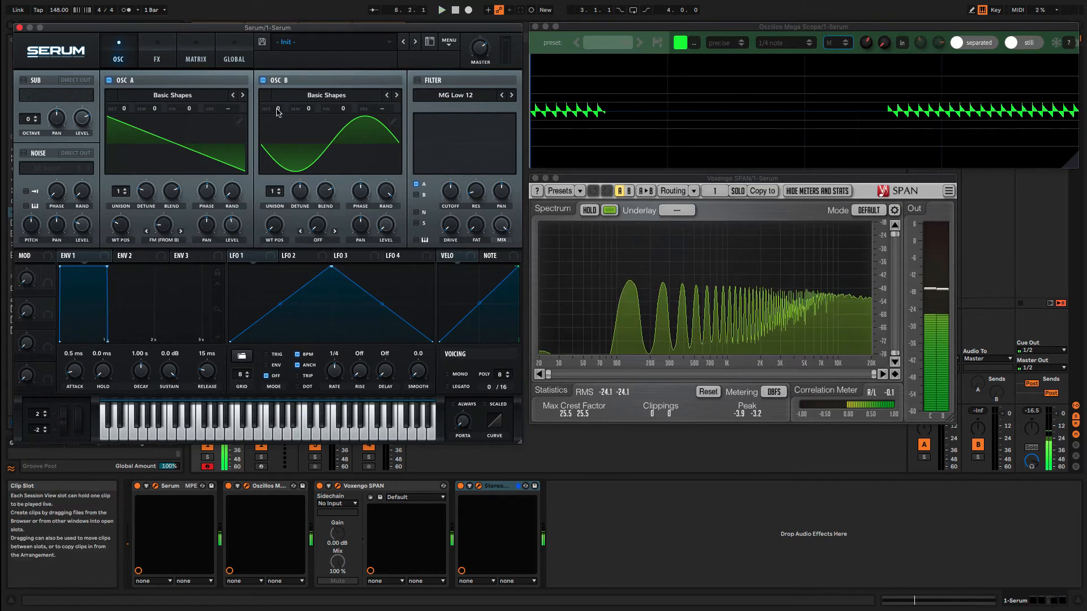
- Set oscillator B's octave to -2 and sweep oscillator A's FM warp amount again during playback
{"action": "left_click_drag", "start_coordinate": [277, 108], "coordinate": [266, 151]}
{"action": "left_click_drag", "start_coordinate": [277, 109], "coordinate": [278, 101]}
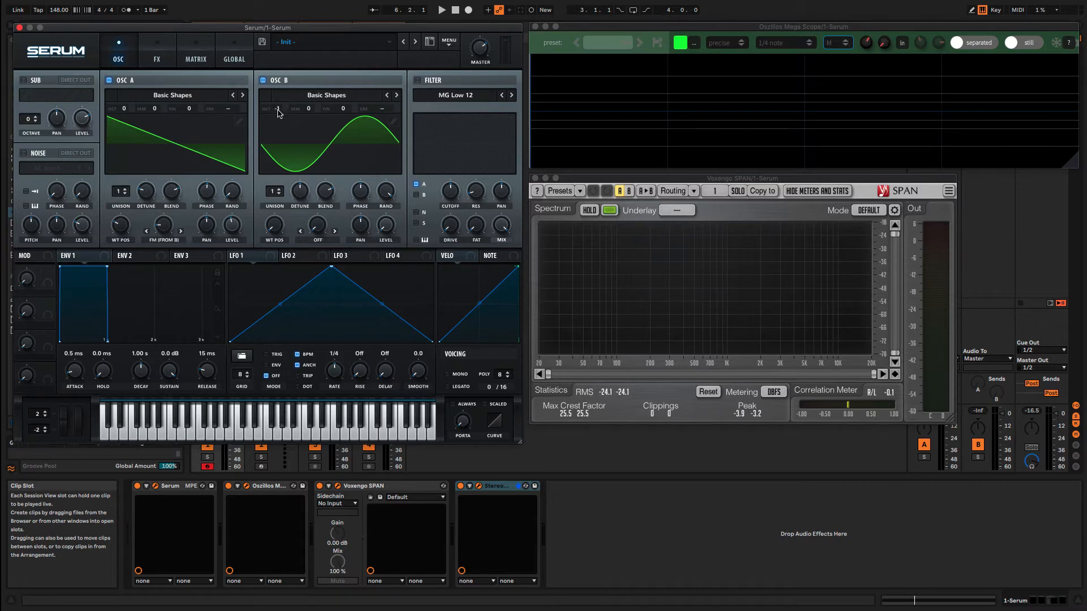
{"action": "left_click_drag", "start_coordinate": [278, 113], "coordinate": [280, 124]}
{"action": "key", "text": "space"}
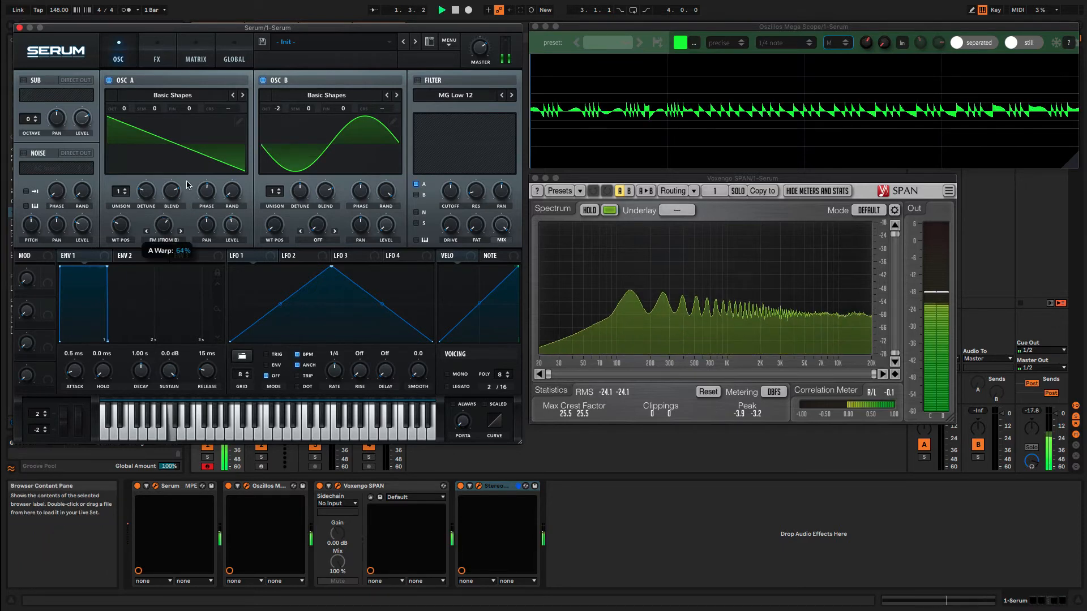
{"action": "left_click_drag", "start_coordinate": [189, 186], "coordinate": [192, 236]}
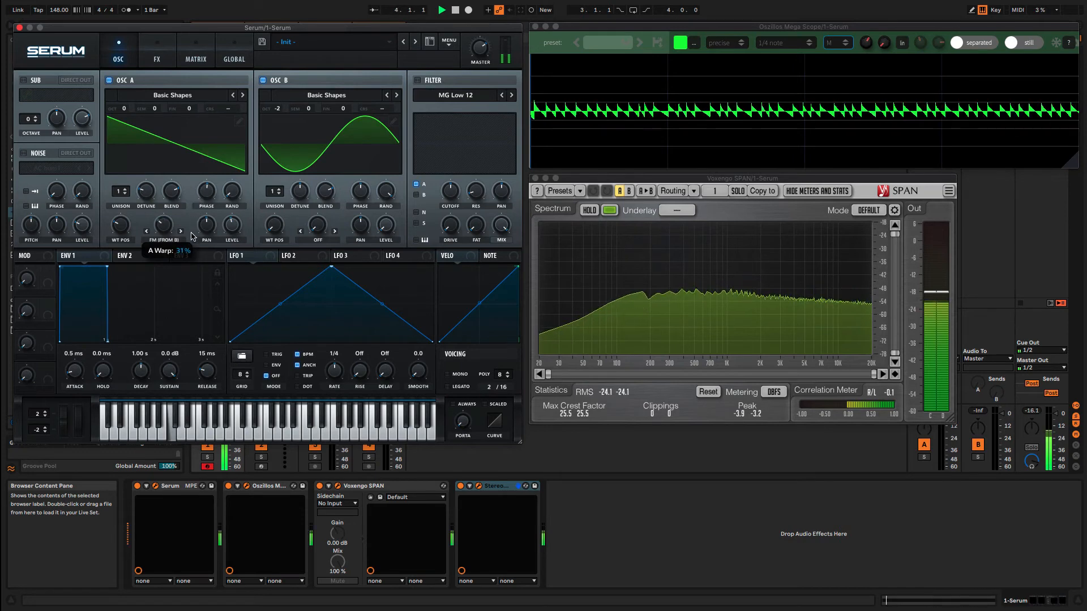
- Switch oscillator A's warp mode to AM (from B) and sweep the warp amount while playing
{"action": "left_click", "coordinate": [187, 238]}
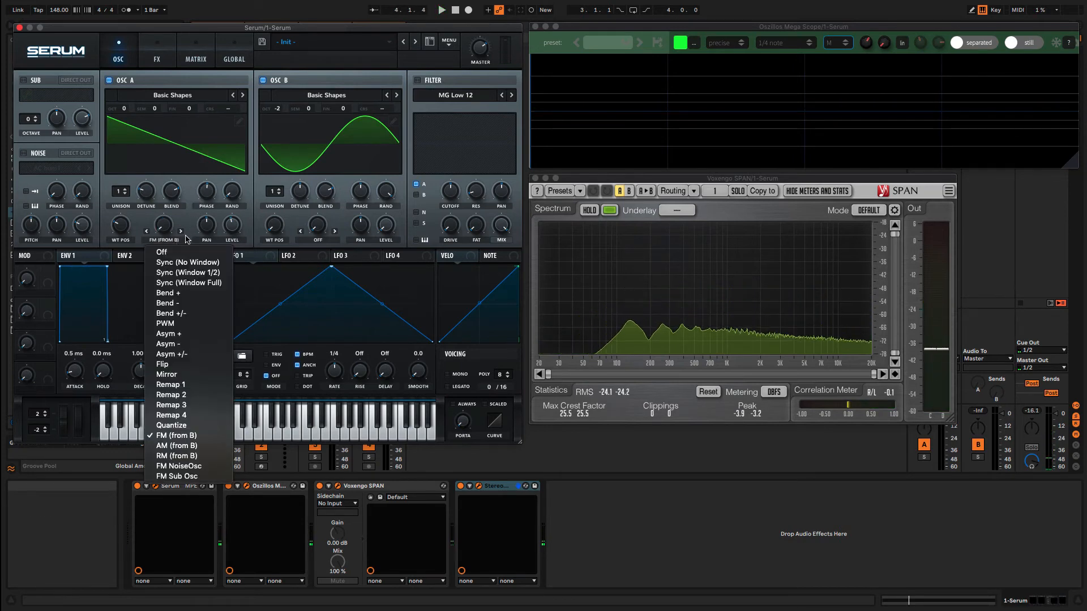
{"action": "left_click", "coordinate": [176, 446]}
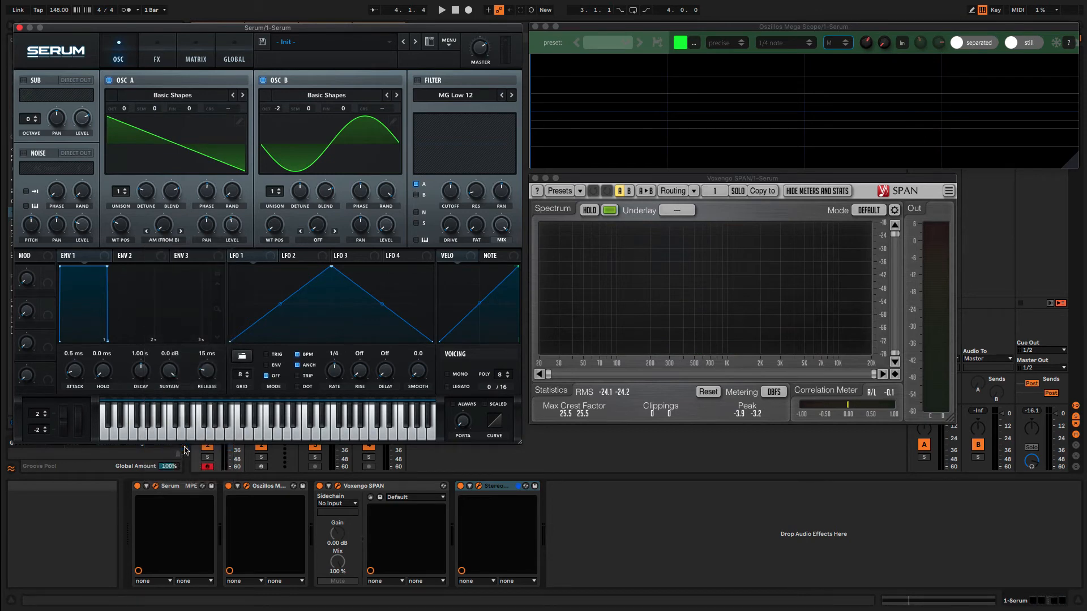
{"action": "mouse_move", "coordinate": [185, 231]}
{"action": "left_mouse_down"}
{"action": "mouse_move", "coordinate": [196, 139]}
{"action": "mouse_move", "coordinate": [182, 241]}
{"action": "left_mouse_up"}
{"action": "key", "text": "space"}
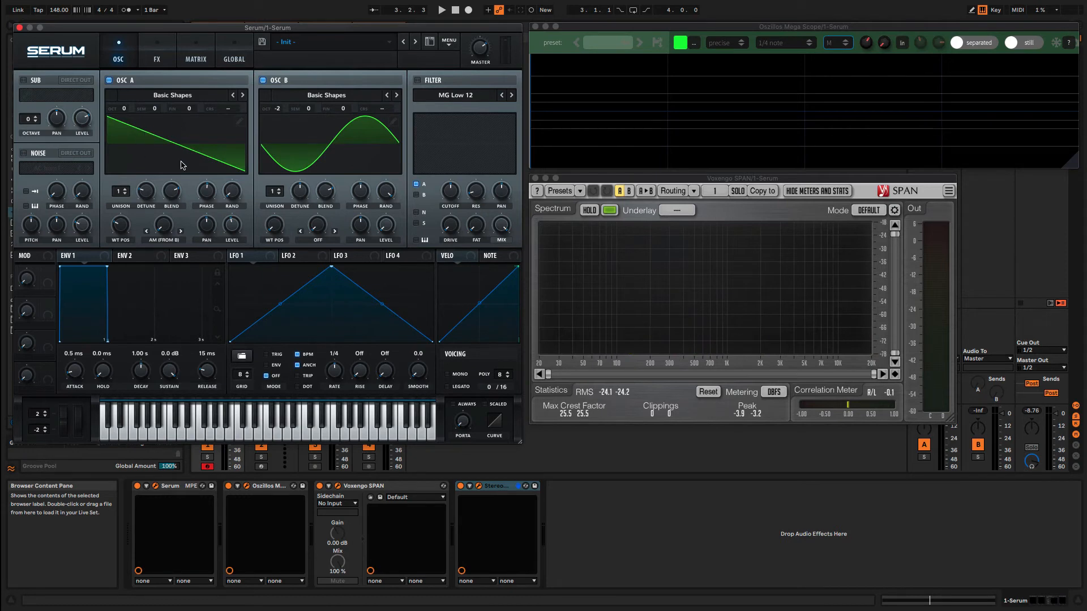
- Switch oscillator A's warp mode to RM (from B) and sweep the warp amount while playing
{"action": "left_click", "coordinate": [163, 240]}
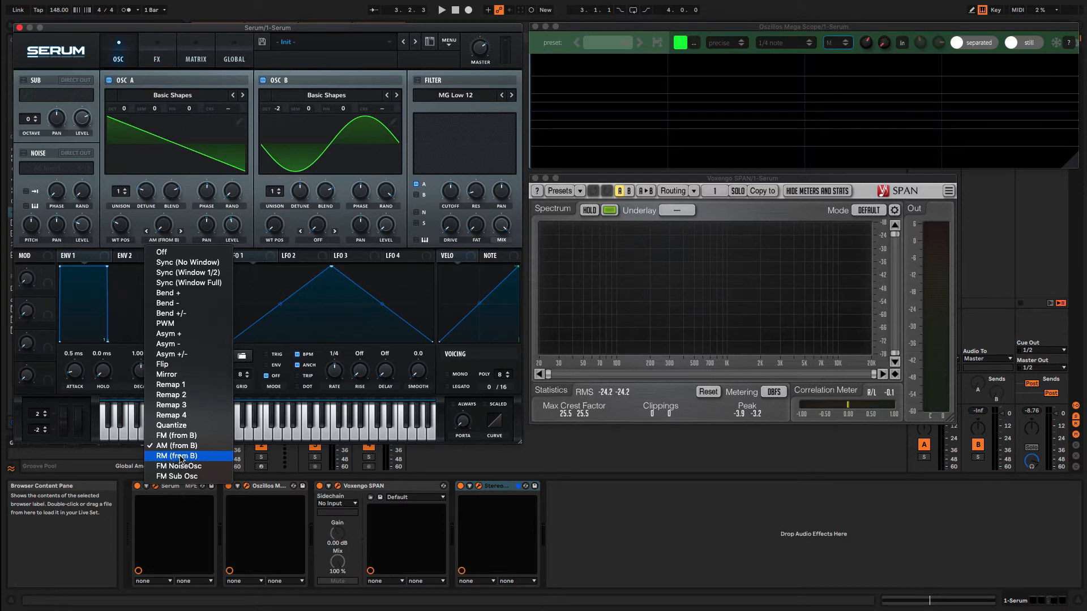
{"action": "key", "text": "Escape"}
{"action": "mouse_move", "coordinate": [166, 225]}
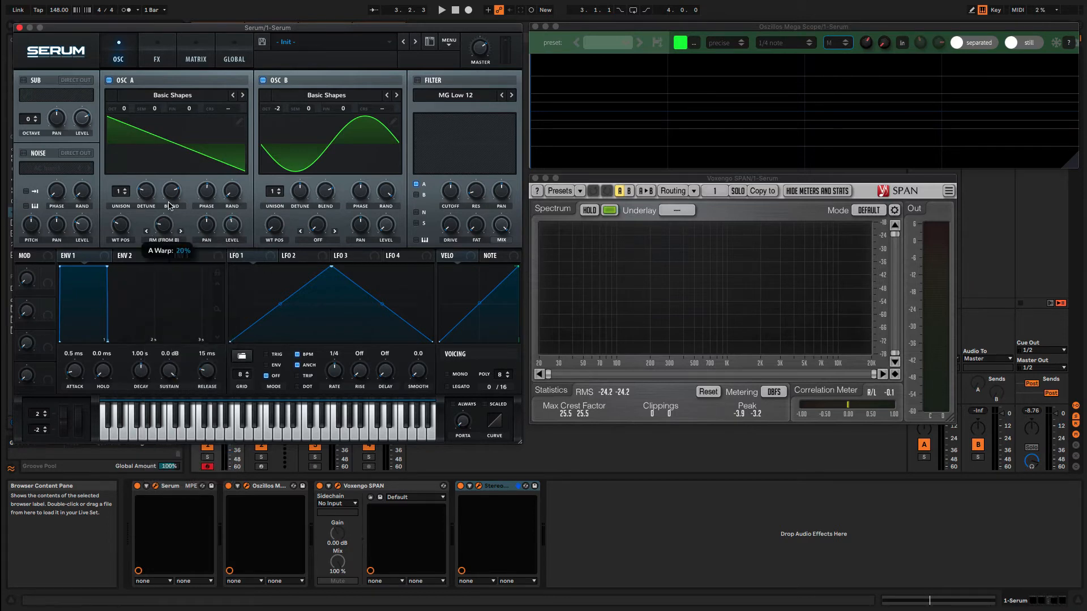
{"action": "mouse_move", "coordinate": [166, 225]}
{"action": "left_mouse_down"}
{"action": "mouse_move", "coordinate": [199, 132]}
{"action": "mouse_move", "coordinate": [182, 231]}
{"action": "left_mouse_up"}
{"action": "key", "text": "space"}
- Set oscillator A's warp to FM NoiseOsc, swap oscillator B for the noise oscillator at minimal level, and sweep the warp while playing
{"action": "left_click", "coordinate": [164, 240]}
{"action": "key", "text": "space"}
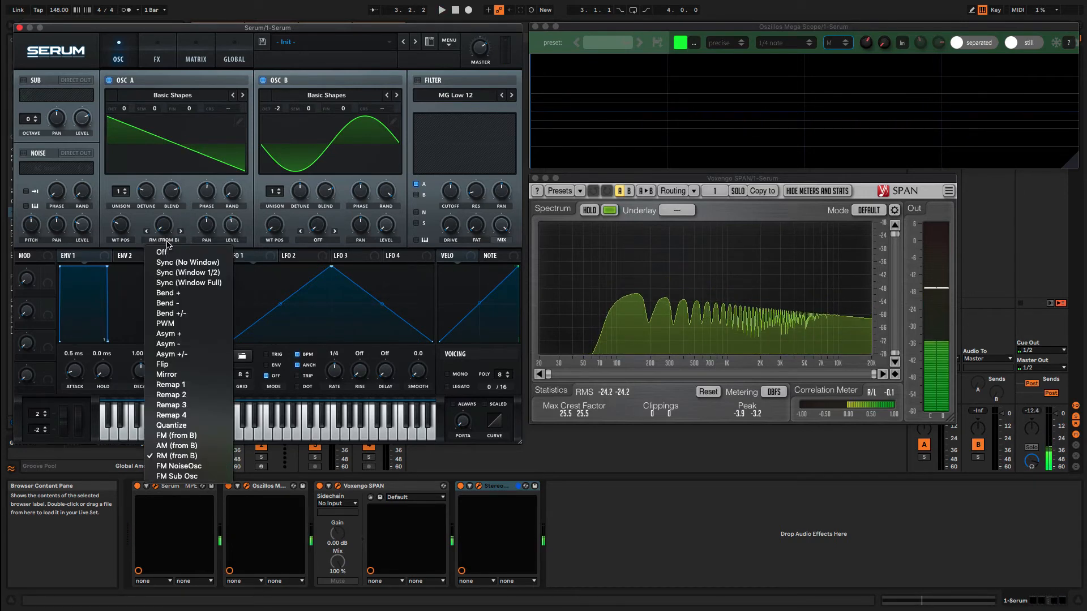
{"action": "left_click", "coordinate": [181, 467]}
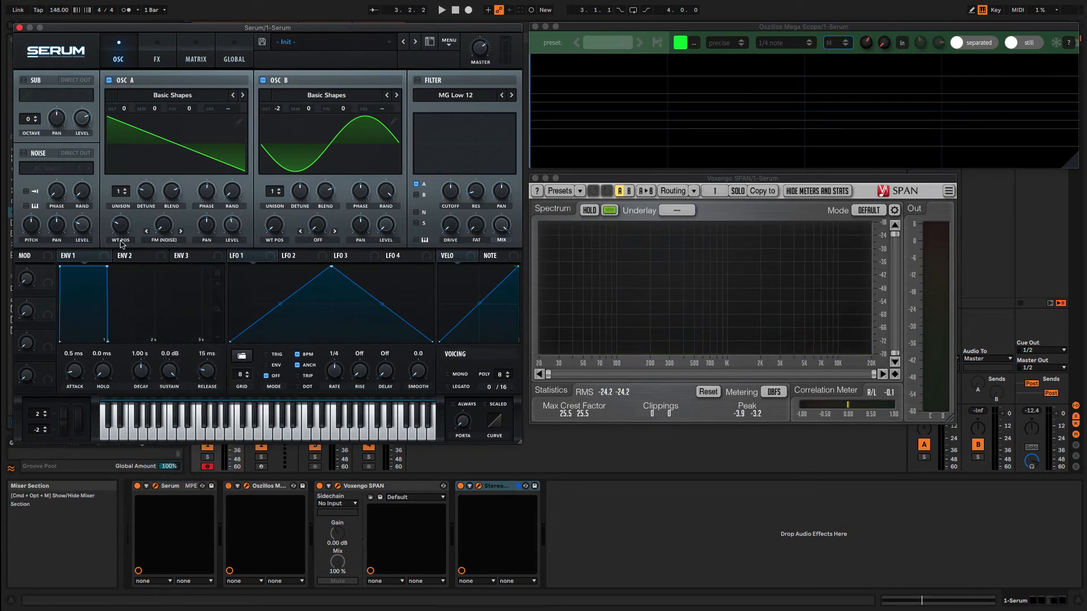
{"action": "left_click", "coordinate": [262, 81]}
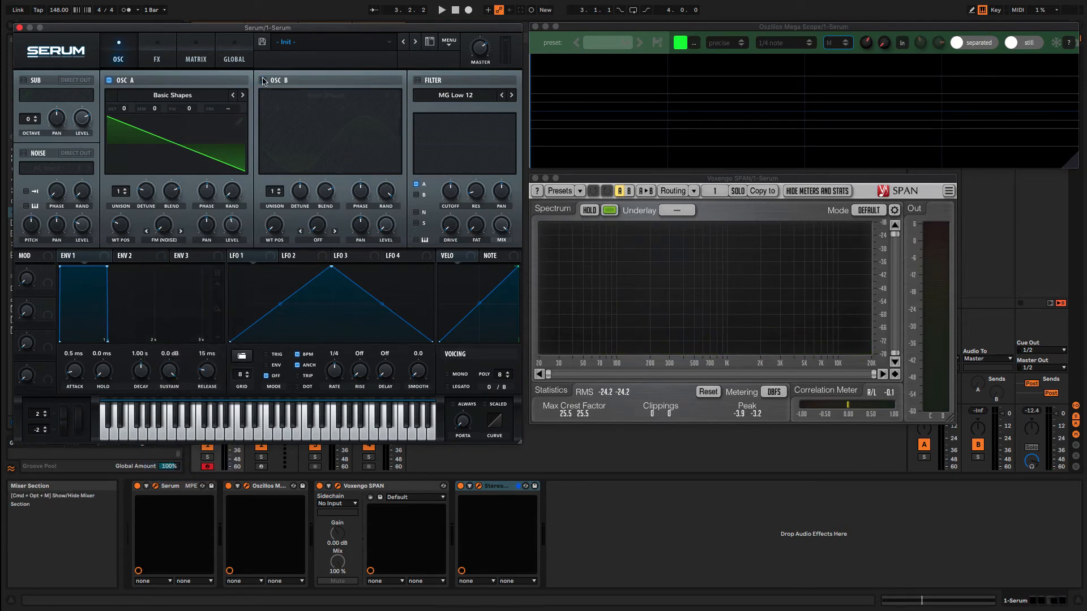
{"action": "left_click", "coordinate": [24, 153]}
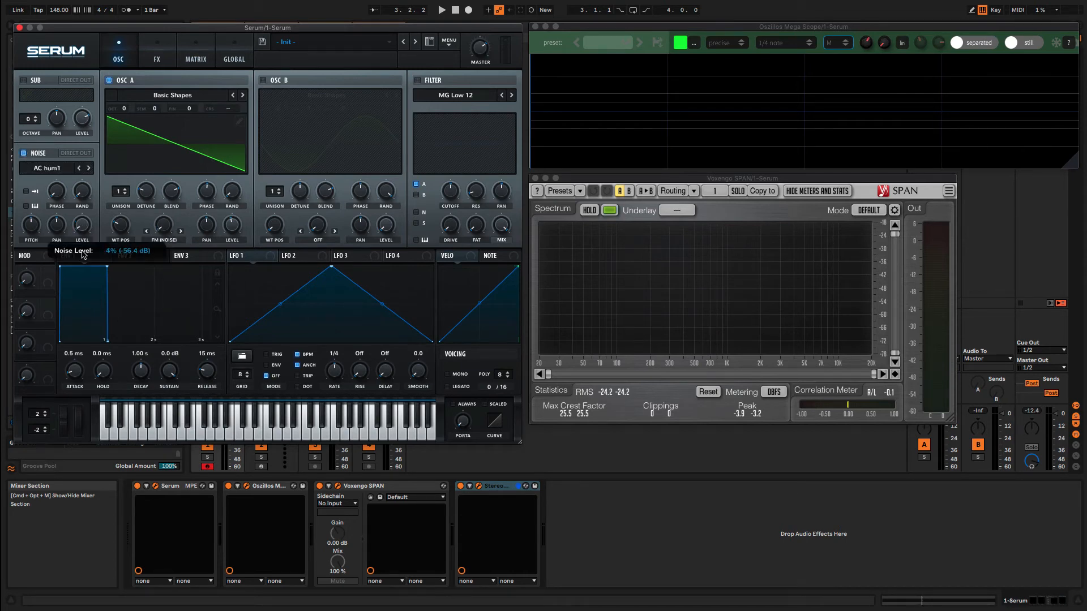
{"action": "key", "text": "space"}
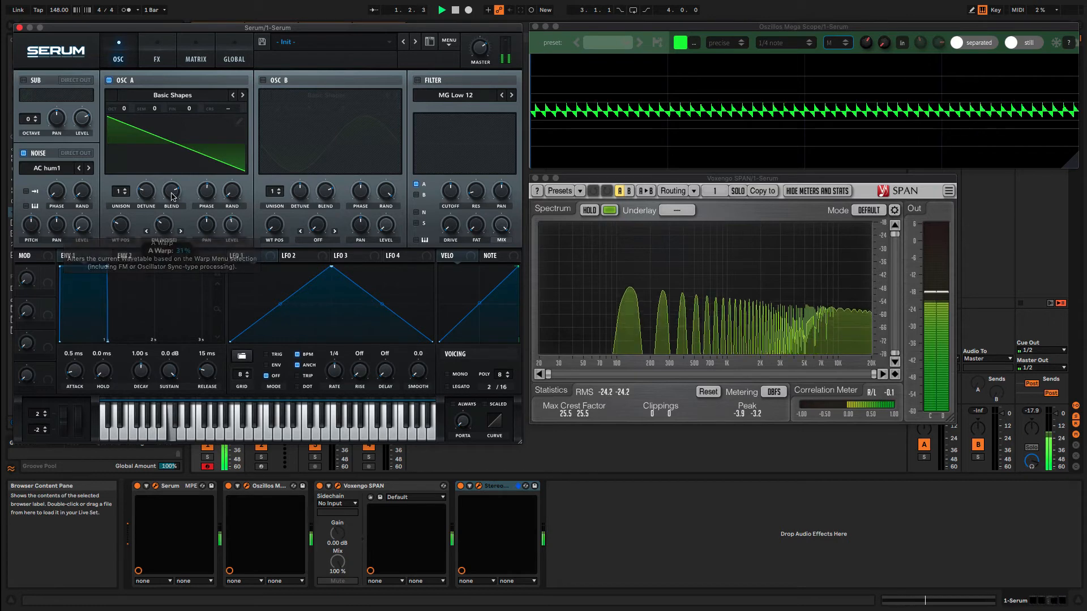
{"action": "left_click_drag", "start_coordinate": [191, 149], "coordinate": [198, 169]}
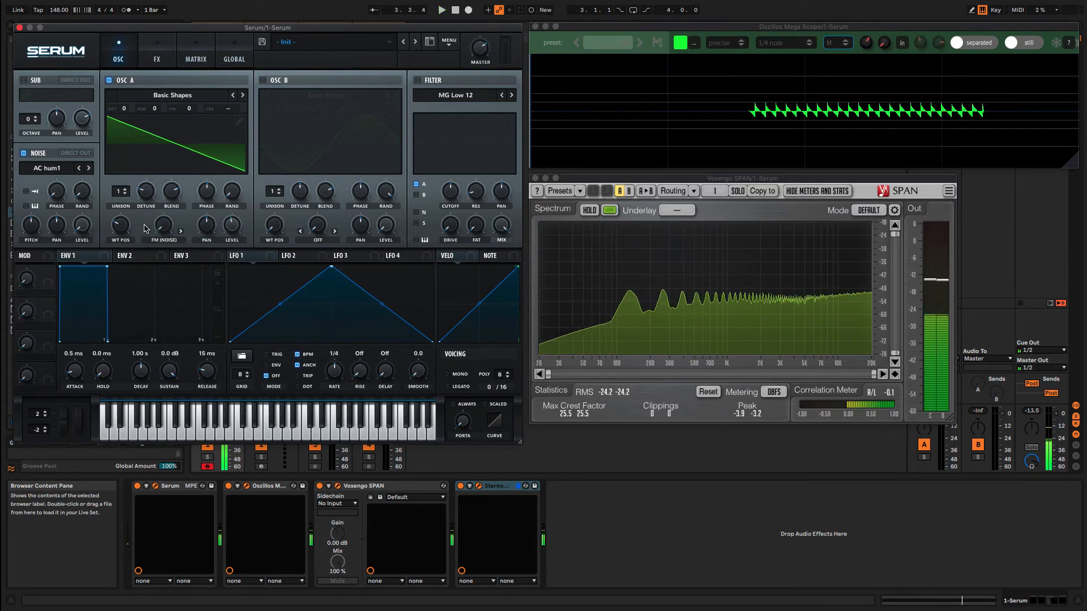
- Set oscillator A's warp to FM Sub Osc, enable the sub oscillator at octave -1, and sweep the warp while playing
{"action": "left_click", "coordinate": [164, 240]}
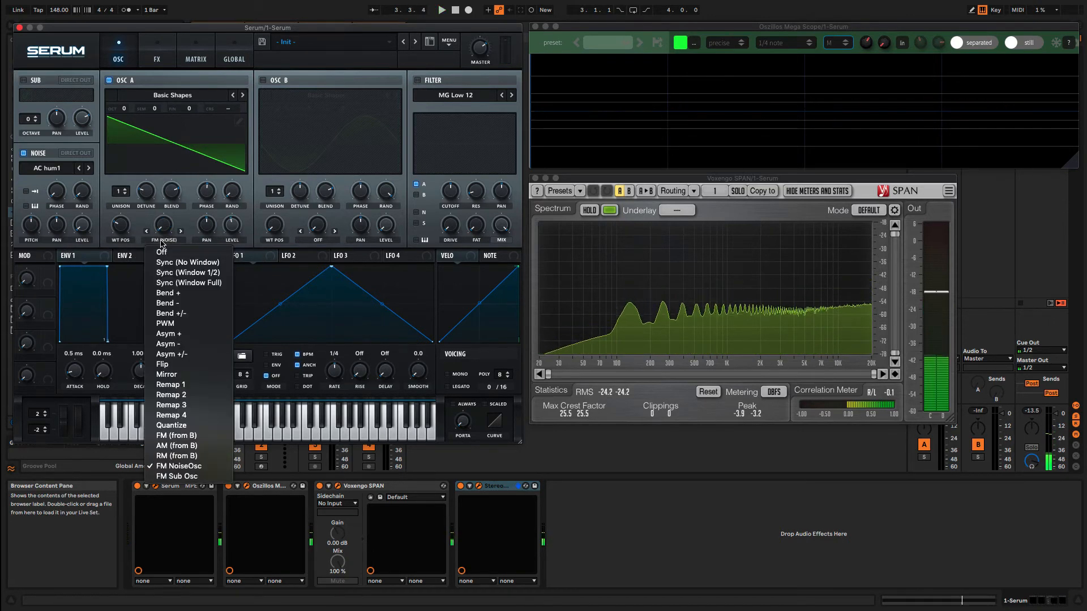
{"action": "left_click", "coordinate": [179, 477]}
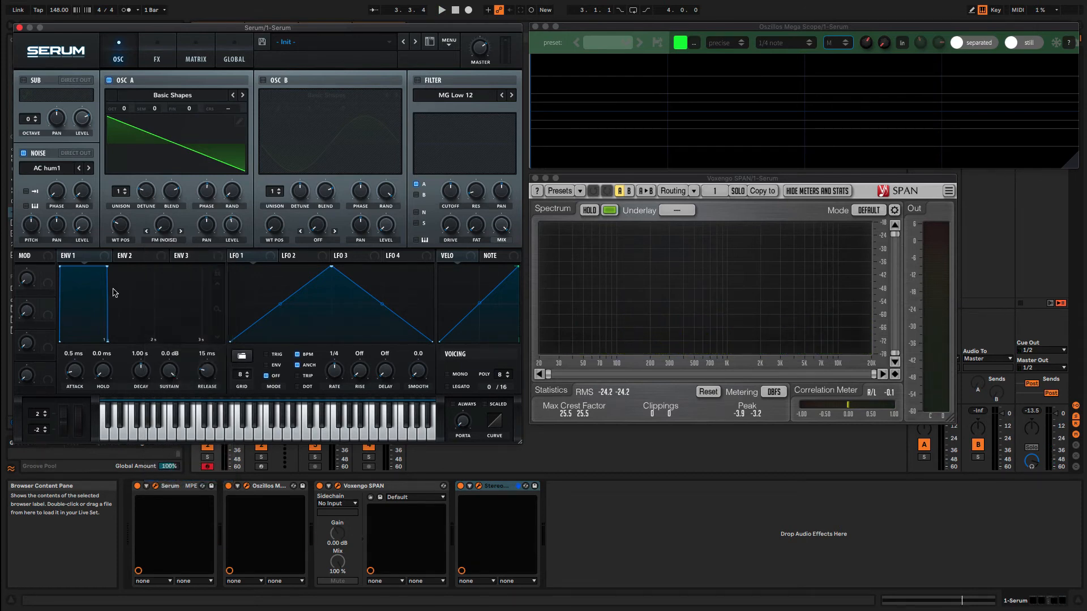
{"action": "left_click", "coordinate": [25, 80]}
{"action": "left_click", "coordinate": [35, 121]}
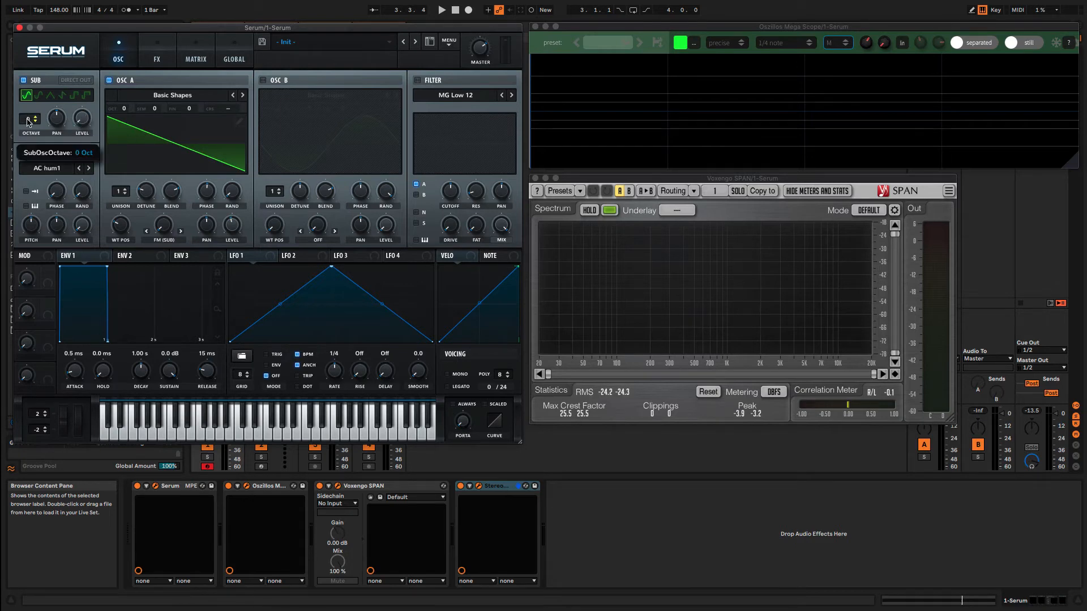
{"action": "key", "text": "space"}
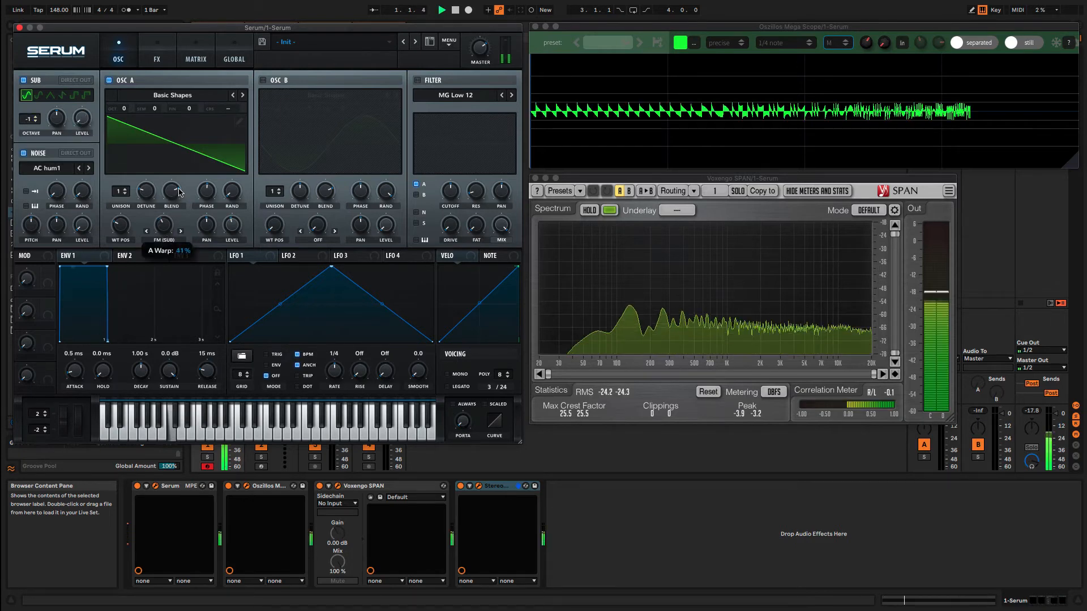
{"action": "left_click_drag", "start_coordinate": [199, 167], "coordinate": [188, 252]}
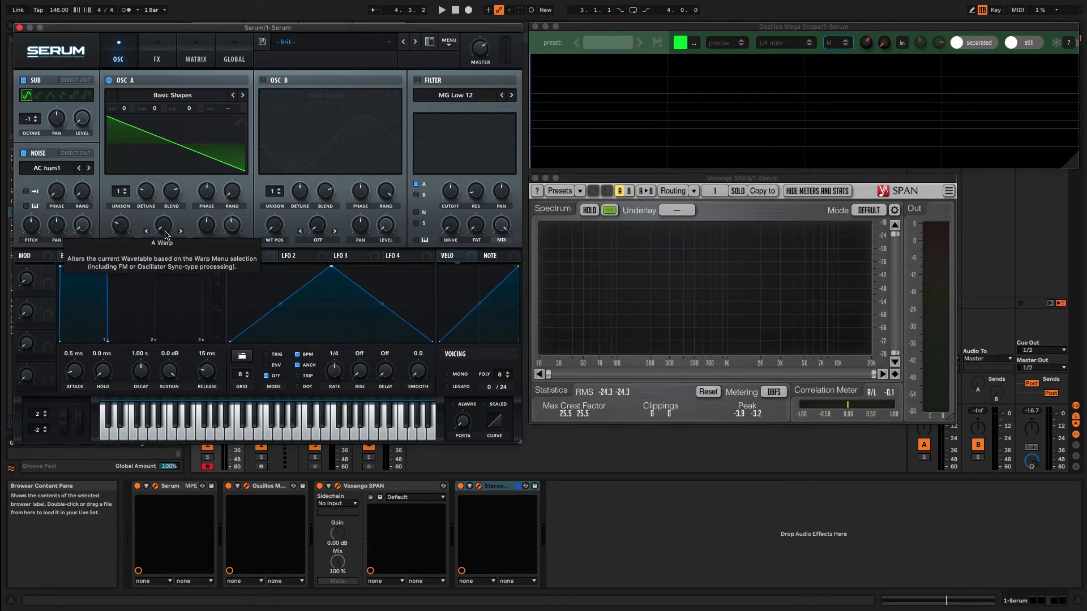
- Turn off the sub and noise oscillators, then enable oscillator B alongside oscillator A and adjust B's level
{"action": "left_click", "coordinate": [23, 80]}
{"action": "left_click", "coordinate": [23, 153]}
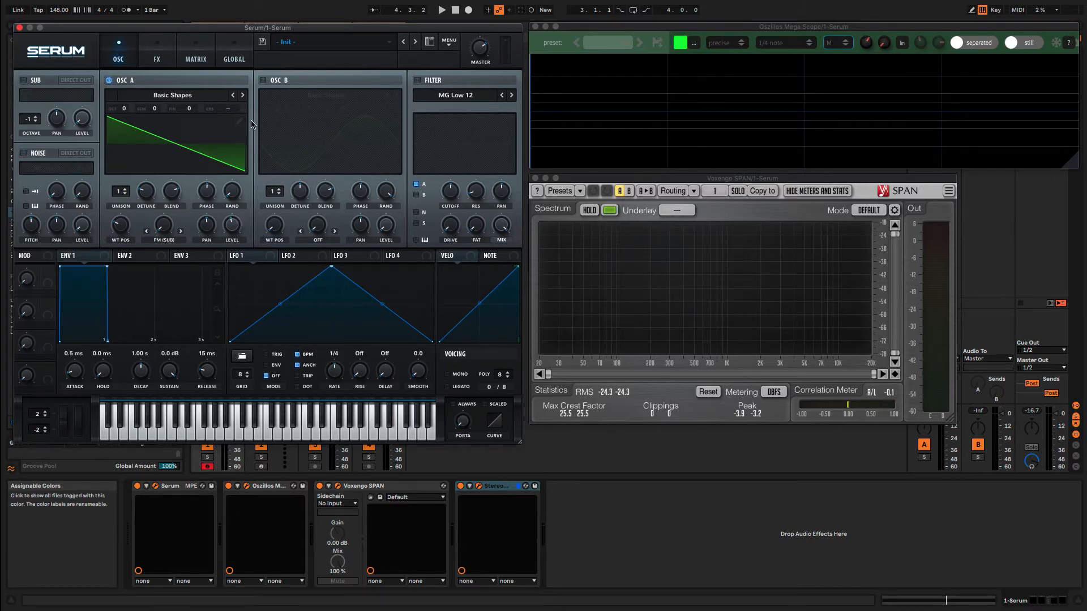
{"action": "left_click", "coordinate": [109, 81]}
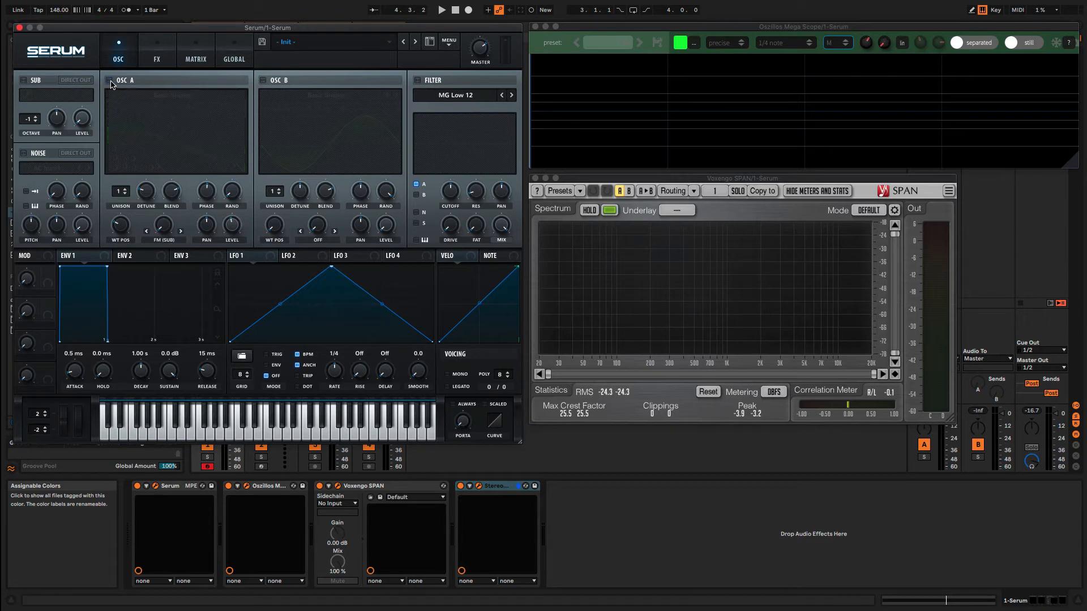
{"action": "left_click", "coordinate": [263, 80]}
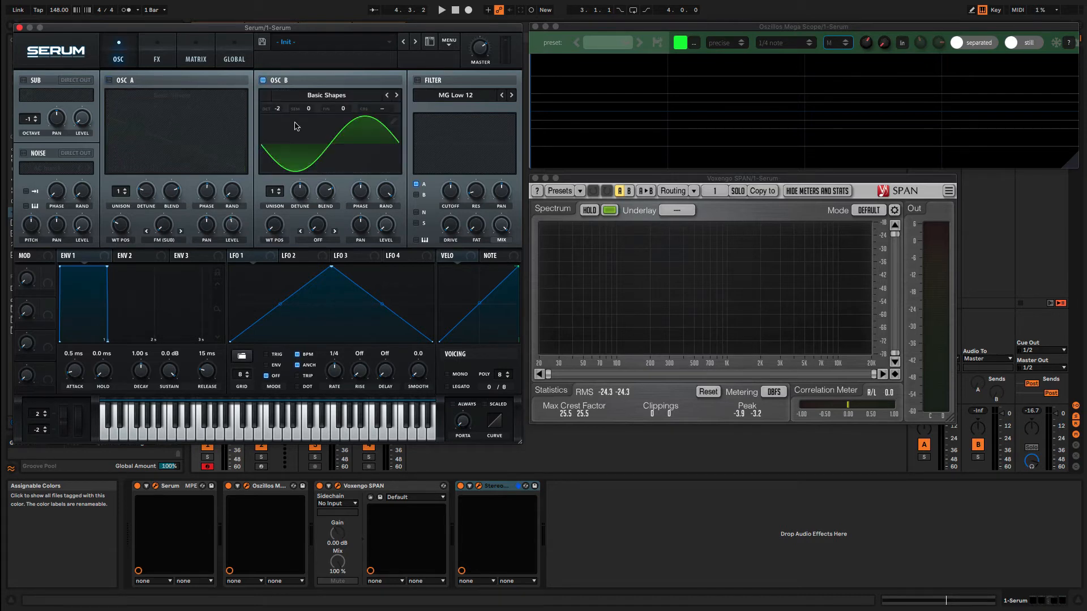
{"action": "left_click", "coordinate": [108, 81]}
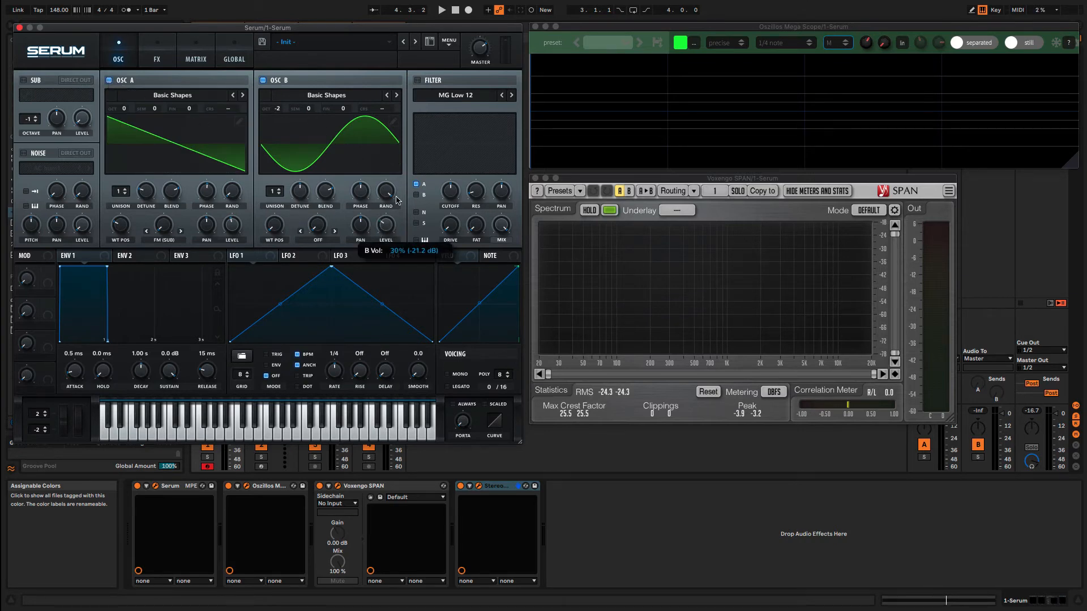
{"action": "mouse_move", "coordinate": [233, 239]}
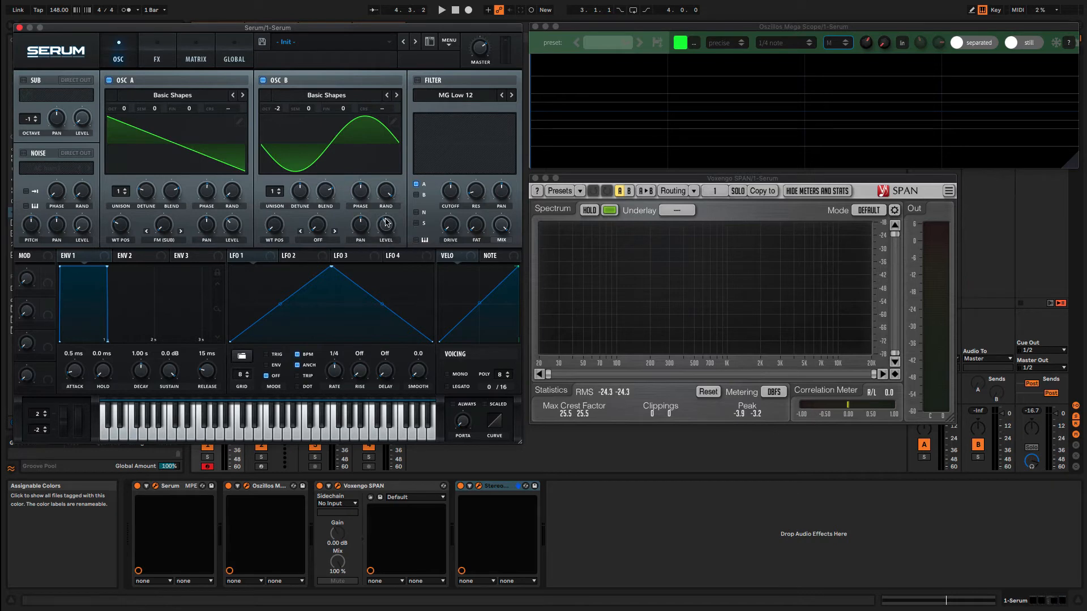
- Raise oscillator A's level, then view its Basic Shapes wavetable in the table editor and close the editor
{"action": "left_click_drag", "start_coordinate": [236, 224], "coordinate": [247, 204]}
{"action": "left_click", "coordinate": [240, 123]}
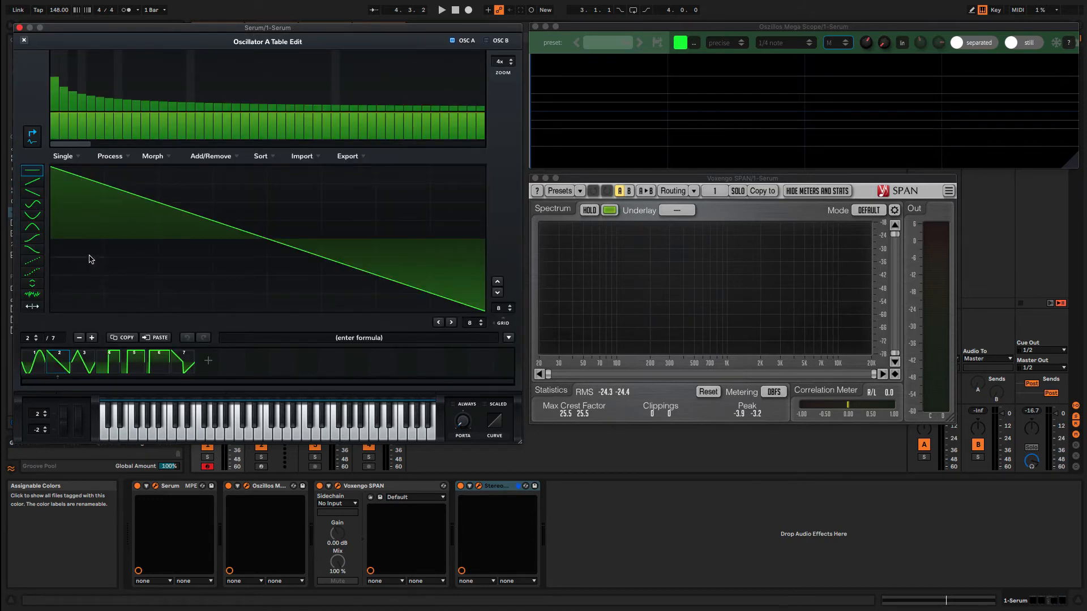
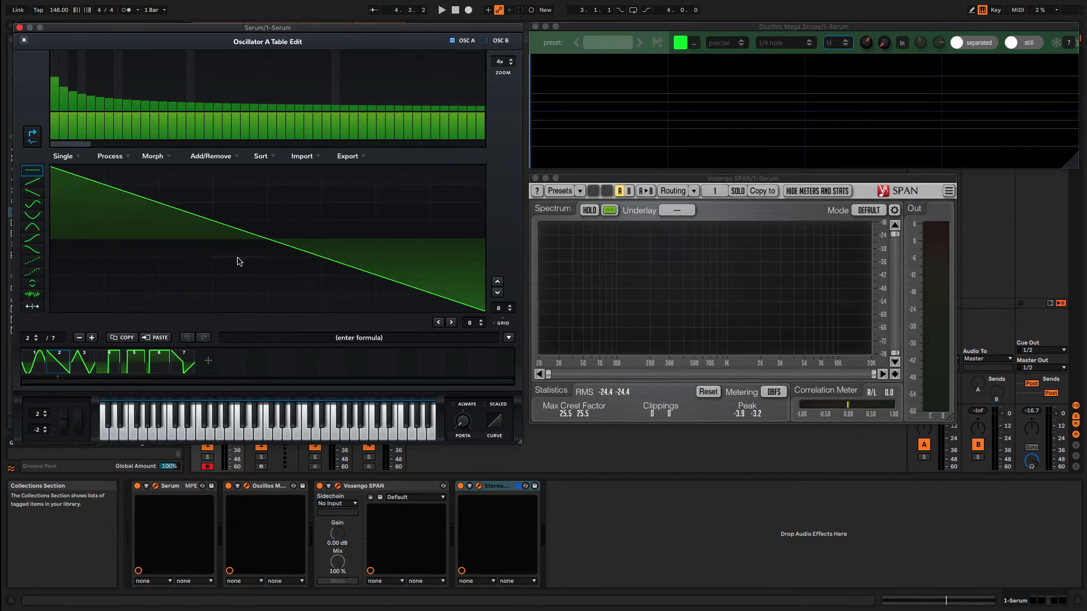
{"action": "left_click", "coordinate": [23, 41]}
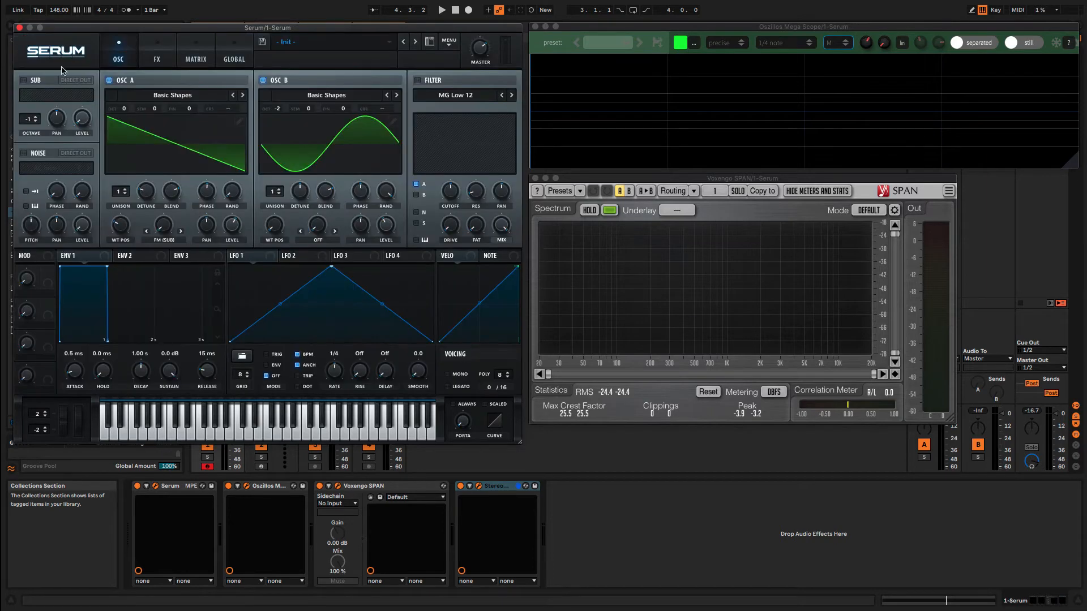
- Isolate the sub oscillator by enabling it and turning off oscillators A and B
{"action": "left_click", "coordinate": [262, 79]}
{"action": "left_click", "coordinate": [23, 80]}
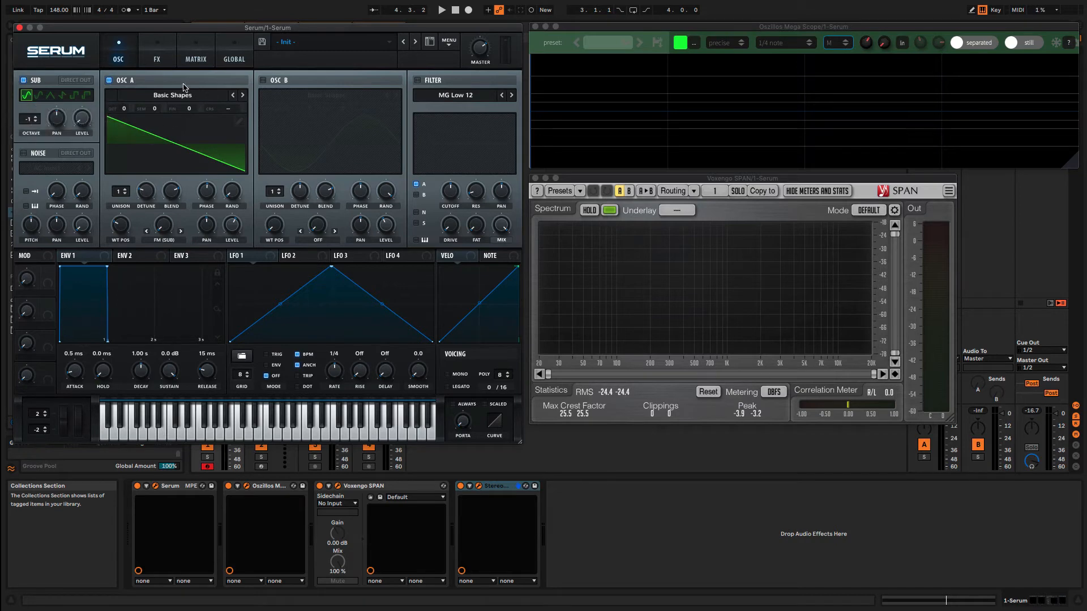
{"action": "left_click", "coordinate": [110, 80]}
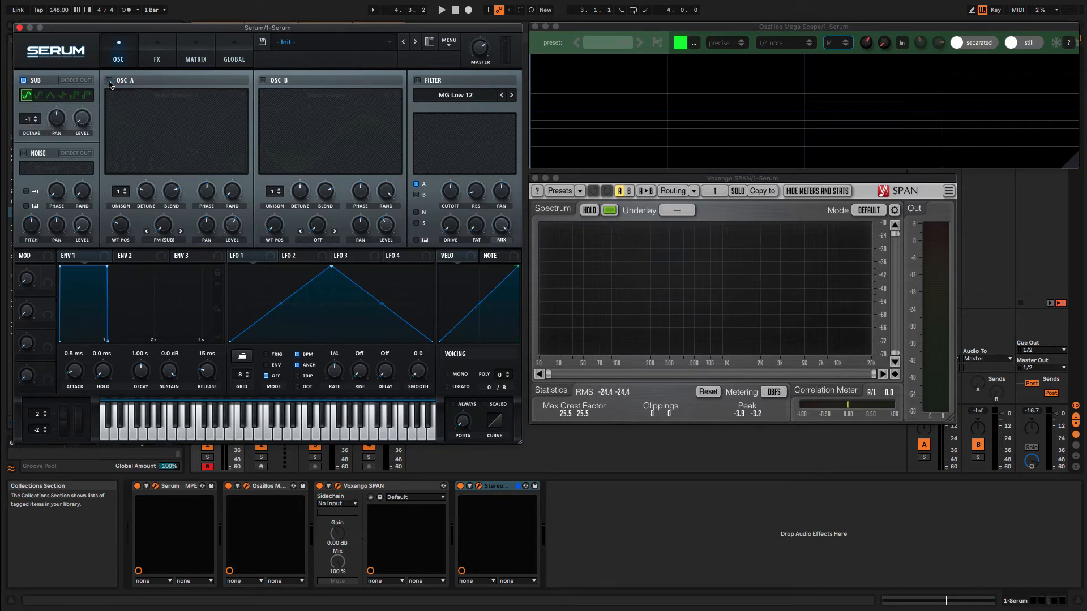
- Step through the sub oscillator's waveform shapes, ending on Pulse
{"action": "left_click", "coordinate": [51, 96]}
{"action": "left_click", "coordinate": [86, 96]}
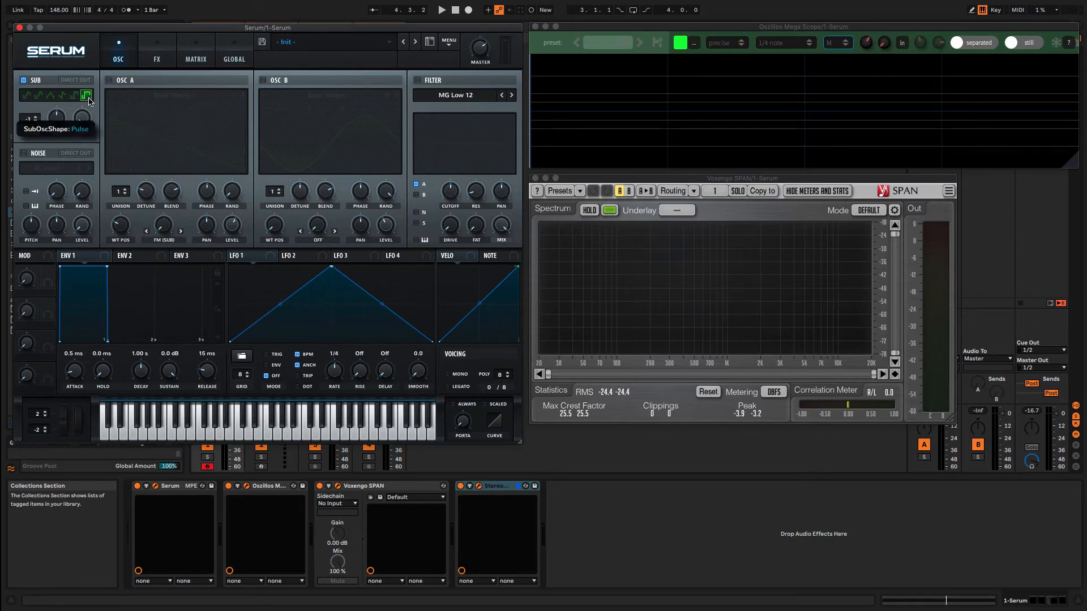
{"action": "left_click", "coordinate": [39, 96]}
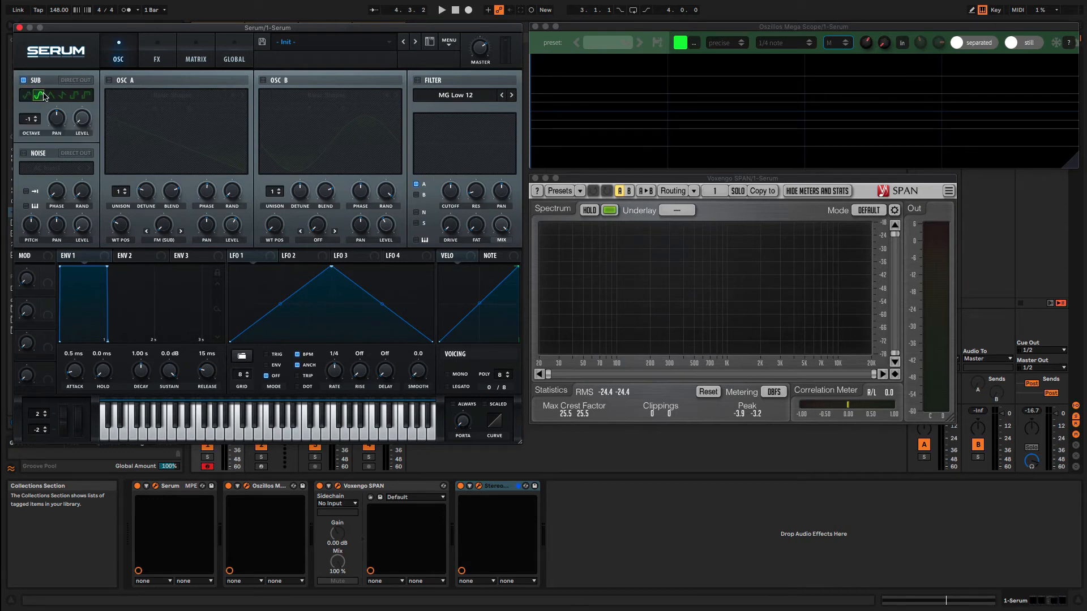
{"action": "left_click", "coordinate": [51, 99]}
{"action": "left_click", "coordinate": [63, 97]}
{"action": "left_click", "coordinate": [74, 98]}
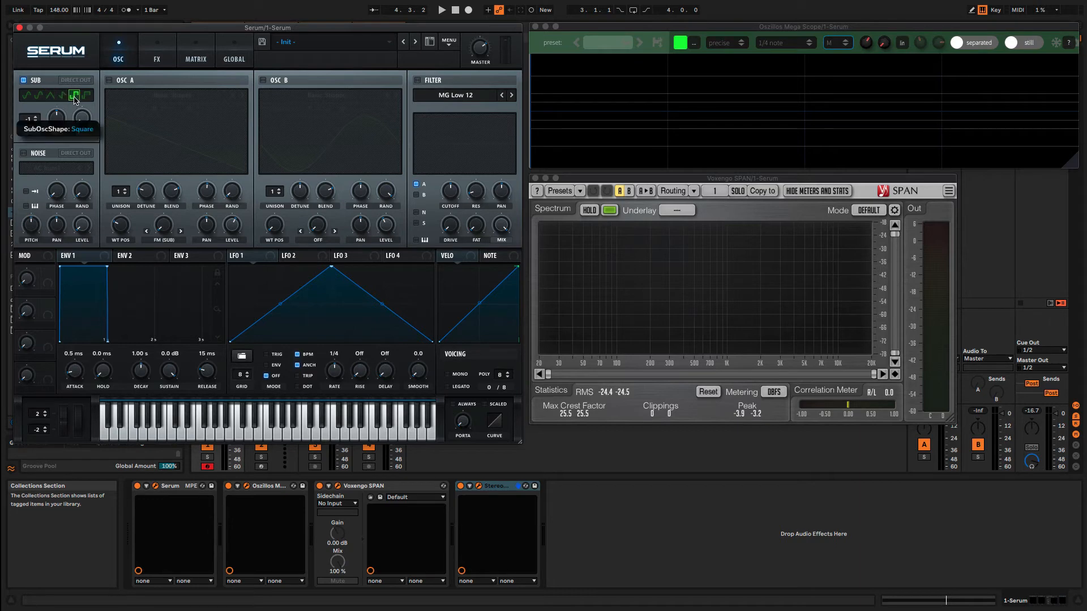
{"action": "left_click", "coordinate": [87, 98]}
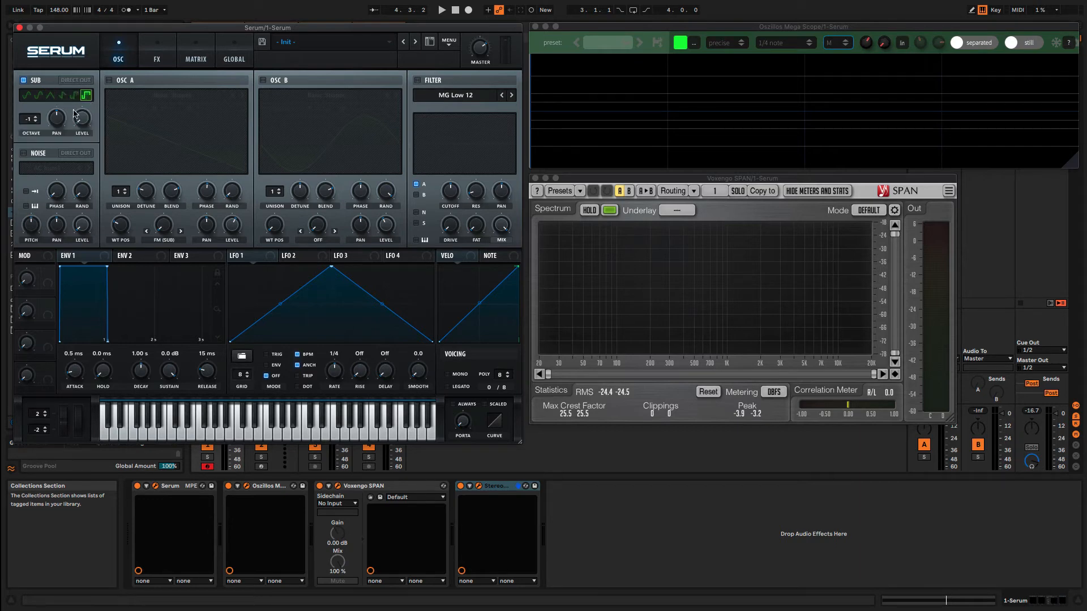
- Set the sub oscillator's octave to 0 and adjust its pan and level
{"action": "left_click_drag", "start_coordinate": [28, 119], "coordinate": [37, 143]}
{"action": "double_click", "coordinate": [28, 123]}
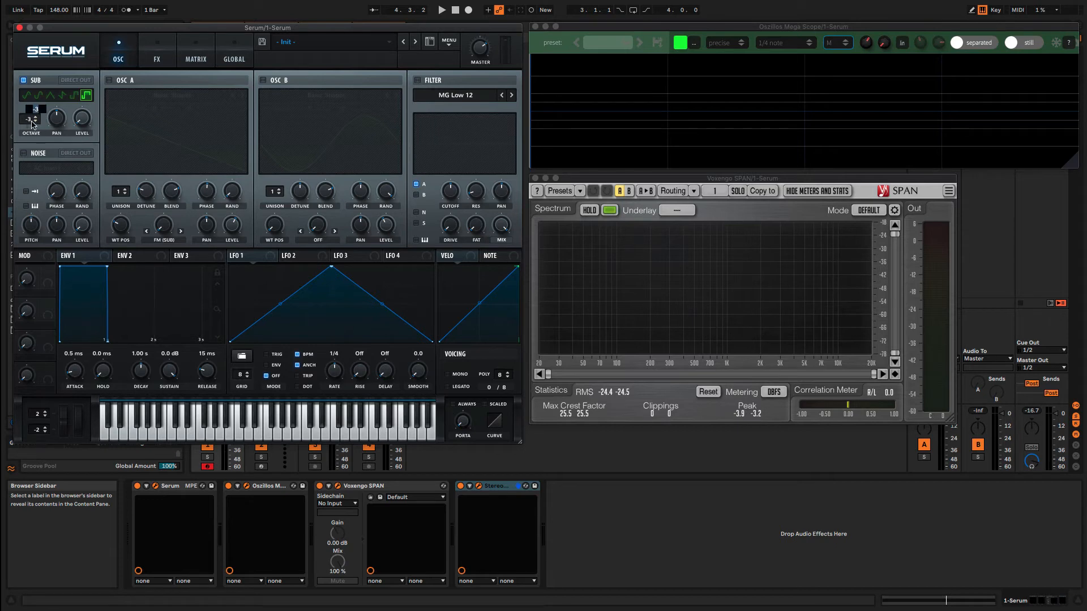
{"action": "type", "text": "0"}
{"action": "key", "text": "Return"}
{"action": "left_click_drag", "start_coordinate": [80, 125], "coordinate": [56, 154]}
- Toggle the sub's Direct Out on and off, then swap the sub oscillator for oscillator A
{"action": "left_click", "coordinate": [74, 81]}
{"action": "left_click", "coordinate": [74, 81]}
{"action": "left_click", "coordinate": [82, 83]}
{"action": "left_click", "coordinate": [81, 83]}
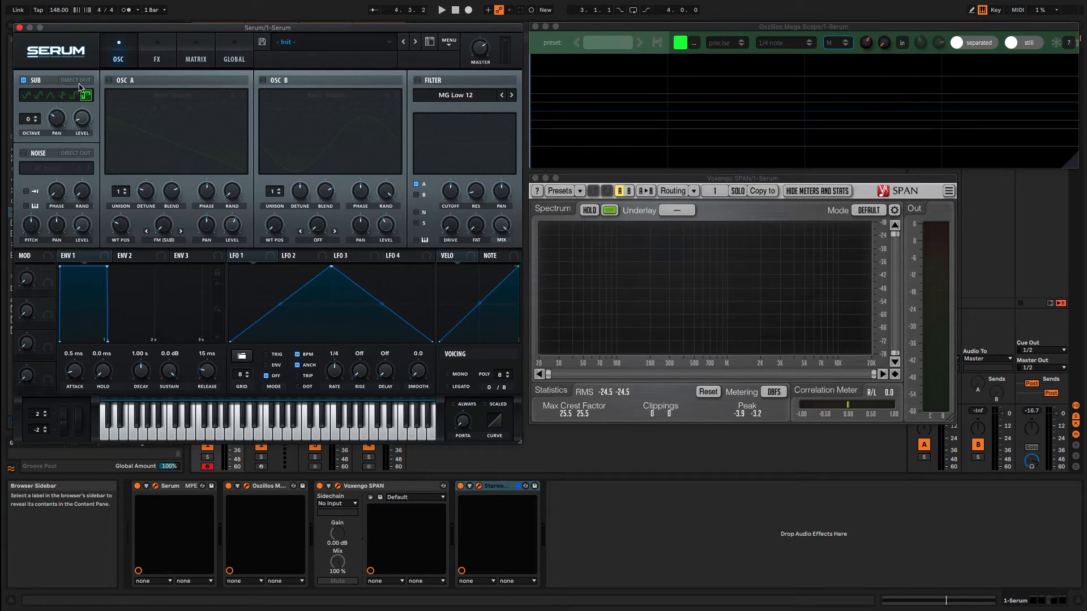
{"action": "left_click", "coordinate": [23, 80]}
{"action": "left_click", "coordinate": [109, 81]}
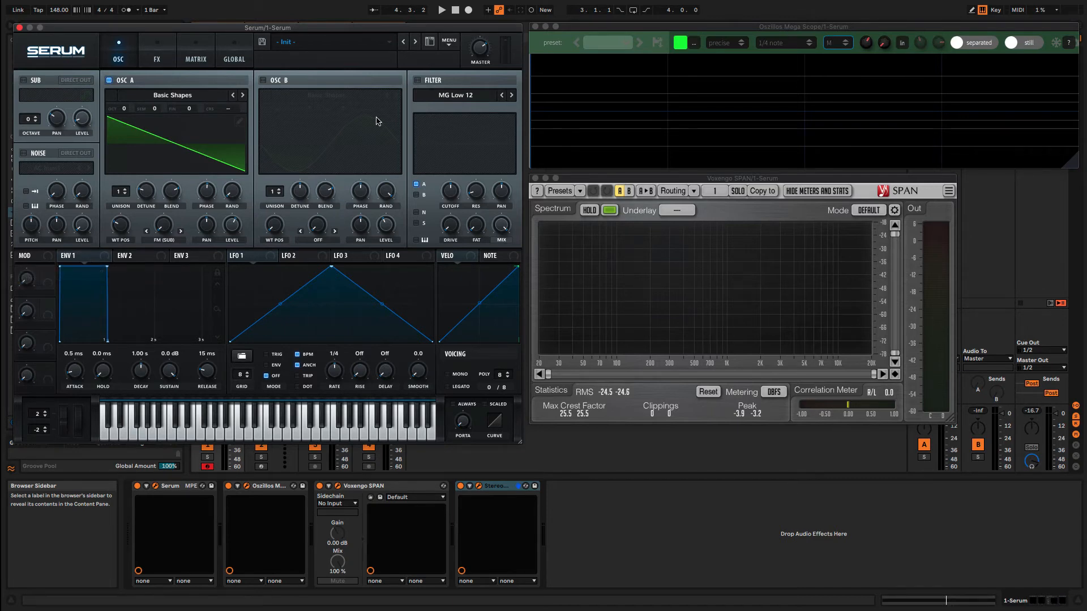
- Enable the MG Low 12 filter, view the effects page, return to the oscillators, and turn the filter off
{"action": "left_click", "coordinate": [418, 81]}
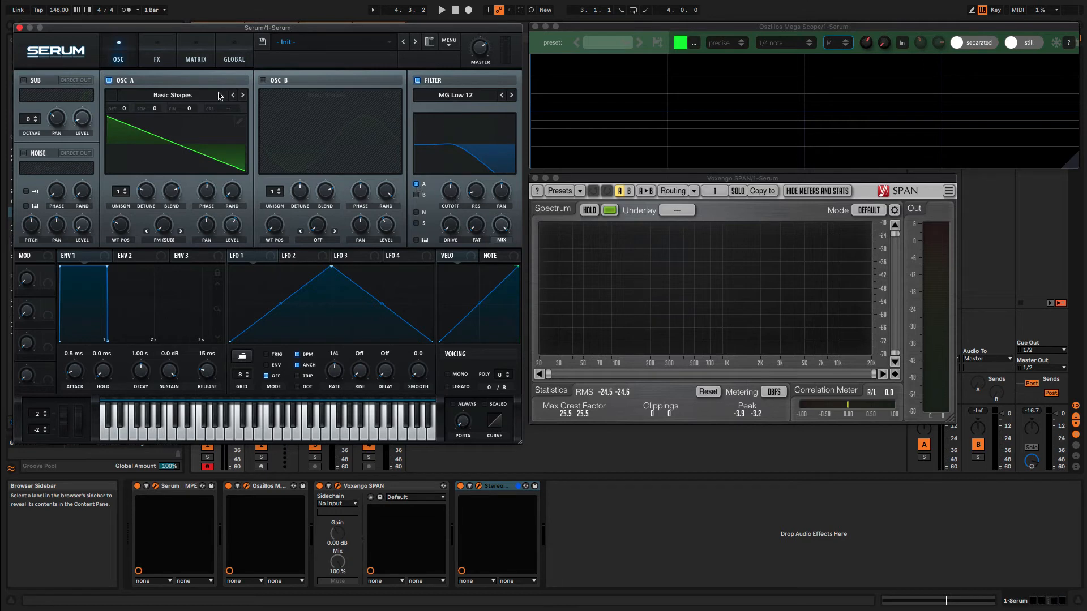
{"action": "left_click", "coordinate": [157, 55]}
{"action": "left_click", "coordinate": [130, 48]}
{"action": "left_click", "coordinate": [418, 80]}
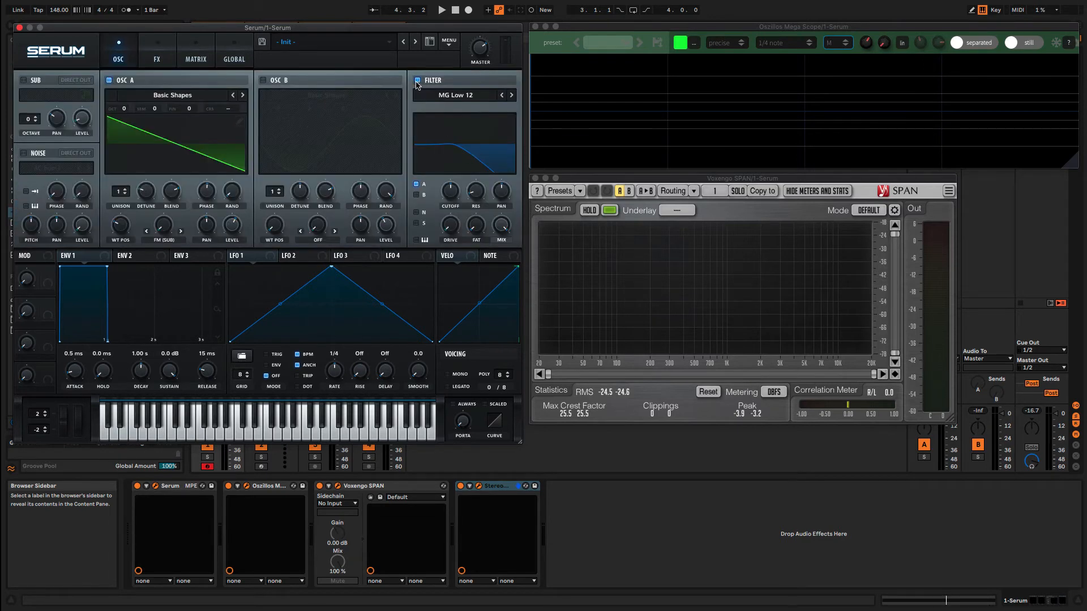
- Enable Direct Out for the sub oscillator, view the effects page, return to the oscillators, and disable Direct Out
{"action": "left_click", "coordinate": [76, 81]}
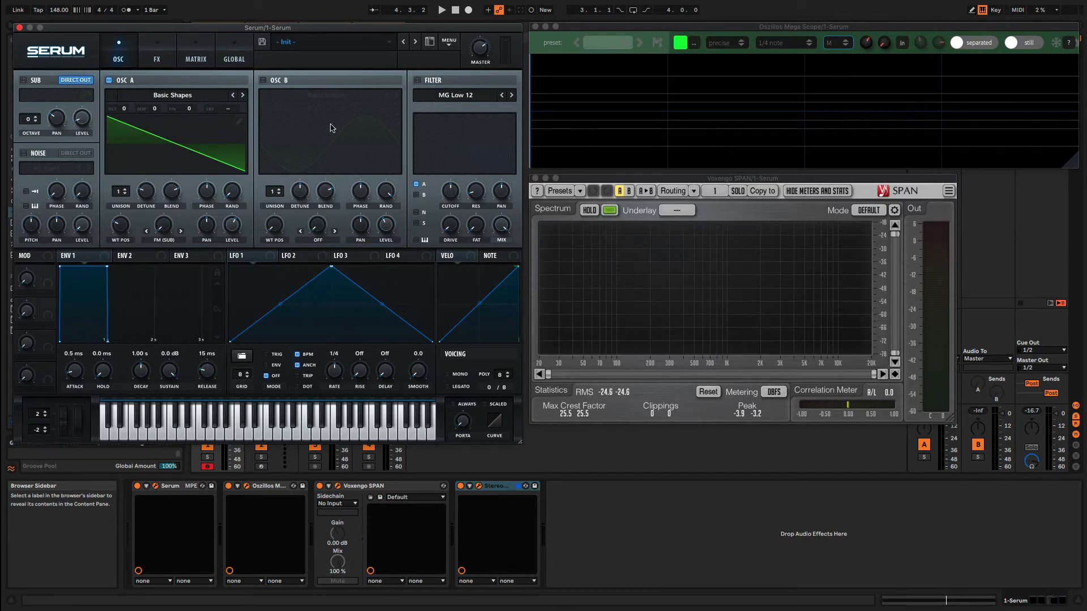
{"action": "left_click", "coordinate": [154, 56]}
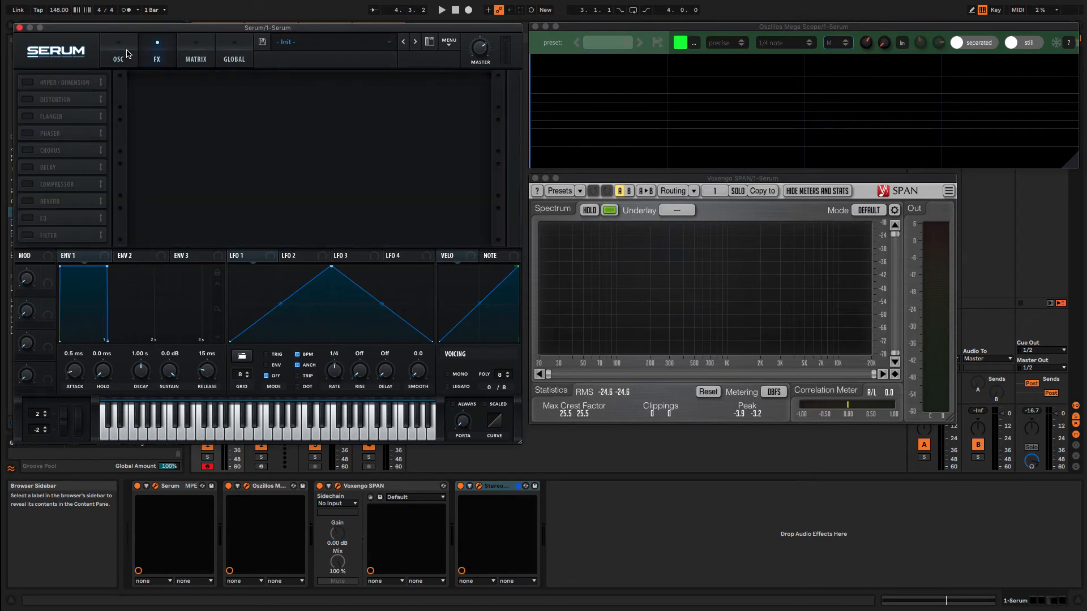
{"action": "left_click", "coordinate": [125, 55]}
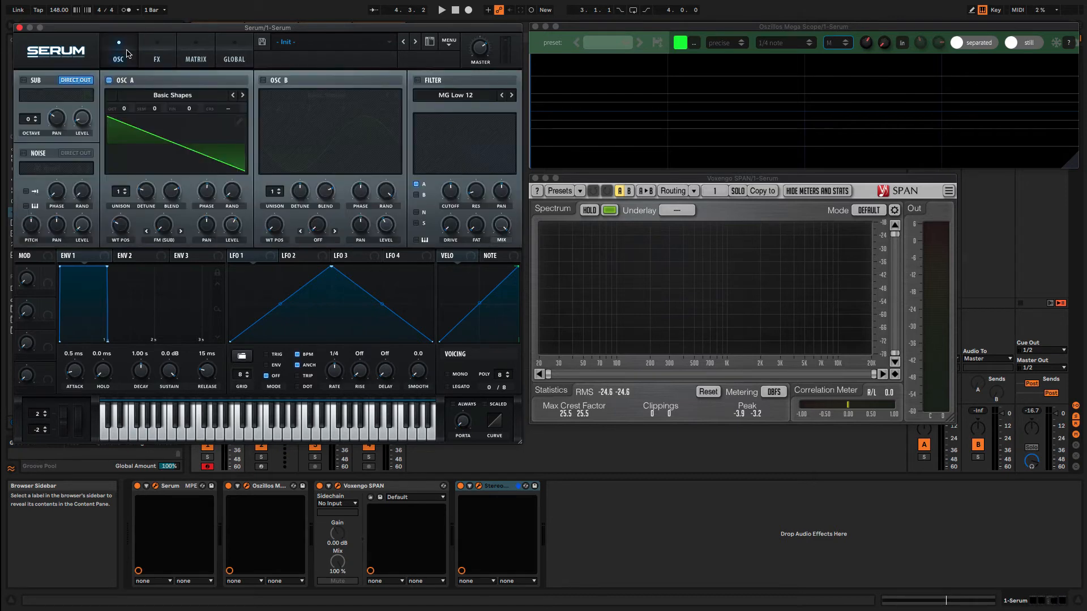
{"action": "left_click", "coordinate": [79, 81]}
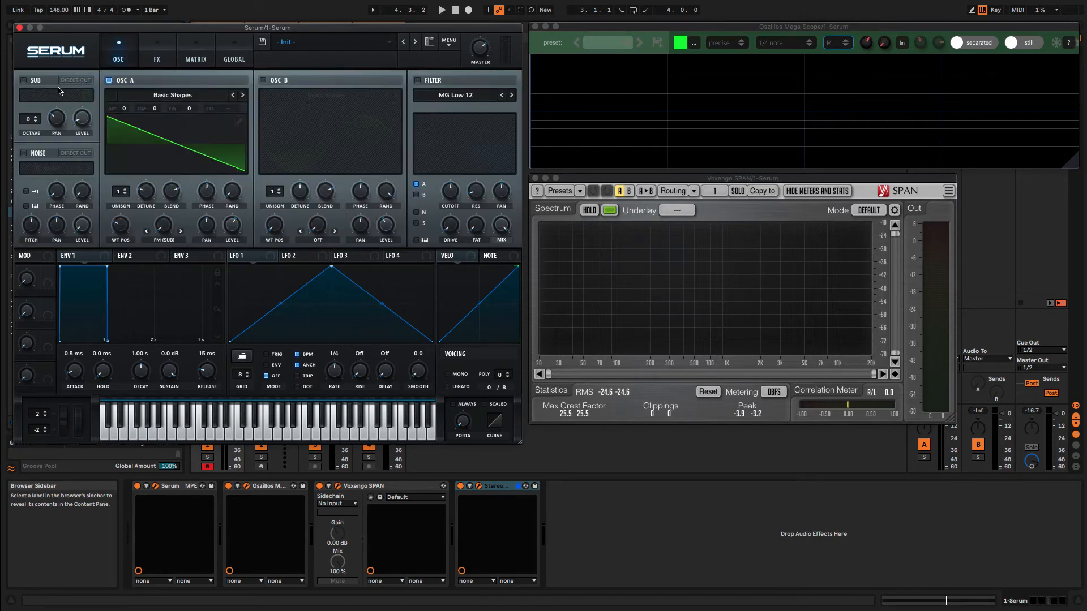
- Enable the noise oscillator, browse its sample categories, load ARP circuit from Analog, and turn off oscillator A
{"action": "left_click", "coordinate": [23, 154]}
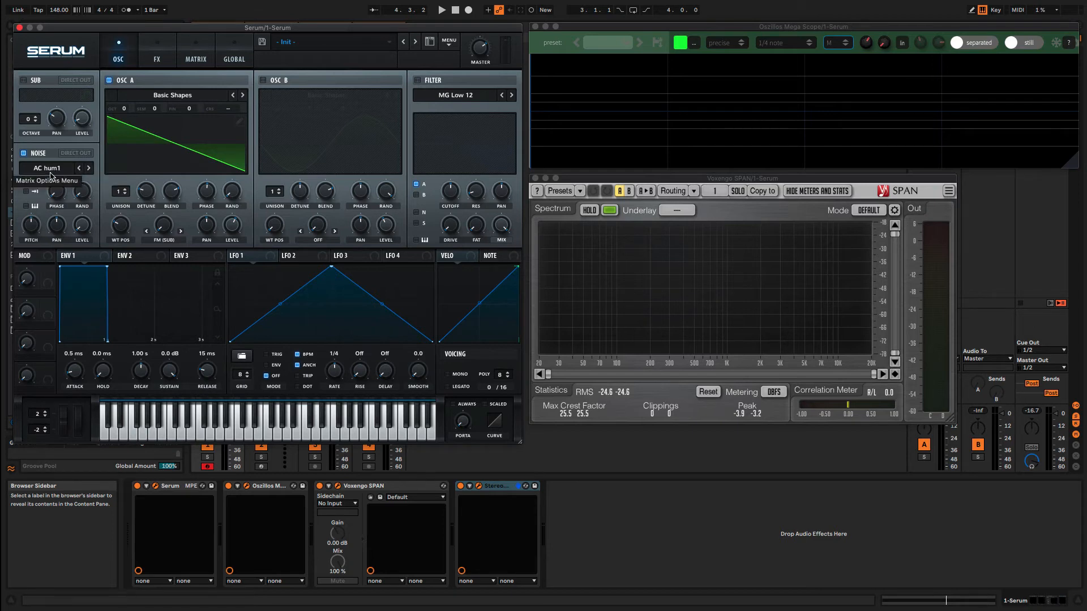
{"action": "left_click", "coordinate": [55, 169]}
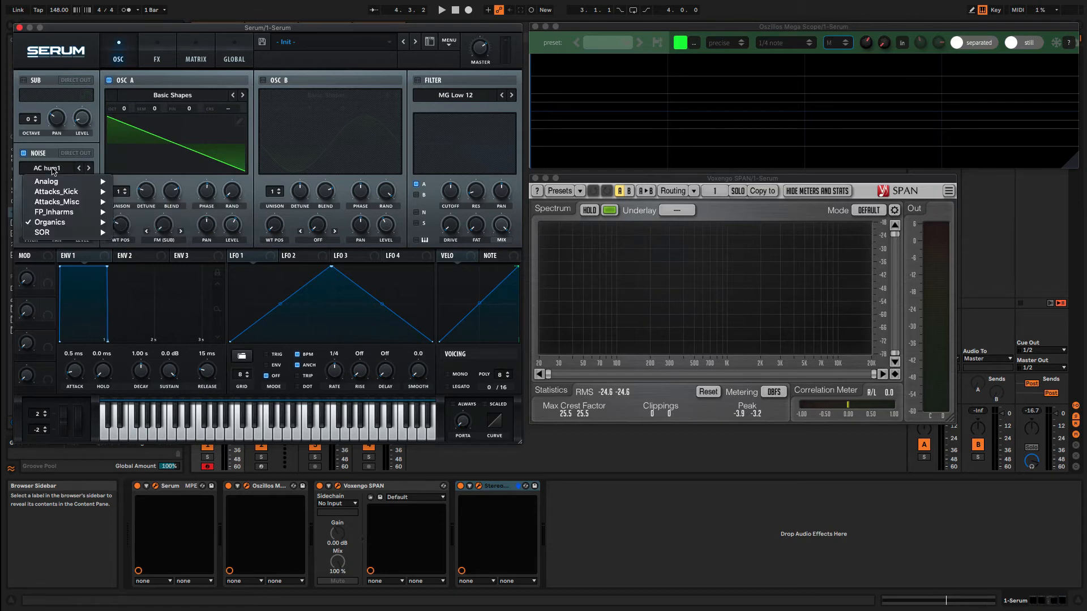
{"action": "mouse_move", "coordinate": [58, 183]}
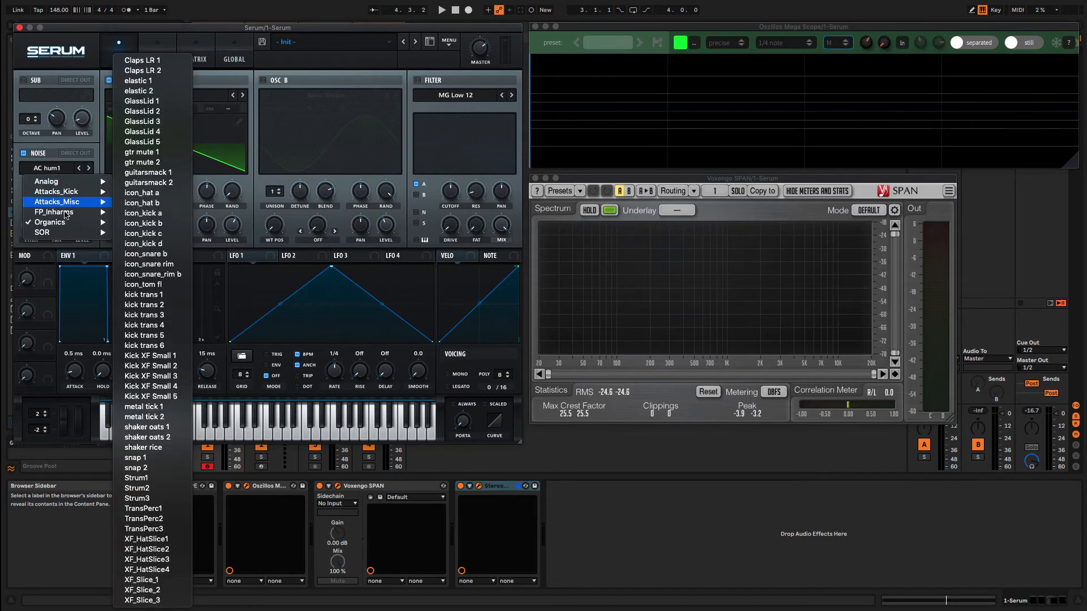
{"action": "key", "text": "Escape"}
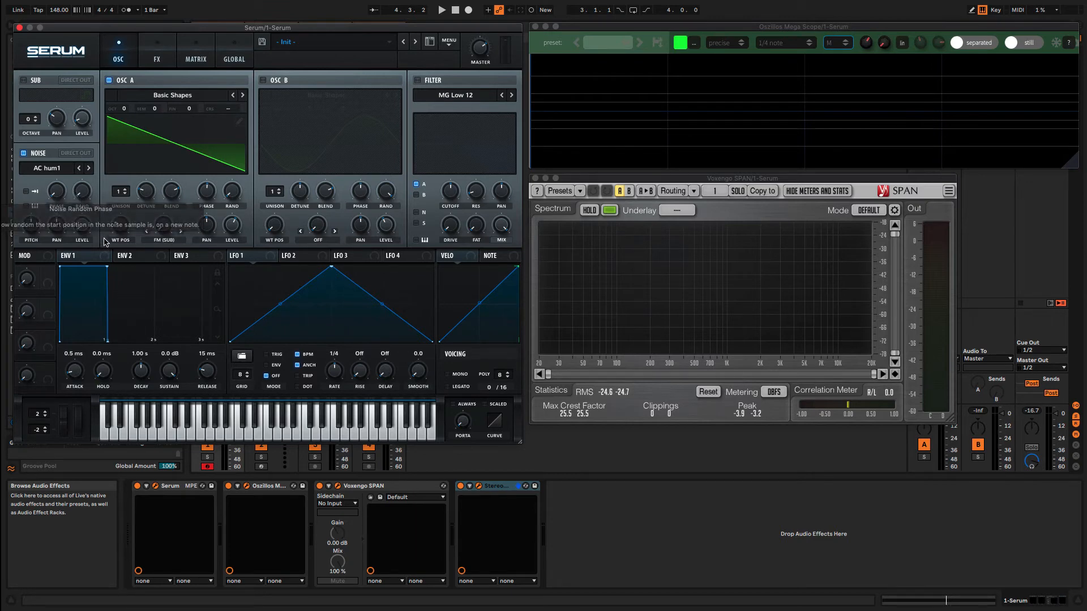
{"action": "left_click", "coordinate": [57, 169]}
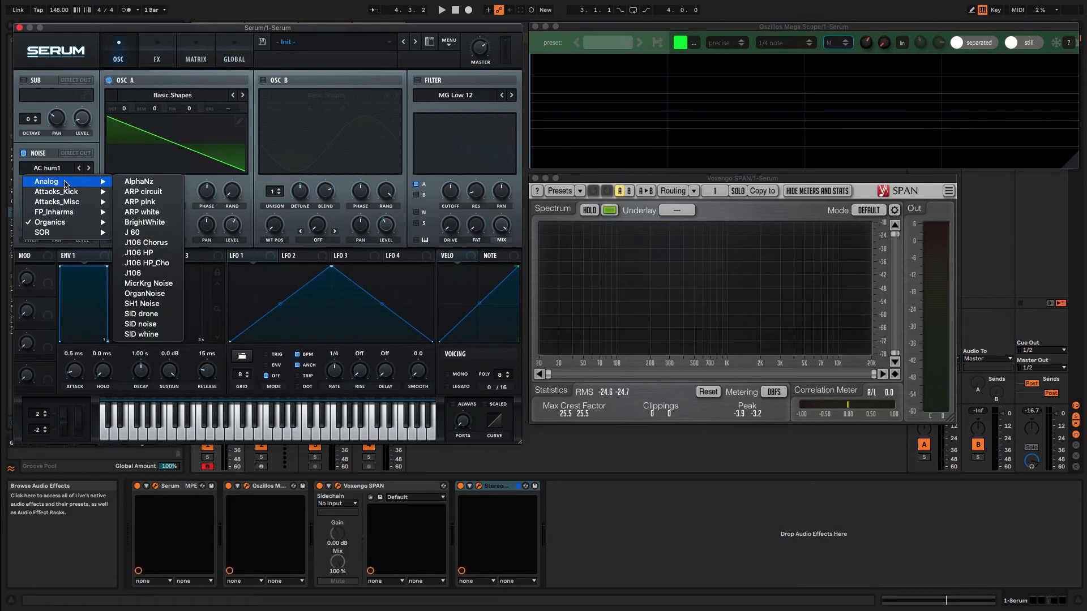
{"action": "left_click", "coordinate": [147, 192]}
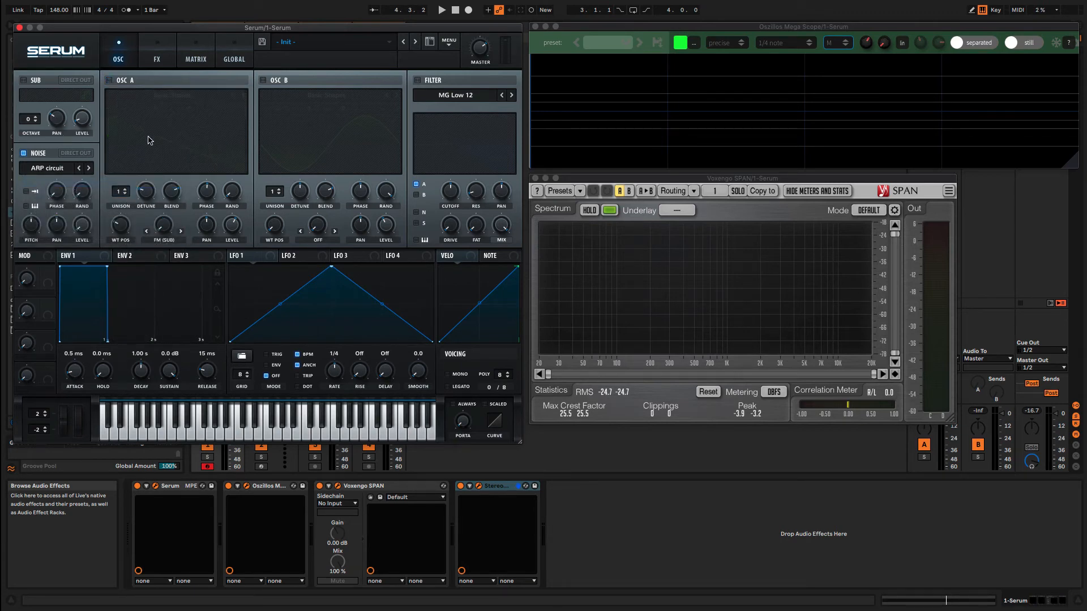
- Audition the ARP circuit noise on its own, setting the noise level to about 82%
{"action": "key", "text": "space"}
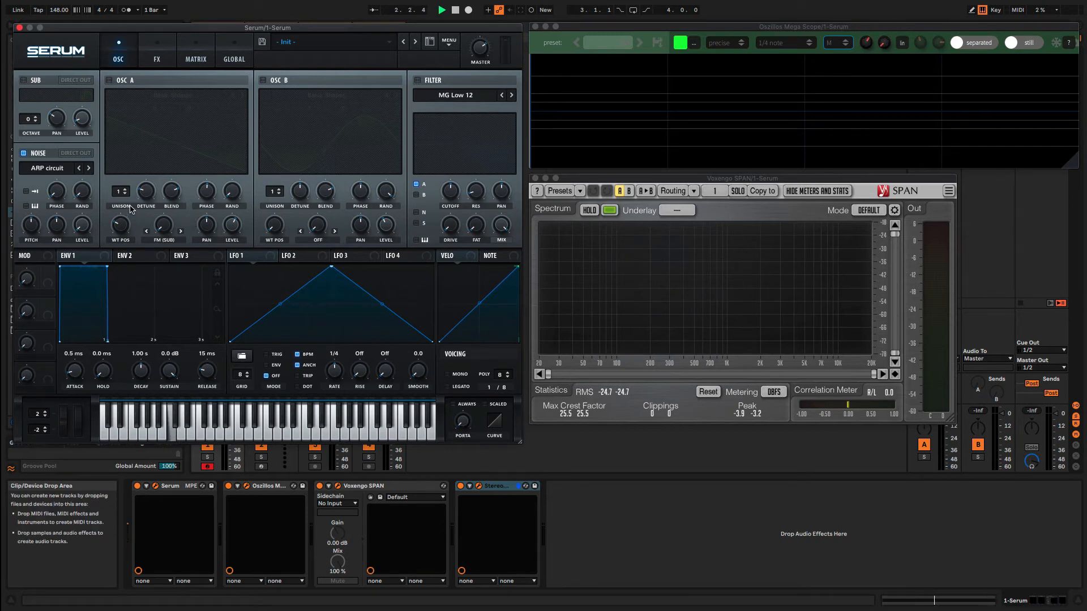
{"action": "key", "text": "space"}
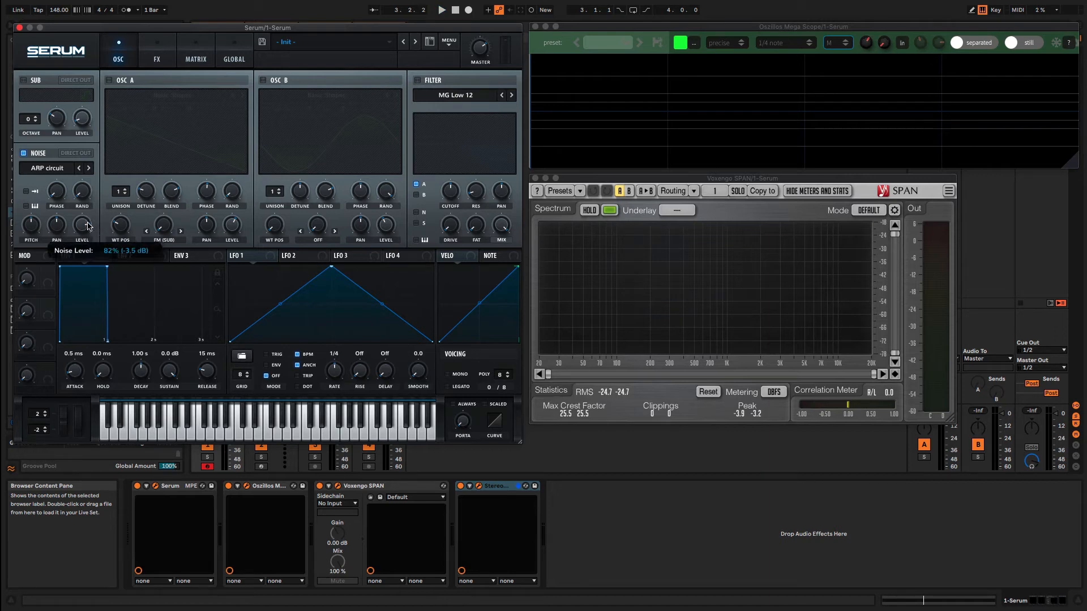
{"action": "key", "text": "space"}
{"action": "key", "text": "space"}
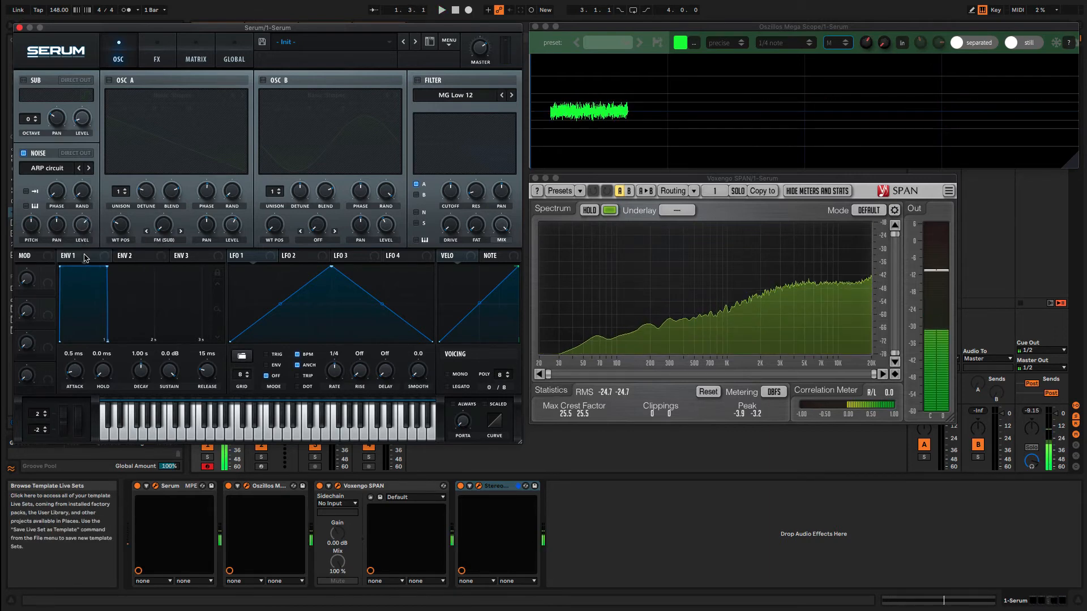
{"action": "key", "text": "space"}
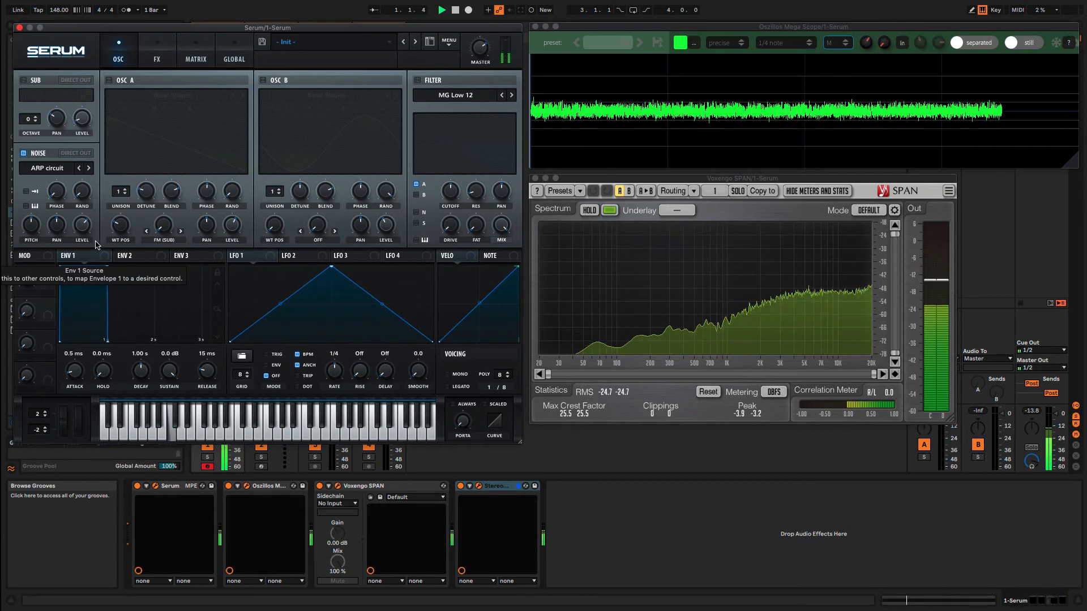
- Step the noise oscillator forward through the Analog samples to J106 Chorus during playback
{"action": "left_click", "coordinate": [89, 168]}
{"action": "left_click", "coordinate": [89, 168]}
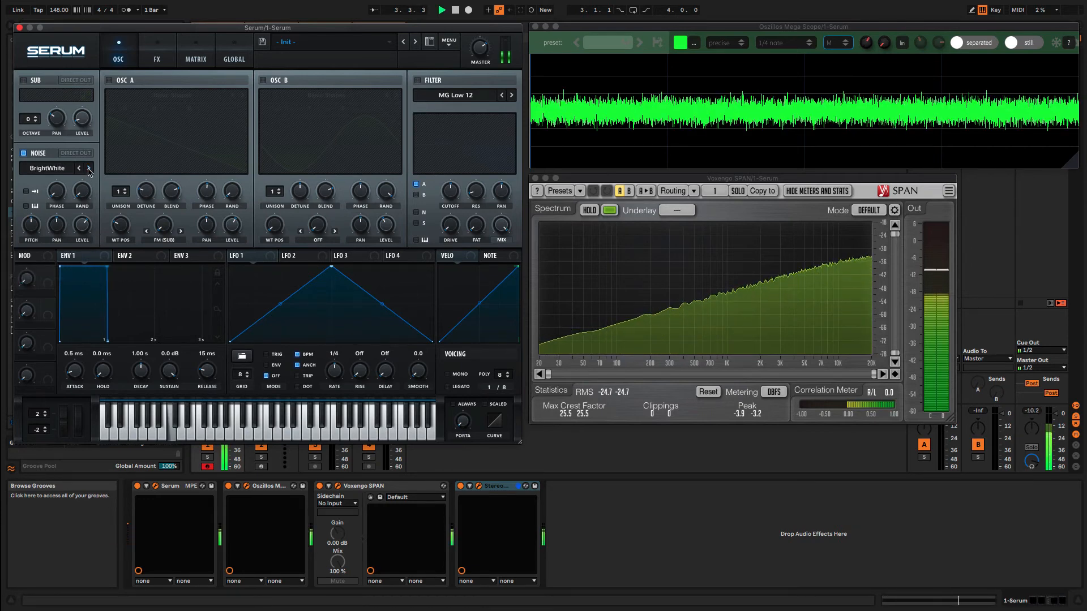
{"action": "left_click", "coordinate": [89, 168]}
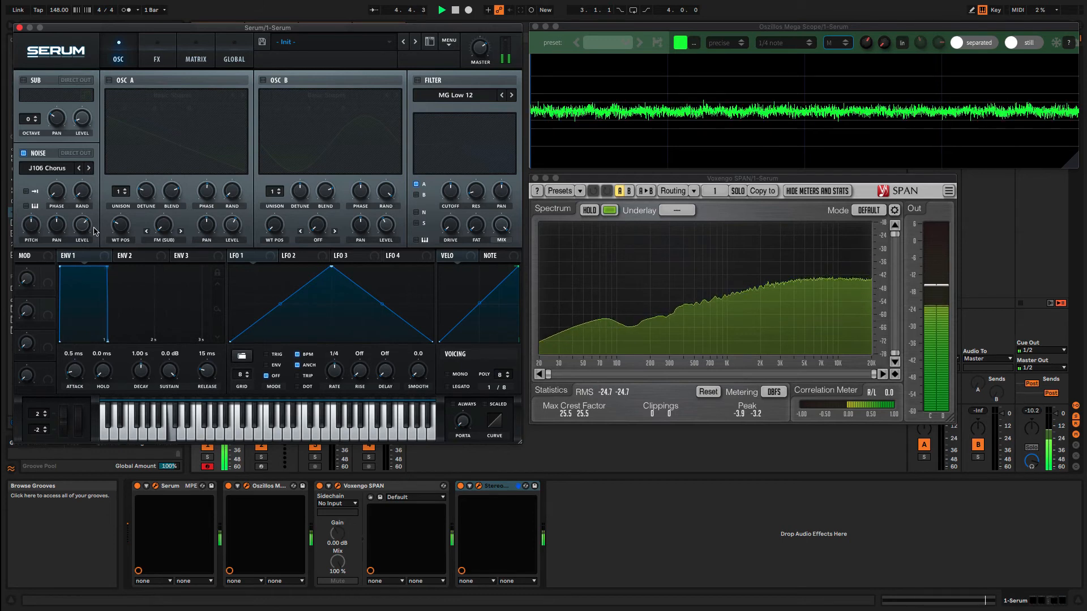
- Set the noise phase to 100% and adjust its random phase while replaying the sound
{"action": "left_click_drag", "start_coordinate": [57, 195], "coordinate": [73, 142]}
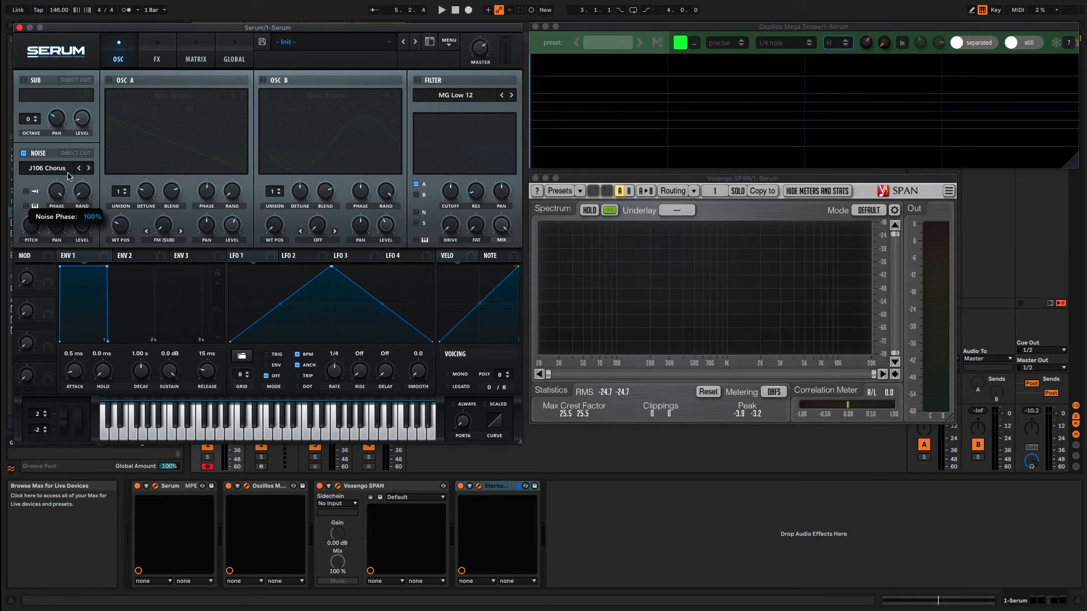
{"action": "key", "text": "space"}
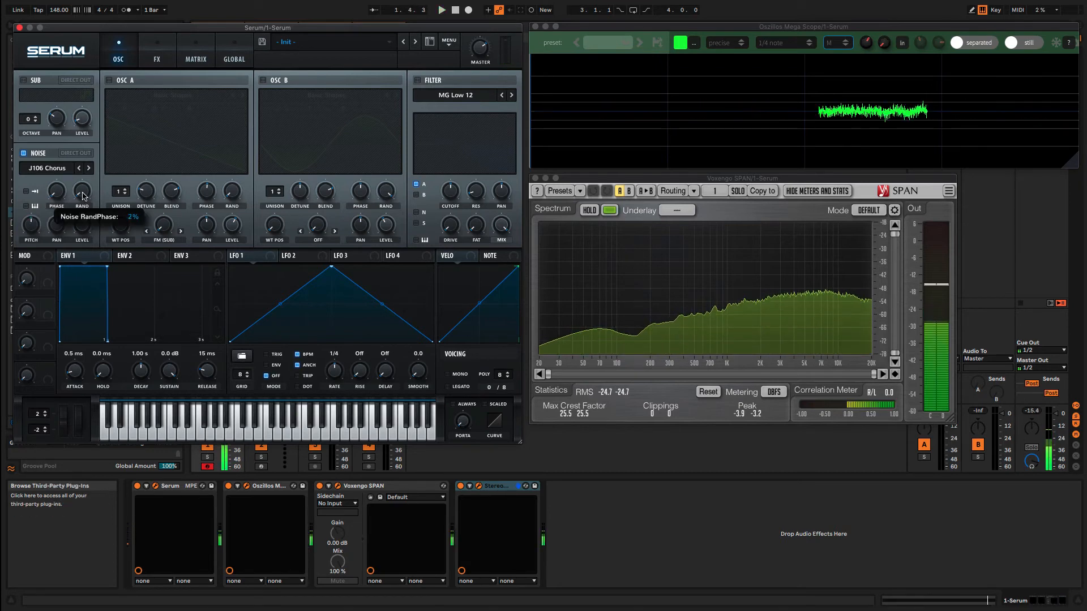
{"action": "key", "text": "space"}
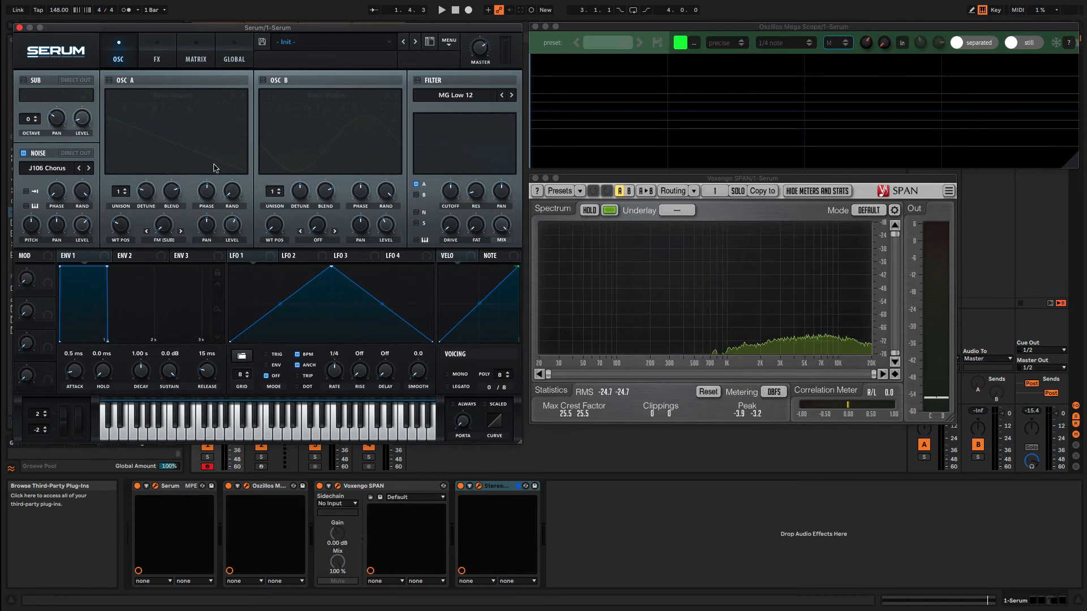
- Adjust the noise oscillator's pitch and pan while replaying, and set its level to about 92%
{"action": "left_click_drag", "start_coordinate": [32, 230], "coordinate": [86, 146]}
{"action": "key", "text": "space"}
{"action": "key", "text": "space"}
{"action": "key", "text": "space"}
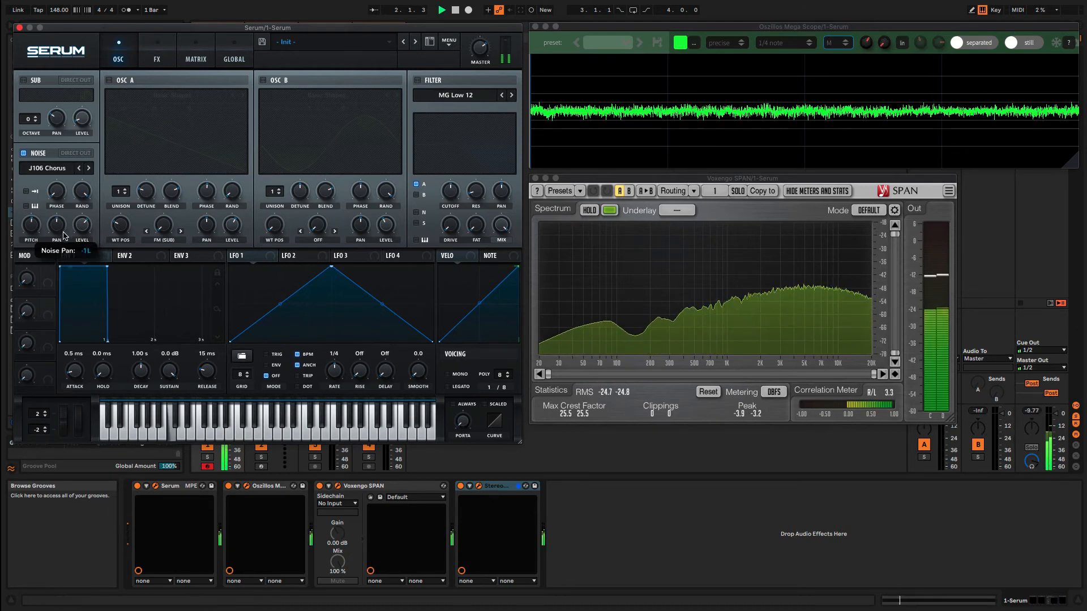
{"action": "key", "text": "space"}
{"action": "key", "text": "space"}
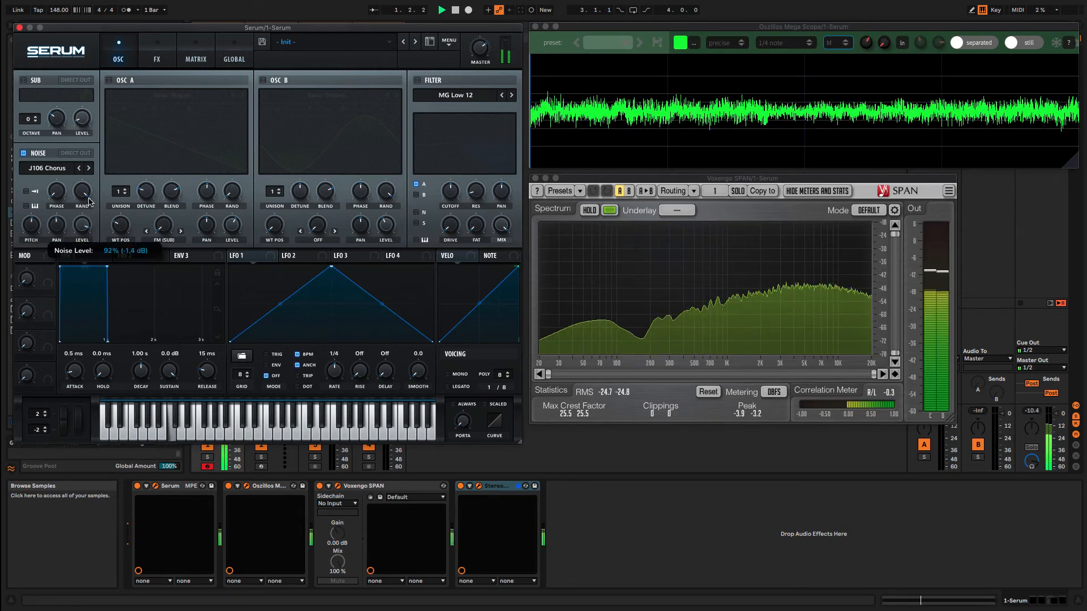
- Stop playback, enable pitch tracking for the noise oscillator, and play several different notes to compare their noise pitch
{"action": "key", "text": "space"}
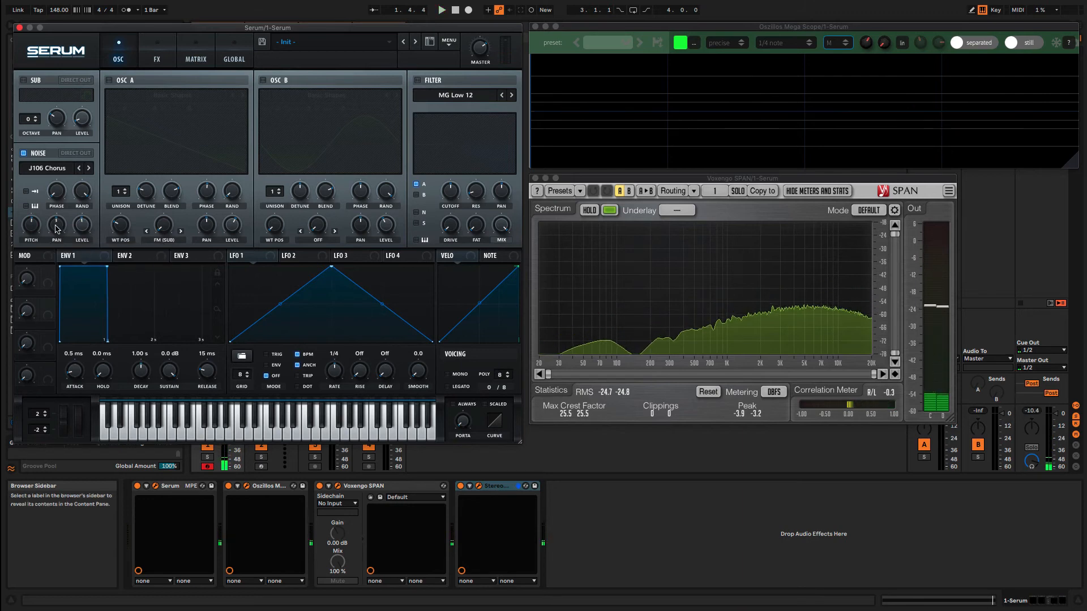
{"action": "left_click", "coordinate": [35, 209]}
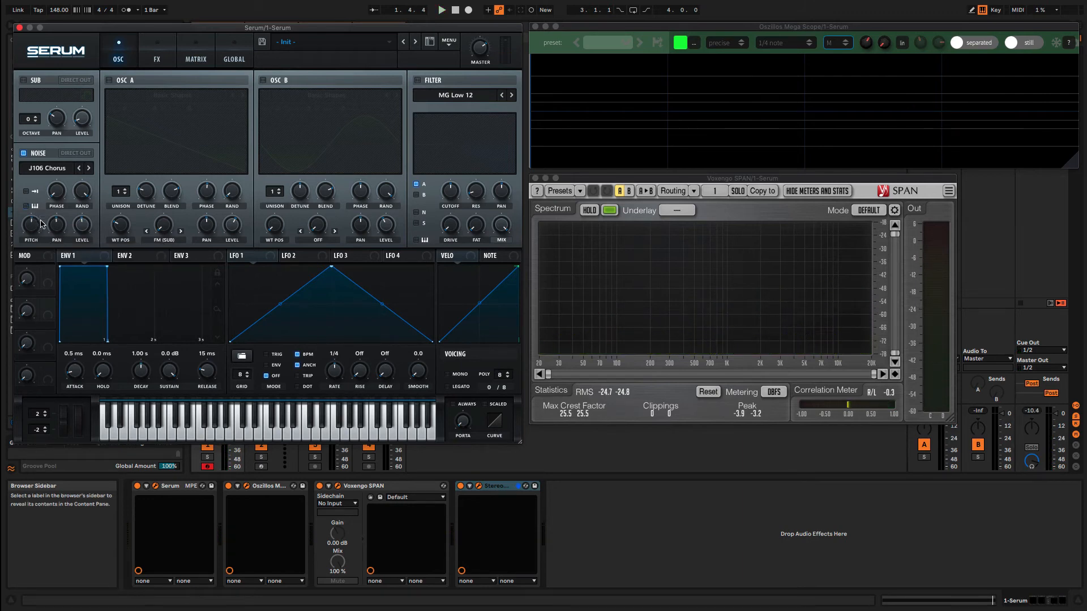
{"action": "left_click", "coordinate": [35, 210]}
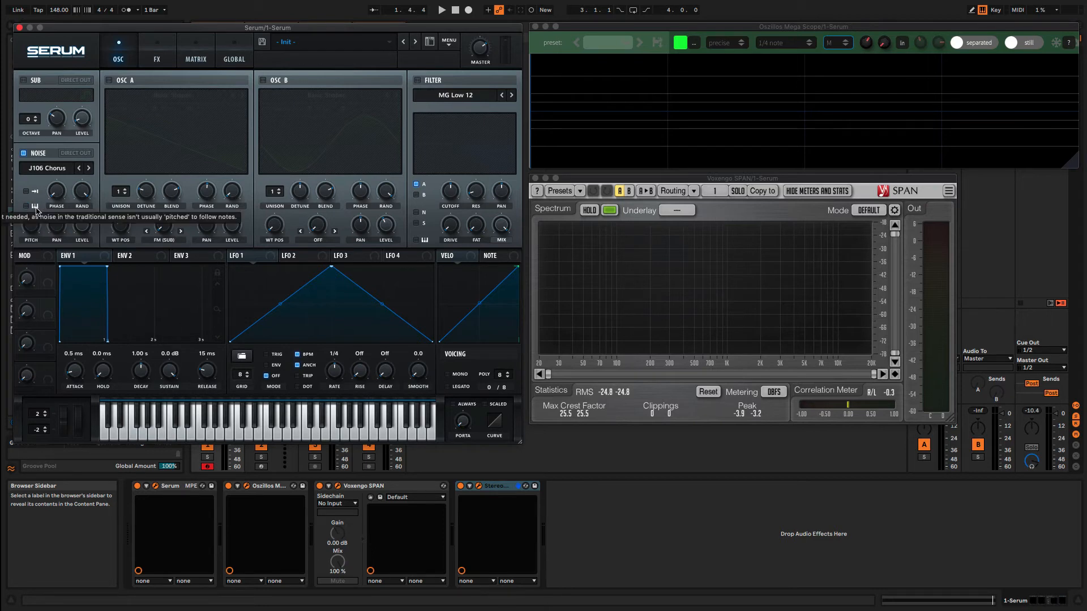
{"action": "left_click", "coordinate": [36, 210]}
{"action": "key", "text": "a"}
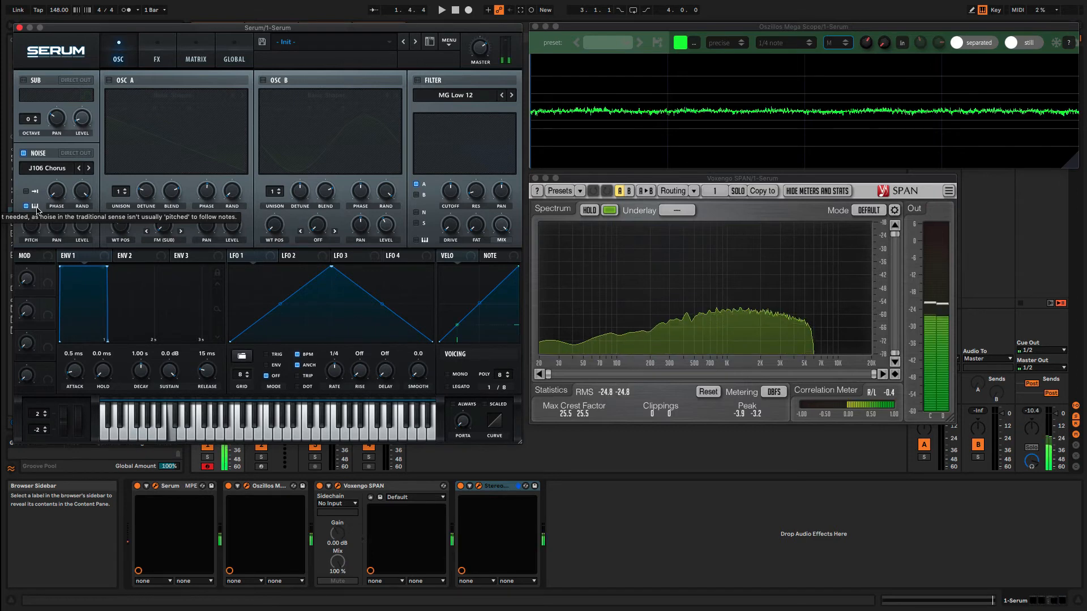
{"action": "key", "text": "s"}
{"action": "key", "text": "d"}
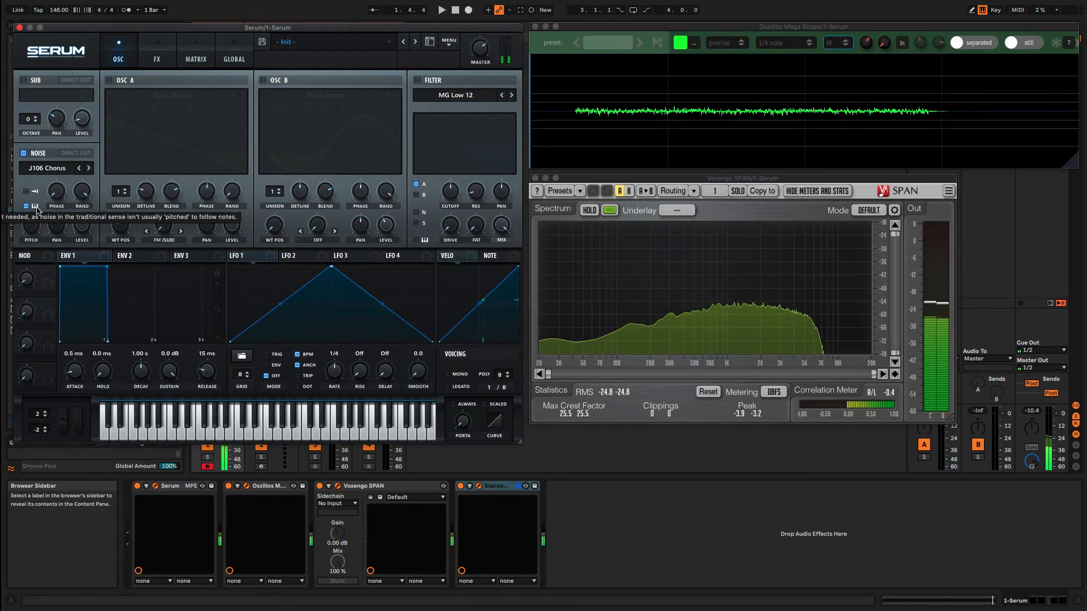
{"action": "key", "text": "f"}
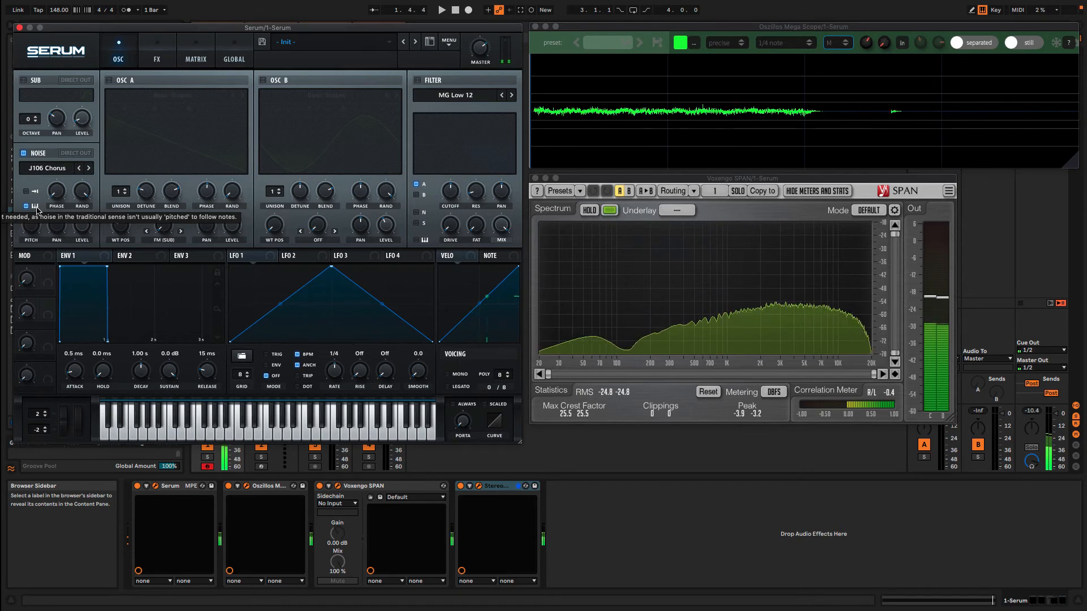
{"action": "key", "text": "g"}
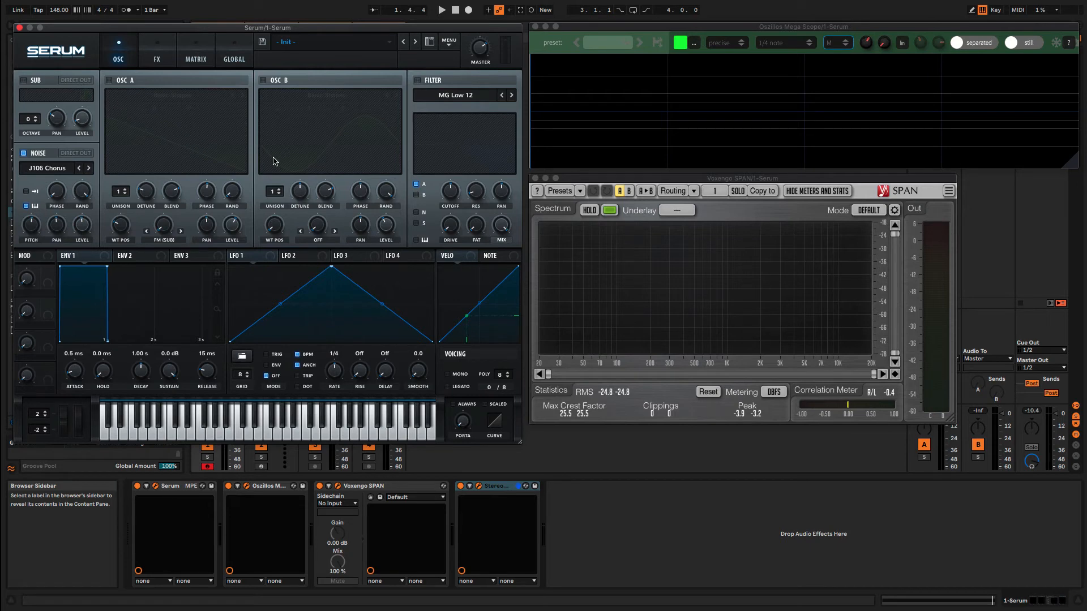
- Disable the noise oscillator's pitch tracking and replay notes on the J106 Chorus noise
{"action": "left_click", "coordinate": [26, 206]}
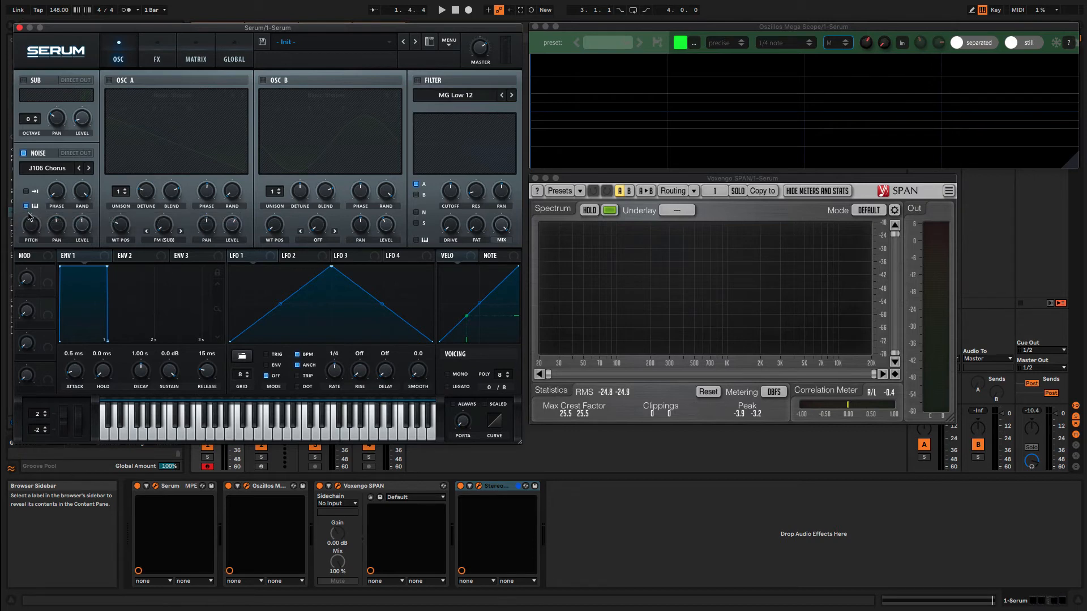
{"action": "left_click", "coordinate": [26, 207]}
{"action": "key", "text": "a"}
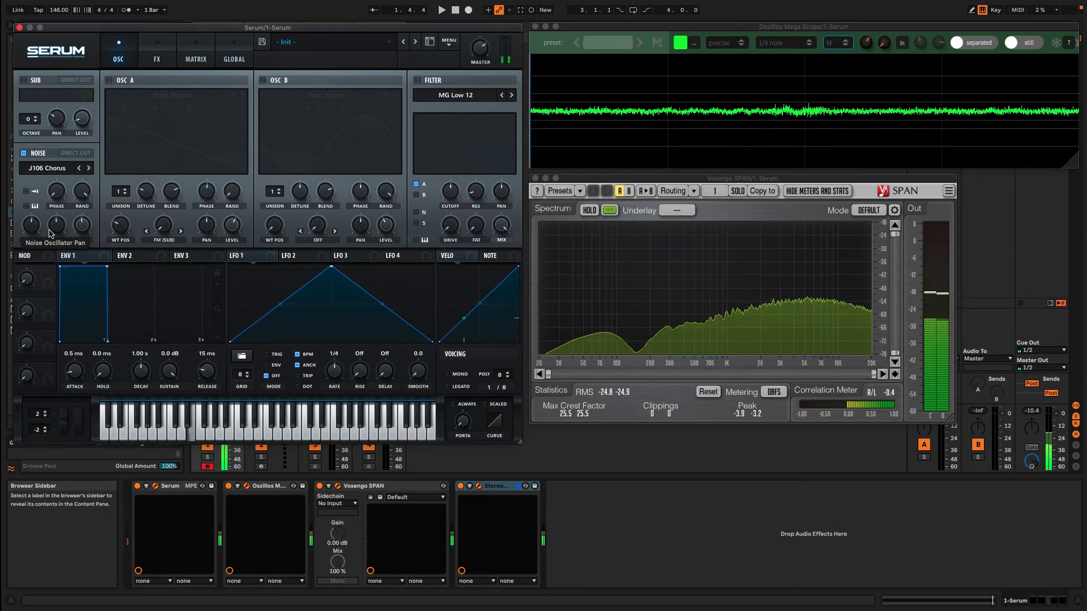
{"action": "key", "text": "a"}
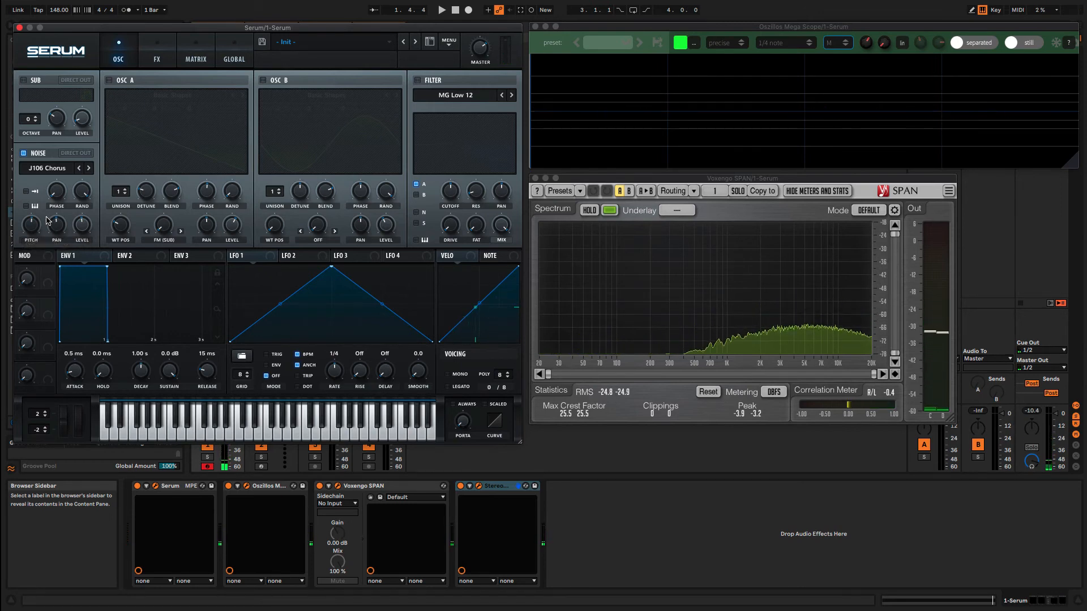
- Enable the noise oscillator's one-shot mode, replay the note, and switch the noise oscillator off
{"action": "left_click", "coordinate": [25, 192]}
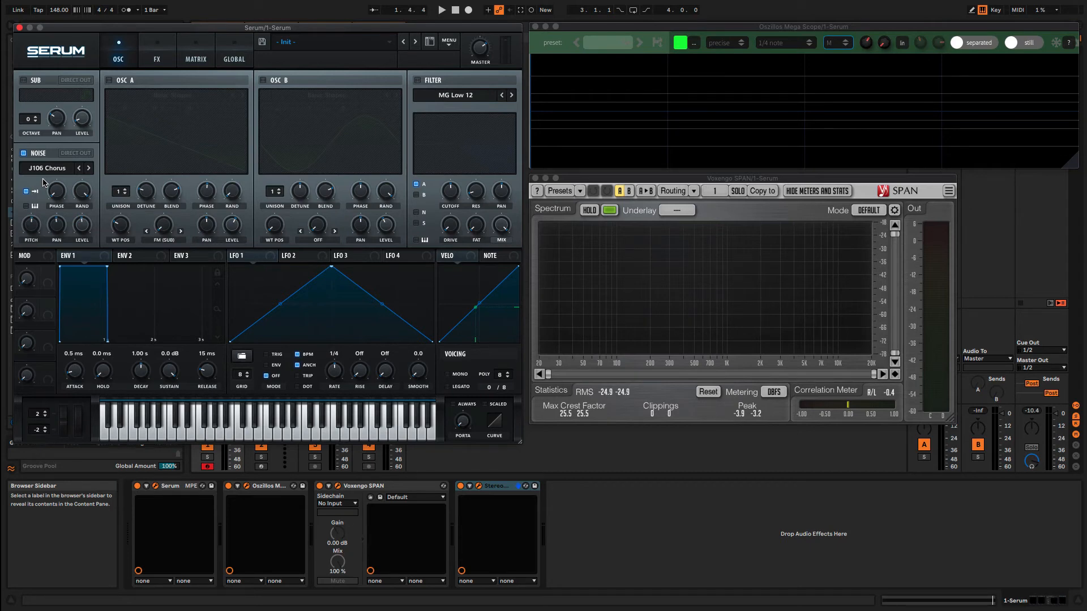
{"action": "key", "text": "a"}
{"action": "key", "text": "a"}
{"action": "left_click", "coordinate": [23, 153]}
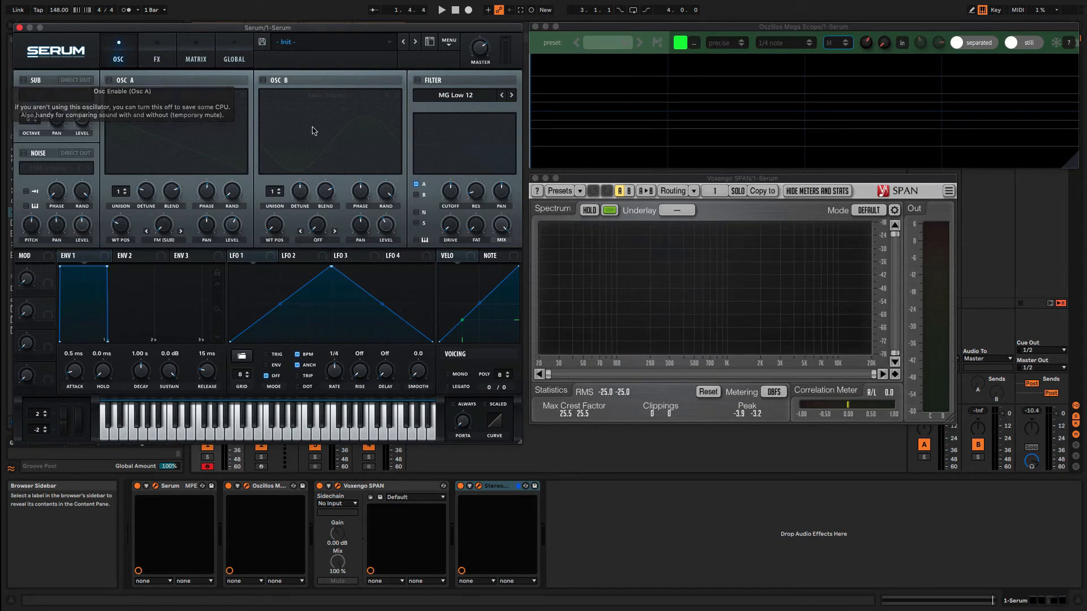
- Set Env 1's attack to 0.0 ms, raise it to 1.1 ms, and enable oscillator A
{"action": "mouse_move", "coordinate": [60, 268]}
{"action": "left_mouse_down"}
{"action": "mouse_move", "coordinate": [144, 261]}
{"action": "mouse_move", "coordinate": [57, 263]}
{"action": "left_mouse_up"}
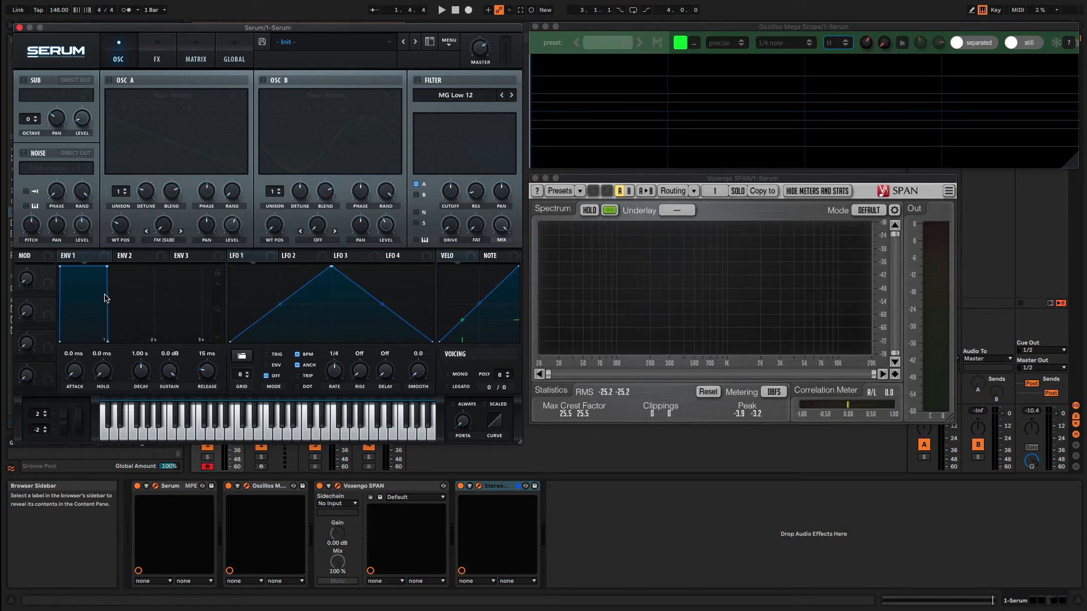
{"action": "left_click_drag", "start_coordinate": [72, 378], "coordinate": [86, 418]}
{"action": "left_click_drag", "start_coordinate": [72, 374], "coordinate": [83, 362]}
{"action": "left_click", "coordinate": [108, 80]}
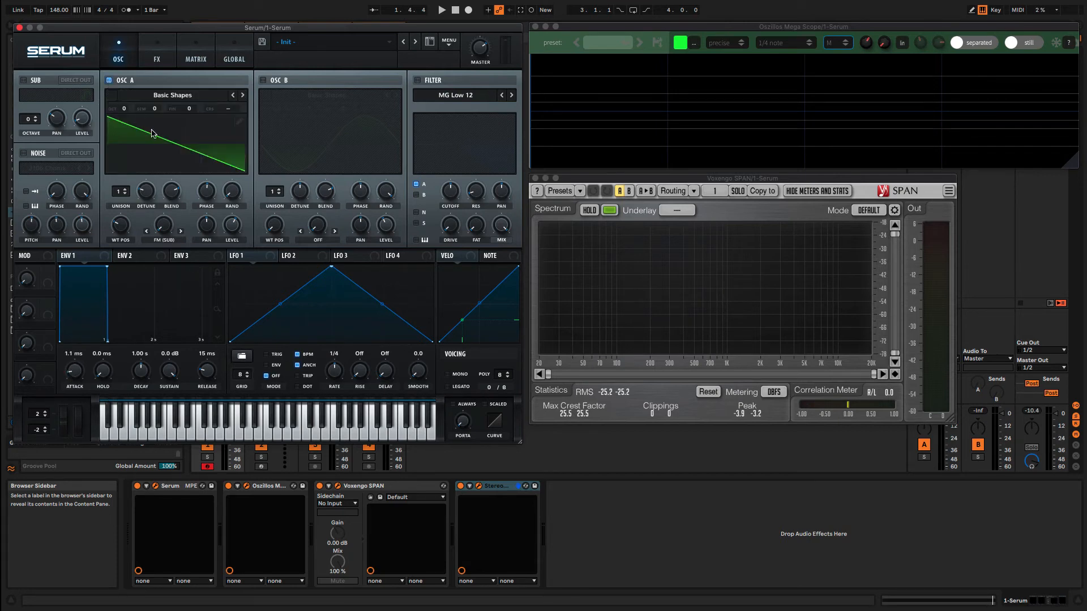
- Audition Env 1 with attack times of 848 ms and 2.20 s, and return the attack to about 801 ms
{"action": "left_click_drag", "start_coordinate": [81, 369], "coordinate": [85, 348]}
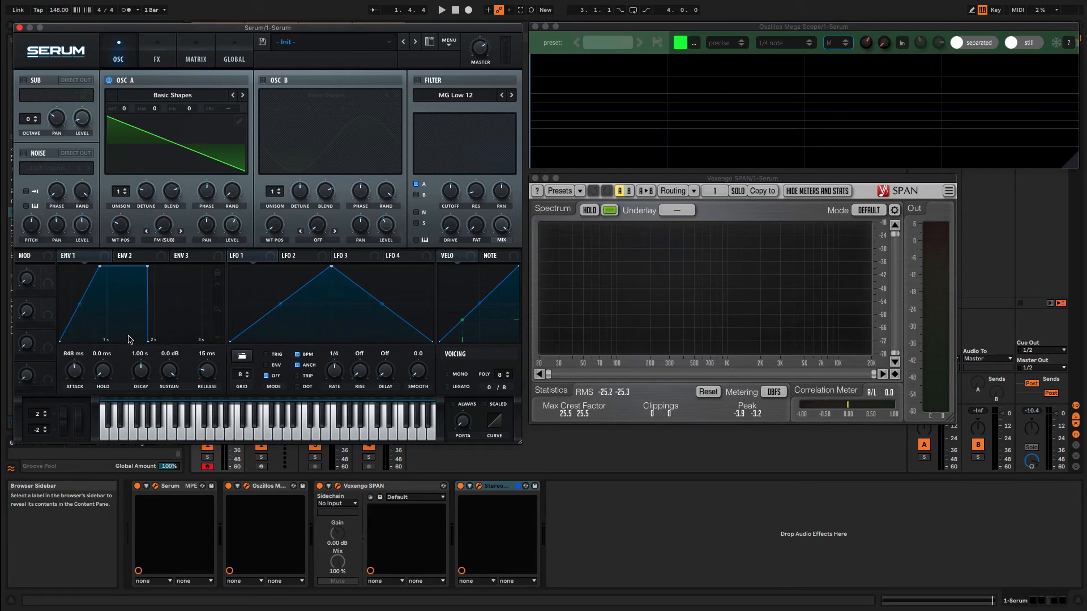
{"action": "key", "text": "space"}
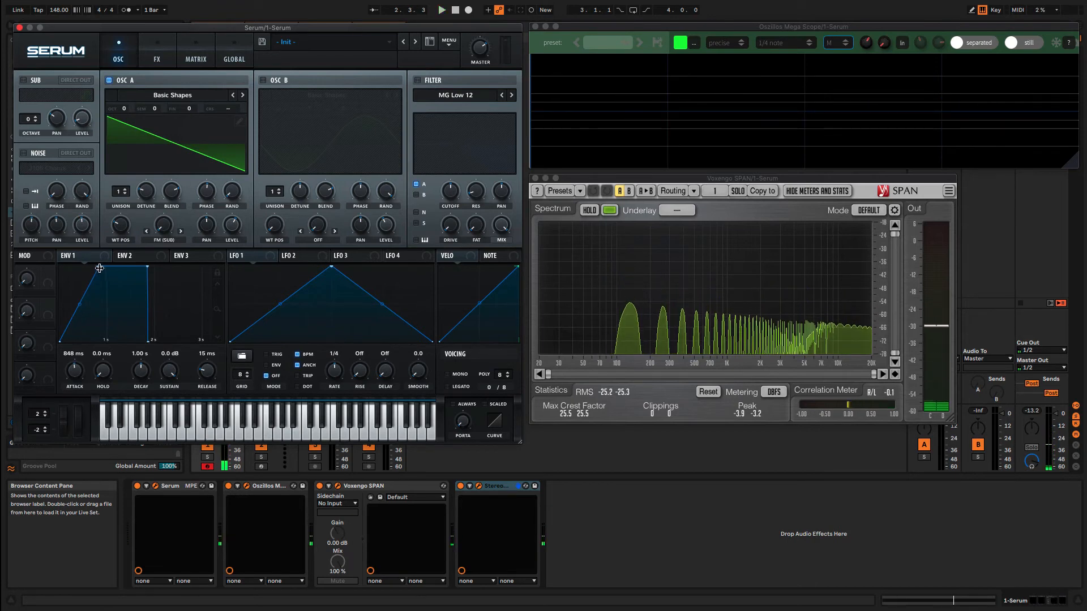
{"action": "left_click_drag", "start_coordinate": [100, 266], "coordinate": [164, 266]}
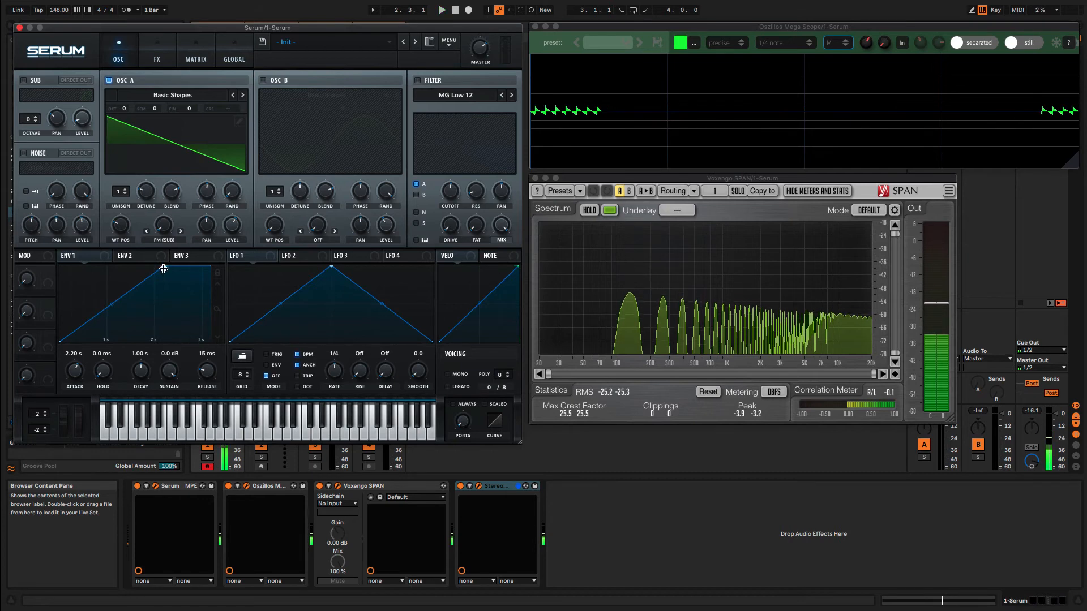
{"action": "left_click_drag", "start_coordinate": [164, 266], "coordinate": [97, 266]}
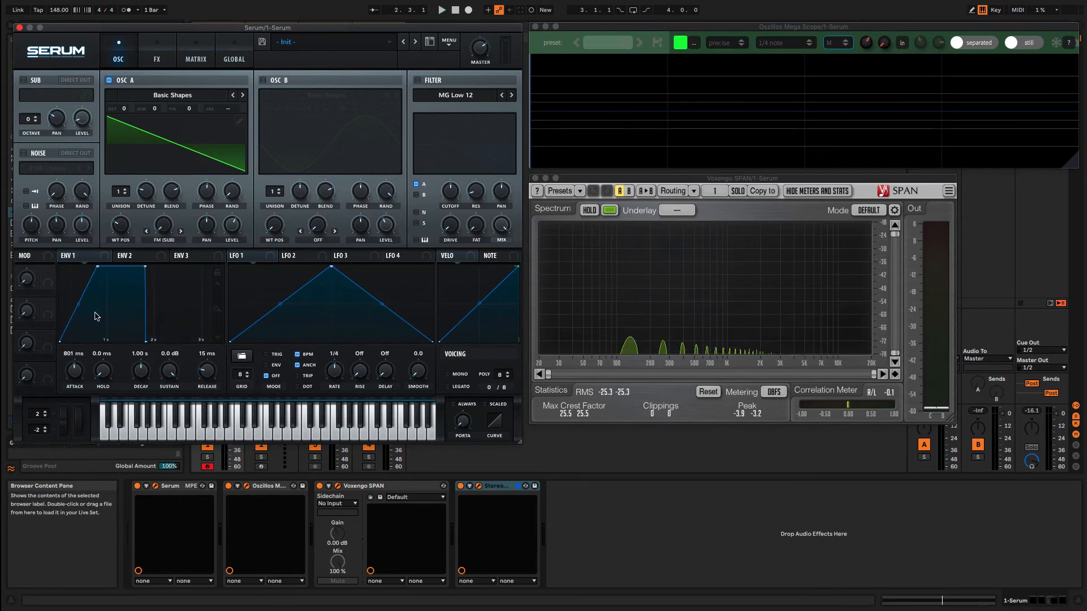
- Bend Env 1's attack curve inward, shorten the attack to 0.0 ms, and lengthen it to 762 ms
{"action": "left_click_drag", "start_coordinate": [79, 304], "coordinate": [85, 310]}
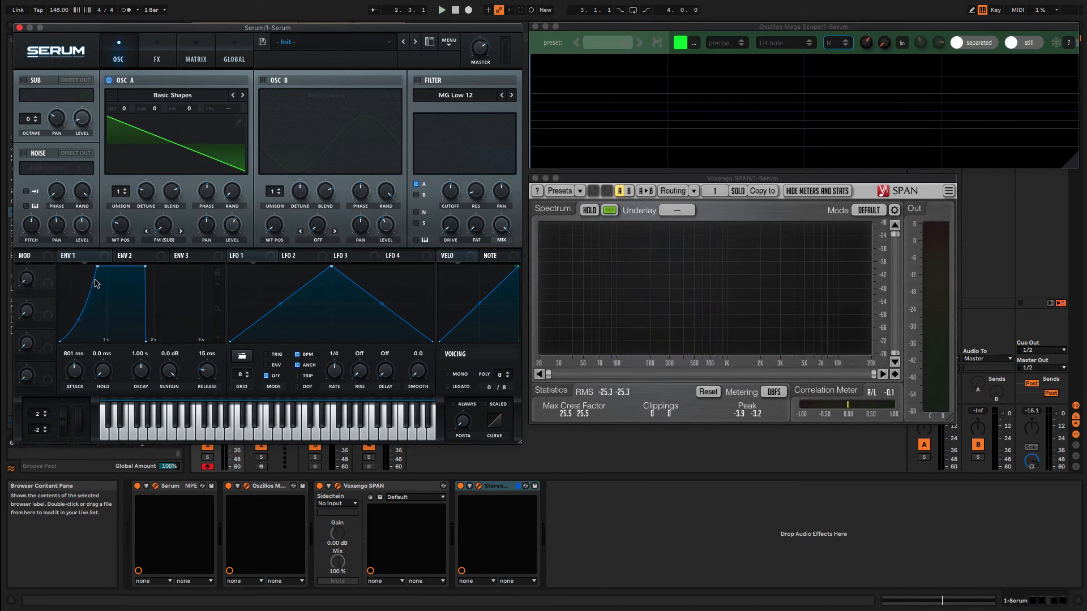
{"action": "left_click_drag", "start_coordinate": [97, 266], "coordinate": [59, 266]}
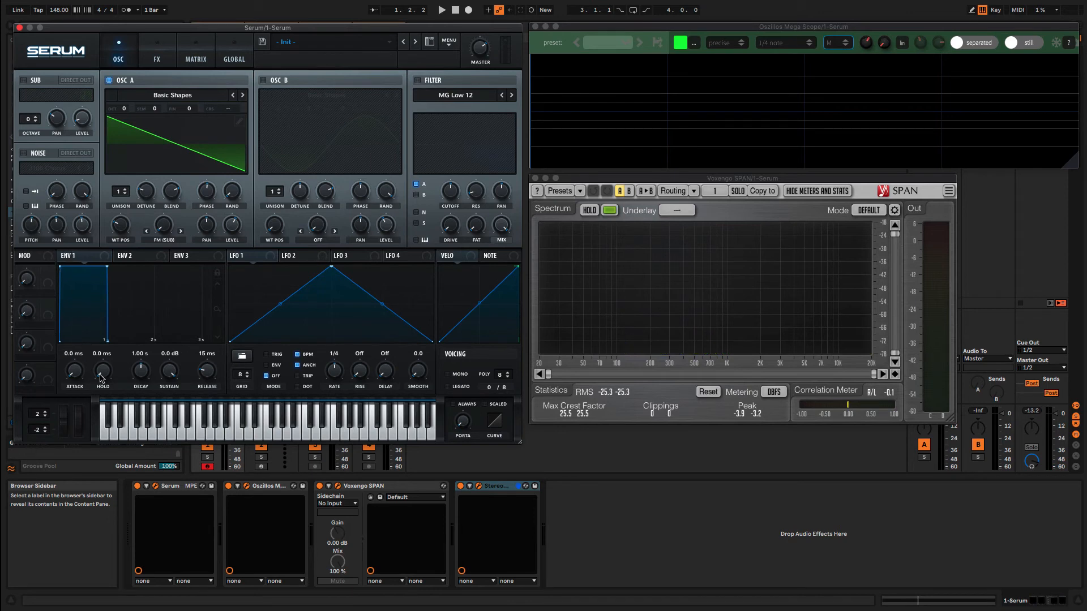
{"action": "left_click_drag", "start_coordinate": [59, 266], "coordinate": [95, 266]}
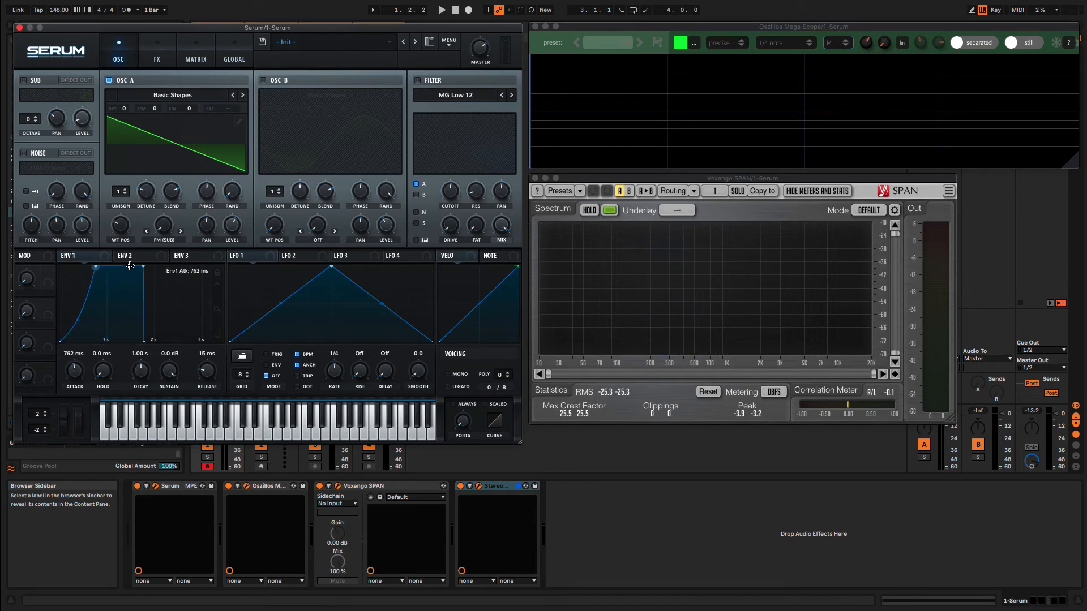
- Set Env 1's attack to 1.09 s and audition outward and inward attack curves, ending with a straight ramp
{"action": "double_click", "coordinate": [77, 318]}
{"action": "left_click_drag", "start_coordinate": [75, 372], "coordinate": [64, 447]}
{"action": "left_click_drag", "start_coordinate": [75, 363], "coordinate": [85, 269]}
{"action": "key", "text": "space"}
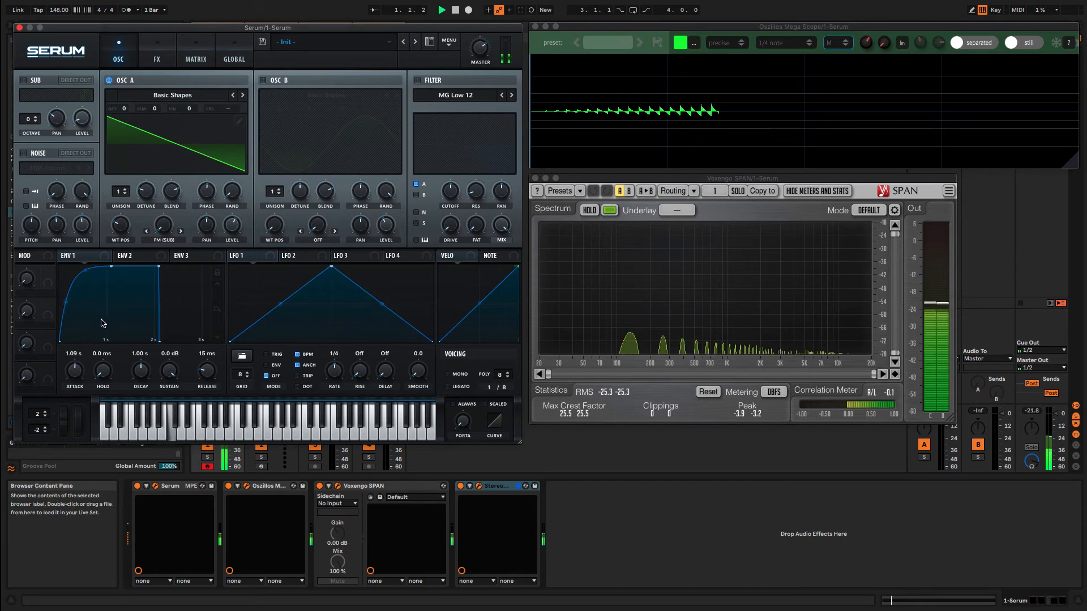
{"action": "left_click_drag", "start_coordinate": [98, 323], "coordinate": [92, 312]}
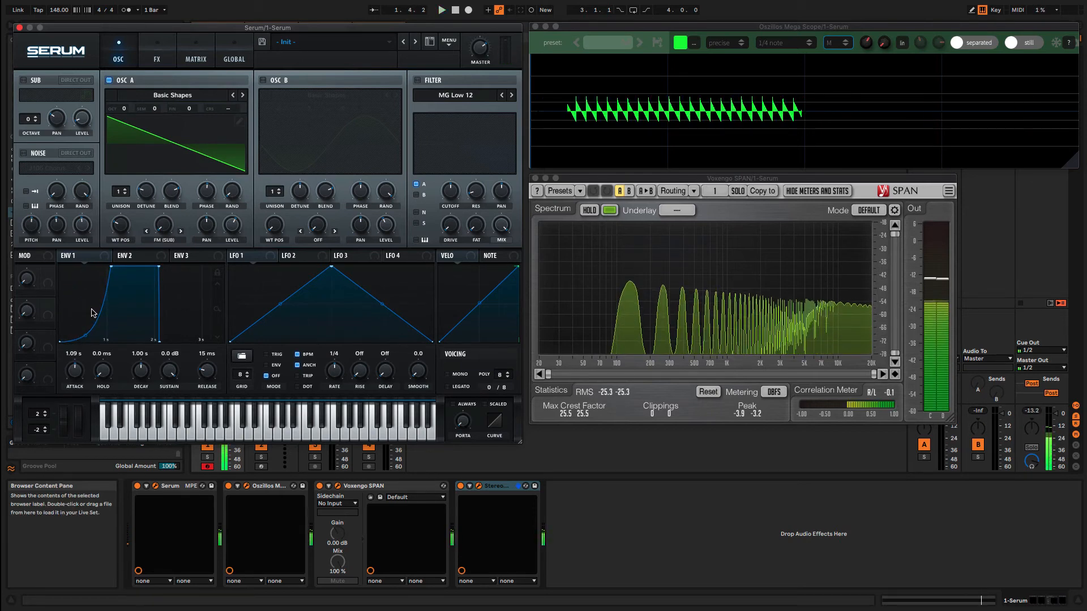
{"action": "left_click_drag", "start_coordinate": [94, 326], "coordinate": [83, 322]}
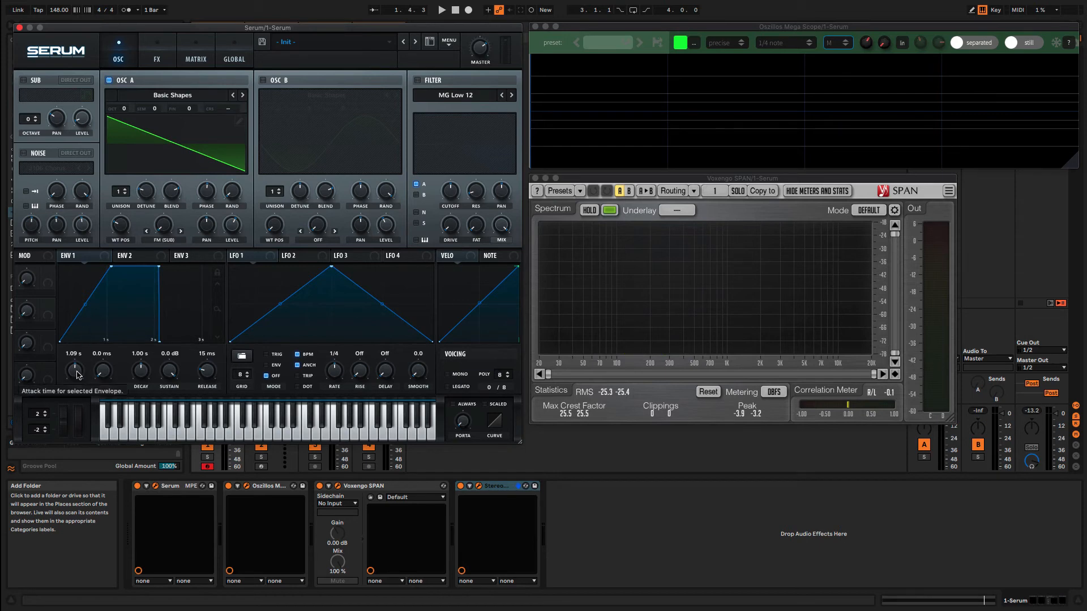
- Shape Env 1 as a pluck with attack 0.0 ms, decay 974 ms, sustain at -∞ dB and release 0.0 ms
{"action": "left_click_drag", "start_coordinate": [81, 383], "coordinate": [78, 455]}
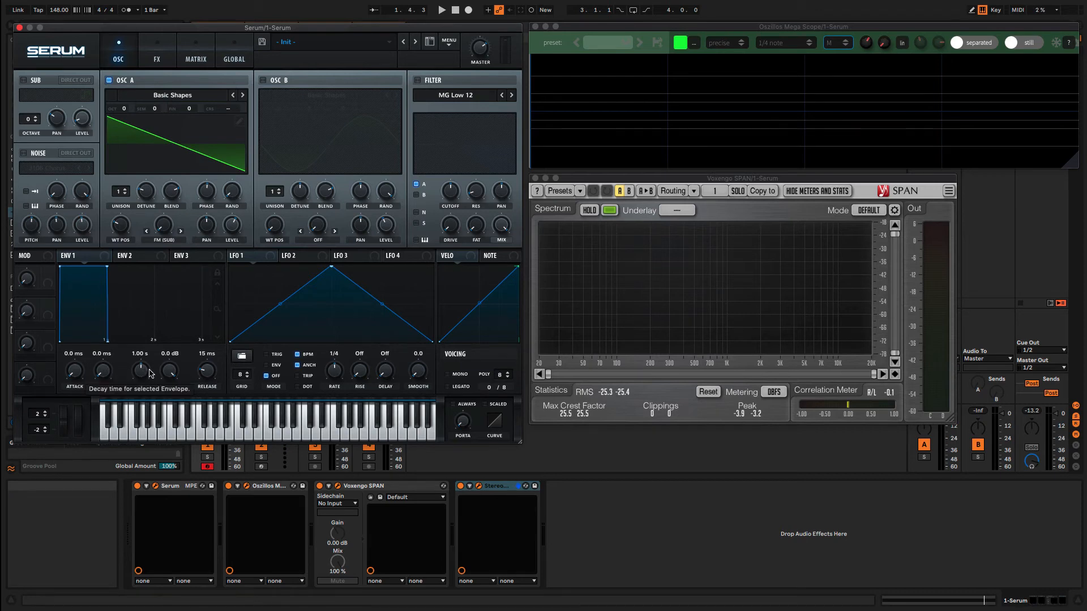
{"action": "left_click_drag", "start_coordinate": [144, 379], "coordinate": [166, 521]}
{"action": "left_click_drag", "start_coordinate": [205, 377], "coordinate": [206, 512]}
{"action": "left_click_drag", "start_coordinate": [139, 377], "coordinate": [141, 381]}
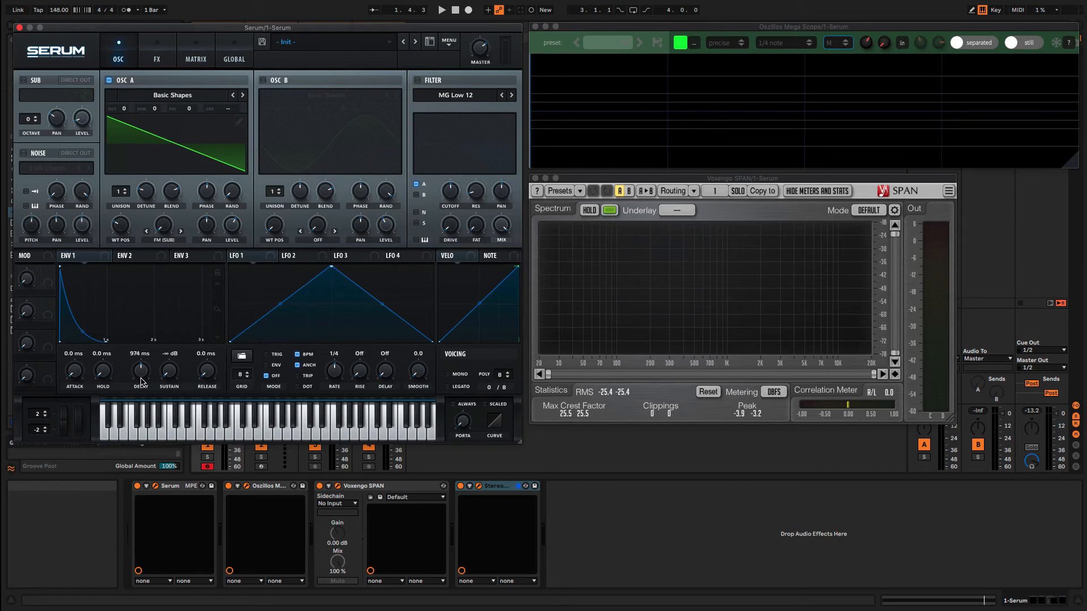
- Play notes while adjusting Env 1's decay to 1.16 s and its sustain to -11.7 dB
{"action": "key", "text": "a"}
{"action": "scroll", "coordinate": [147, 369], "scroll_direction": "up", "scroll_amount": 5}
{"action": "scroll", "coordinate": [146, 373], "scroll_direction": "down", "scroll_amount": 3}
{"action": "left_click_drag", "start_coordinate": [169, 373], "coordinate": [168, 320]}
{"action": "scroll", "coordinate": [169, 374], "scroll_direction": "down", "scroll_amount": 2}
{"action": "scroll", "coordinate": [169, 373], "scroll_direction": "up", "scroll_amount": 9}
{"action": "key", "text": "a"}
- Set Env 1's attack to 717 ms and its release to 622 ms, replaying the note after each change
{"action": "left_click_drag", "start_coordinate": [70, 372], "coordinate": [87, 326]}
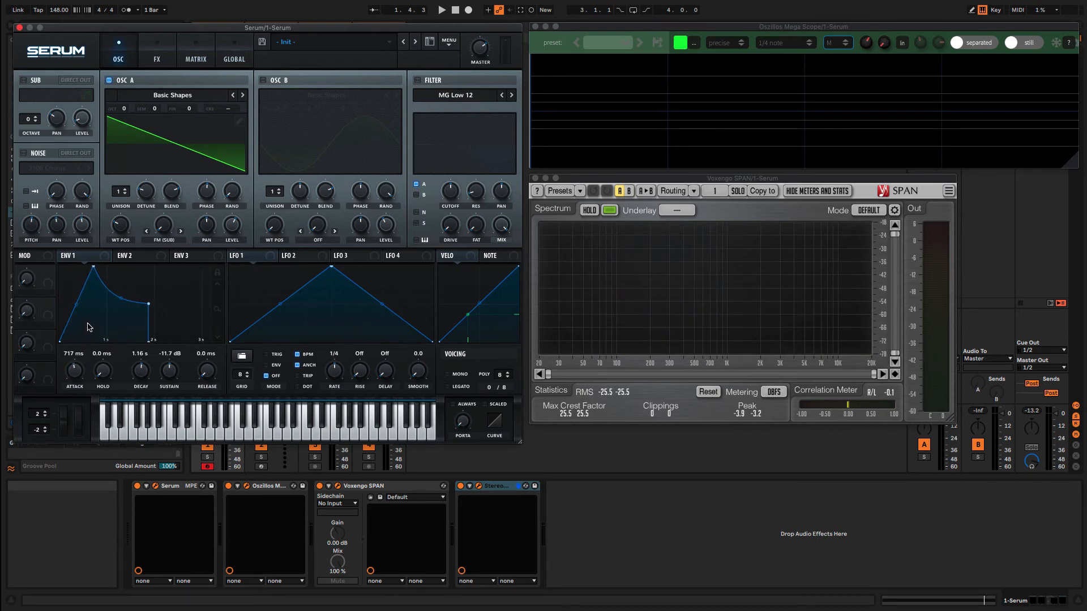
{"action": "key", "text": "a"}
{"action": "left_click_drag", "start_coordinate": [210, 378], "coordinate": [208, 321]}
{"action": "key", "text": "a"}
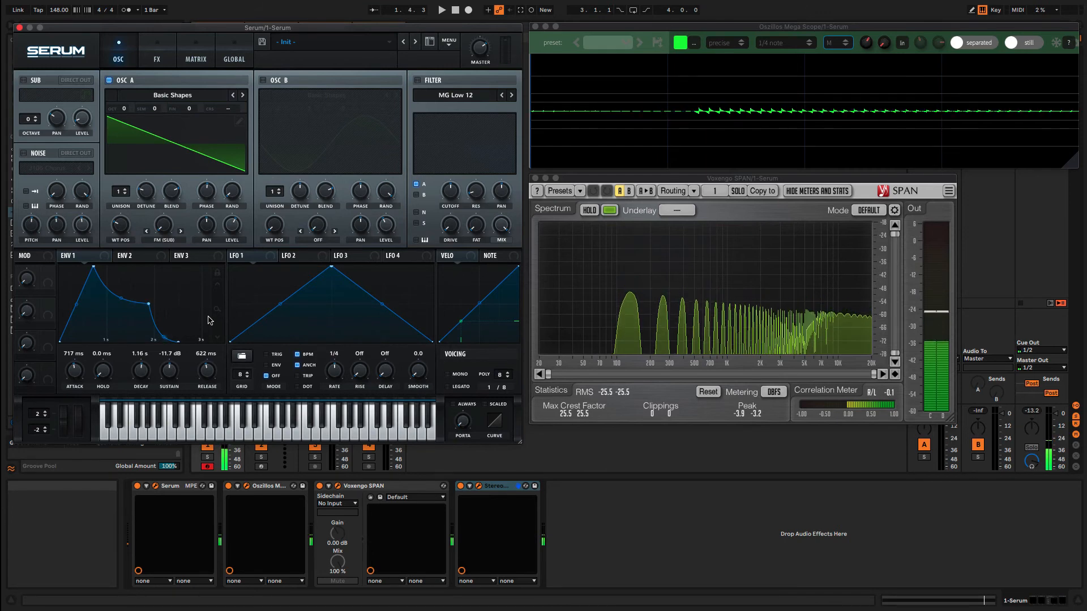
{"action": "key", "text": "a"}
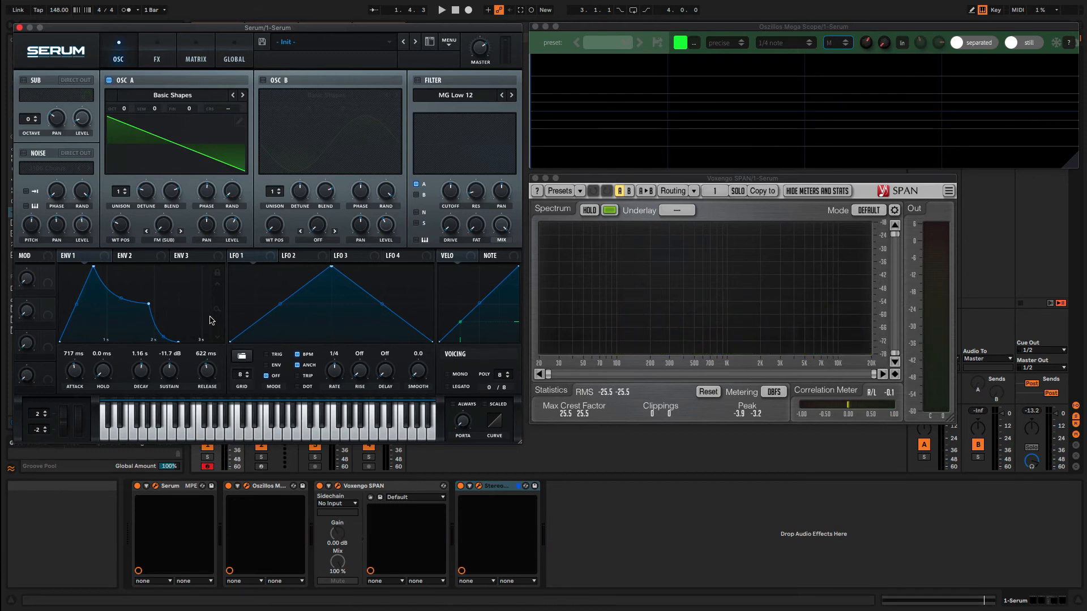
- Audition Env 1 with a 3.10 s release, and shorten the release to 753 ms
{"action": "left_click_drag", "start_coordinate": [207, 371], "coordinate": [217, 356]}
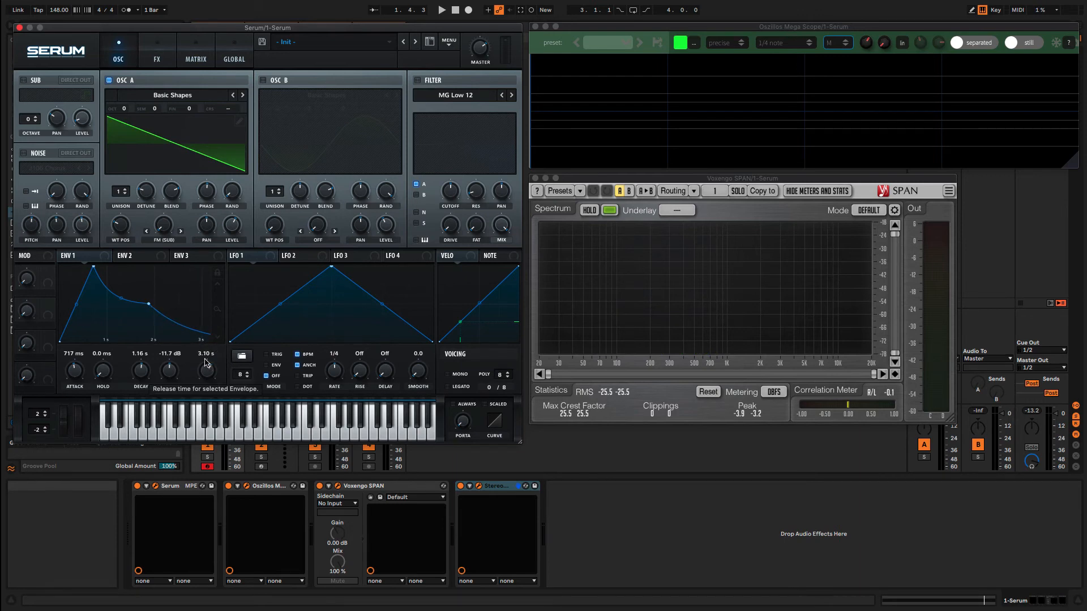
{"action": "key", "text": "a"}
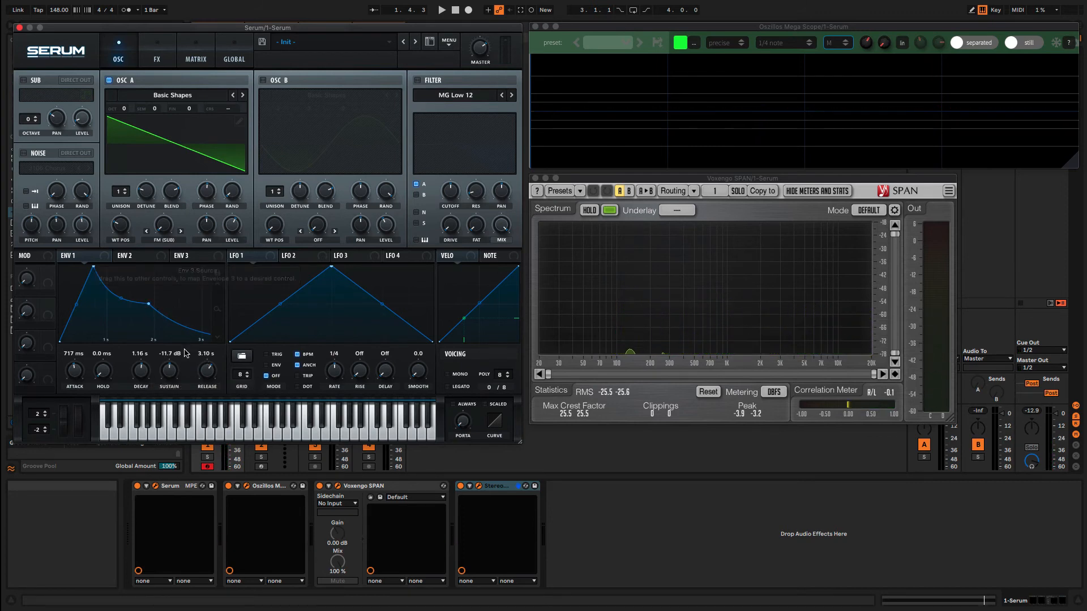
{"action": "left_click_drag", "start_coordinate": [207, 373], "coordinate": [207, 395]}
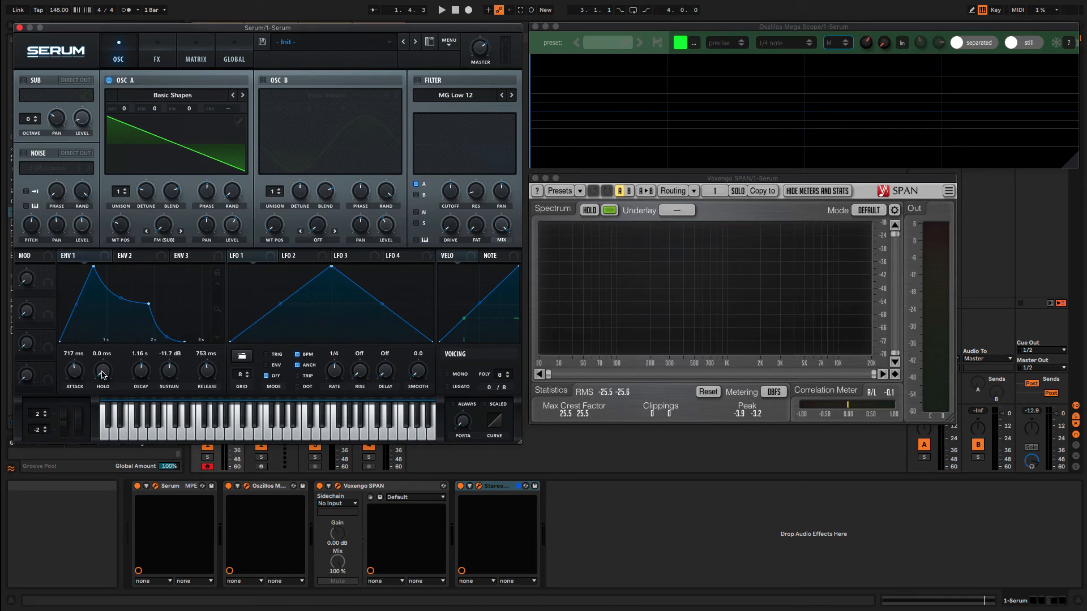
- Raise Env 1's hold to 865 ms, replay the note, and reduce the hold to 446 ms
{"action": "left_click_drag", "start_coordinate": [102, 375], "coordinate": [113, 325]}
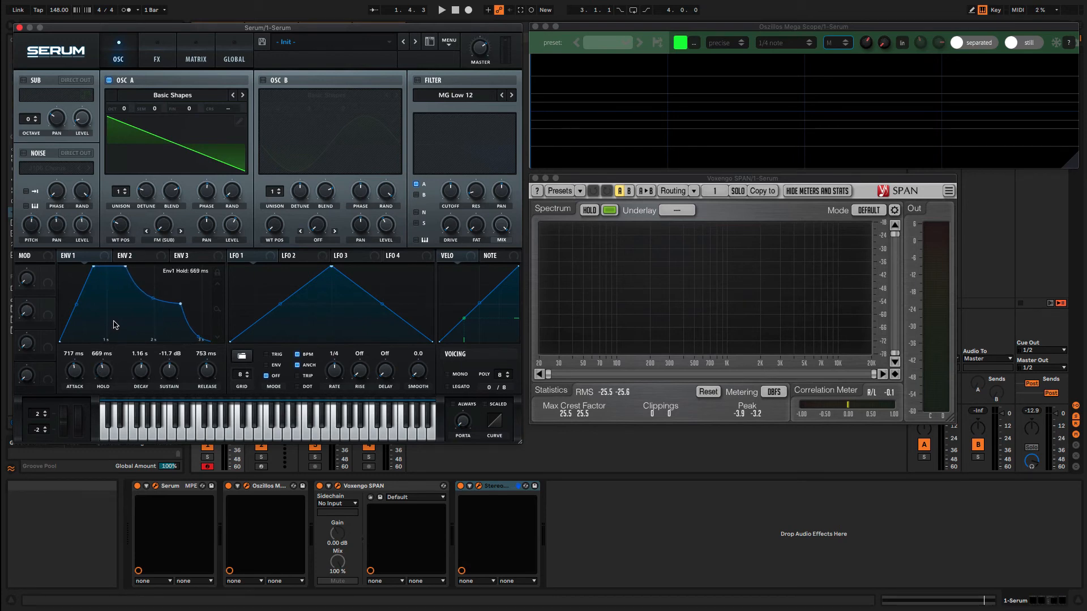
{"action": "scroll", "coordinate": [106, 371], "scroll_direction": "up", "scroll_amount": 5}
{"action": "scroll", "coordinate": [106, 371], "scroll_direction": "down", "scroll_amount": 2}
{"action": "key", "text": "a"}
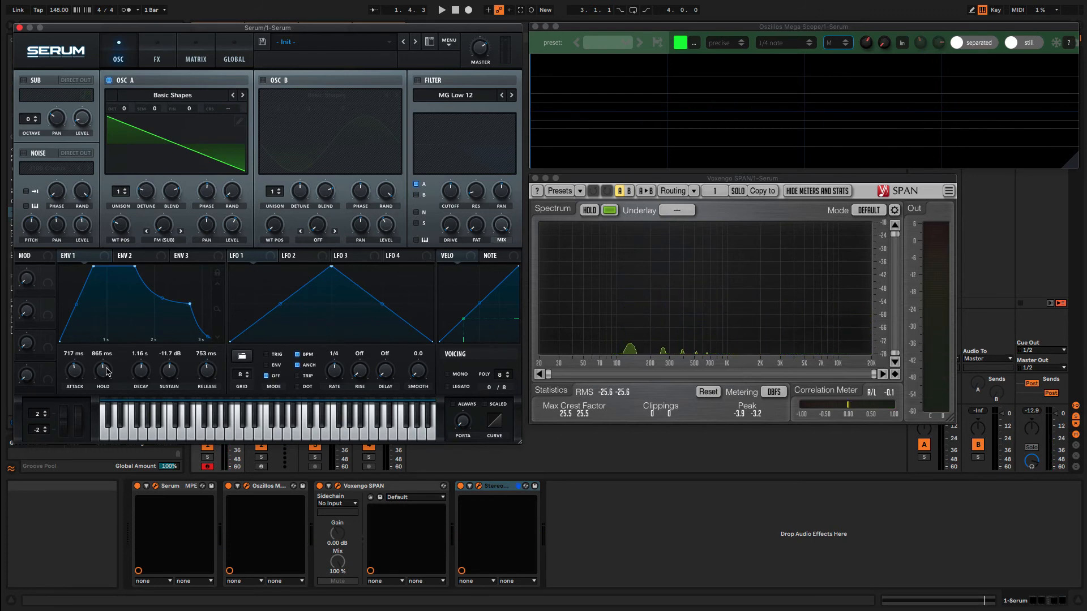
{"action": "left_click_drag", "start_coordinate": [107, 370], "coordinate": [100, 379]}
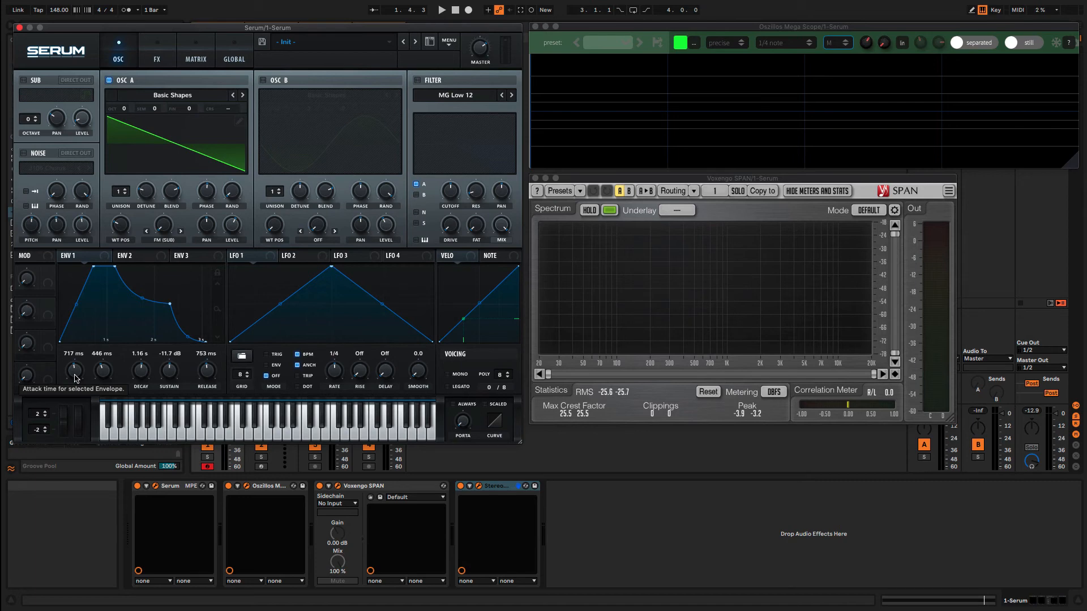
- Reshape Env 1 into a pluck with 0.2 ms attack, 0.0 ms hold, 704 ms decay, -∞ sustain and 156 ms release, and play a note
{"action": "left_click_drag", "start_coordinate": [75, 378], "coordinate": [153, 441]}
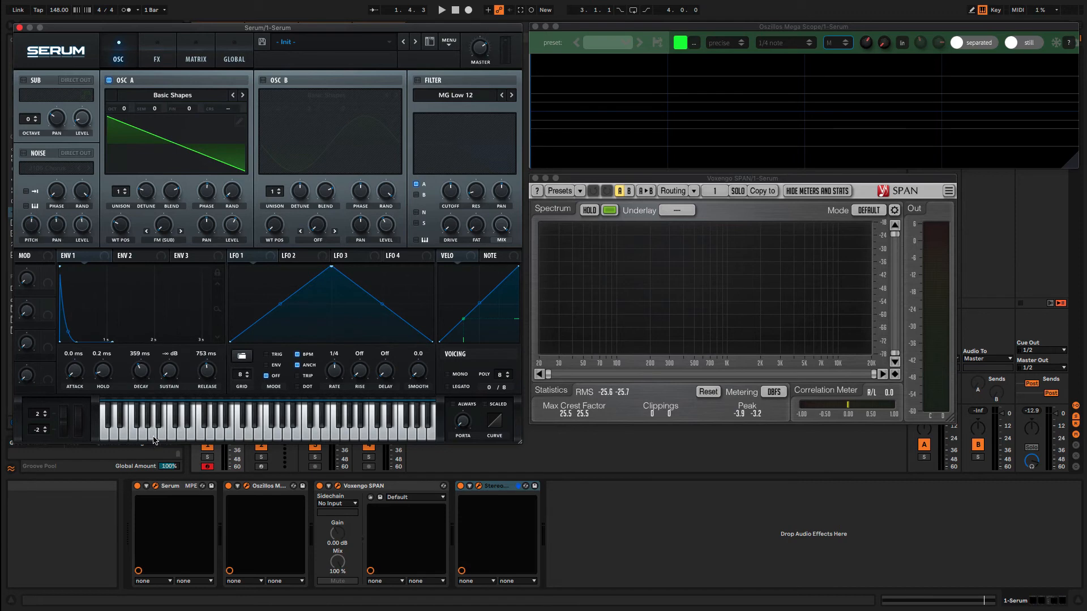
{"action": "left_click_drag", "start_coordinate": [104, 378], "coordinate": [113, 429]}
{"action": "scroll", "coordinate": [150, 373], "scroll_direction": "up", "scroll_amount": 5}
{"action": "scroll", "coordinate": [145, 375], "scroll_direction": "down", "scroll_amount": 1}
{"action": "scroll", "coordinate": [208, 379], "scroll_direction": "down", "scroll_amount": 5}
{"action": "key", "text": "a"}
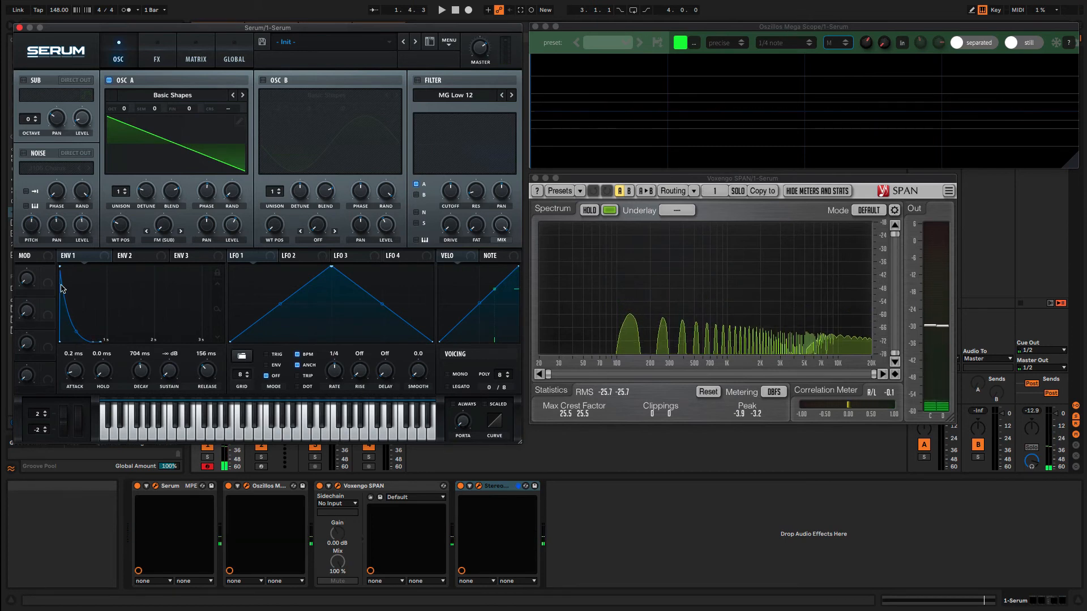
- Audition Env 1 with a 551 ms decay, and set its attack to 0.0 ms and its decay to 828 ms
{"action": "left_click_drag", "start_coordinate": [141, 369], "coordinate": [145, 368]}
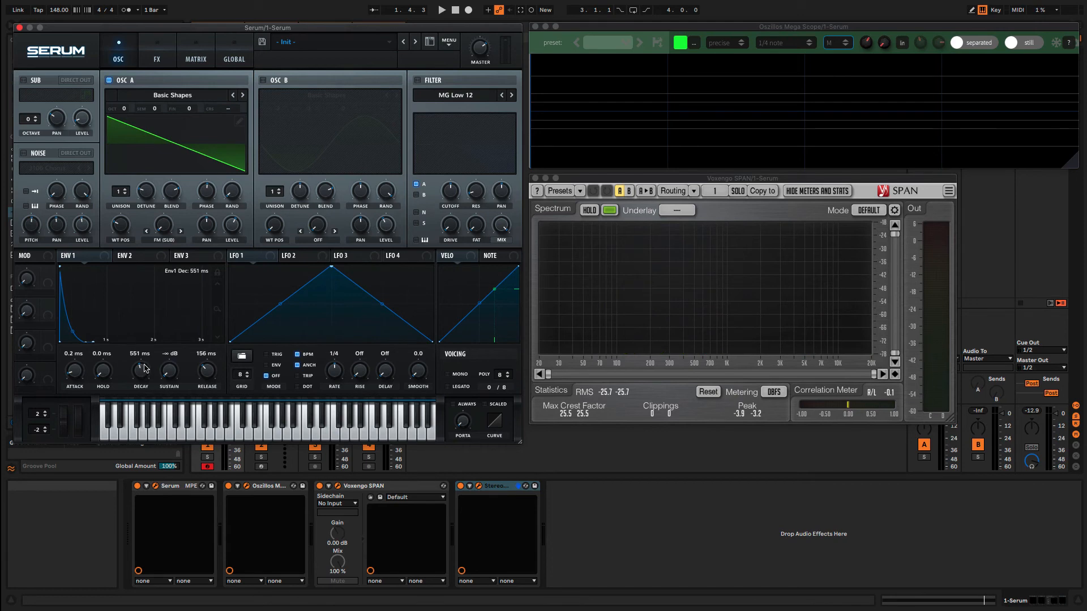
{"action": "key", "text": "a"}
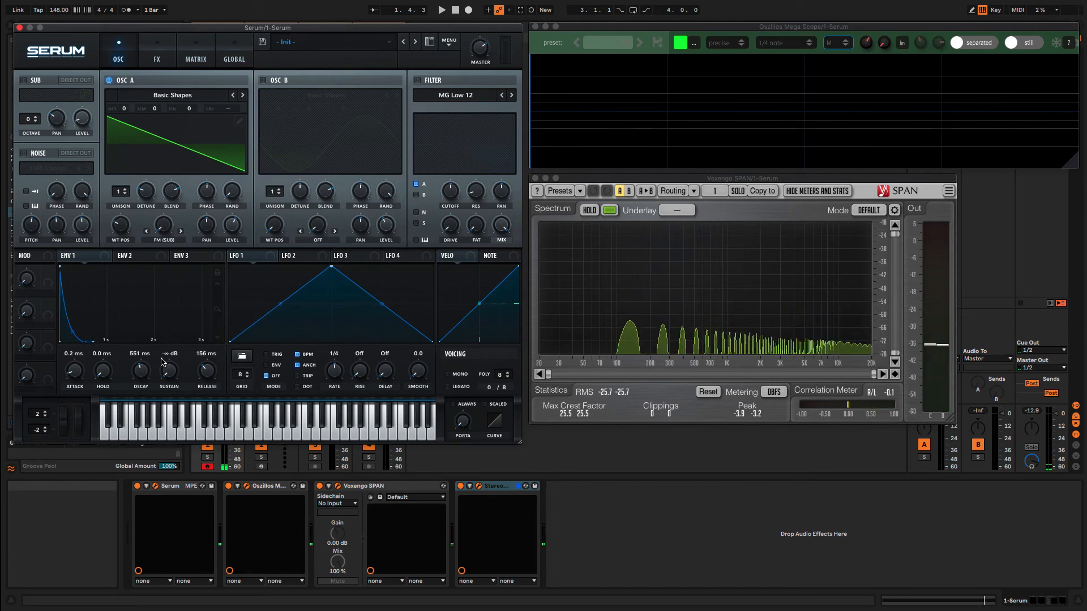
{"action": "left_click_drag", "start_coordinate": [74, 375], "coordinate": [143, 373]}
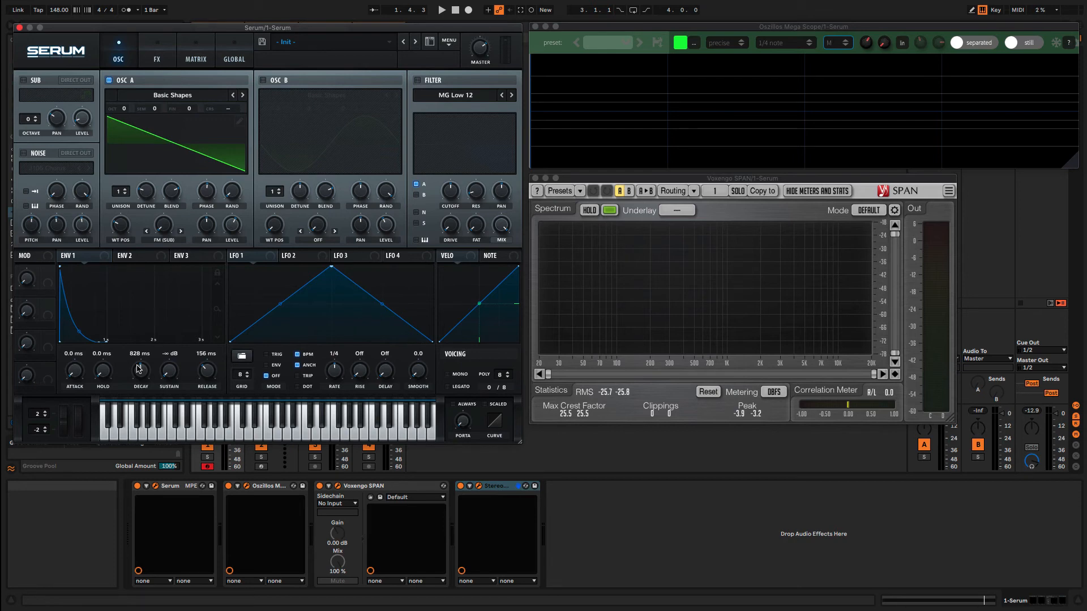
- Reshape Env 3 with a 2.84 s decay and a 4.85% sustain
{"action": "left_click", "coordinate": [139, 258]}
{"action": "left_click", "coordinate": [195, 257]}
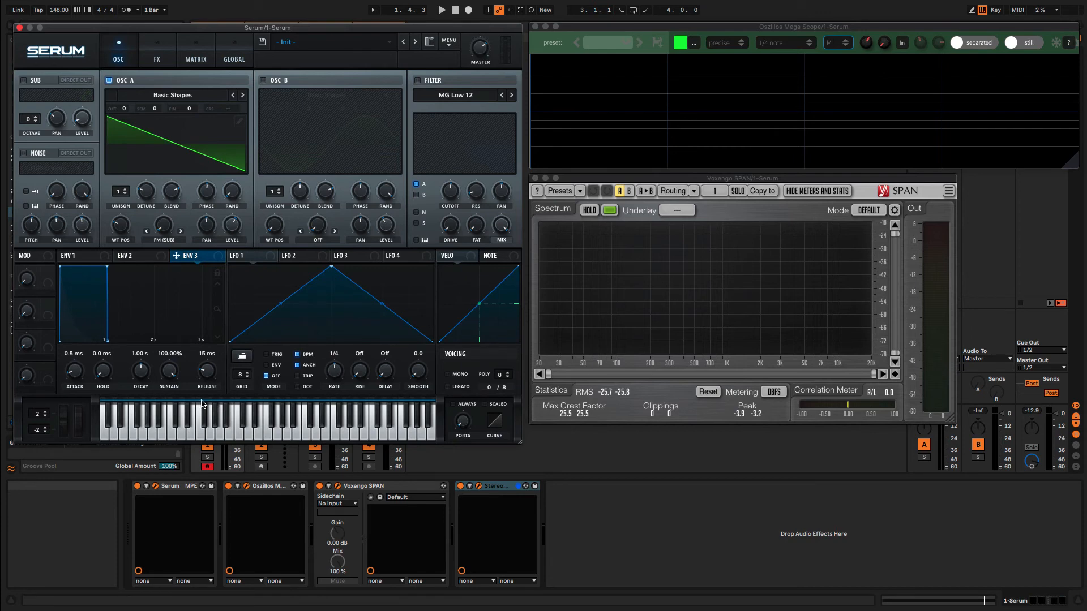
{"action": "scroll", "coordinate": [83, 375], "scroll_direction": "up", "scroll_amount": 1}
{"action": "left_click_drag", "start_coordinate": [107, 266], "coordinate": [195, 339]}
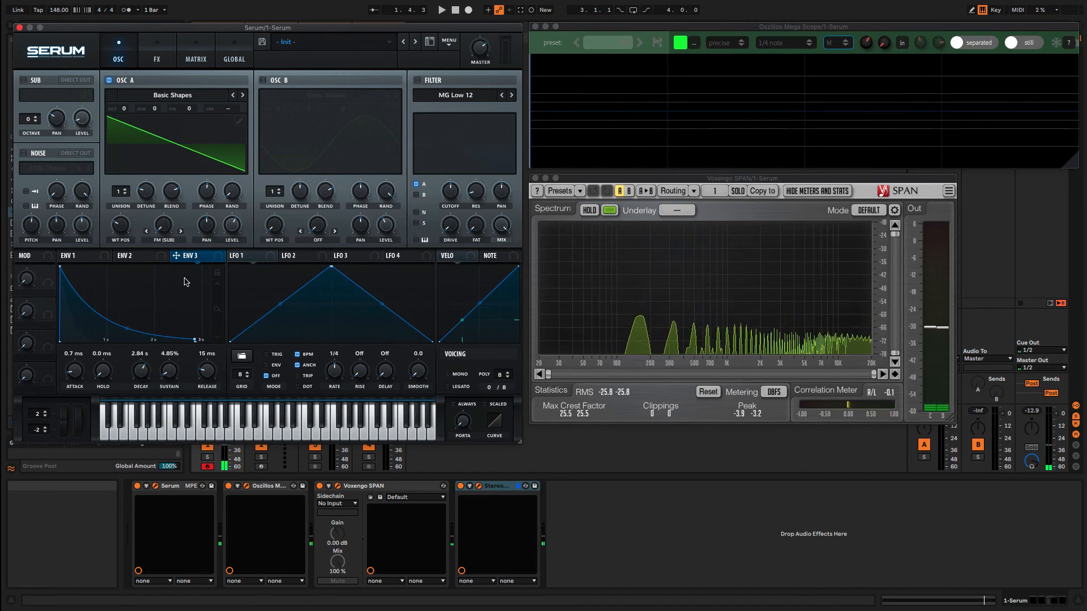
- Compare Env 1 and Env 2 with Env 3, and shorten Env 3's decay to 308 ms
{"action": "left_click", "coordinate": [91, 258]}
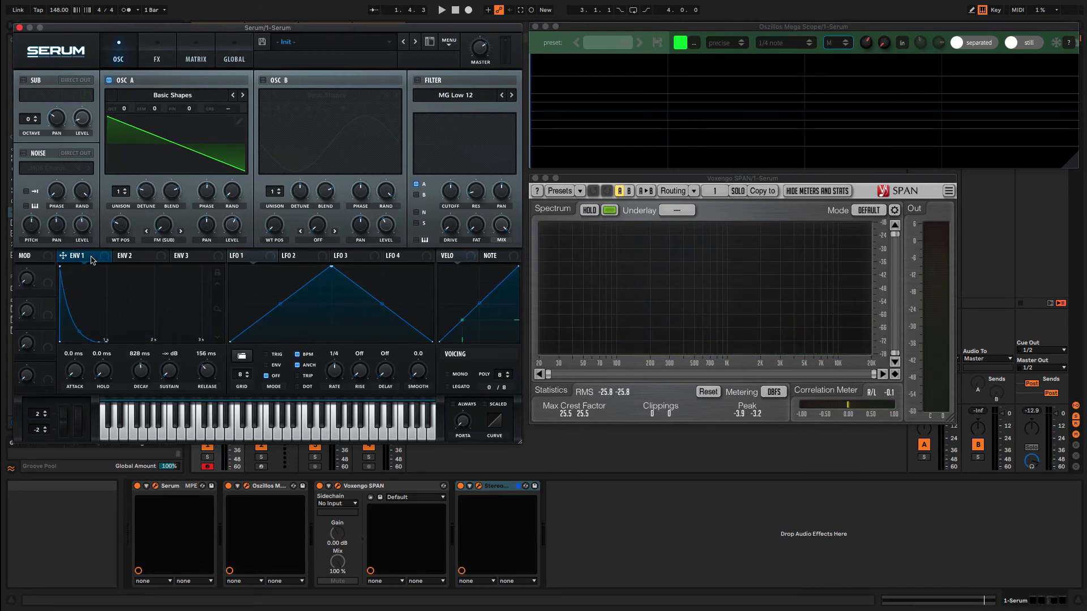
{"action": "left_click", "coordinate": [145, 257]}
{"action": "left_click", "coordinate": [189, 257]}
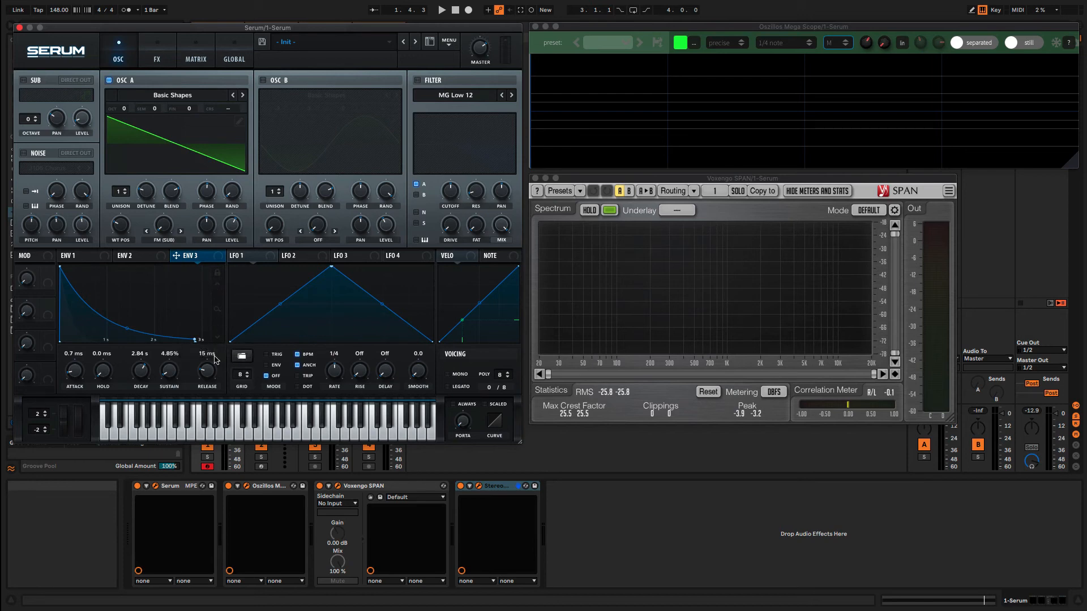
{"action": "left_click_drag", "start_coordinate": [141, 370], "coordinate": [139, 398]}
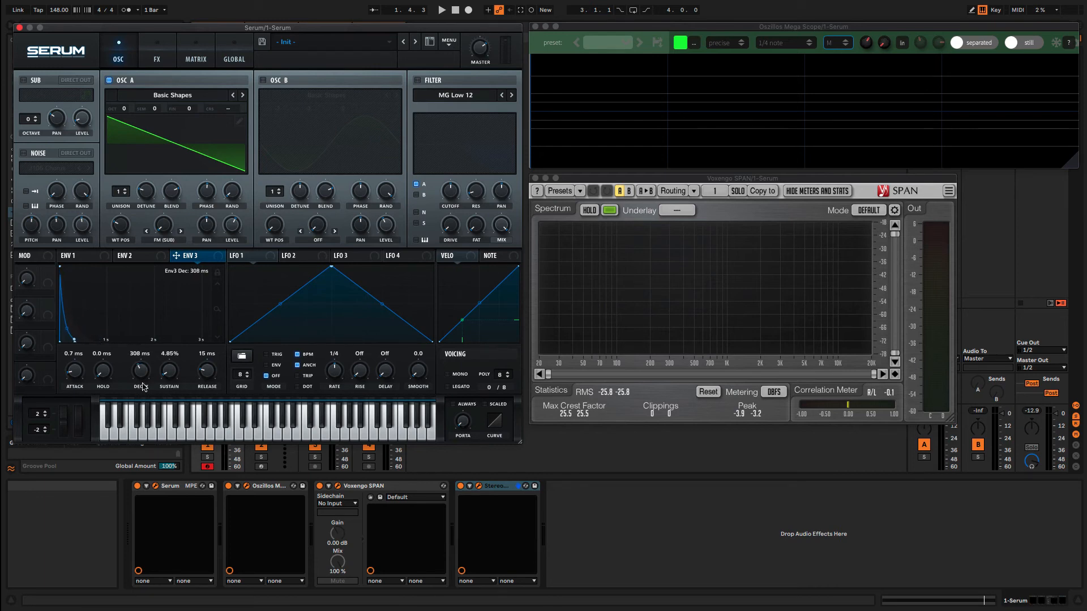
- Modulate Osc A's FM (Sub) amount with Env 3, and enable the sub oscillator at octave -1
{"action": "left_click_drag", "start_coordinate": [197, 259], "coordinate": [164, 225]}
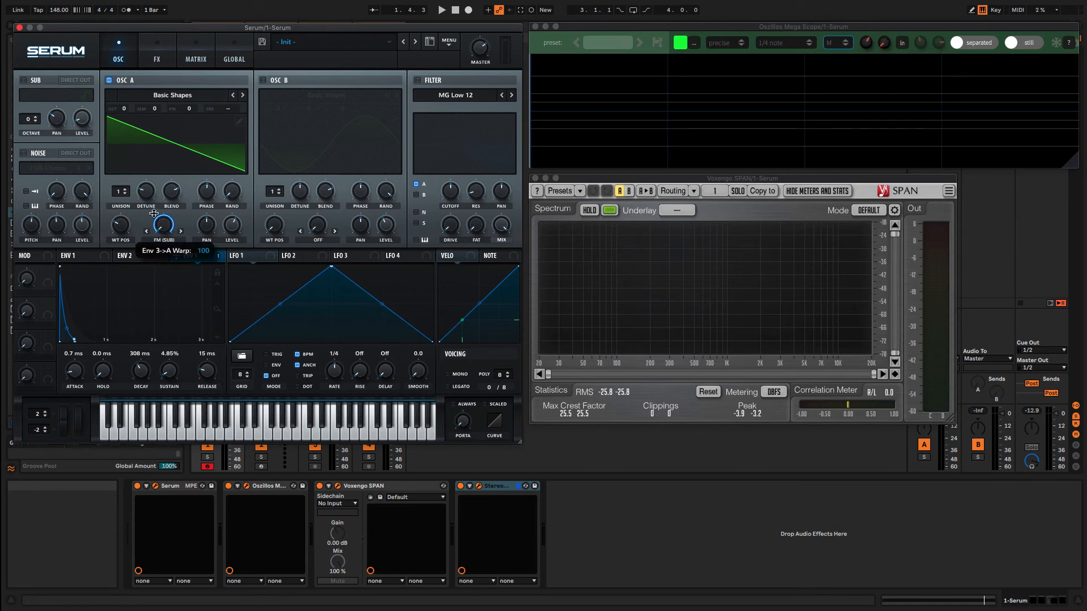
{"action": "key", "text": "a"}
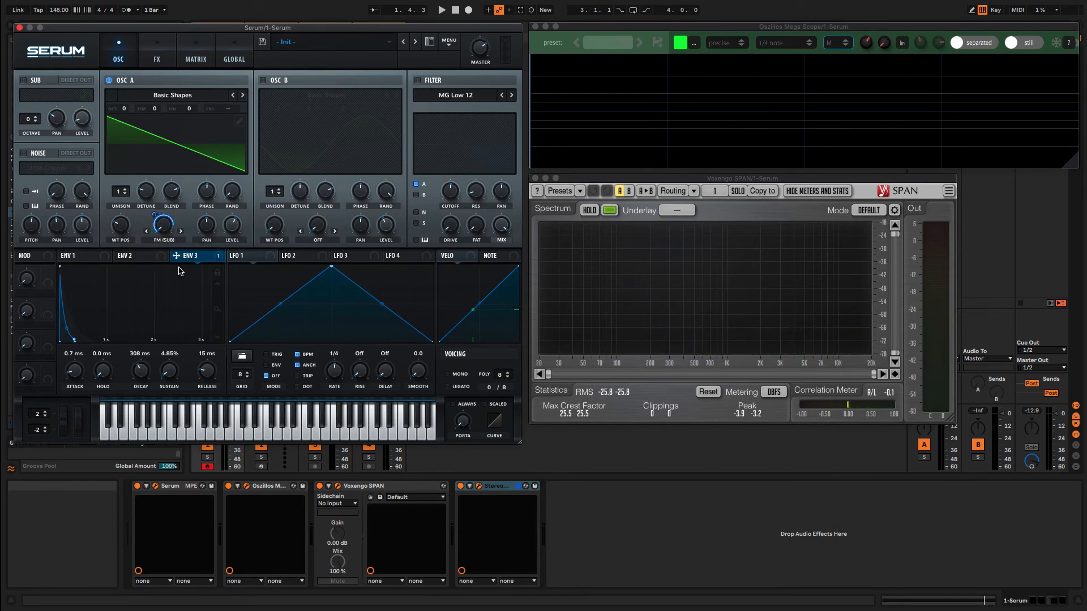
{"action": "left_click", "coordinate": [23, 80]}
{"action": "left_click_drag", "start_coordinate": [28, 120], "coordinate": [28, 127]}
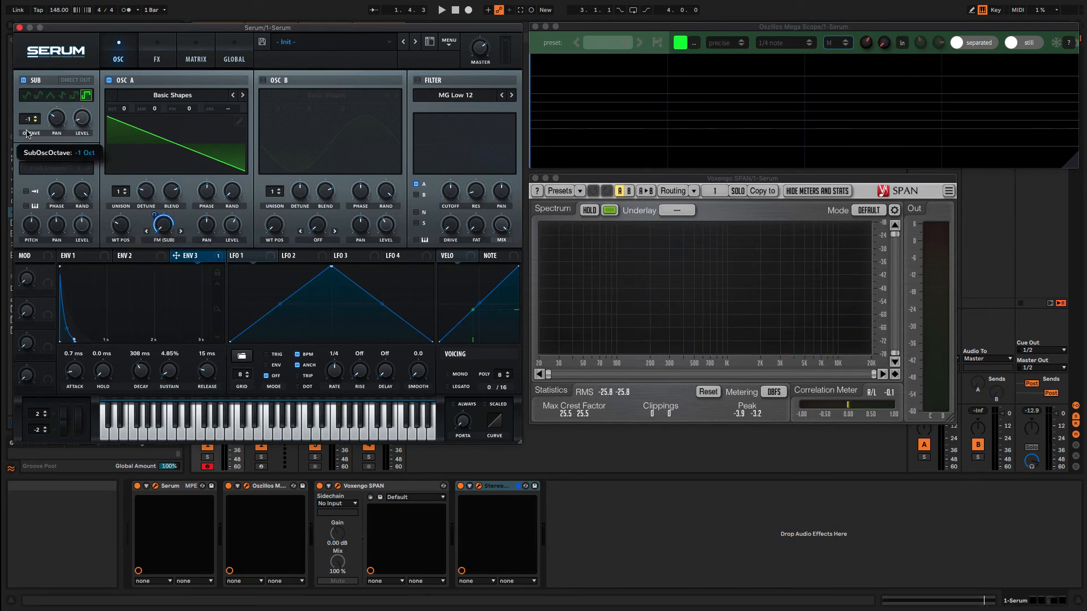
{"action": "left_click", "coordinate": [168, 240]}
{"action": "left_click", "coordinate": [174, 240]}
- Switch between Env 1, Env 2 and Env 3 to compare their shapes
{"action": "left_click", "coordinate": [144, 259]}
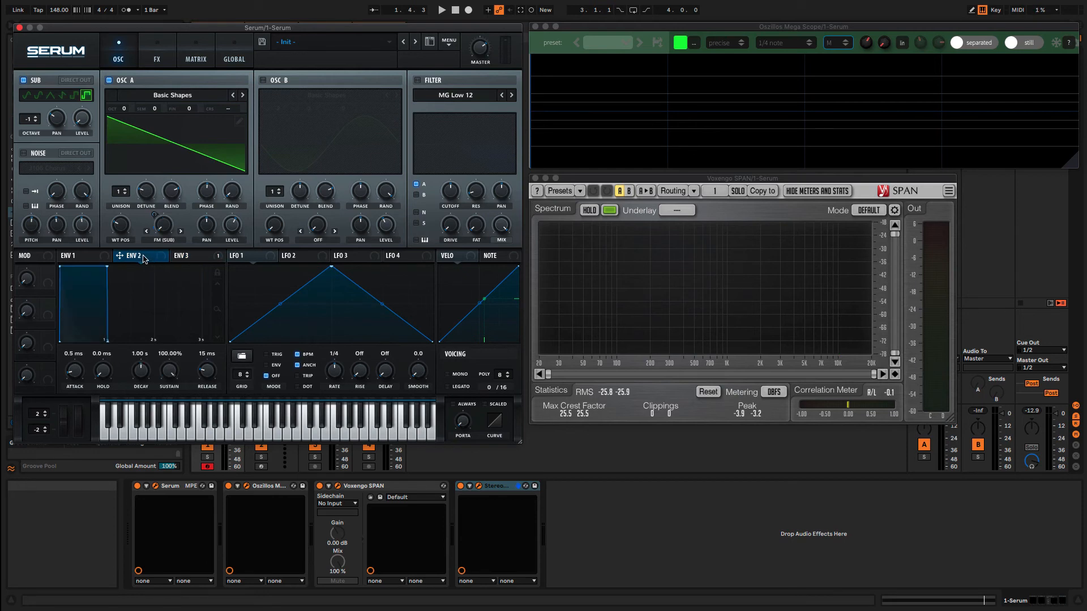
{"action": "left_click", "coordinate": [96, 258]}
{"action": "left_click", "coordinate": [146, 261]}
{"action": "left_click", "coordinate": [190, 261]}
{"action": "left_click", "coordinate": [130, 260]}
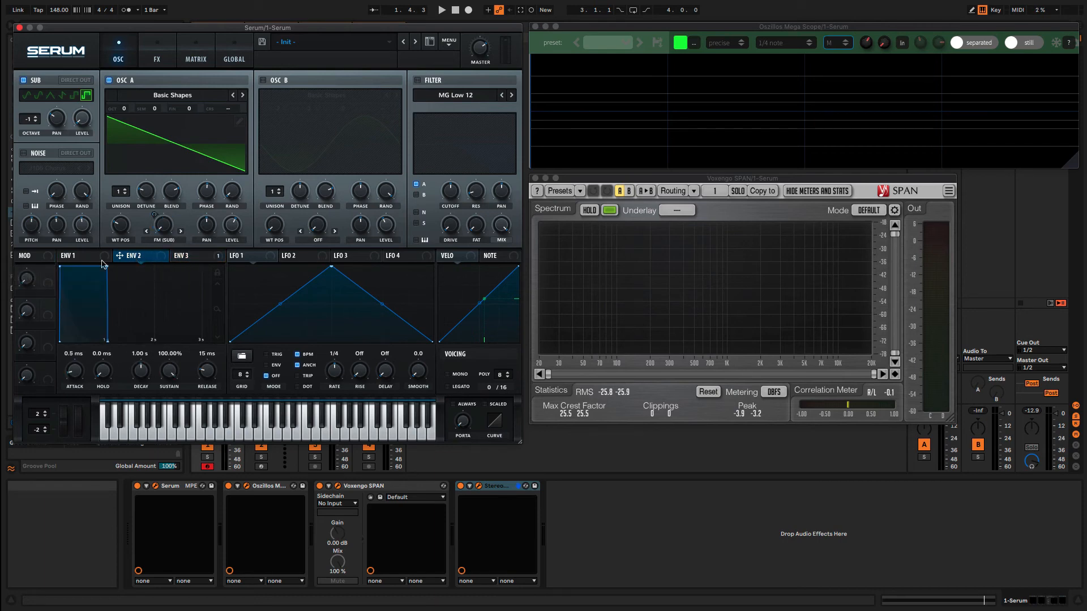
- Assign Env 1 to the filter's cutoff, resonance and pan, and to Osc A's FM (Sub), pan and level
{"action": "left_click", "coordinate": [76, 256]}
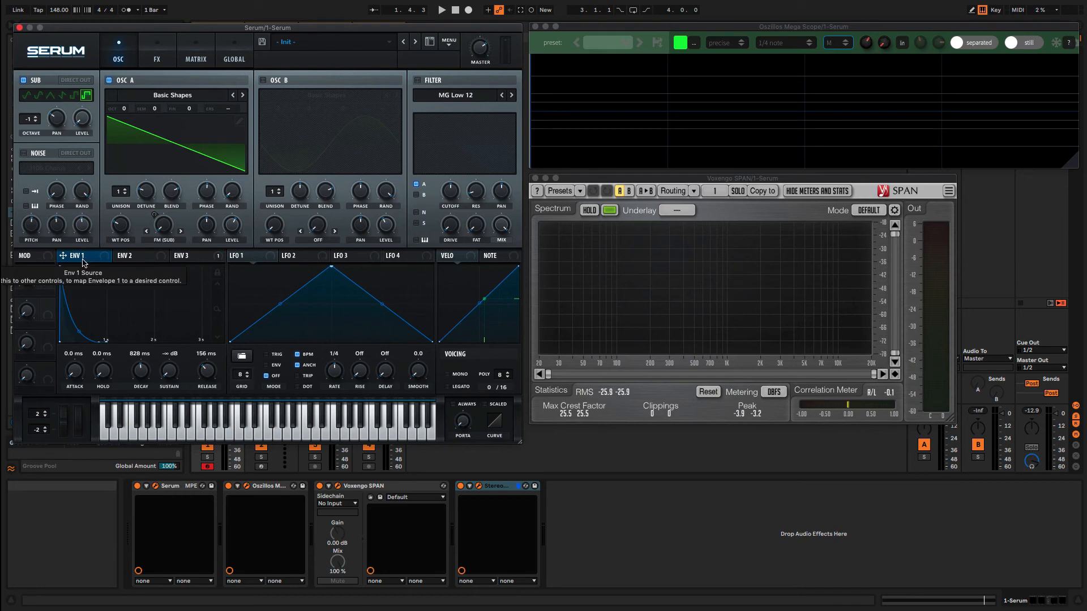
{"action": "left_click_drag", "start_coordinate": [90, 265], "coordinate": [451, 193]}
{"action": "left_click_drag", "start_coordinate": [102, 266], "coordinate": [207, 225]}
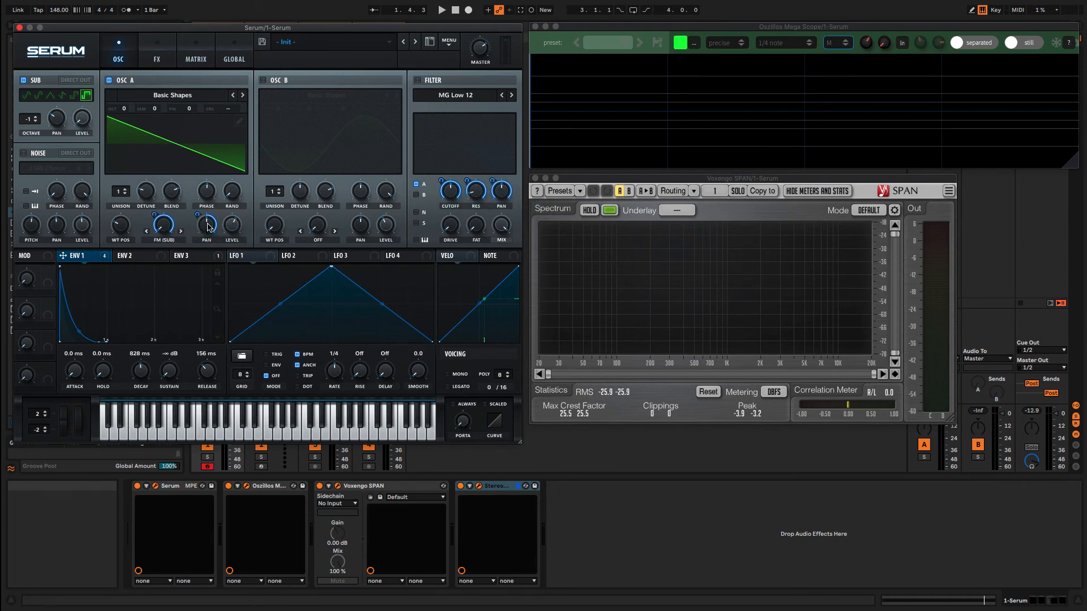
{"action": "left_click_drag", "start_coordinate": [88, 259], "coordinate": [232, 224]}
- Set Env 2 to a 3.31 s decay and 6.74% sustain, and assign it to Osc A's pan and Osc B's warp amount
{"action": "left_click", "coordinate": [151, 256]}
{"action": "left_click_drag", "start_coordinate": [106, 267], "coordinate": [196, 338]}
{"action": "left_click_drag", "start_coordinate": [141, 260], "coordinate": [317, 226]}
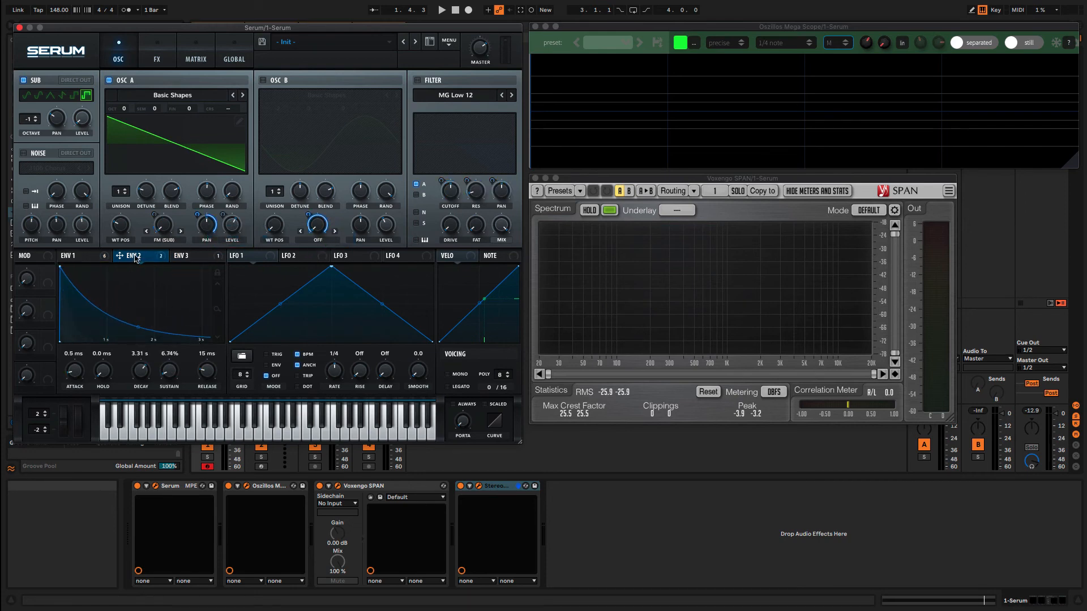
- Assign Env 2 to Osc B's blend and the noise phase, rand, pitch and level, and assign Env 3 to Osc A's level
{"action": "left_click_drag", "start_coordinate": [136, 258], "coordinate": [324, 192]}
{"action": "left_click_drag", "start_coordinate": [154, 259], "coordinate": [83, 191]}
{"action": "left_click_drag", "start_coordinate": [134, 259], "coordinate": [31, 225]}
{"action": "left_click_drag", "start_coordinate": [209, 260], "coordinate": [232, 225]}
- Select each of the three envelopes in turn to examine which controls it modulates
{"action": "left_click", "coordinate": [150, 259]}
{"action": "left_click", "coordinate": [77, 257]}
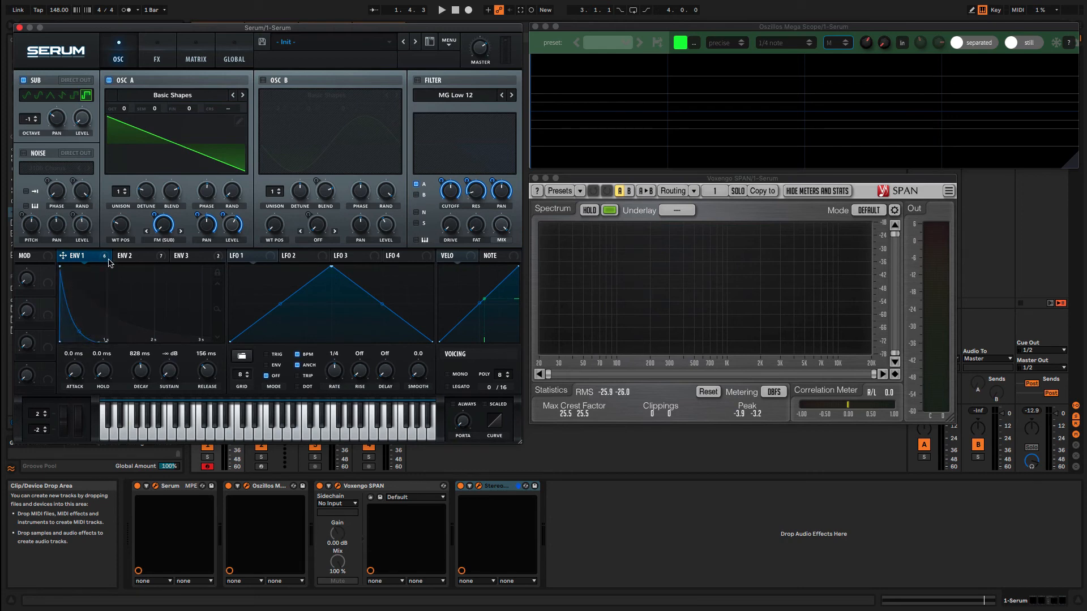
{"action": "left_click", "coordinate": [153, 259]}
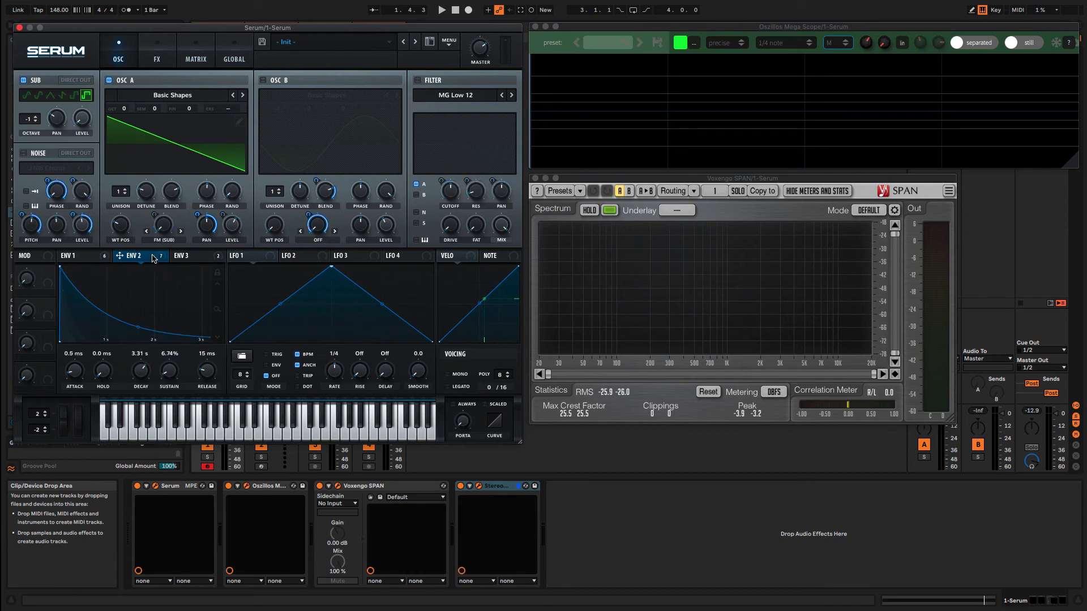
{"action": "left_click", "coordinate": [211, 258]}
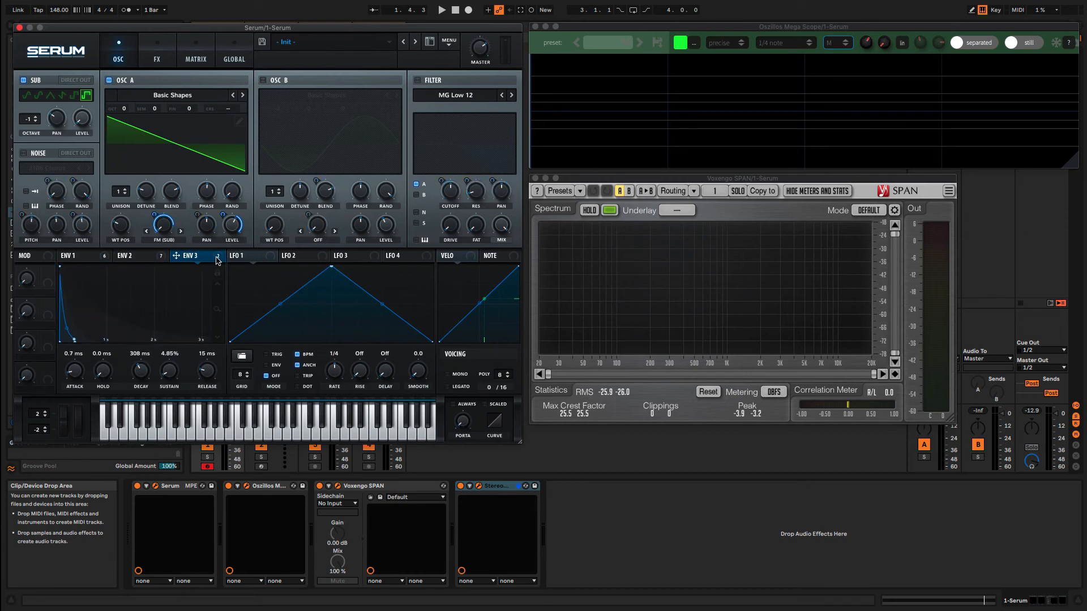
{"action": "left_click", "coordinate": [134, 256]}
{"action": "left_click", "coordinate": [82, 258]}
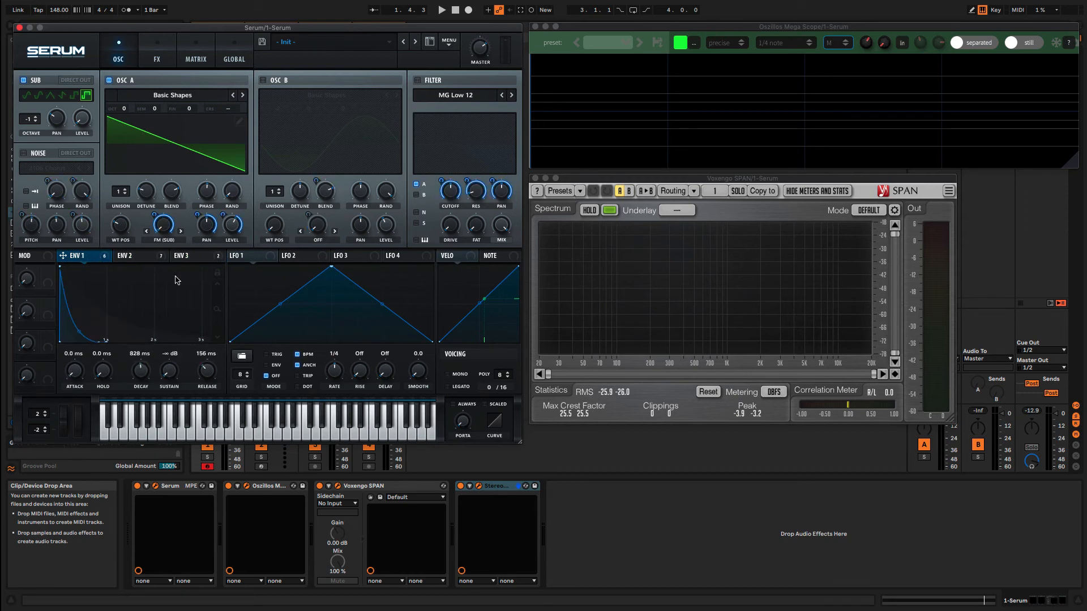
{"action": "left_click", "coordinate": [148, 259]}
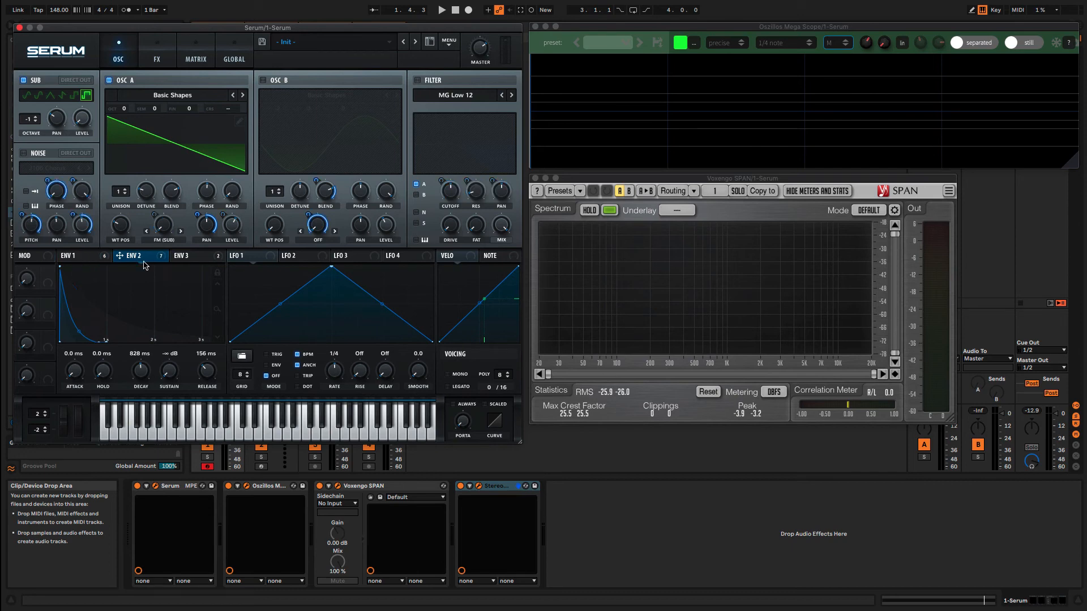
- Remove all modulators from Osc A's pan control
{"action": "right_click", "coordinate": [209, 228]}
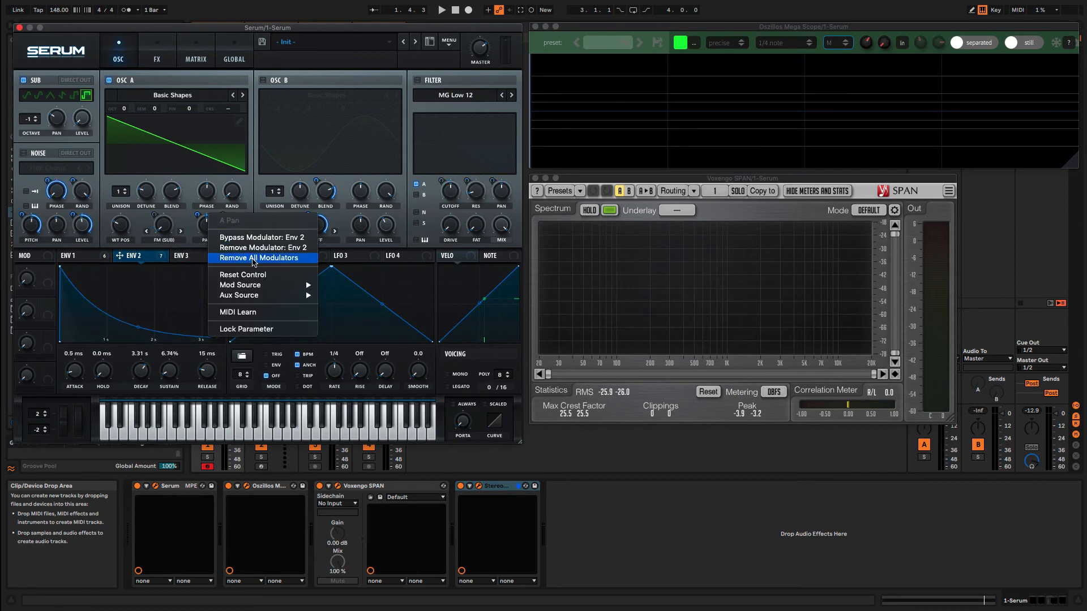
{"action": "left_click", "coordinate": [252, 259]}
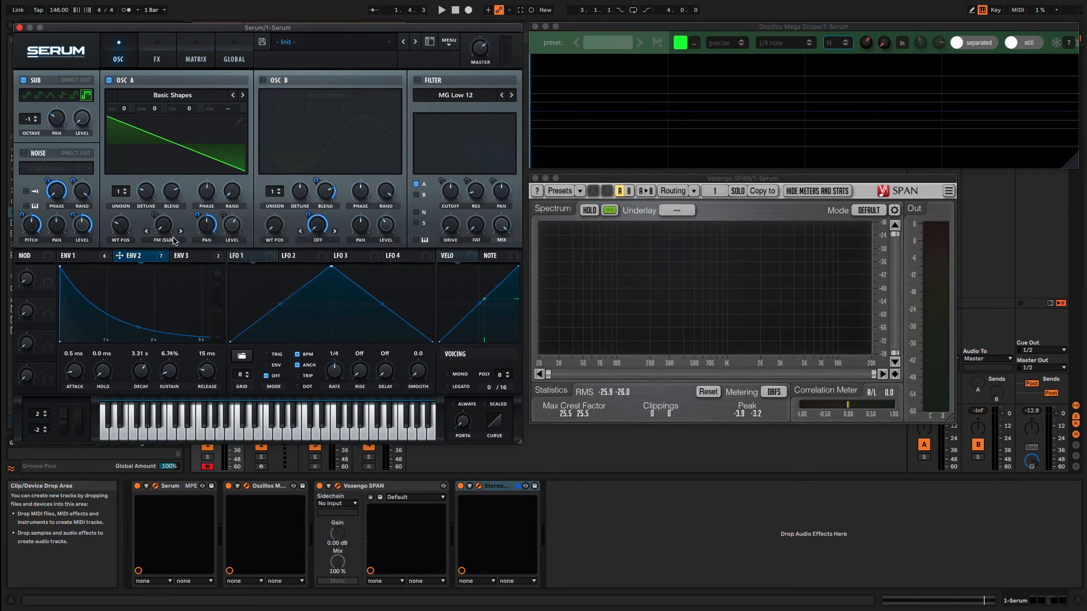
{"action": "right_click", "coordinate": [207, 229]}
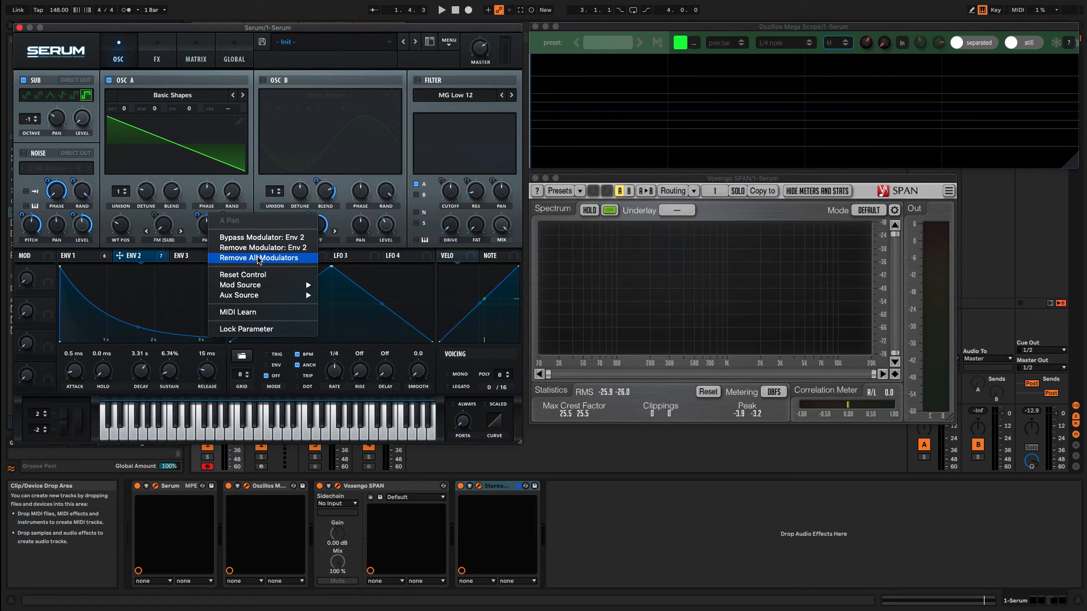
{"action": "left_click", "coordinate": [258, 259]}
{"action": "right_click", "coordinate": [234, 226]}
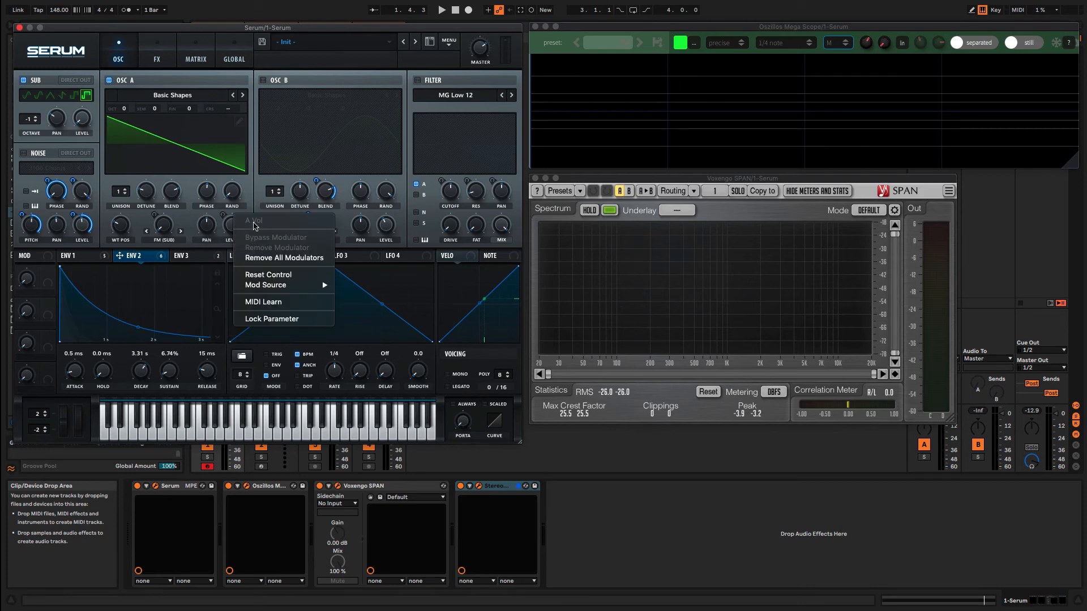
{"action": "left_click", "coordinate": [218, 226]}
{"action": "right_click", "coordinate": [317, 225]}
{"action": "left_click", "coordinate": [140, 258]}
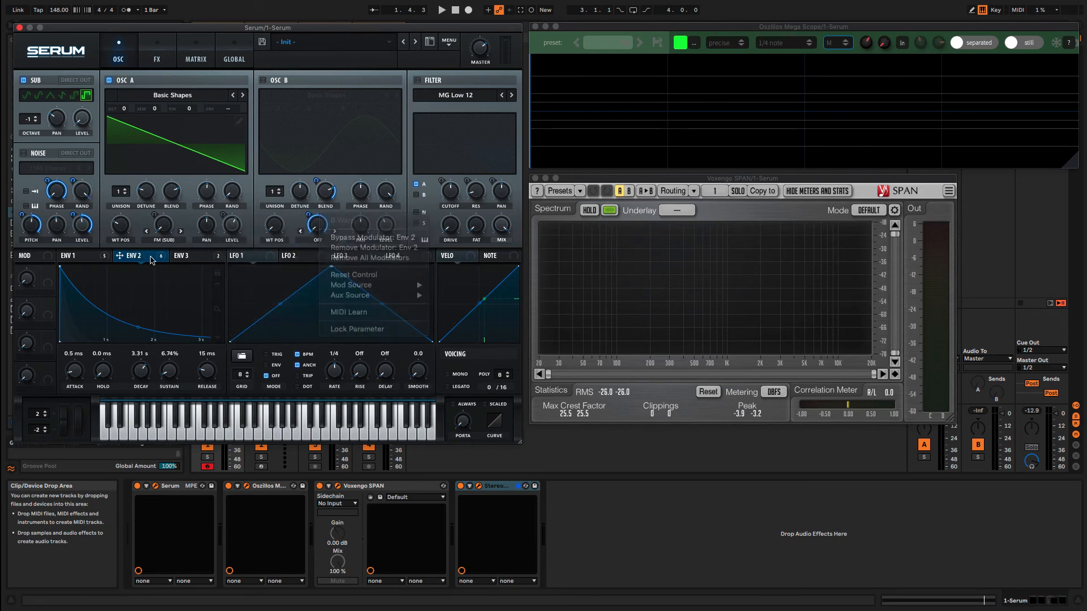
{"action": "right_click", "coordinate": [140, 259]}
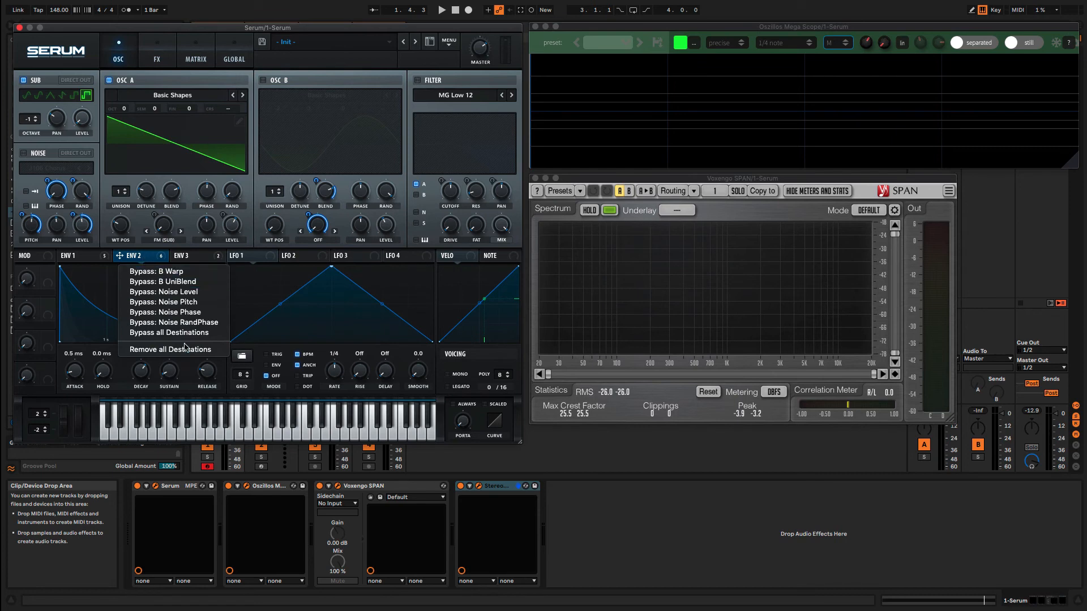
{"action": "left_click", "coordinate": [150, 260]}
- Bypass and re-enable Env 2's modulation of Osc B's warp twice
{"action": "right_click", "coordinate": [149, 260]}
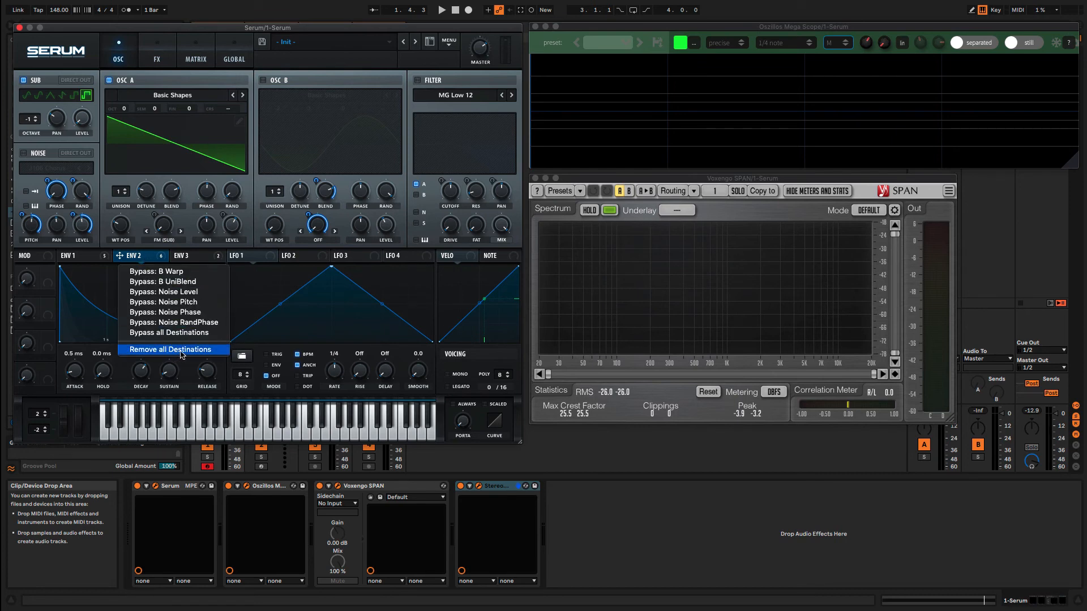
{"action": "left_click", "coordinate": [176, 274]}
{"action": "right_click", "coordinate": [149, 260]}
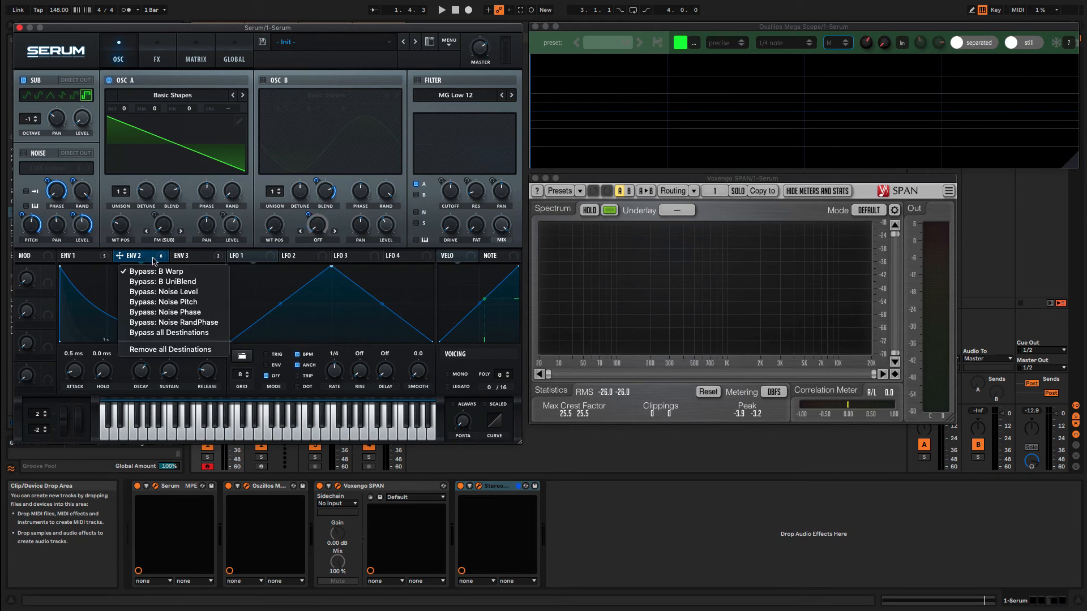
{"action": "left_click", "coordinate": [174, 276]}
{"action": "right_click", "coordinate": [144, 260]}
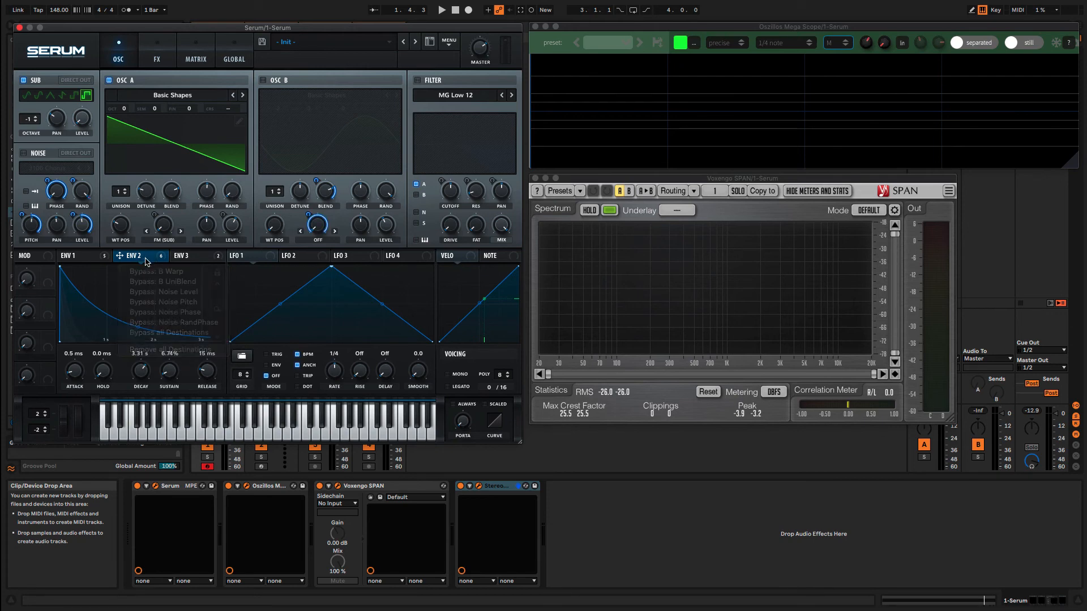
{"action": "left_click", "coordinate": [154, 275]}
{"action": "right_click", "coordinate": [141, 261]}
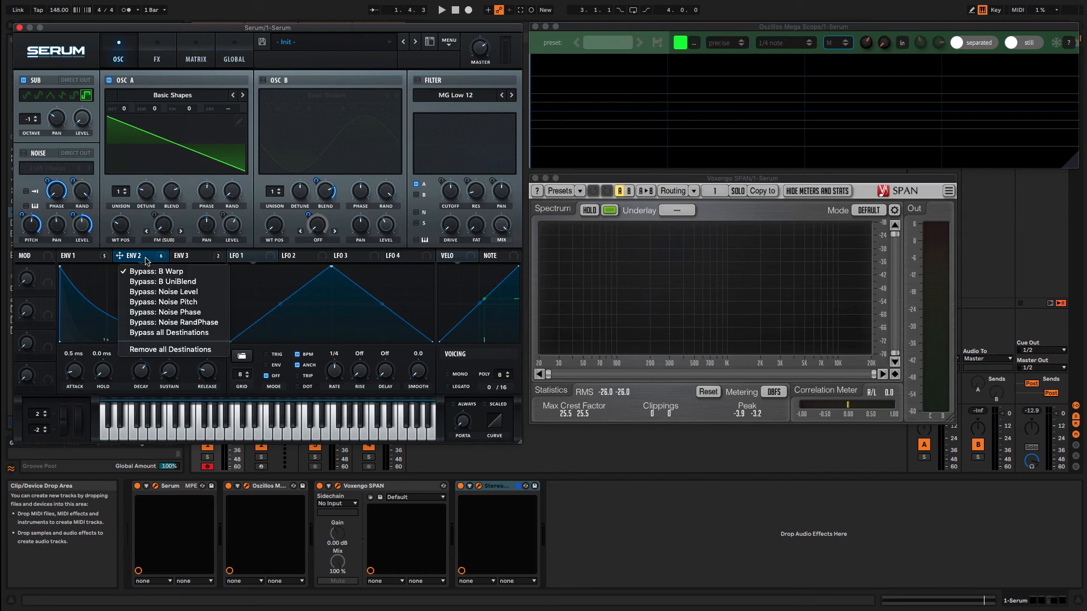
{"action": "left_click", "coordinate": [157, 274]}
- Remove all of Env 2's modulation destinations
{"action": "right_click", "coordinate": [141, 261]}
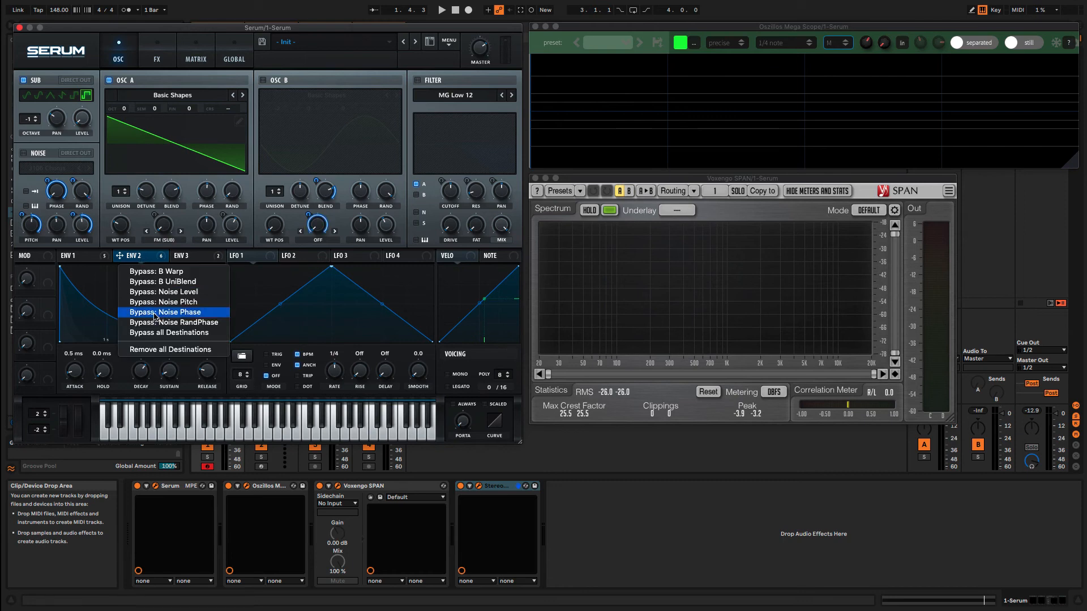
{"action": "left_click", "coordinate": [157, 347]}
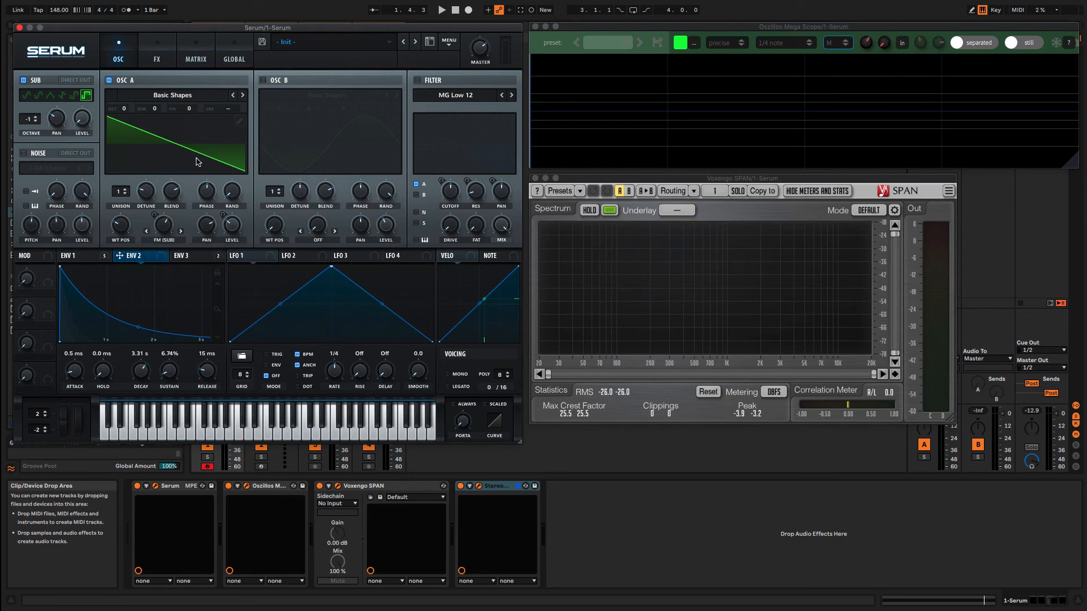
- Reset the patch with Init Preset and turn on the filter
{"action": "left_click", "coordinate": [456, 49]}
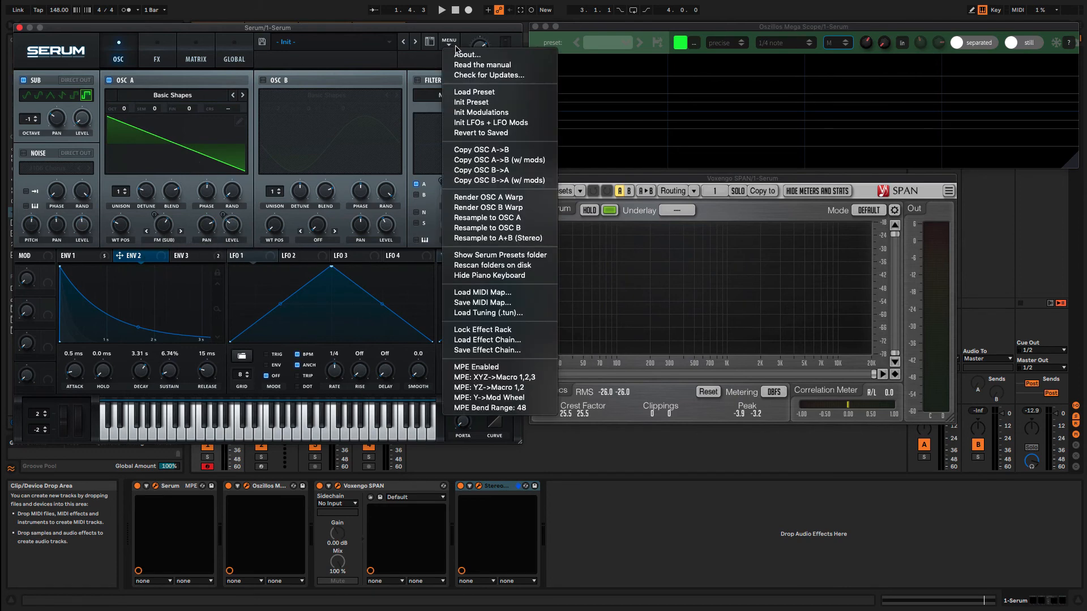
{"action": "left_click", "coordinate": [501, 103]}
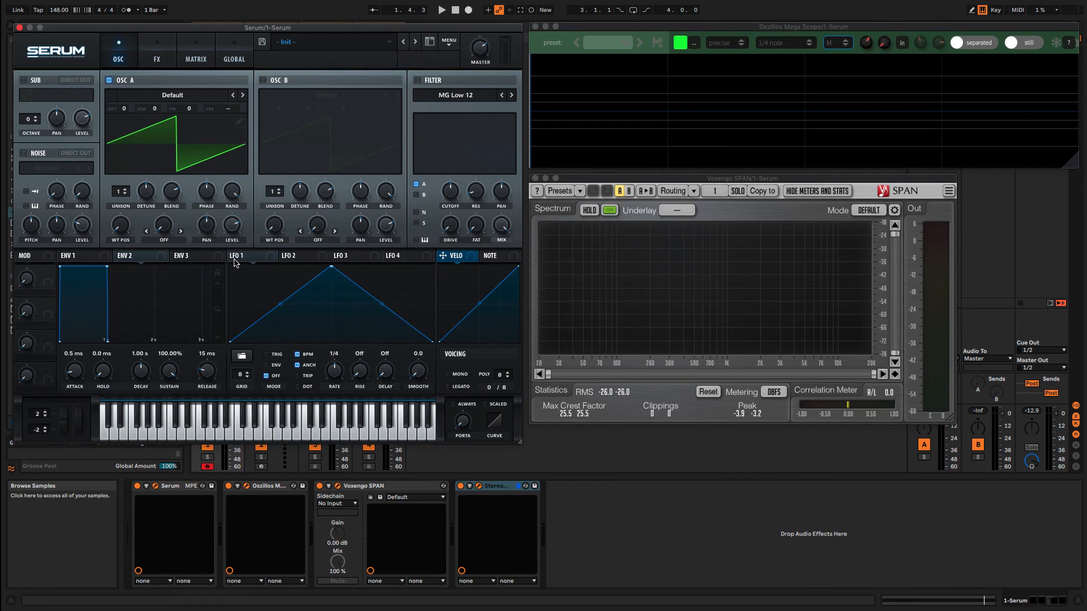
{"action": "left_click", "coordinate": [418, 81]}
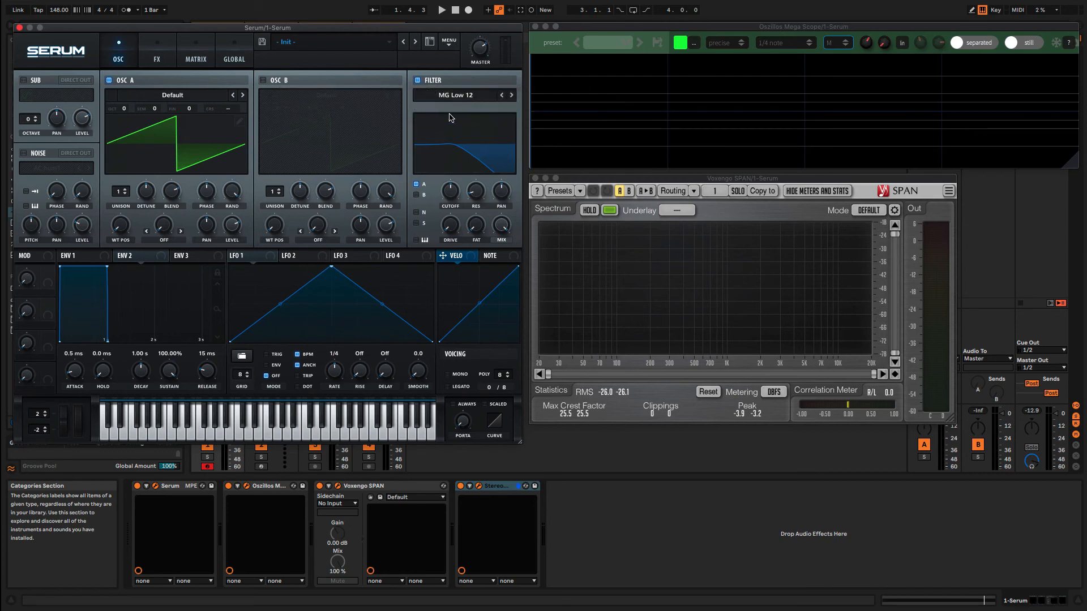
- Sweep the cutoff of the MG Low 12 filter down and back up to demonstrate low-pass filtering
{"action": "left_click", "coordinate": [470, 96]}
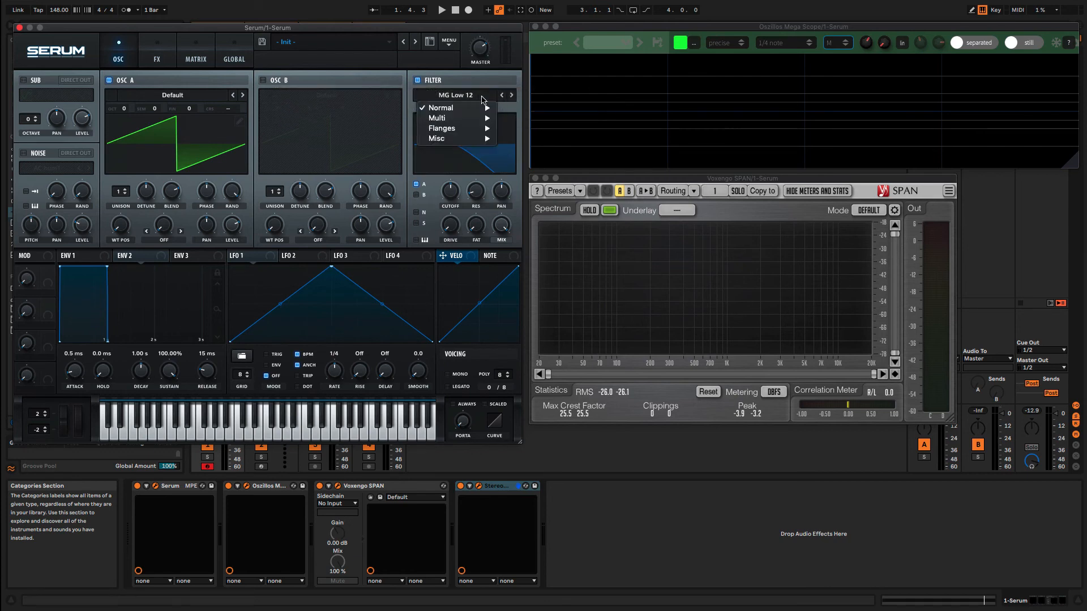
{"action": "left_click", "coordinate": [461, 97]}
{"action": "mouse_move", "coordinate": [451, 193]}
{"action": "left_mouse_down"}
{"action": "mouse_move", "coordinate": [452, 164]}
{"action": "mouse_move", "coordinate": [450, 198]}
{"action": "left_mouse_up"}
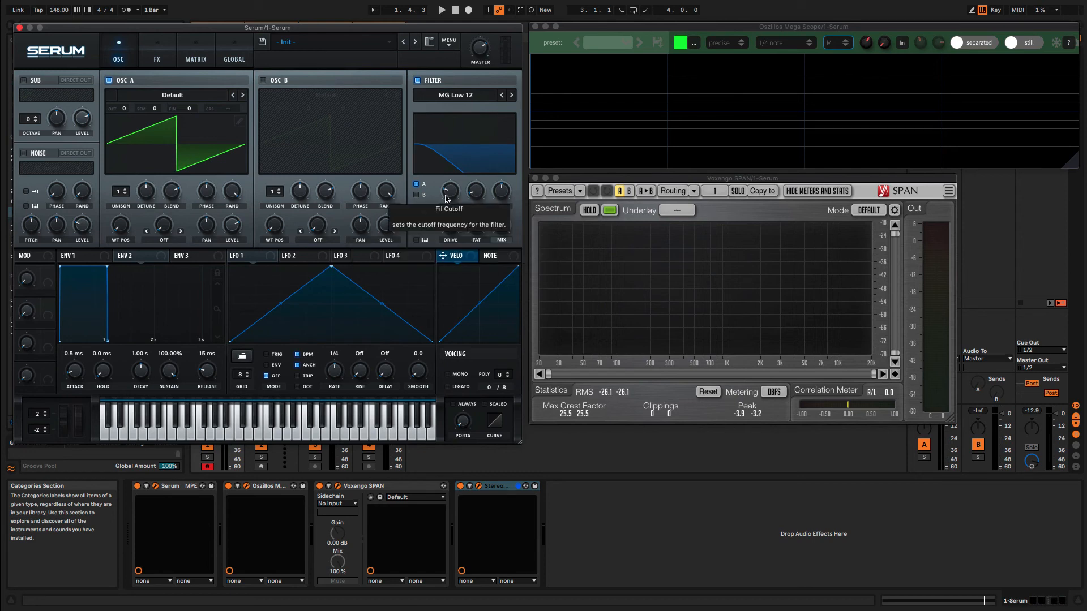
{"action": "mouse_move", "coordinate": [453, 196]}
{"action": "left_mouse_down"}
{"action": "mouse_move", "coordinate": [476, 133]}
{"action": "mouse_move", "coordinate": [457, 189]}
{"action": "left_mouse_up"}
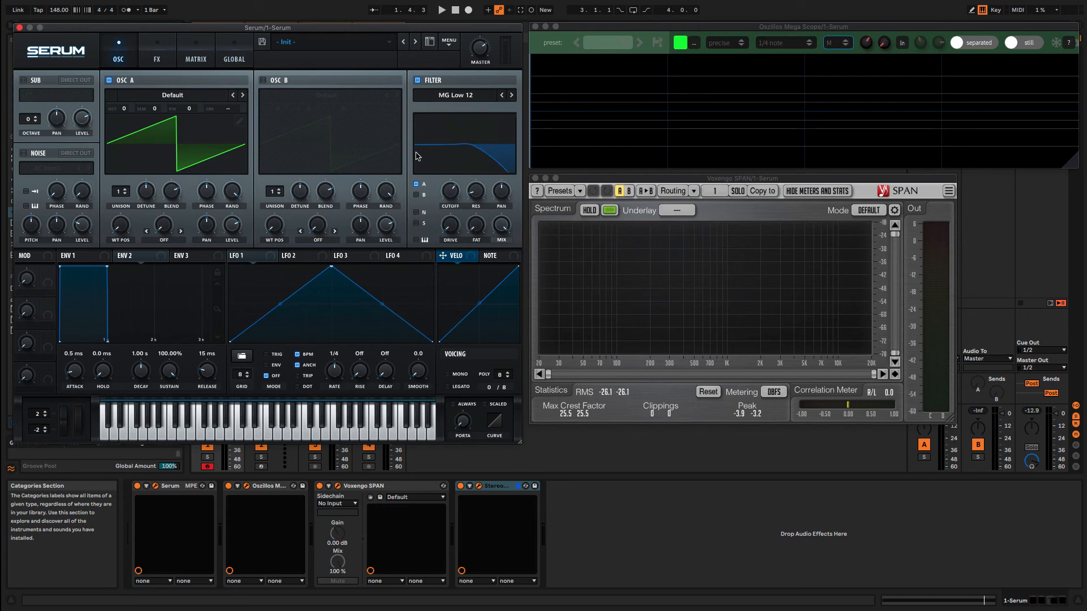
- Change the filter type to High 6 and try its cutoff
{"action": "left_click", "coordinate": [469, 99]}
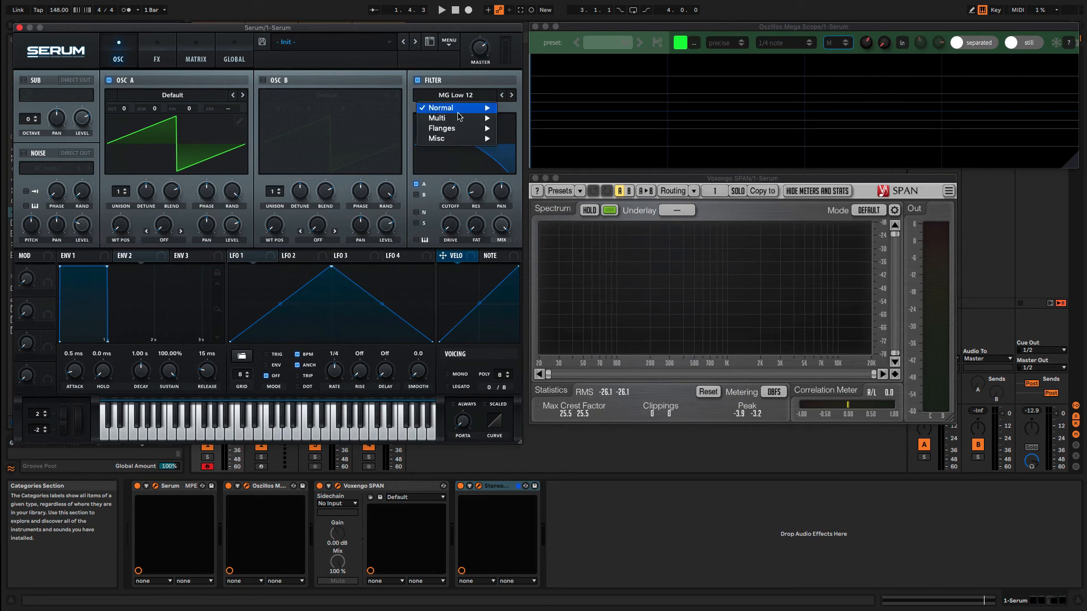
{"action": "mouse_move", "coordinate": [463, 109]}
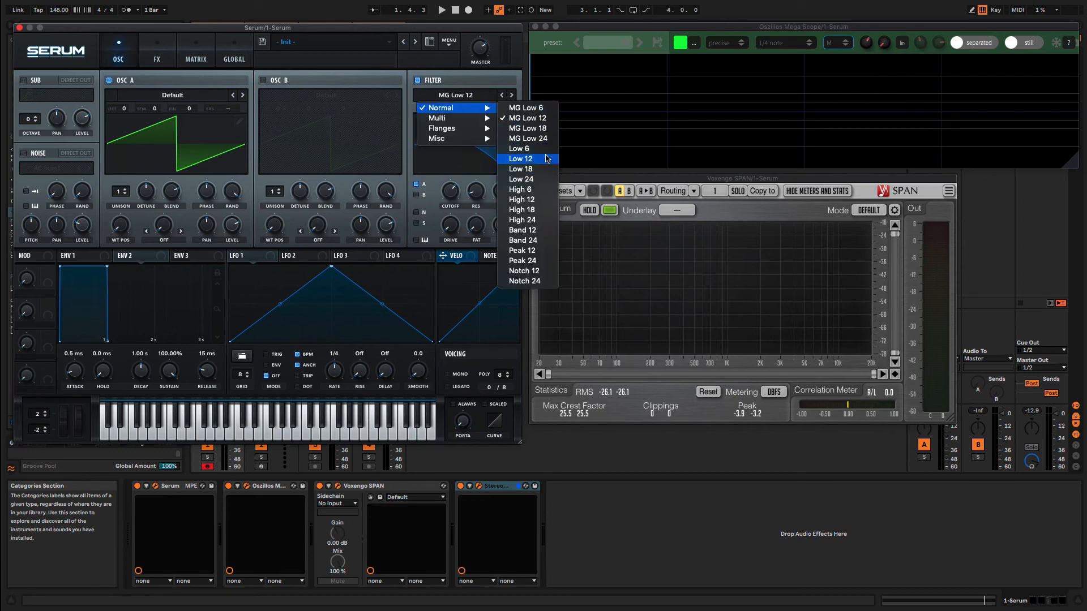
{"action": "left_click", "coordinate": [529, 190]}
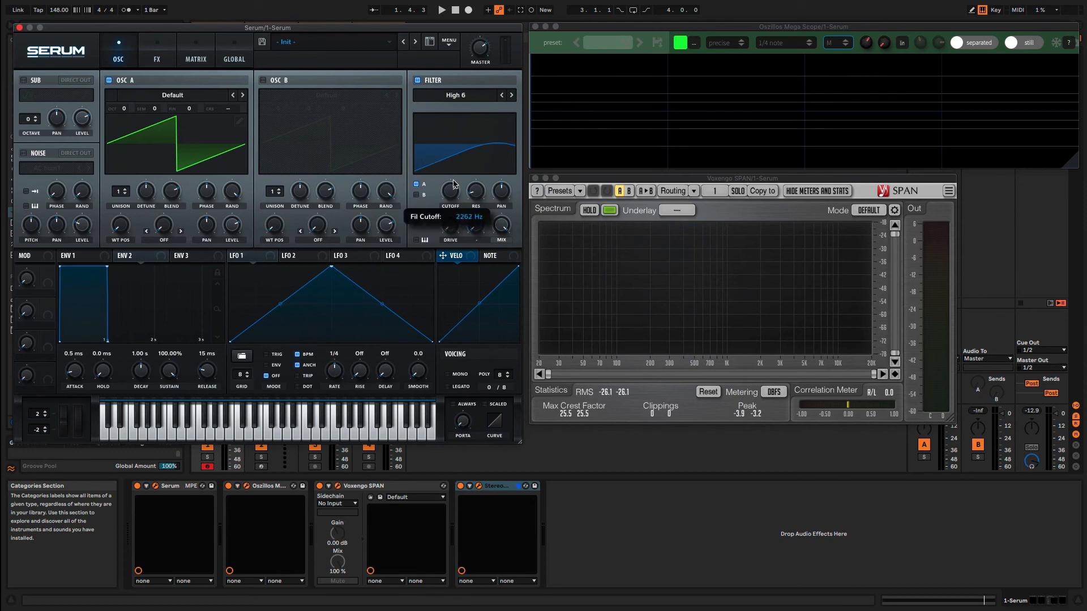
- Change the filter type to Band 12 and sweep its cutoff up and down to about 345 Hz
{"action": "left_click", "coordinate": [471, 99]}
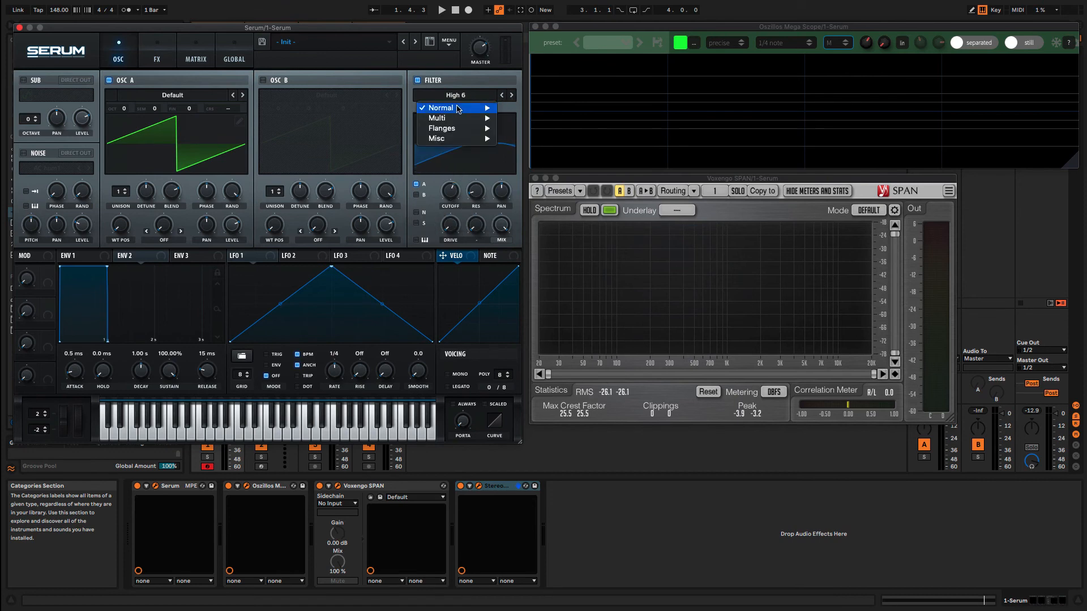
{"action": "mouse_move", "coordinate": [453, 108]}
{"action": "left_click", "coordinate": [529, 231]}
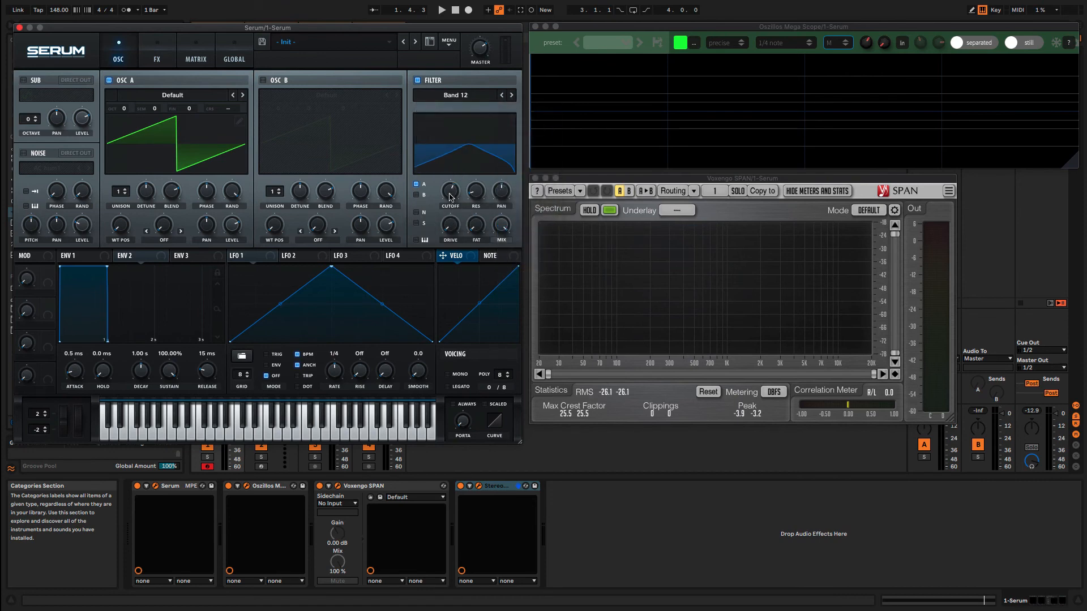
{"action": "left_click_drag", "start_coordinate": [451, 192], "coordinate": [450, 175]}
{"action": "mouse_move", "coordinate": [460, 194]}
{"action": "left_mouse_down"}
{"action": "mouse_move", "coordinate": [465, 176]}
{"action": "mouse_move", "coordinate": [446, 208]}
{"action": "left_mouse_up"}
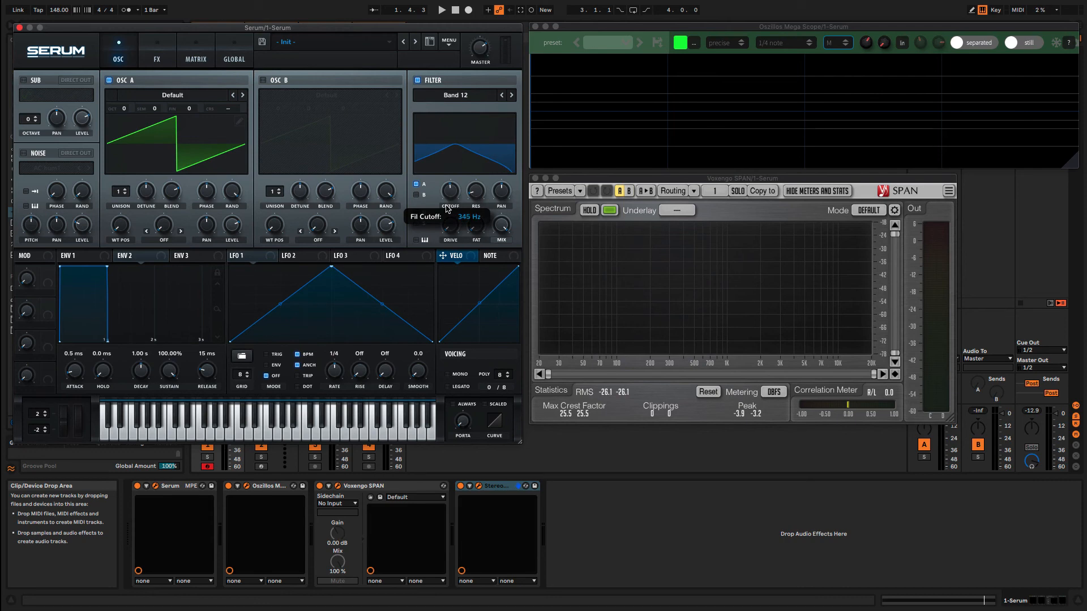
- Change the filter type to Peak 24 and adjust its resonance and cutoff, bringing the cutoff to about 1043 Hz
{"action": "left_click", "coordinate": [461, 96]}
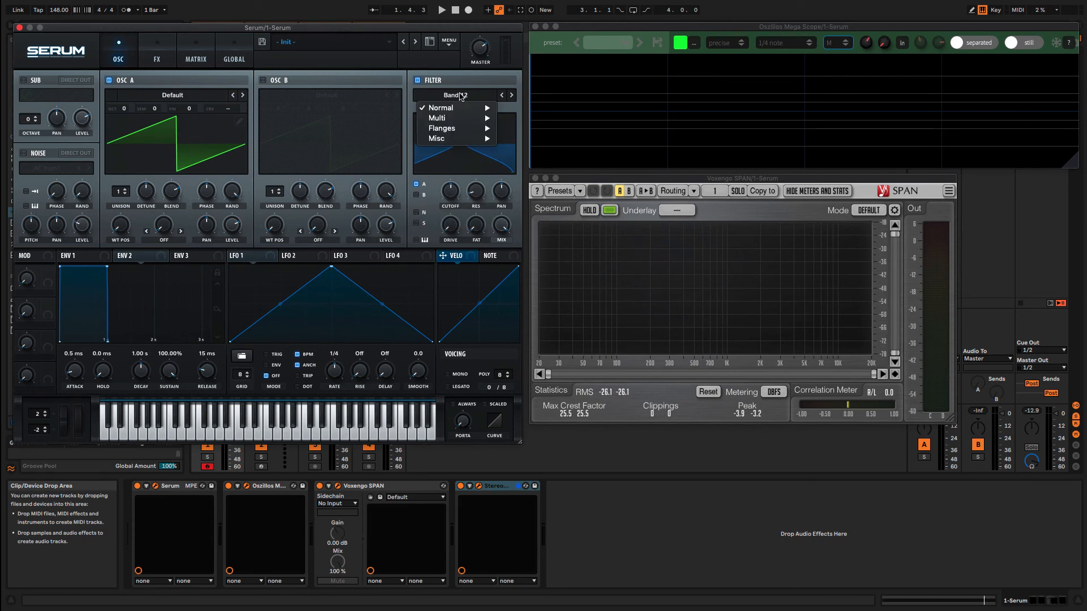
{"action": "mouse_move", "coordinate": [459, 110]}
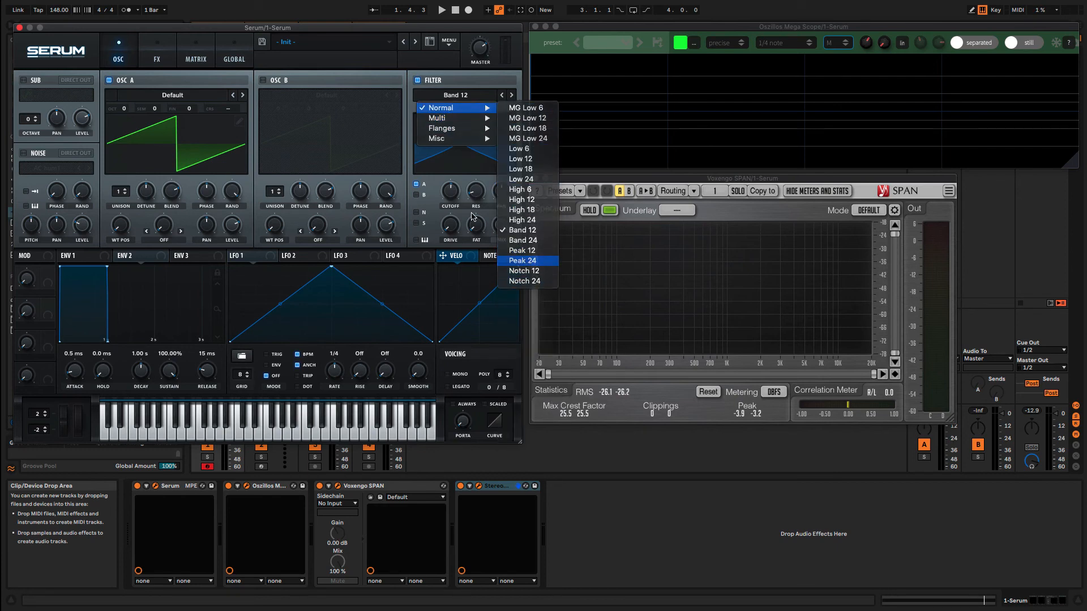
{"action": "left_click", "coordinate": [529, 262]}
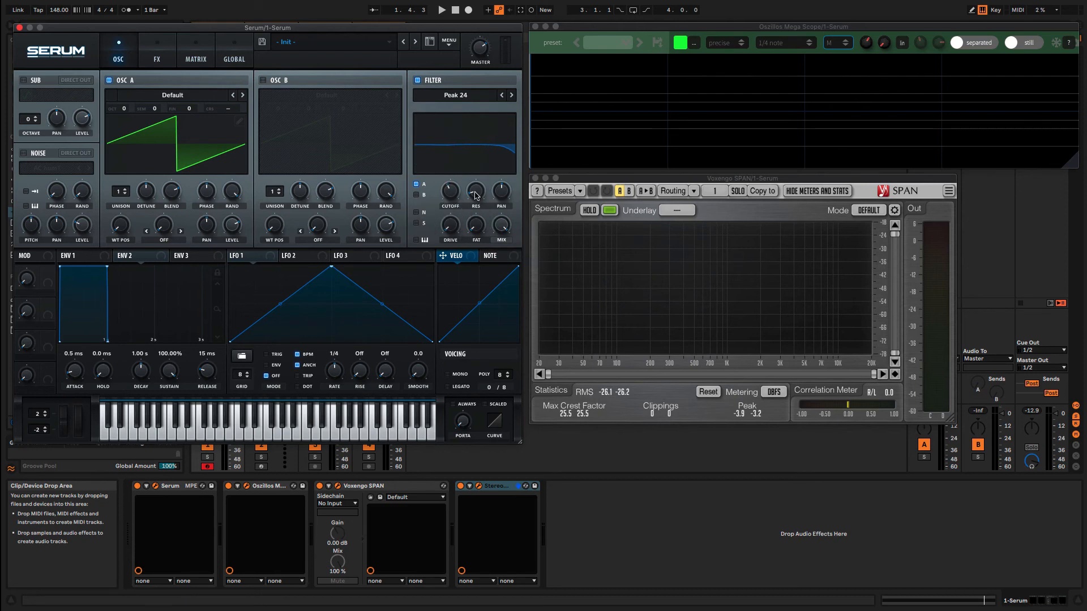
{"action": "left_click_drag", "start_coordinate": [474, 196], "coordinate": [463, 171]}
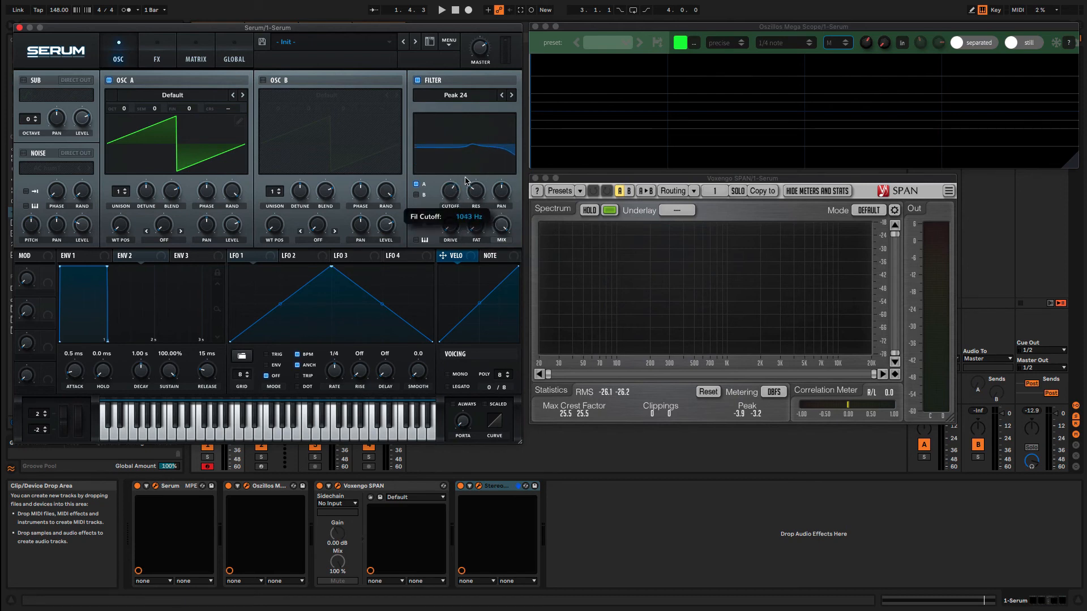
- Change the filter type to Notch 12 and sweep its cutoff up to about 2012 Hz
{"action": "left_click", "coordinate": [483, 96]}
{"action": "mouse_move", "coordinate": [461, 109]}
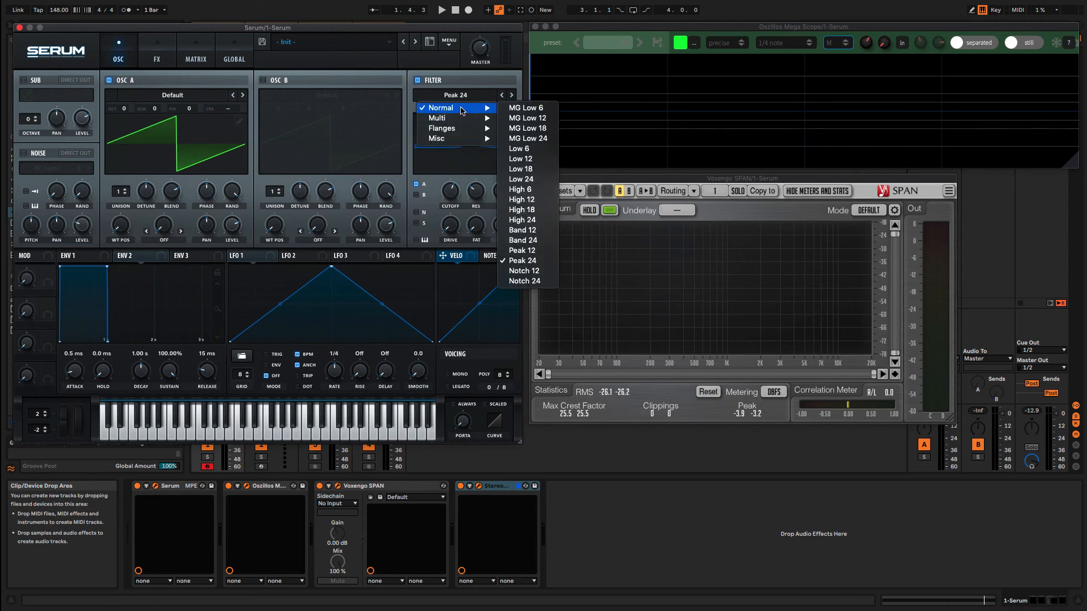
{"action": "left_click", "coordinate": [531, 272]}
{"action": "mouse_move", "coordinate": [455, 192]}
{"action": "left_mouse_down"}
{"action": "mouse_move", "coordinate": [455, 210]}
{"action": "mouse_move", "coordinate": [468, 178]}
{"action": "left_mouse_up"}
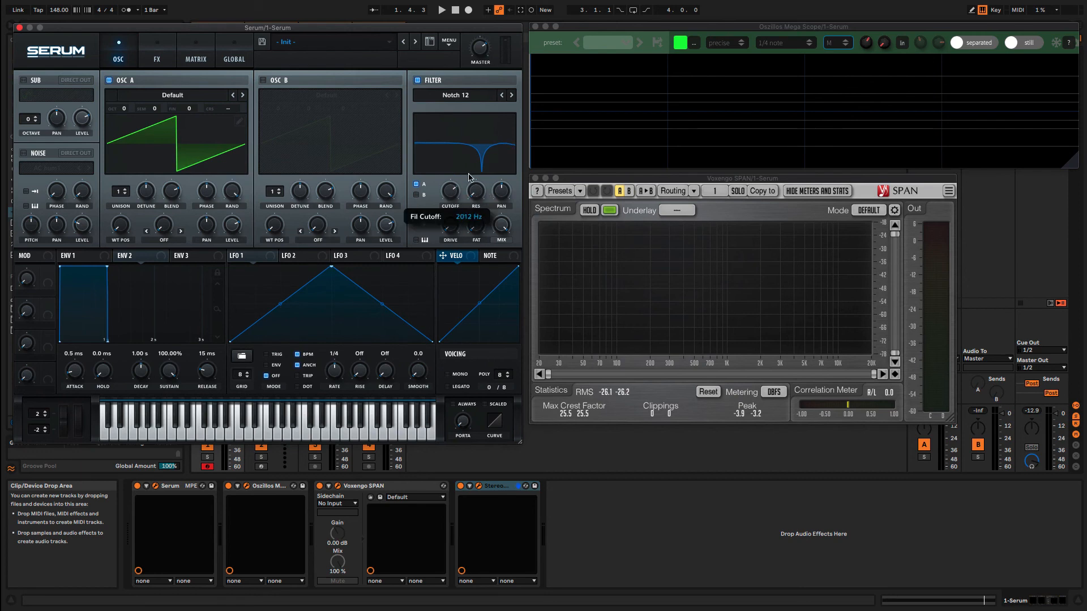
- Set the filter type to MG Low 6 and start playback to hear it
{"action": "left_click", "coordinate": [461, 95]}
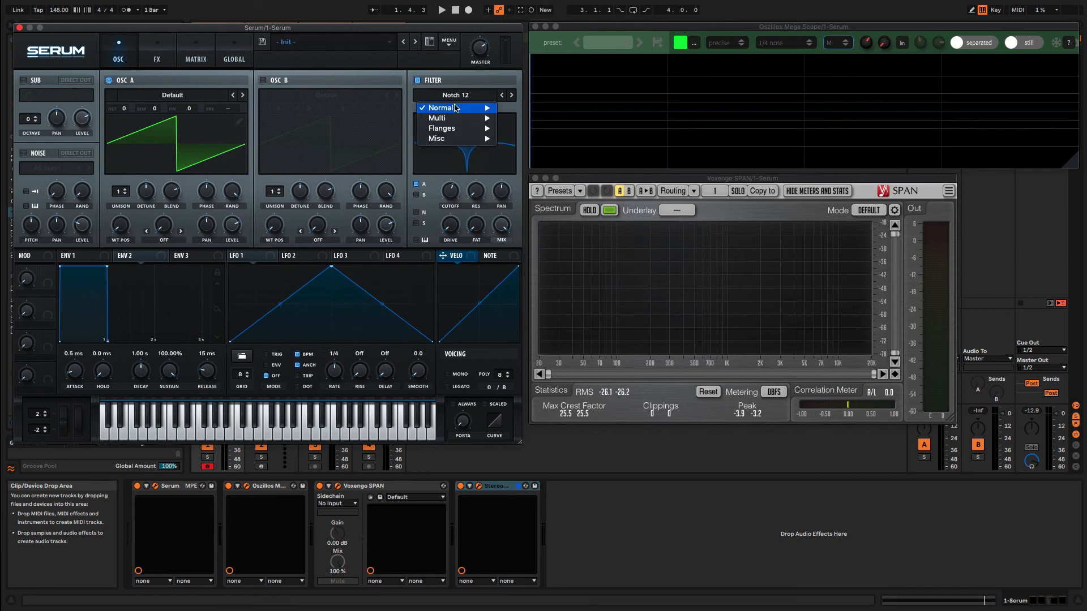
{"action": "mouse_move", "coordinate": [455, 112]}
{"action": "left_click", "coordinate": [532, 109]}
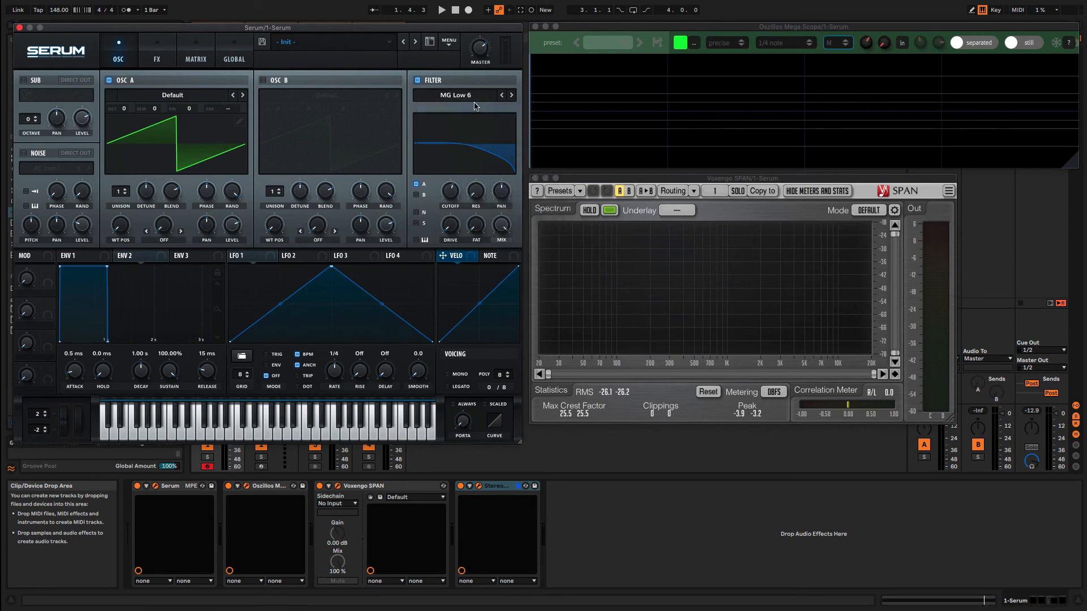
{"action": "left_click", "coordinate": [511, 95]}
{"action": "left_click", "coordinate": [502, 97]}
{"action": "left_click", "coordinate": [503, 97]}
{"action": "key", "text": "space"}
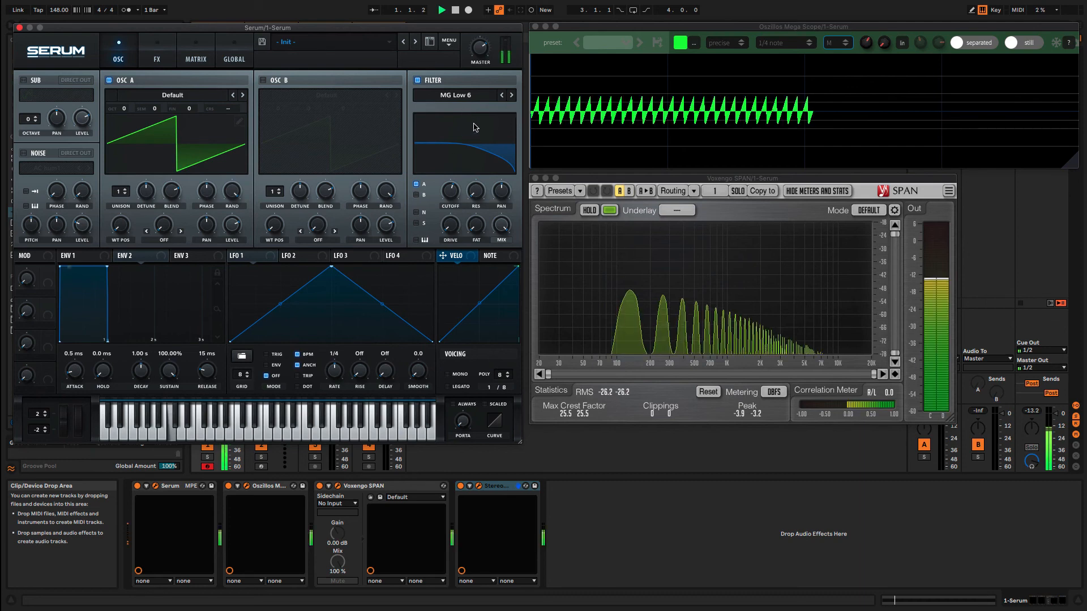
- Advance the filter type one slope at a time from MG Low 6 to MG Low 24 during playback
{"action": "left_click", "coordinate": [511, 95]}
{"action": "left_click", "coordinate": [511, 95]}
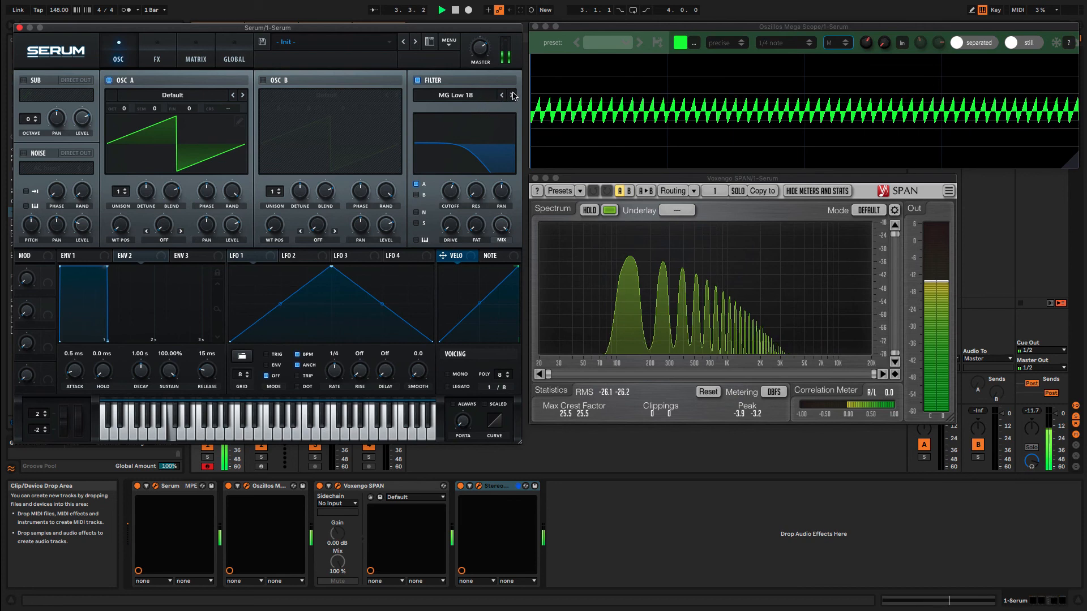
{"action": "left_click", "coordinate": [511, 95]}
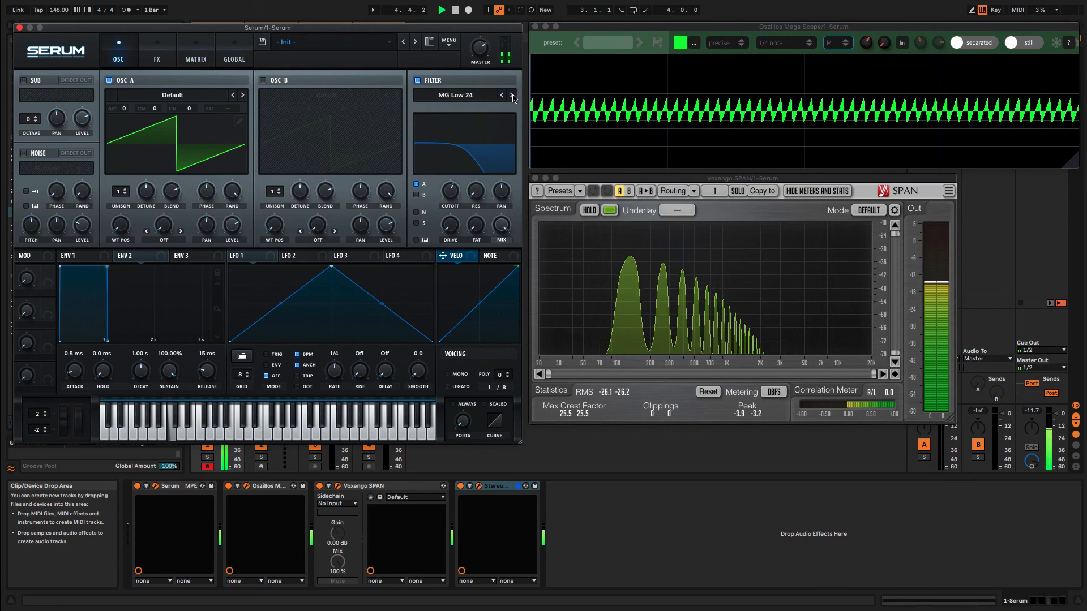
- Set the filter type to Low 6 and advance it slope by slope to Low 24 during playback
{"action": "left_click", "coordinate": [478, 99]}
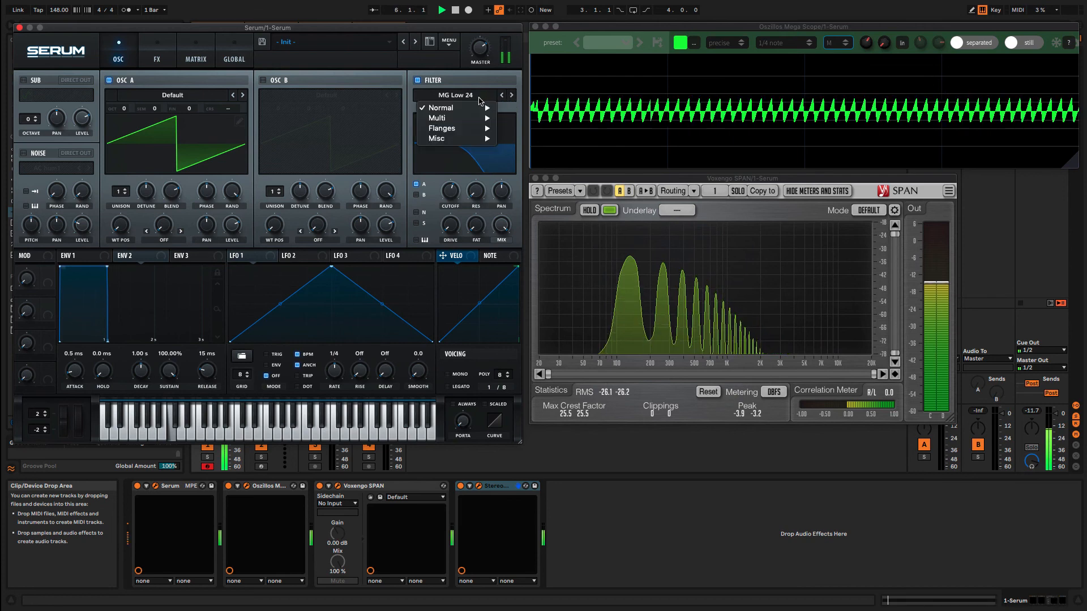
{"action": "mouse_move", "coordinate": [469, 107]}
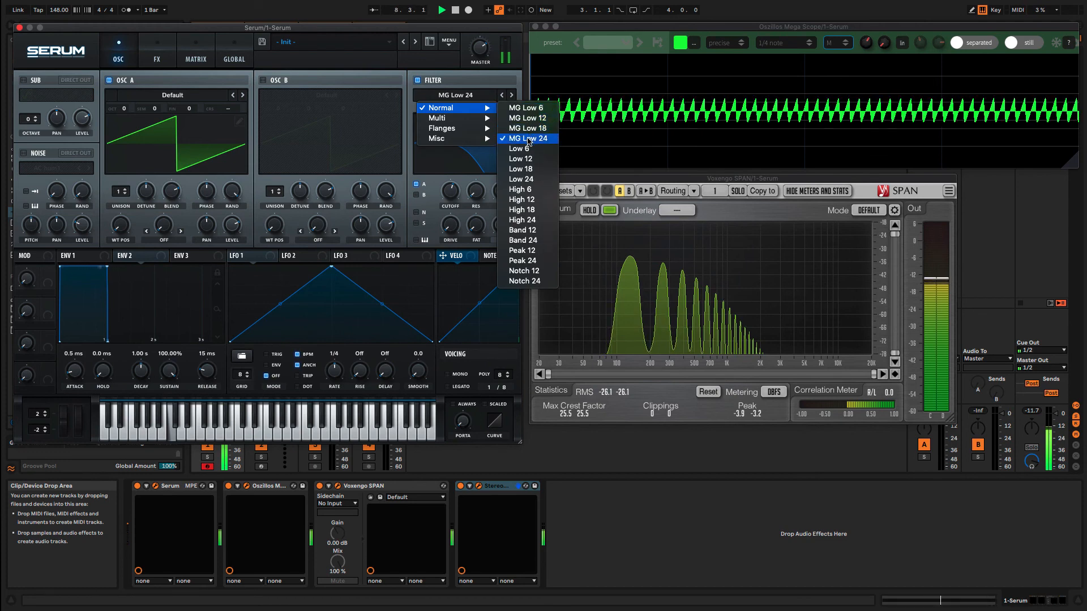
{"action": "left_click", "coordinate": [519, 149]}
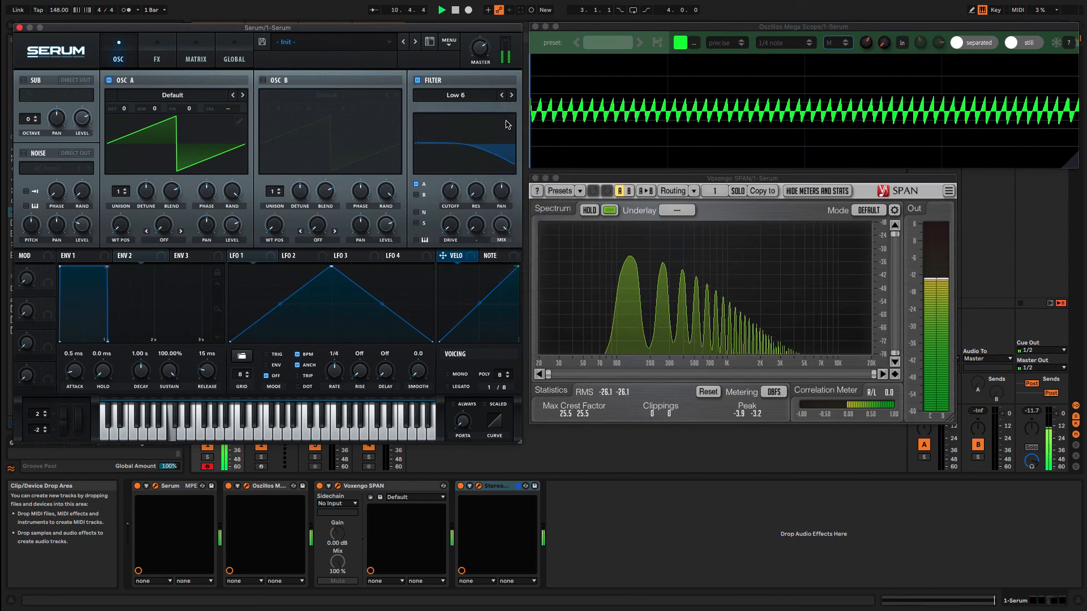
{"action": "left_click", "coordinate": [512, 96]}
{"action": "left_click", "coordinate": [512, 96]}
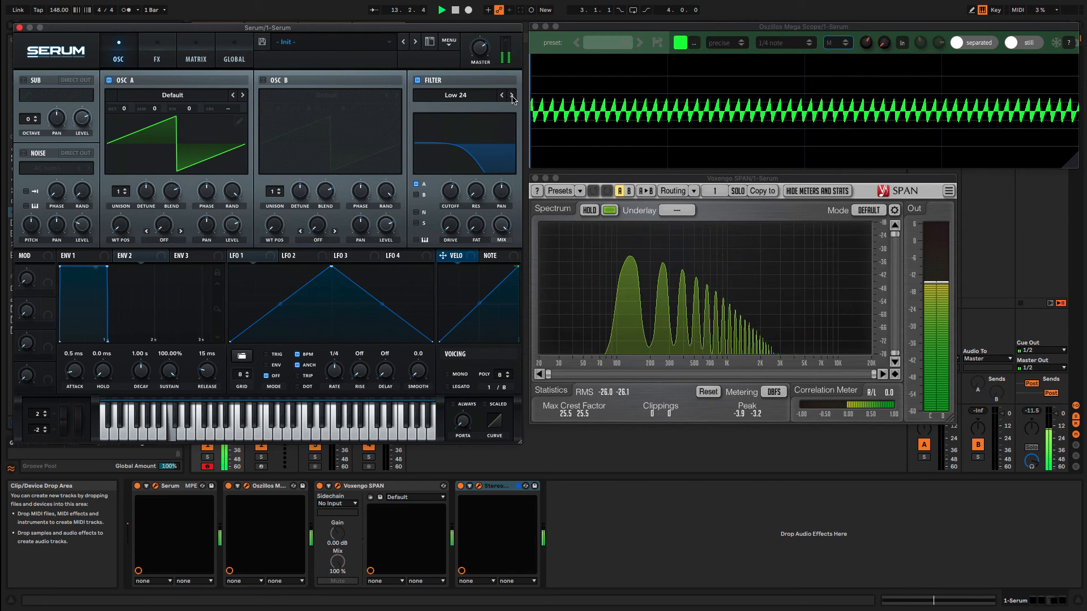
- Advance the filter type through the high-pass slopes from High 6 to High 24 during playback
{"action": "left_click", "coordinate": [513, 97]}
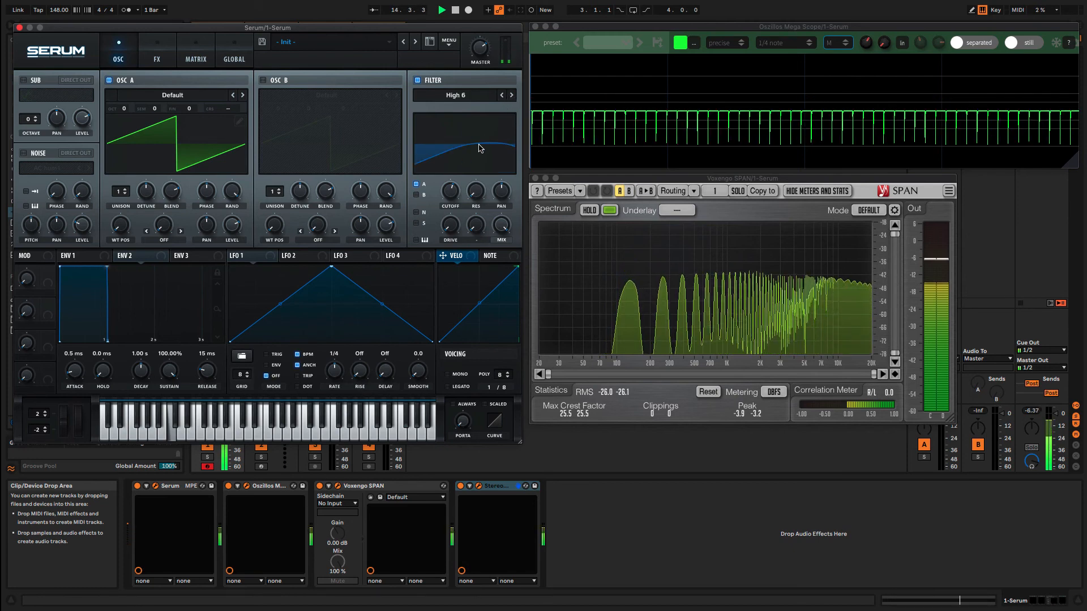
{"action": "left_click", "coordinate": [512, 96]}
{"action": "left_click", "coordinate": [512, 96]}
{"action": "left_click", "coordinate": [512, 96]}
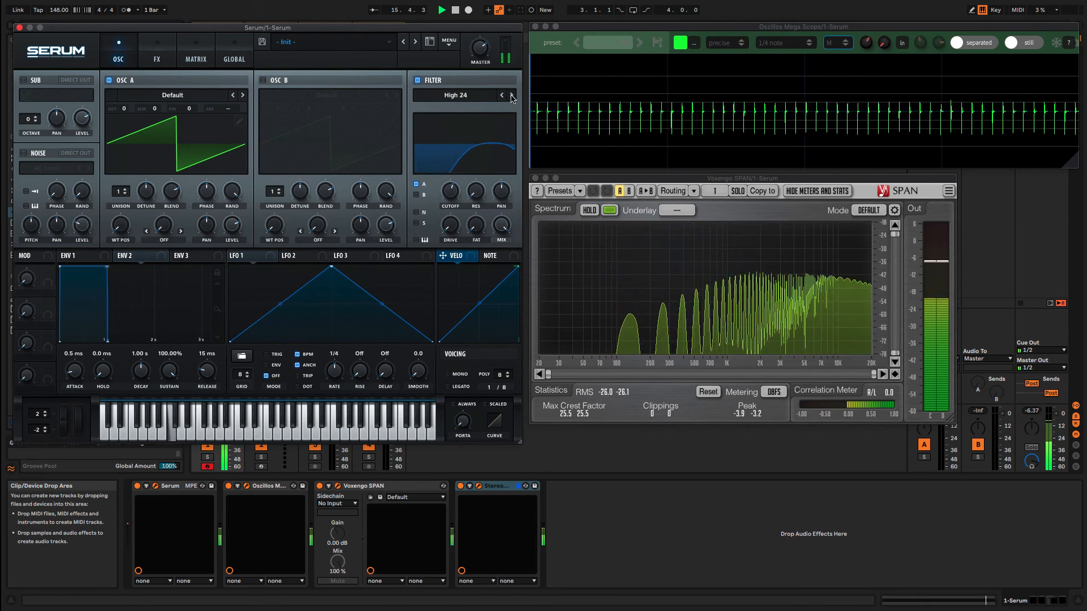
- Advance the filter type through the band and peak filters to Notch 12, and stop playback
{"action": "left_click", "coordinate": [512, 96]}
{"action": "left_click", "coordinate": [512, 96]}
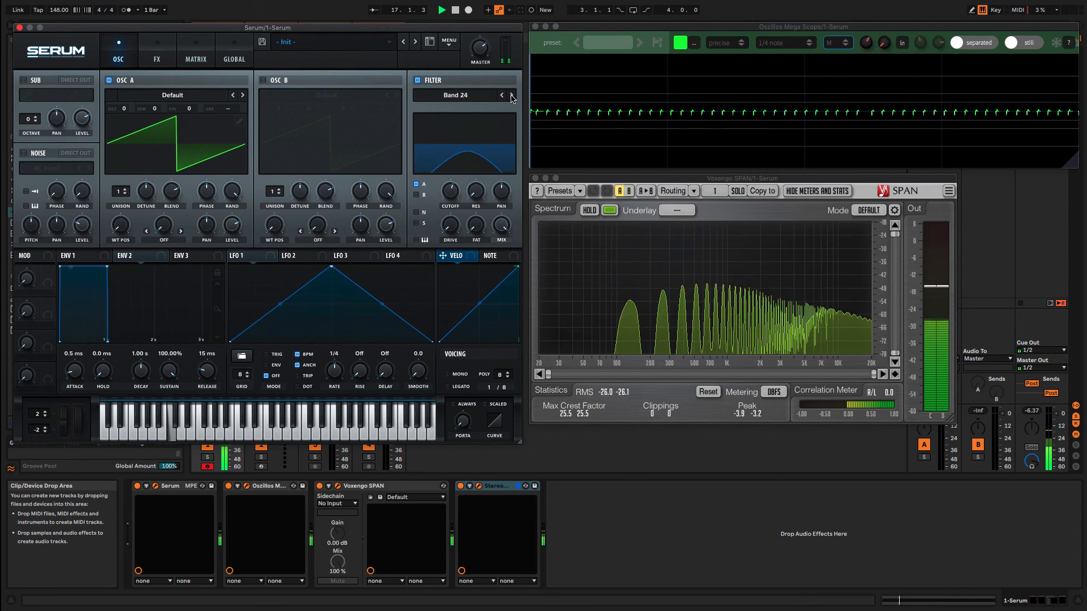
{"action": "left_click", "coordinate": [512, 97]}
{"action": "left_click", "coordinate": [512, 97]}
{"action": "left_click", "coordinate": [512, 96]}
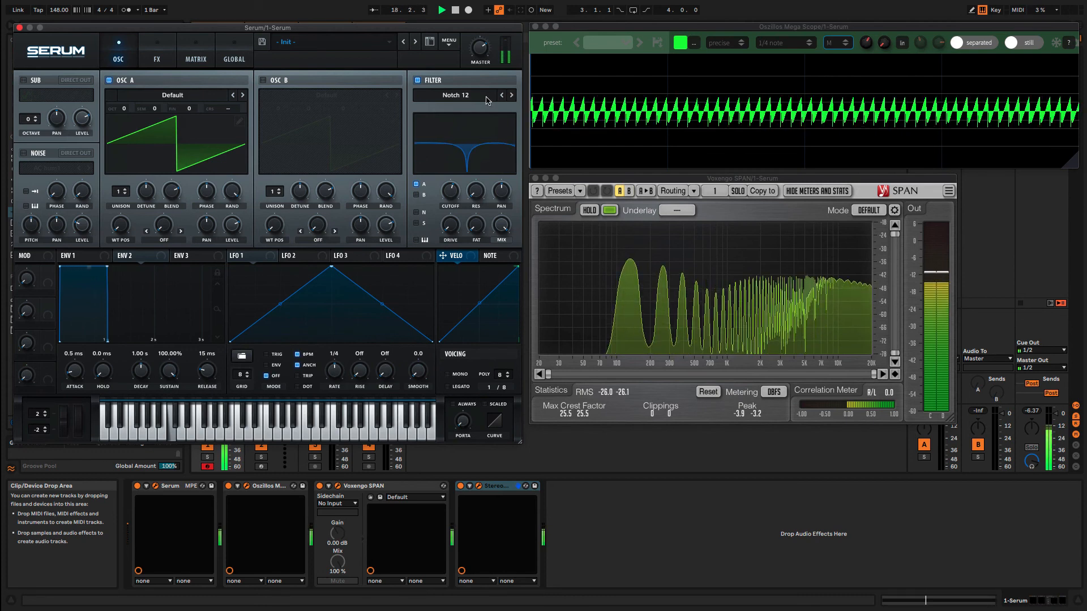
{"action": "left_click", "coordinate": [486, 101]}
{"action": "left_click", "coordinate": [486, 101]}
{"action": "left_click", "coordinate": [484, 102]}
{"action": "left_click", "coordinate": [474, 123]}
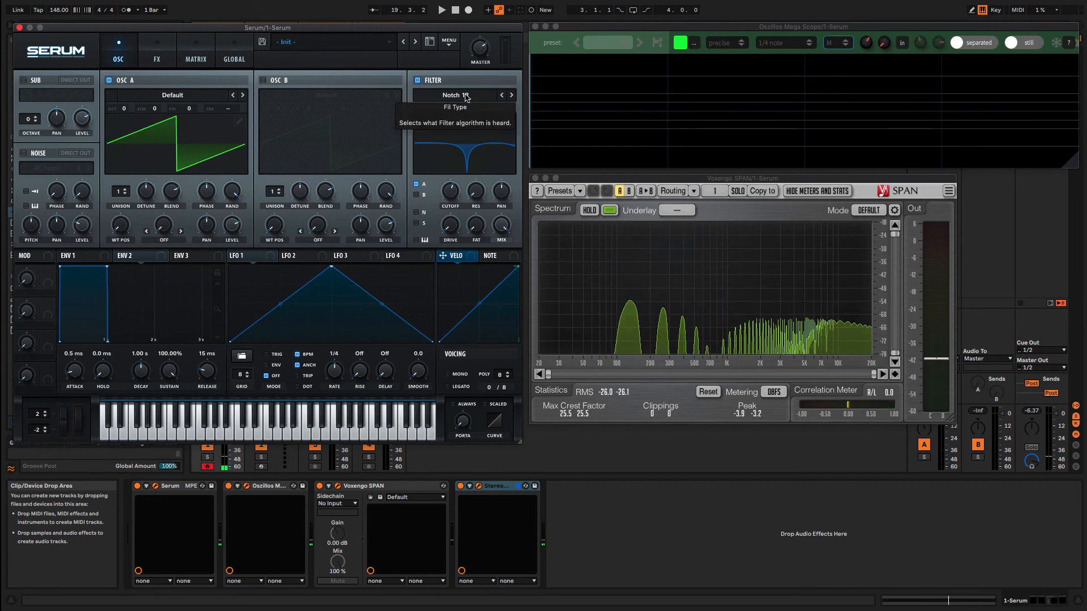
- Set the filter to the Multi type LH 6 and advance through the following types to LN 12
{"action": "left_click", "coordinate": [466, 97]}
{"action": "mouse_move", "coordinate": [463, 122]}
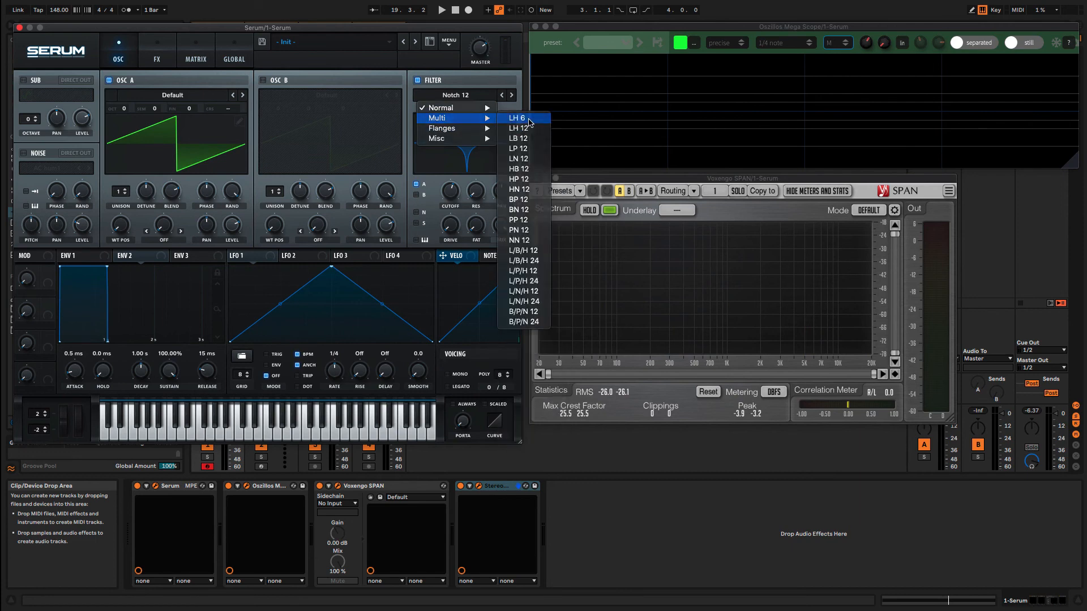
{"action": "left_click", "coordinate": [519, 120]}
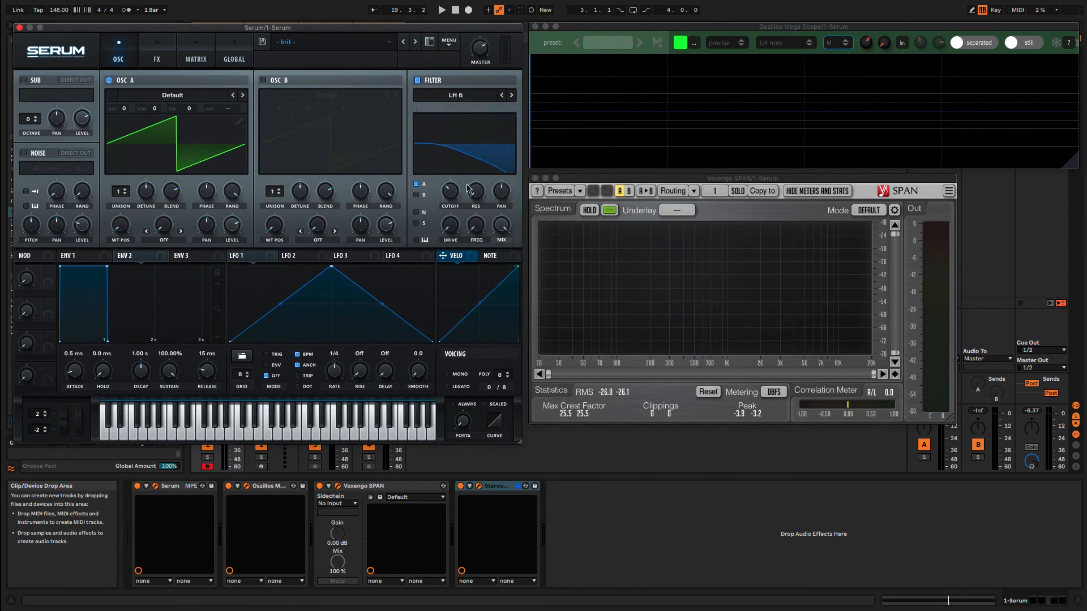
{"action": "left_click", "coordinate": [512, 95]}
{"action": "left_click", "coordinate": [512, 95]}
{"action": "left_click", "coordinate": [513, 96]}
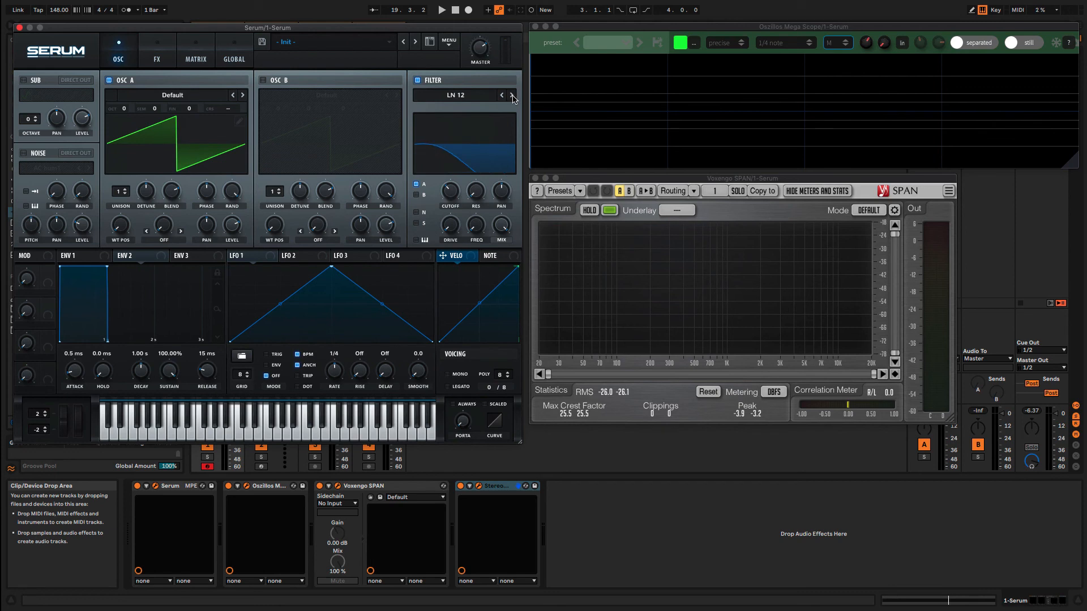
- Advance the Multi filter type from HB 12 through BN 12 to L/B/H 24, and adjust the filter drive to 37%
{"action": "left_click", "coordinate": [512, 96]}
{"action": "left_click_drag", "start_coordinate": [450, 191], "coordinate": [456, 221]}
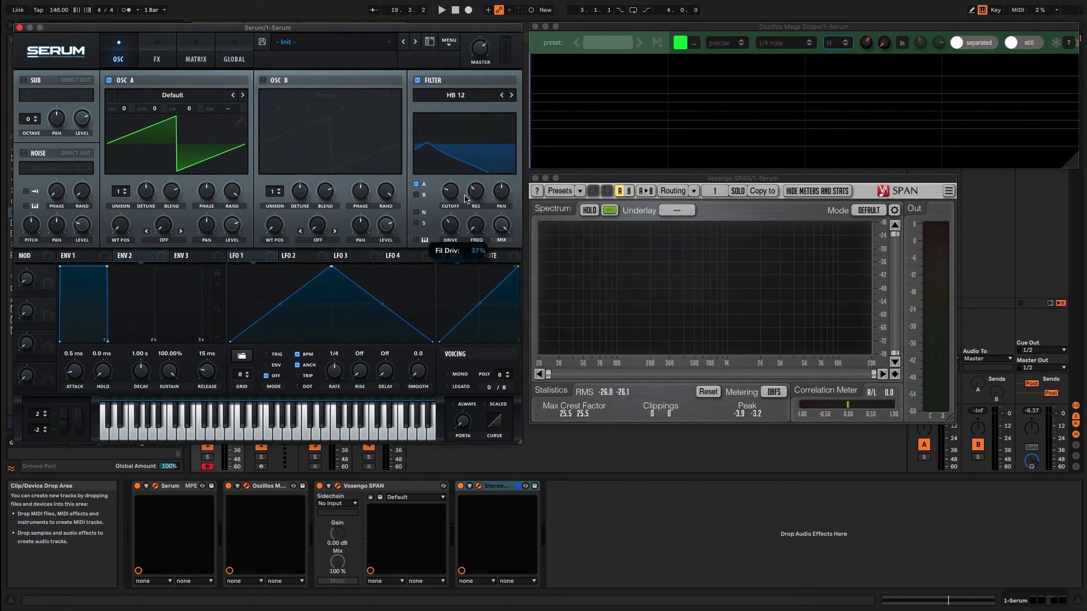
{"action": "left_click", "coordinate": [509, 96]}
{"action": "left_click", "coordinate": [511, 95]}
{"action": "left_click", "coordinate": [511, 95]}
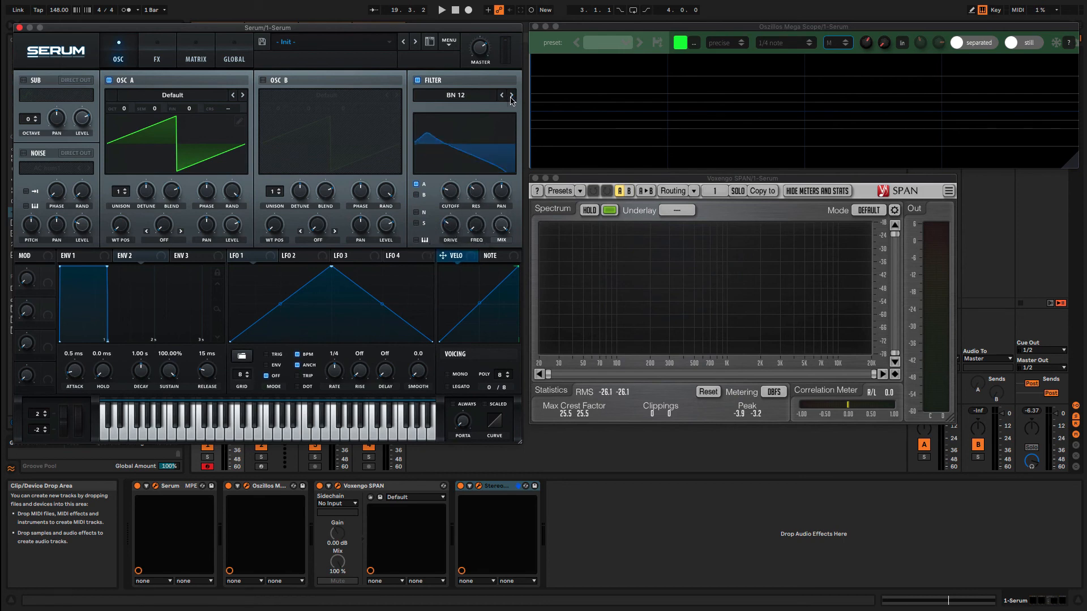
{"action": "left_click", "coordinate": [511, 95]}
{"action": "left_click", "coordinate": [511, 95]}
{"action": "left_click", "coordinate": [511, 96]}
{"action": "left_click", "coordinate": [511, 96]}
- Set the filter to the Flanges type Phs 48L6- and adjust its drive to 40%
{"action": "left_click", "coordinate": [467, 96]}
{"action": "mouse_move", "coordinate": [463, 129]}
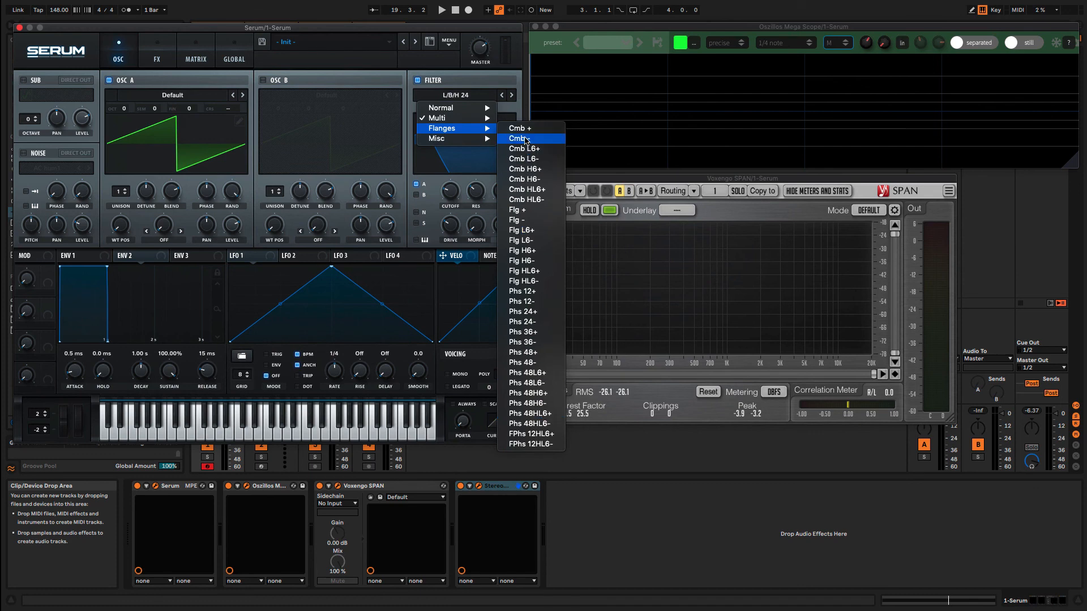
{"action": "left_click", "coordinate": [530, 382]}
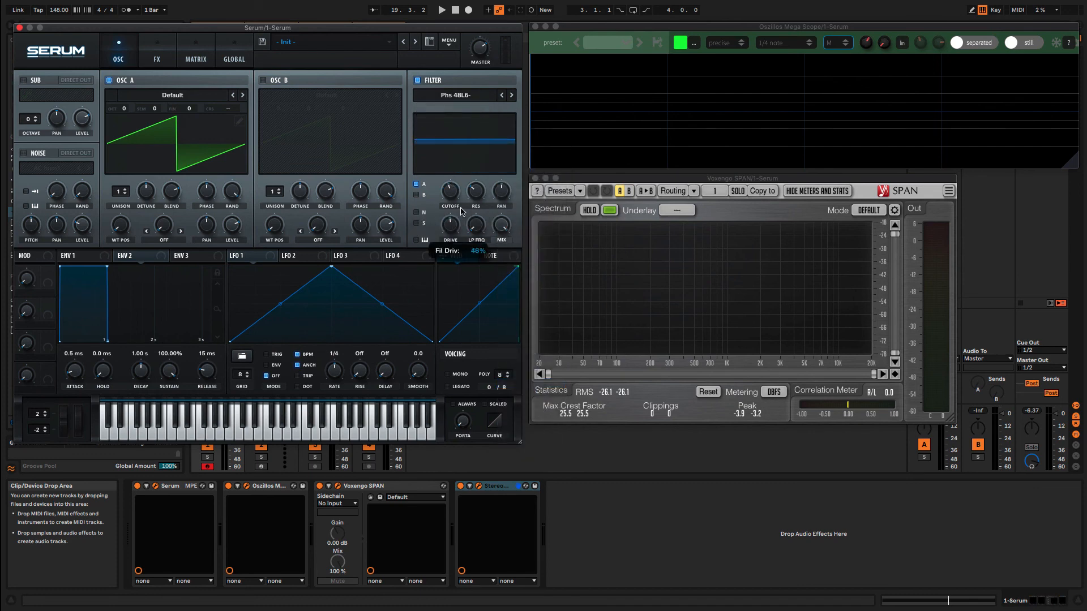
- Set the filter to the Misc type Ring Mod, advance it to SampHold during playback, and vary the filter drive
{"action": "left_click", "coordinate": [481, 97]}
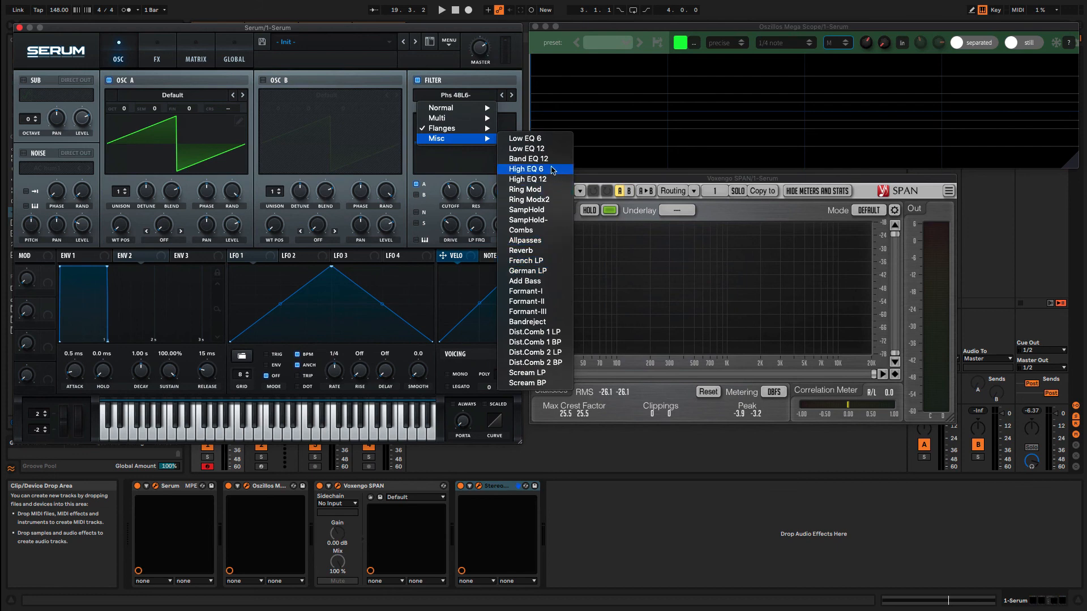
{"action": "left_click", "coordinate": [545, 191]}
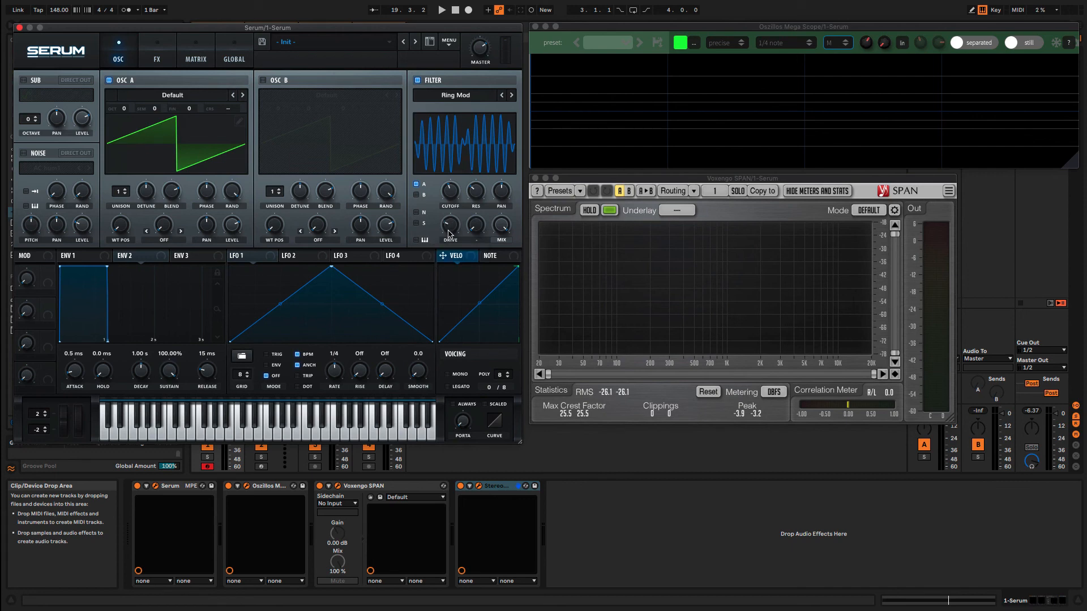
{"action": "key", "text": "space"}
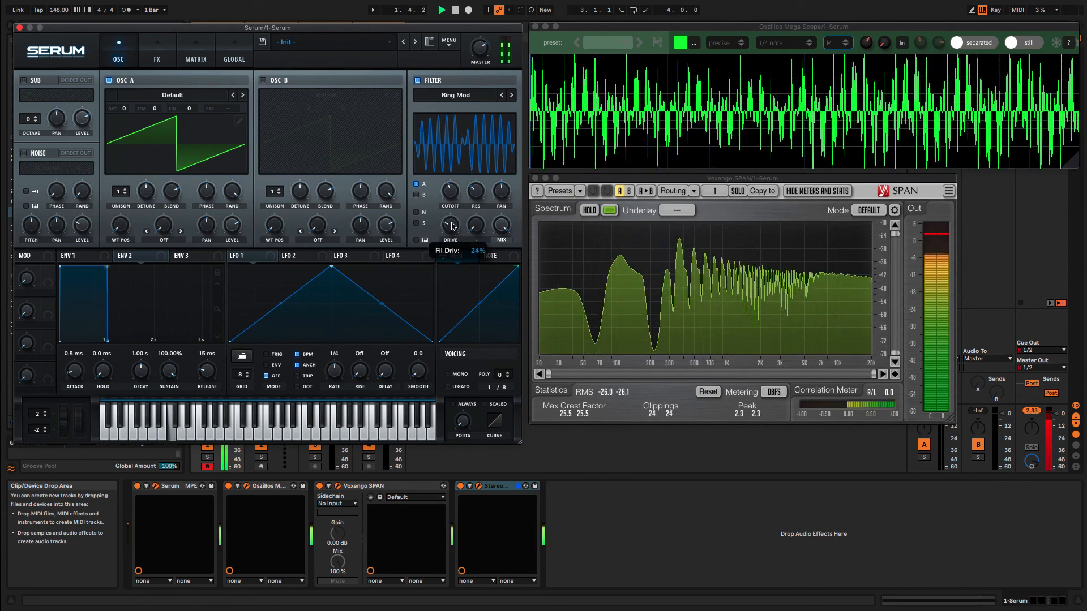
{"action": "left_click", "coordinate": [511, 95]}
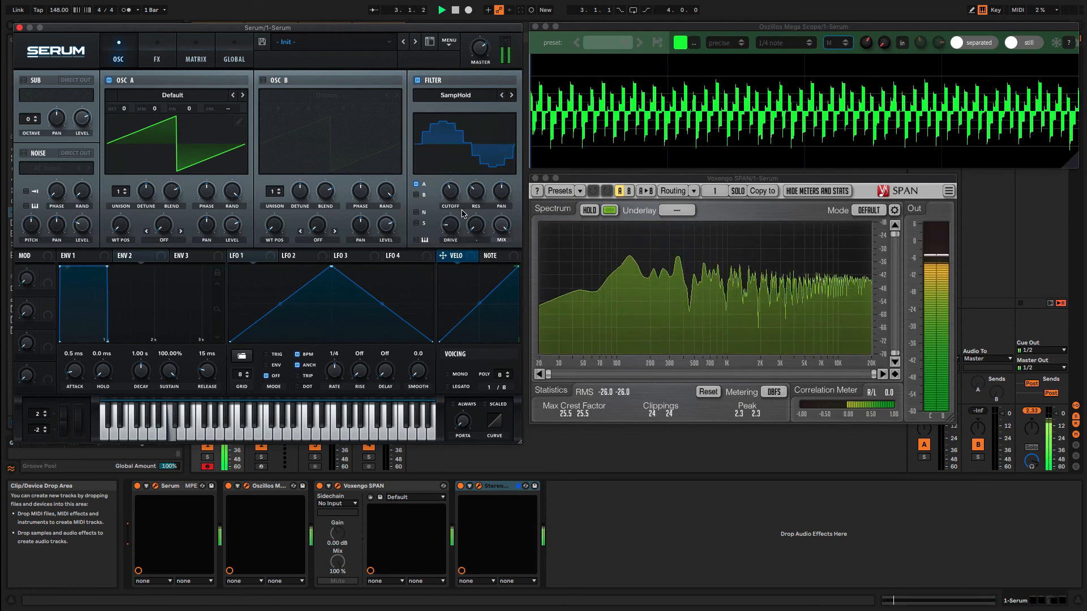
{"action": "left_click_drag", "start_coordinate": [454, 221], "coordinate": [453, 224]}
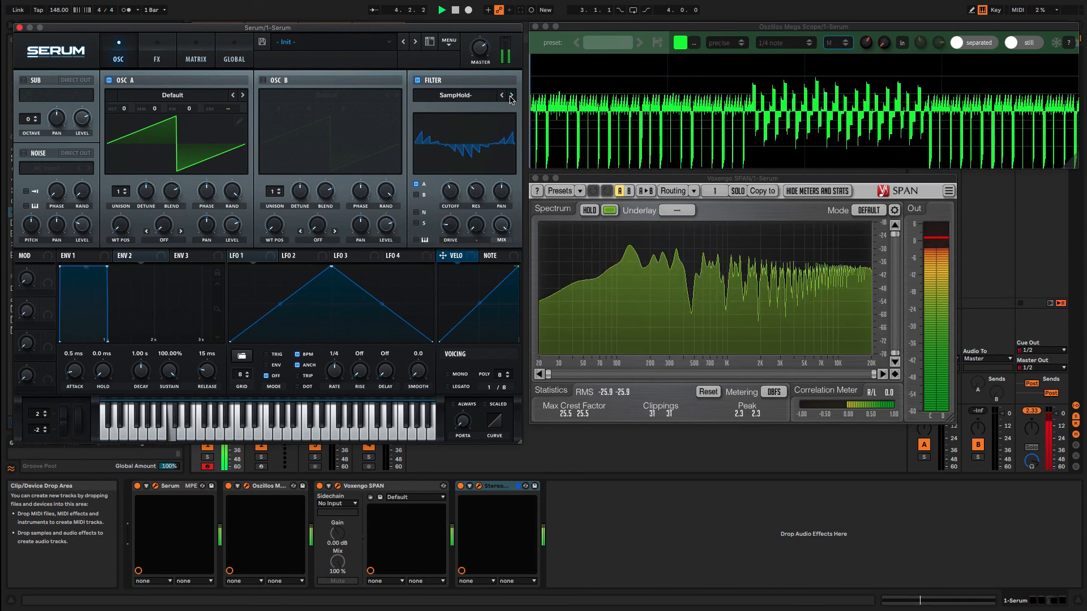
- Advance the filter type through Combs and German LP to Formant-I during playback, and stop playback
{"action": "left_click", "coordinate": [511, 95]}
{"action": "left_click", "coordinate": [511, 95]}
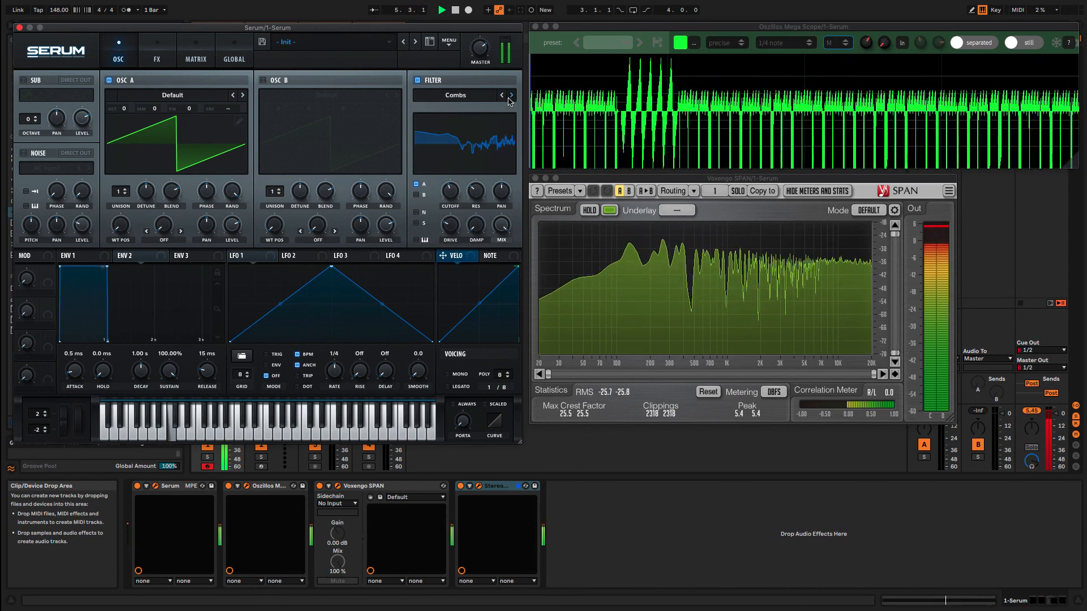
{"action": "left_click", "coordinate": [511, 95]}
{"action": "left_click", "coordinate": [511, 95]}
{"action": "left_click", "coordinate": [512, 95]}
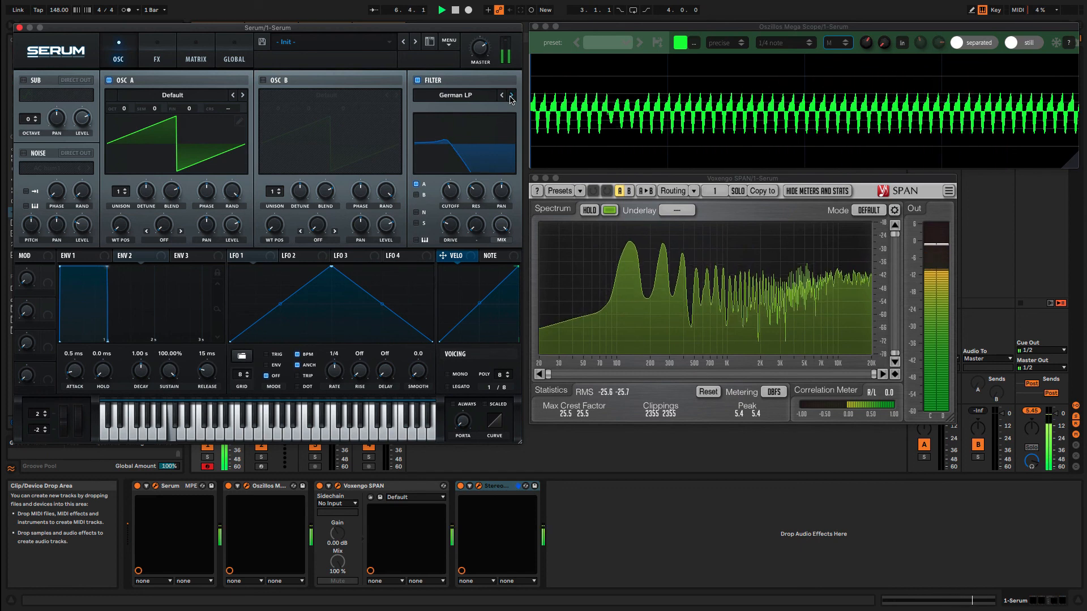
{"action": "left_click", "coordinate": [511, 95]}
{"action": "left_click", "coordinate": [511, 95]}
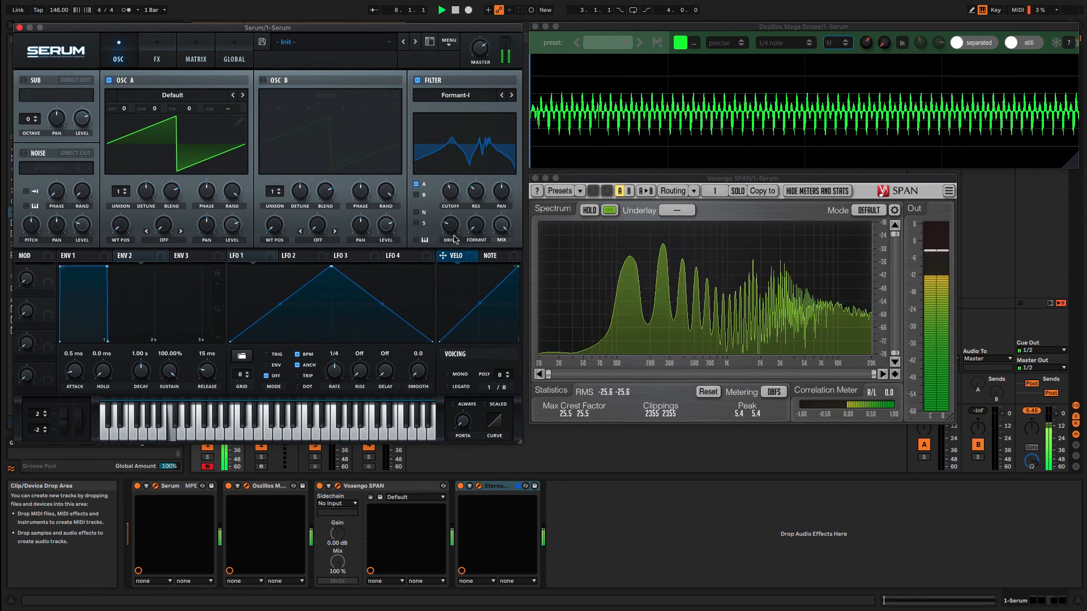
{"action": "key", "text": "space"}
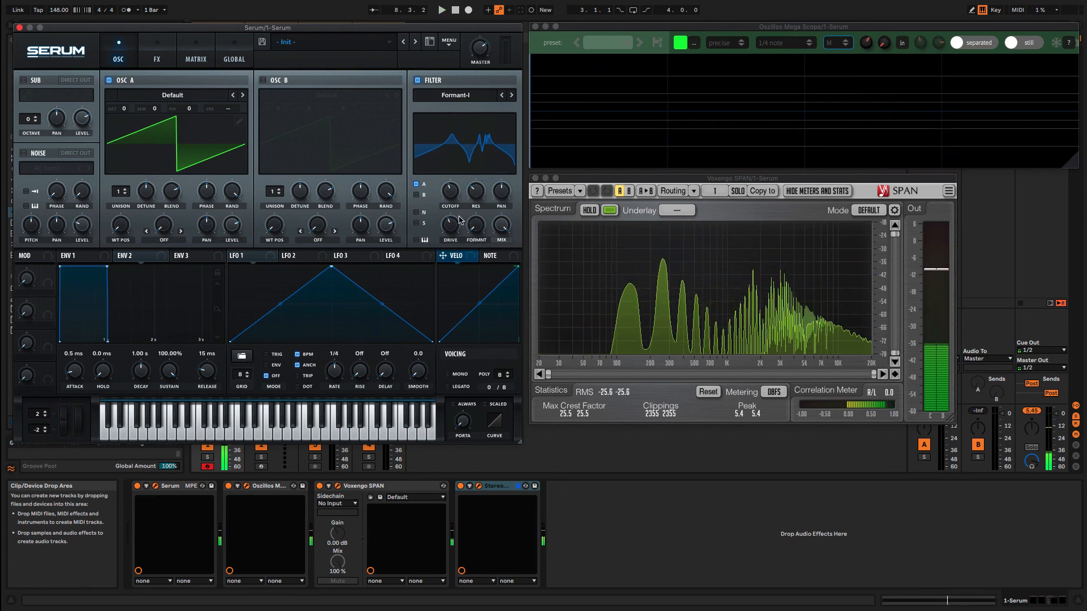
- Advance the filter type through Formant-II and Formant-III to Bandreject, varying the drive and formant amount along the way
{"action": "left_click_drag", "start_coordinate": [455, 226], "coordinate": [445, 237]}
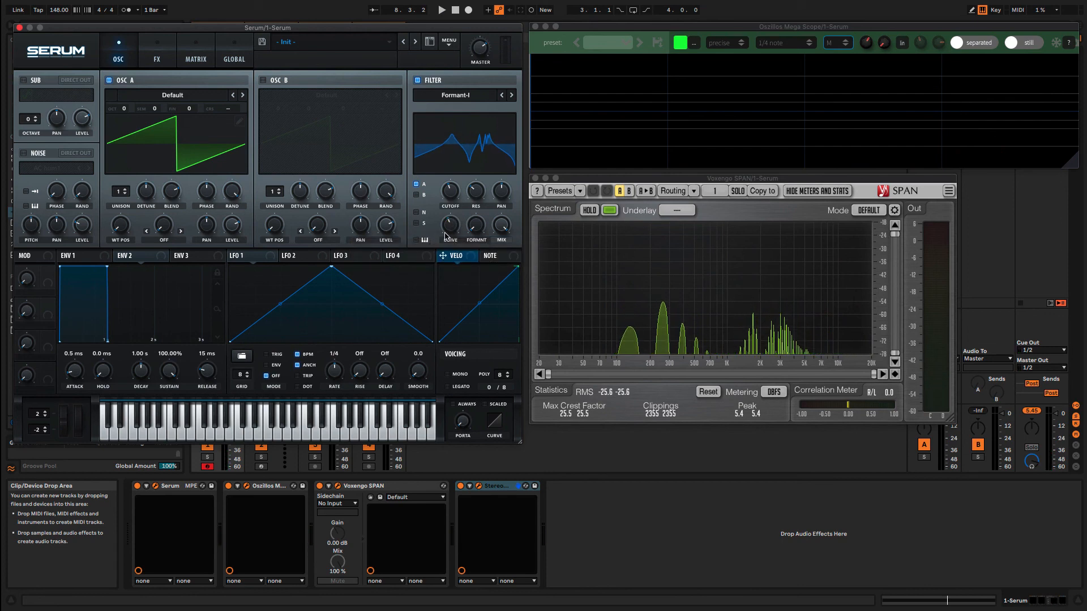
{"action": "left_click", "coordinate": [512, 96]}
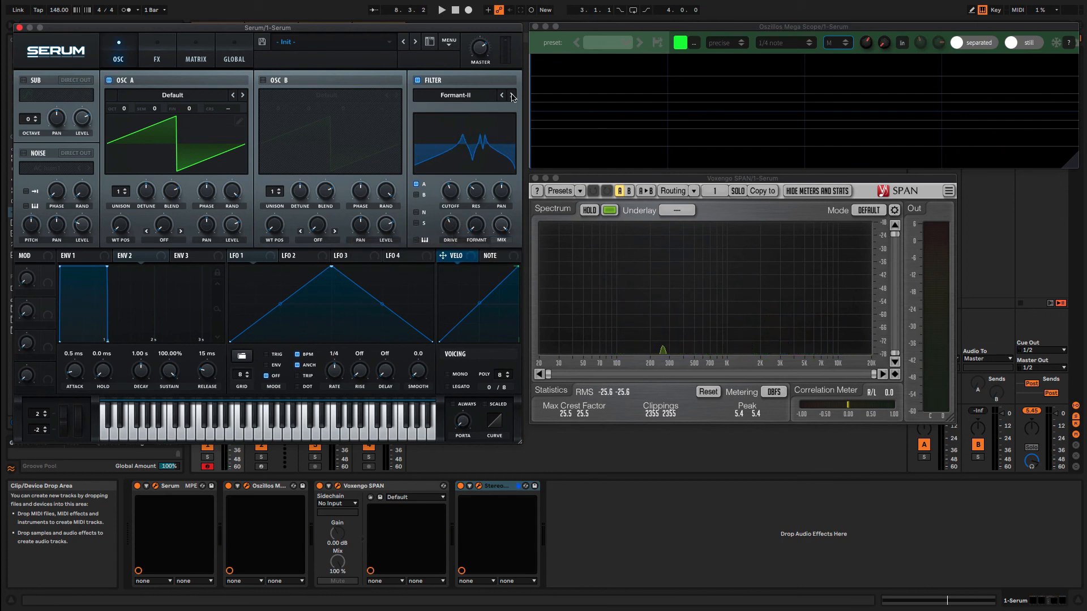
{"action": "left_click", "coordinate": [511, 95]}
{"action": "mouse_move", "coordinate": [456, 230]}
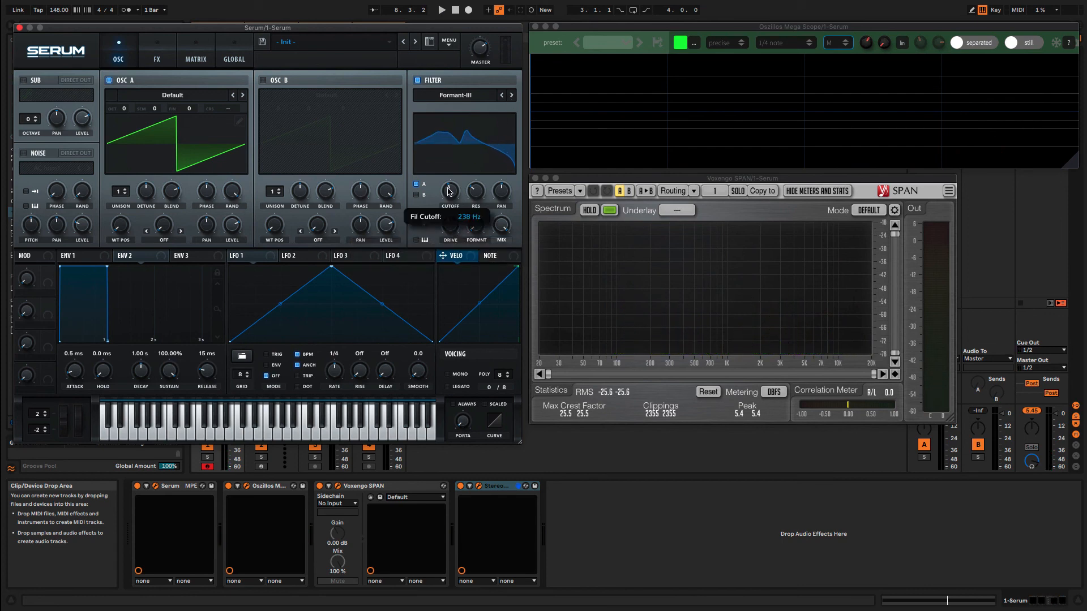
{"action": "key", "text": "space"}
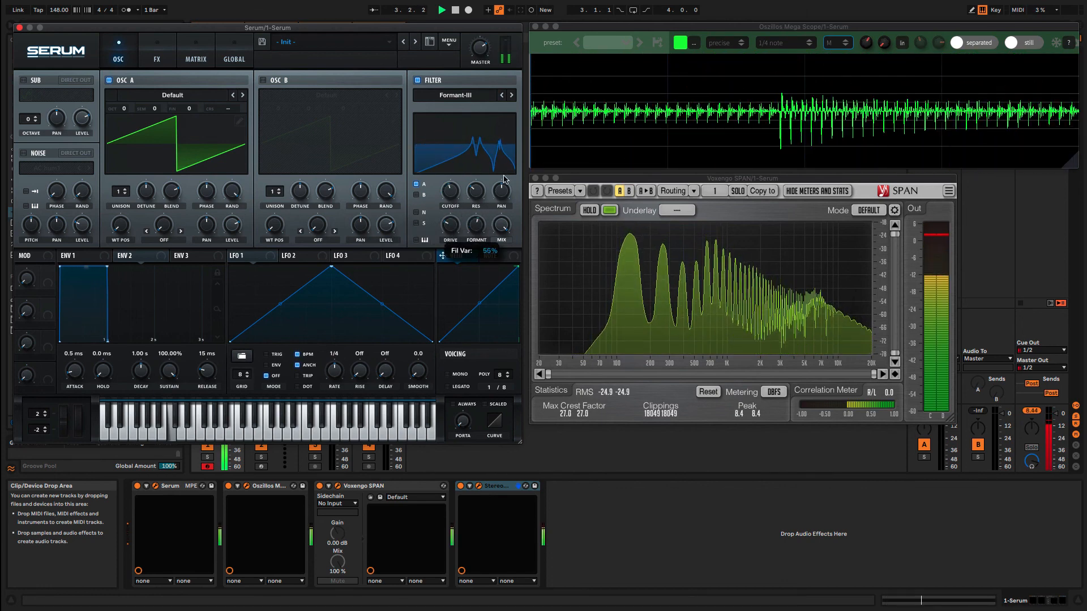
{"action": "left_click_drag", "start_coordinate": [480, 227], "coordinate": [484, 214]}
{"action": "left_click", "coordinate": [511, 95]}
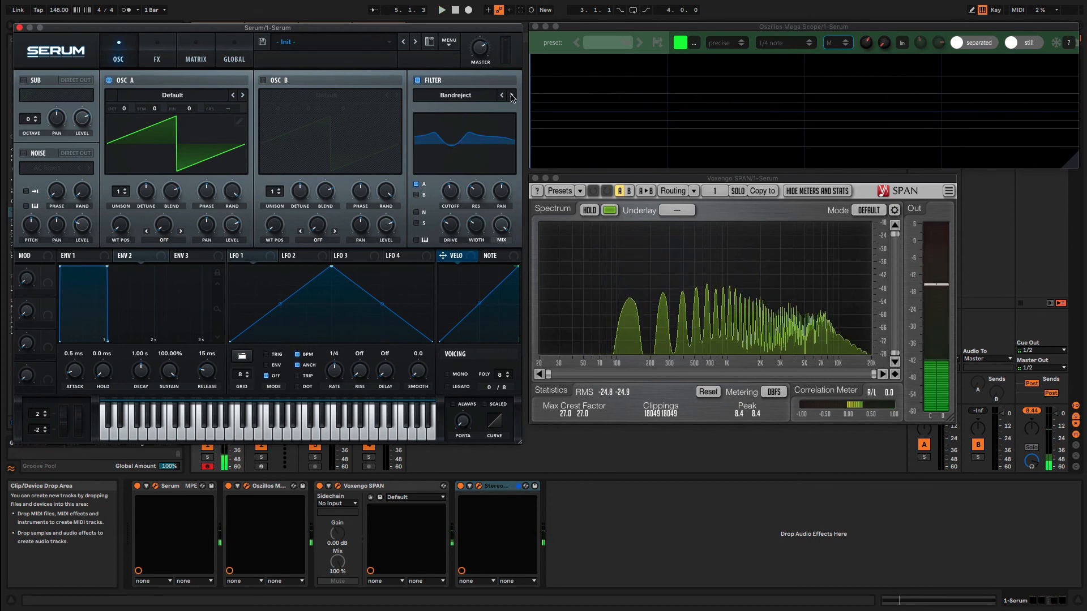
- Browse the filter categories and sweep the cutoff of the Bandreject filter up and back down
{"action": "left_click", "coordinate": [455, 95]}
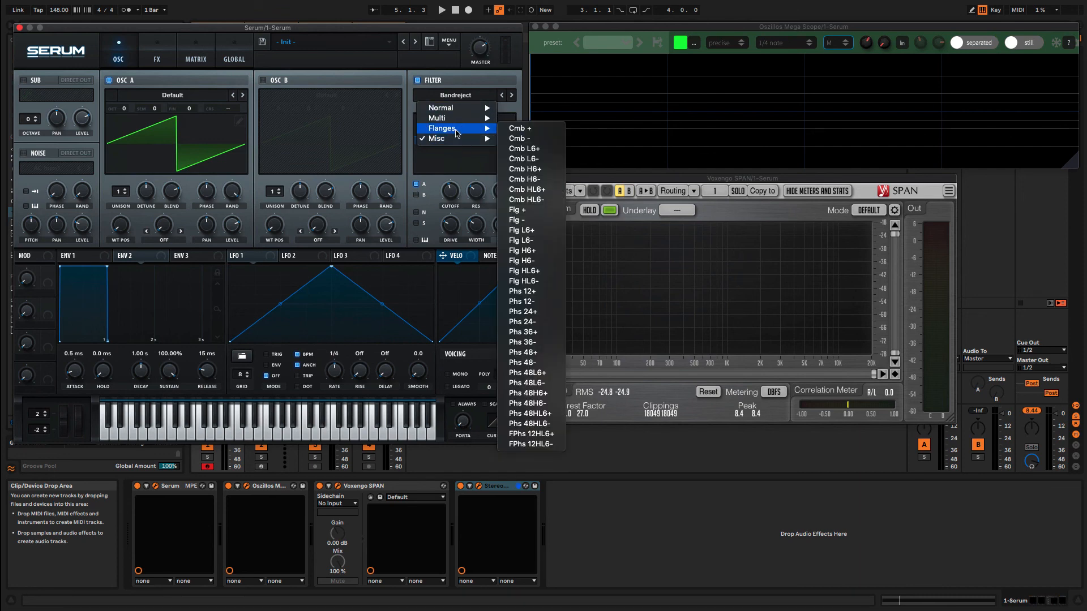
{"action": "left_click", "coordinate": [456, 79]}
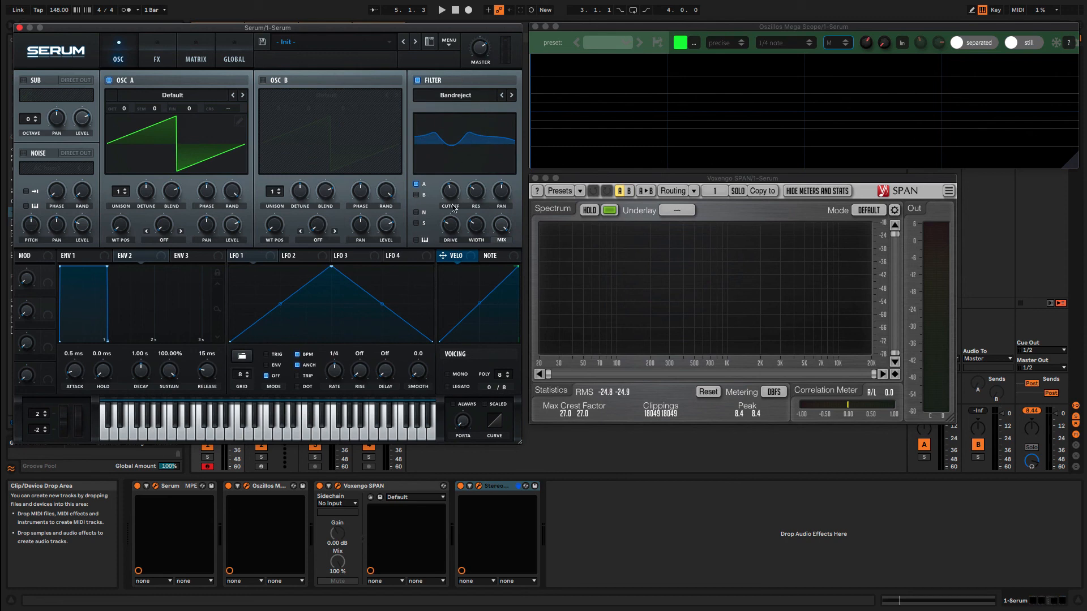
{"action": "left_click_drag", "start_coordinate": [453, 209], "coordinate": [453, 175]}
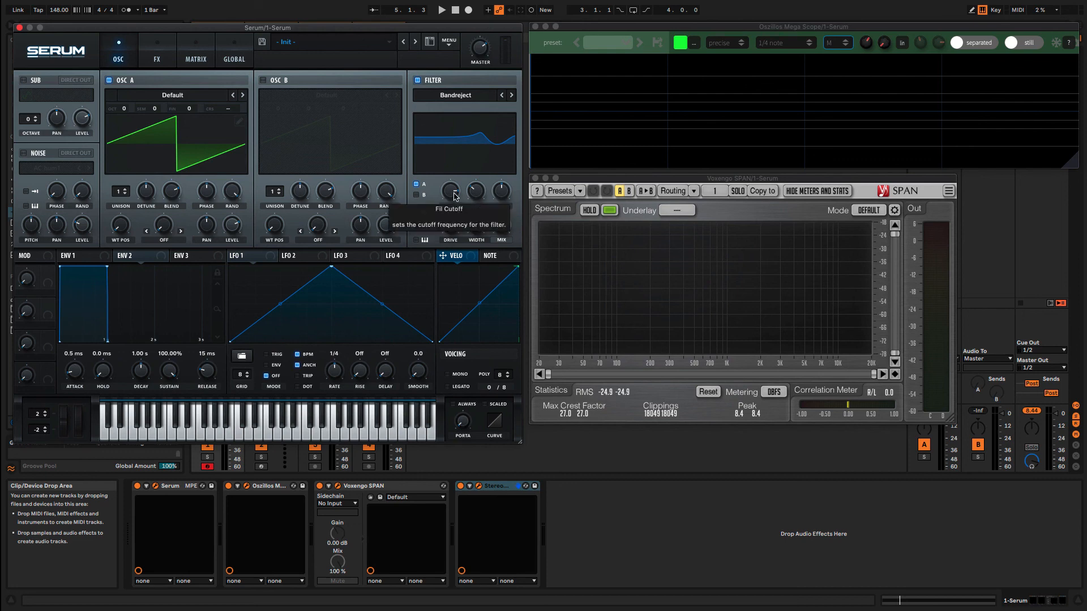
{"action": "mouse_move", "coordinate": [455, 204]}
{"action": "left_mouse_down"}
{"action": "mouse_move", "coordinate": [454, 229]}
{"action": "mouse_move", "coordinate": [447, 215]}
{"action": "left_mouse_up"}
- Set the filter to the Normal type MG Low 12 and sweep its cutoff during playback
{"action": "left_click", "coordinate": [458, 96]}
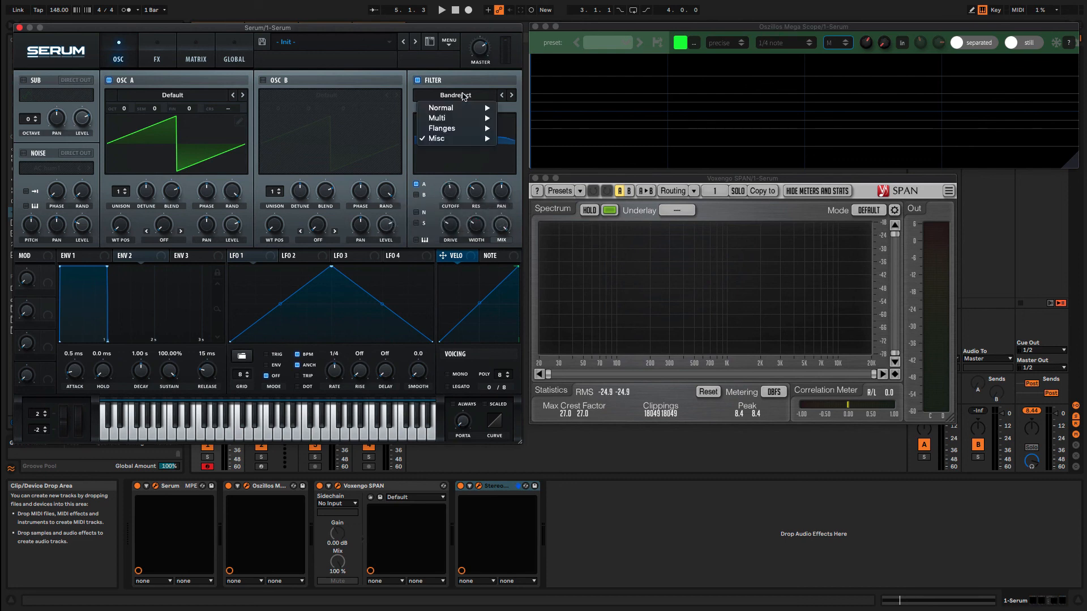
{"action": "mouse_move", "coordinate": [451, 108]}
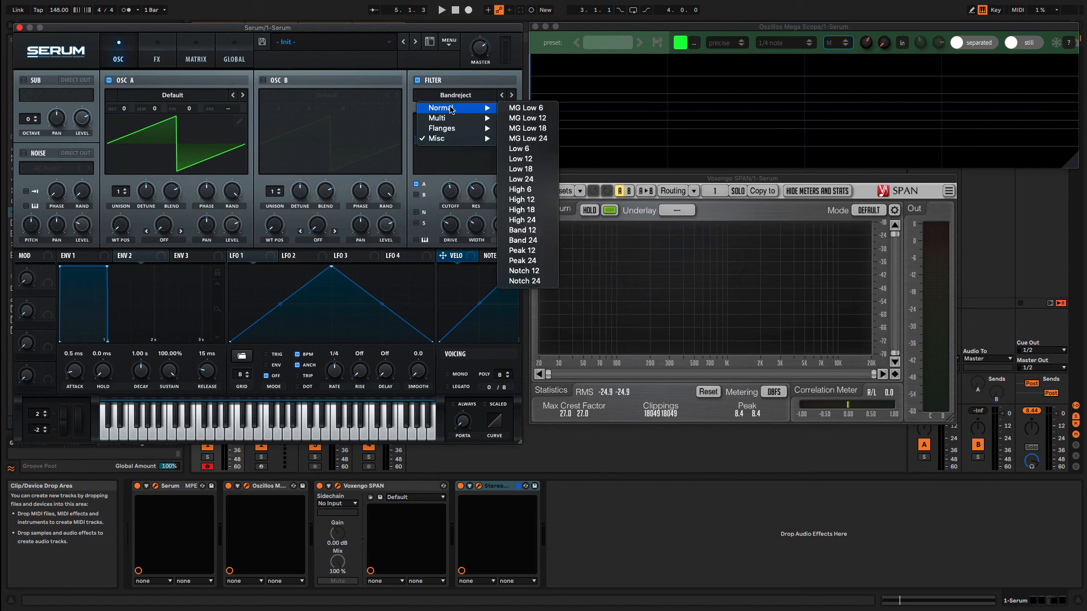
{"action": "left_click", "coordinate": [545, 120]}
{"action": "left_click_drag", "start_coordinate": [454, 193], "coordinate": [494, 144]}
{"action": "key", "text": "space"}
{"action": "key", "text": "space"}
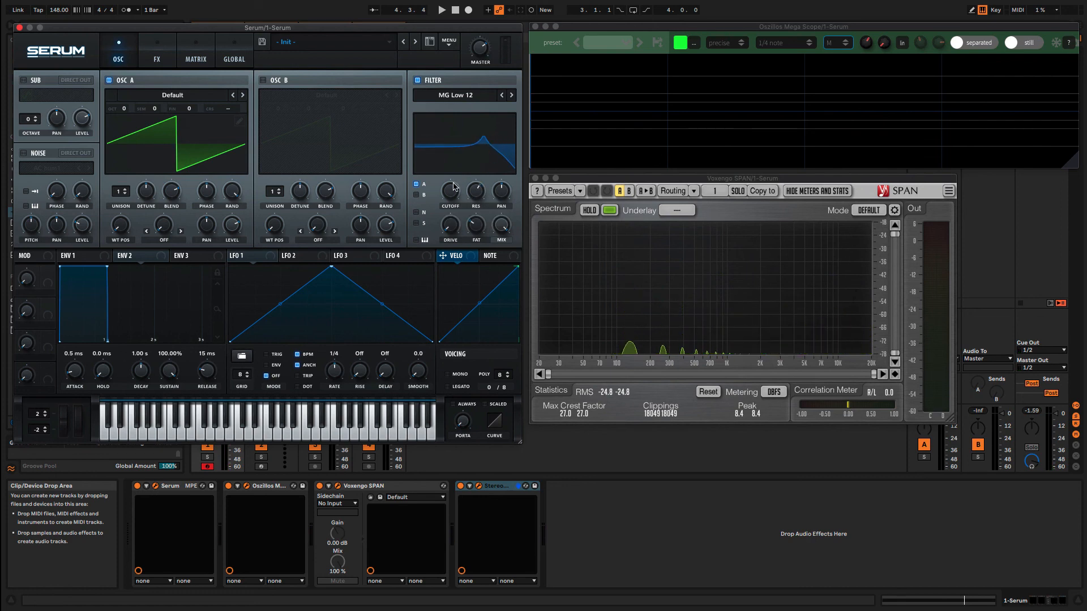
- Vary the filter cutoff up to 12176 Hz, and briefly switch the filter graph to its Phases display
{"action": "left_click_drag", "start_coordinate": [448, 199], "coordinate": [452, 192]}
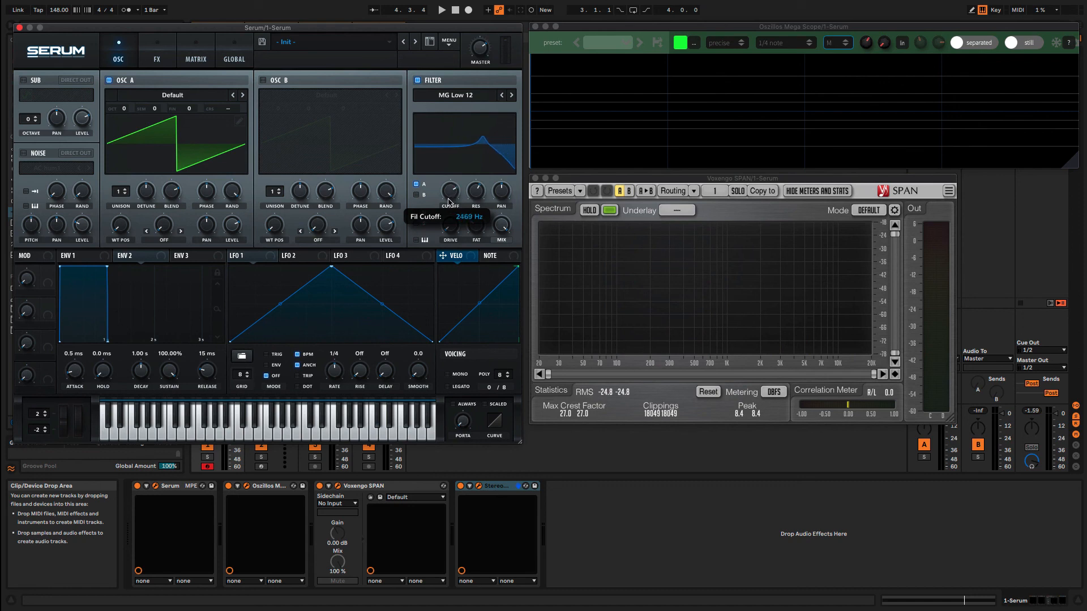
{"action": "left_click_drag", "start_coordinate": [495, 139], "coordinate": [487, 144]}
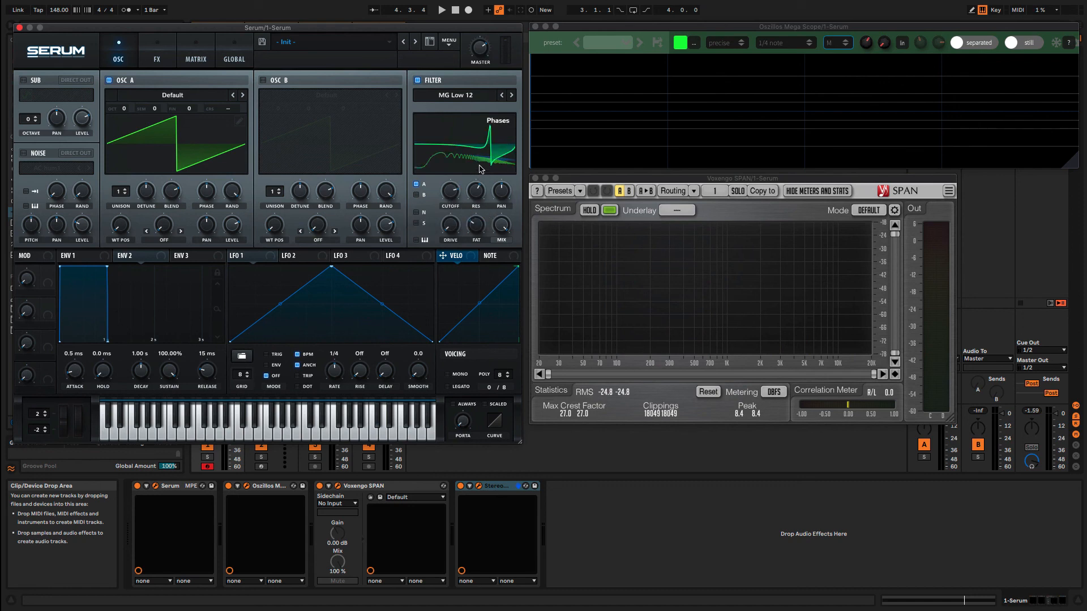
{"action": "left_click", "coordinate": [480, 168]}
{"action": "left_click_drag", "start_coordinate": [452, 196], "coordinate": [452, 203]}
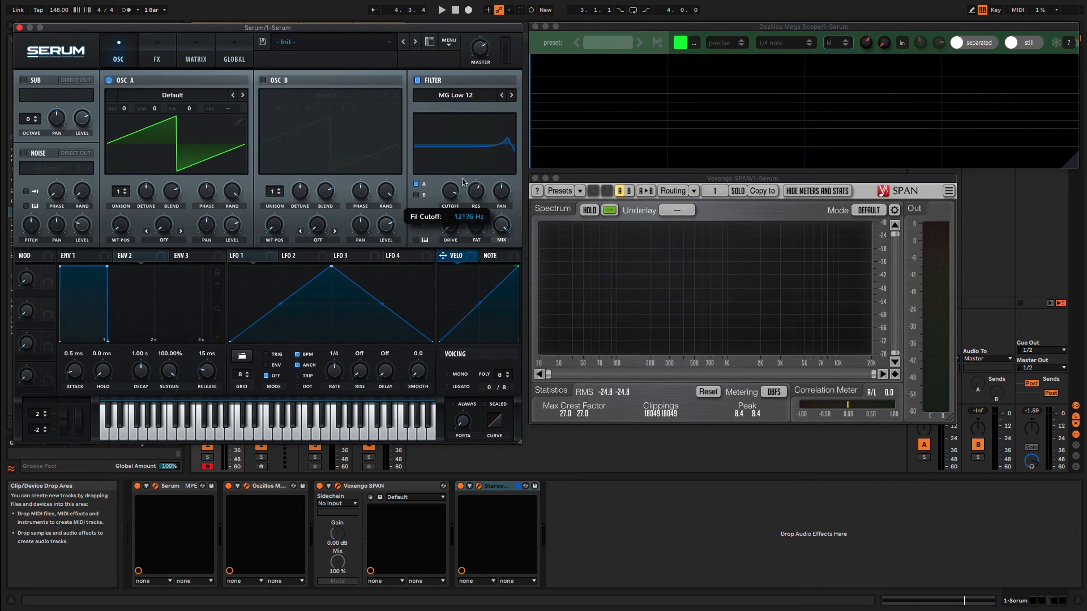
- Vary the filter's cutoff and pan during playback, and stop playback
{"action": "left_click_drag", "start_coordinate": [456, 193], "coordinate": [502, 194]}
{"action": "key", "text": "space"}
{"action": "key", "text": "space"}
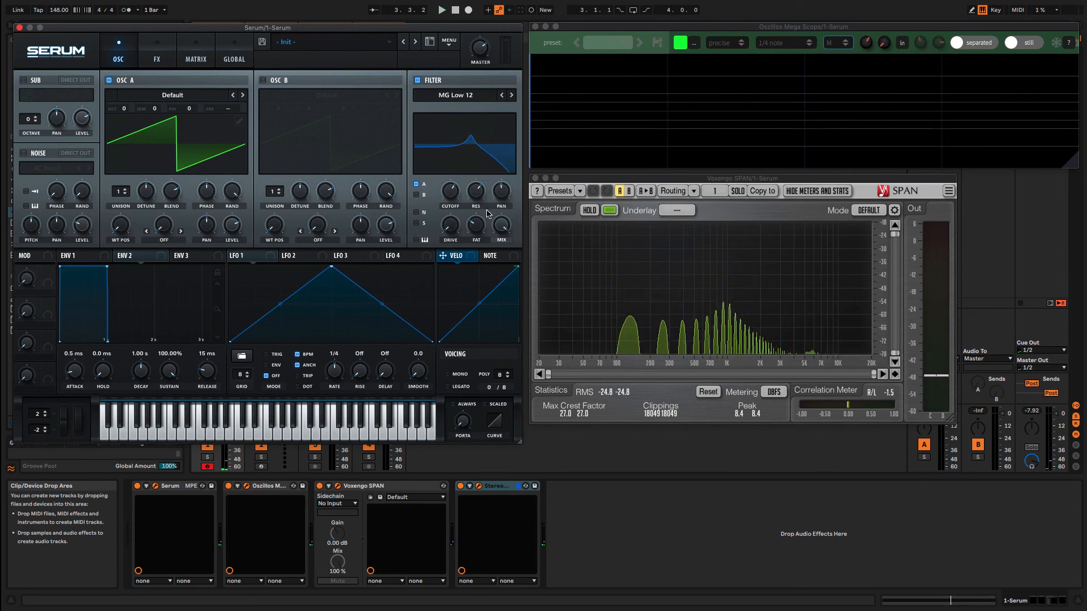
- Vary the filter drive around 51% and sweep the MG Low 12 cutoff from 290 Hz upward, with and without playback
{"action": "mouse_move", "coordinate": [451, 225]}
{"action": "left_mouse_down"}
{"action": "mouse_move", "coordinate": [461, 181]}
{"action": "mouse_move", "coordinate": [453, 210]}
{"action": "left_mouse_up"}
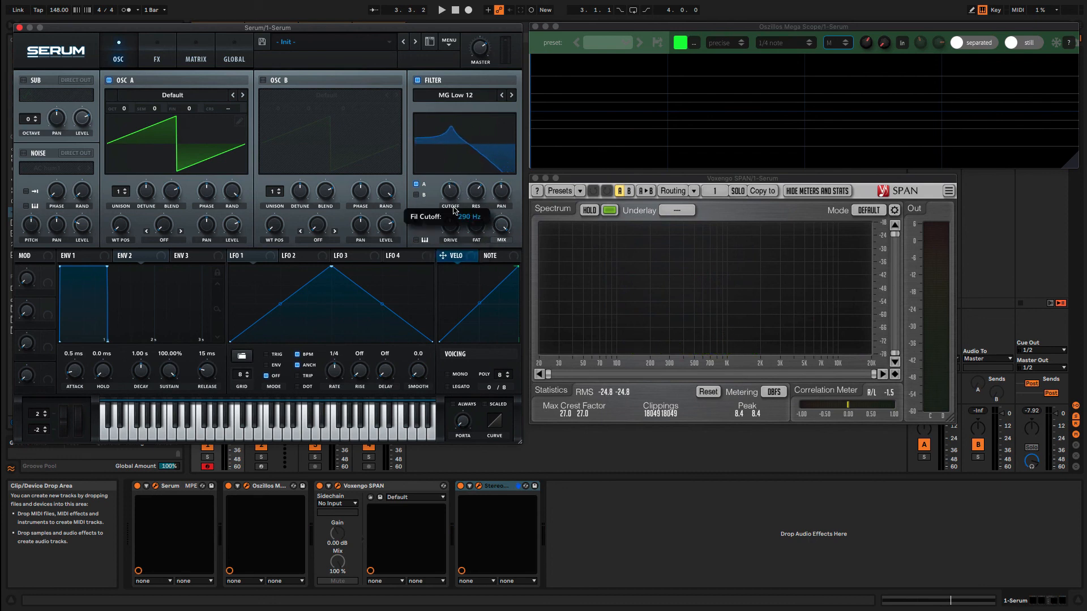
{"action": "scroll", "coordinate": [455, 210], "scroll_direction": "up", "scroll_amount": 5}
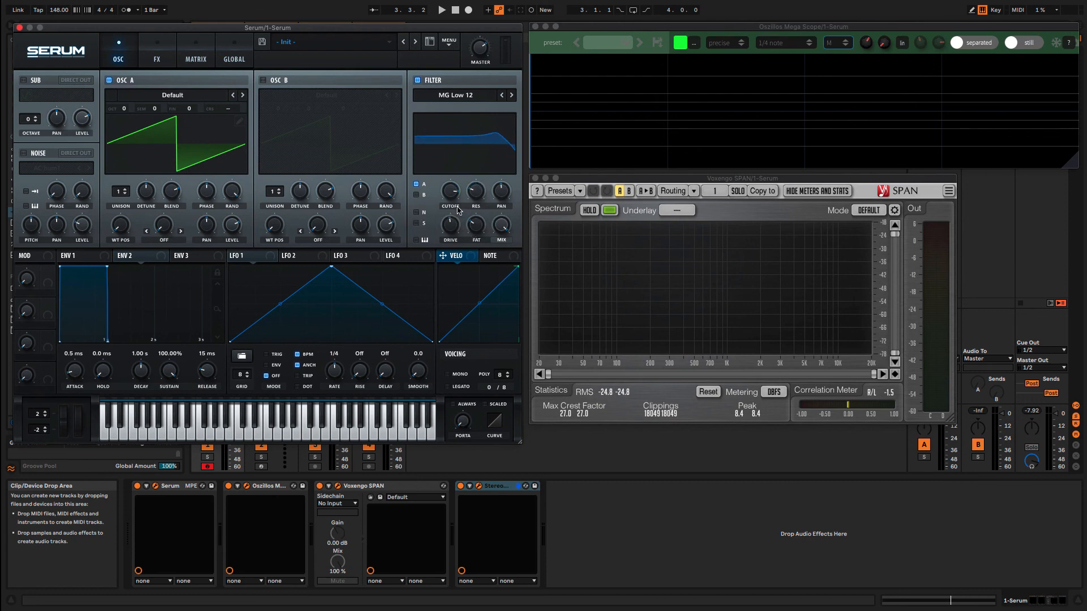
{"action": "mouse_move", "coordinate": [451, 224]}
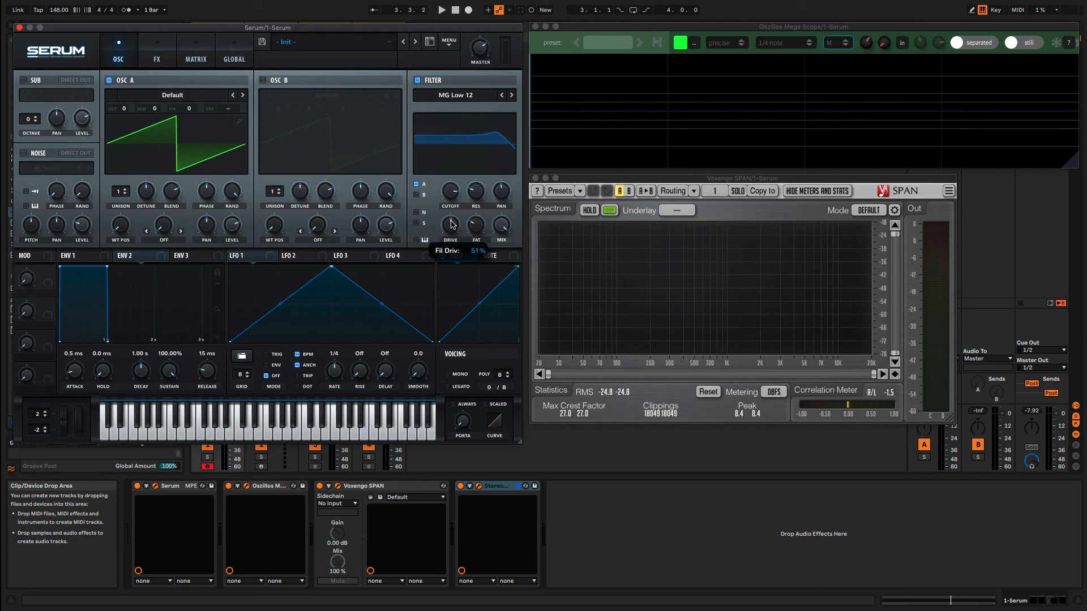
{"action": "left_click_drag", "start_coordinate": [451, 224], "coordinate": [444, 234]}
{"action": "key", "text": "space"}
{"action": "left_click_drag", "start_coordinate": [452, 195], "coordinate": [501, 164]}
{"action": "key", "text": "space"}
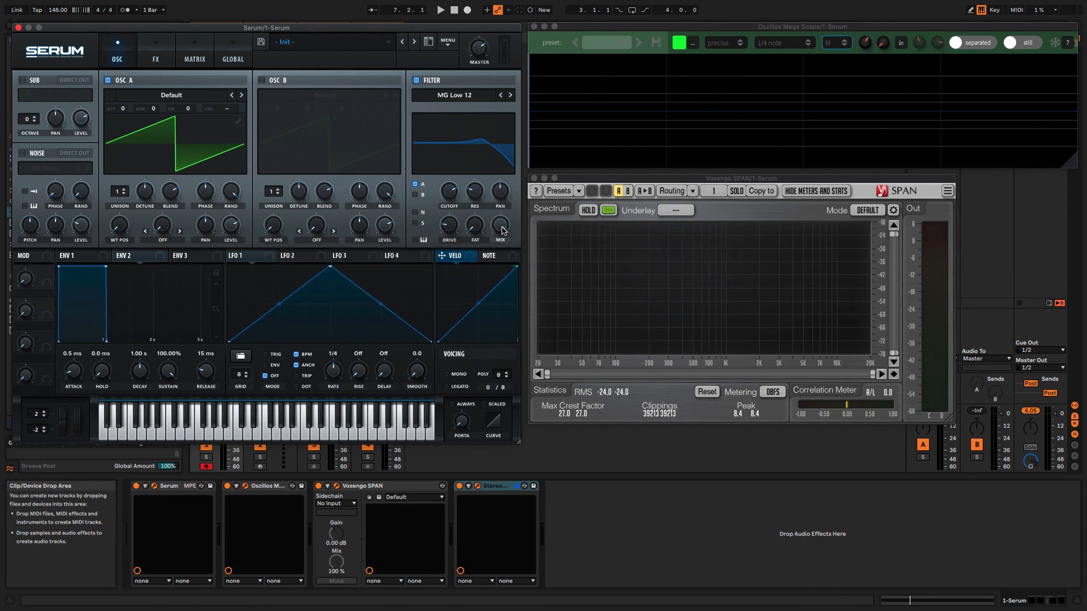
- Vary the filter's Mix amount during playback
{"action": "key", "text": "space"}
{"action": "mouse_move", "coordinate": [502, 231]}
{"action": "left_mouse_down"}
{"action": "mouse_move", "coordinate": [497, 299]}
{"action": "mouse_move", "coordinate": [503, 229]}
{"action": "left_mouse_up"}
{"action": "key", "text": "space"}
- Switch the filter's Mix control to Level, set it to 0%, and raise it again during playback
{"action": "left_click_drag", "start_coordinate": [506, 229], "coordinate": [499, 236]}
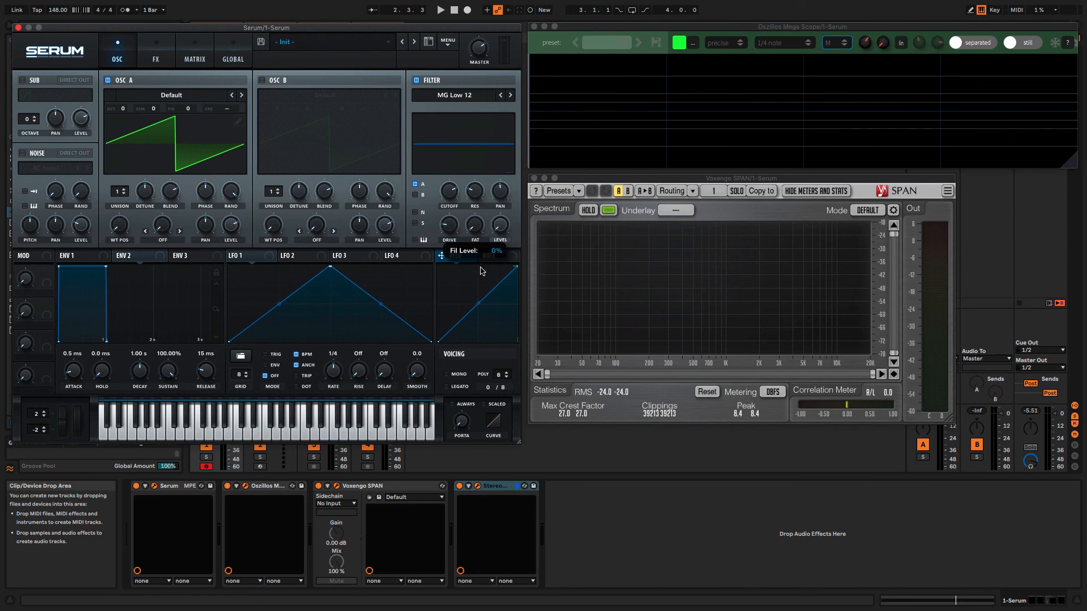
{"action": "key", "text": "space"}
{"action": "left_click_drag", "start_coordinate": [499, 229], "coordinate": [512, 181]}
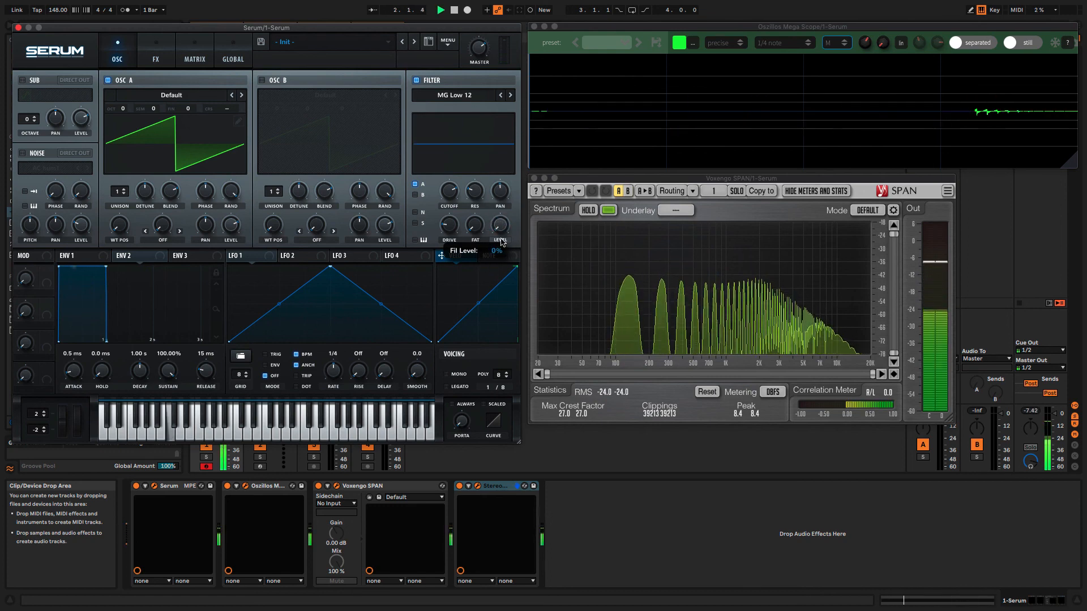
{"action": "left_click_drag", "start_coordinate": [526, 125], "coordinate": [500, 229]}
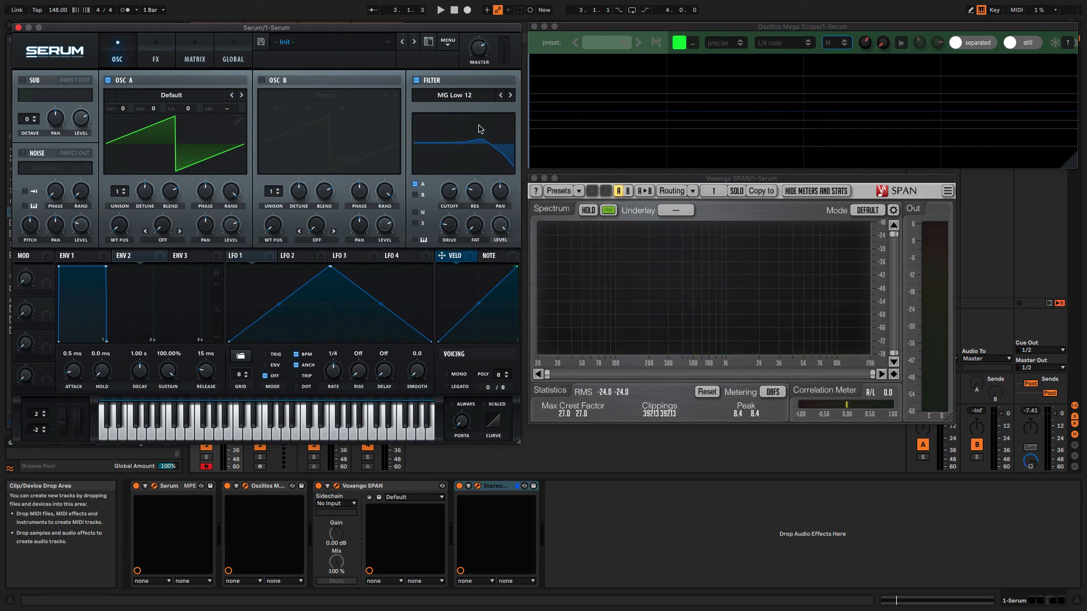
- Select LFO 1, try assigning Env 2 to the filter's Level, and play the sound
{"action": "left_click", "coordinate": [245, 261]}
{"action": "left_click_drag", "start_coordinate": [118, 256], "coordinate": [501, 227]}
{"action": "left_click_drag", "start_coordinate": [493, 298], "coordinate": [521, 212]}
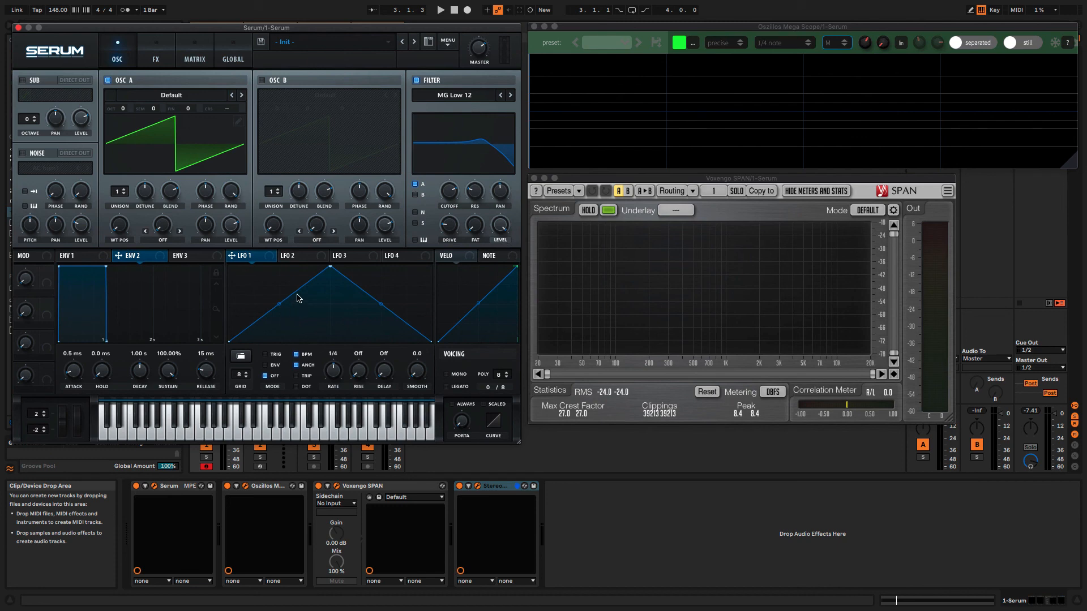
{"action": "key", "text": "space"}
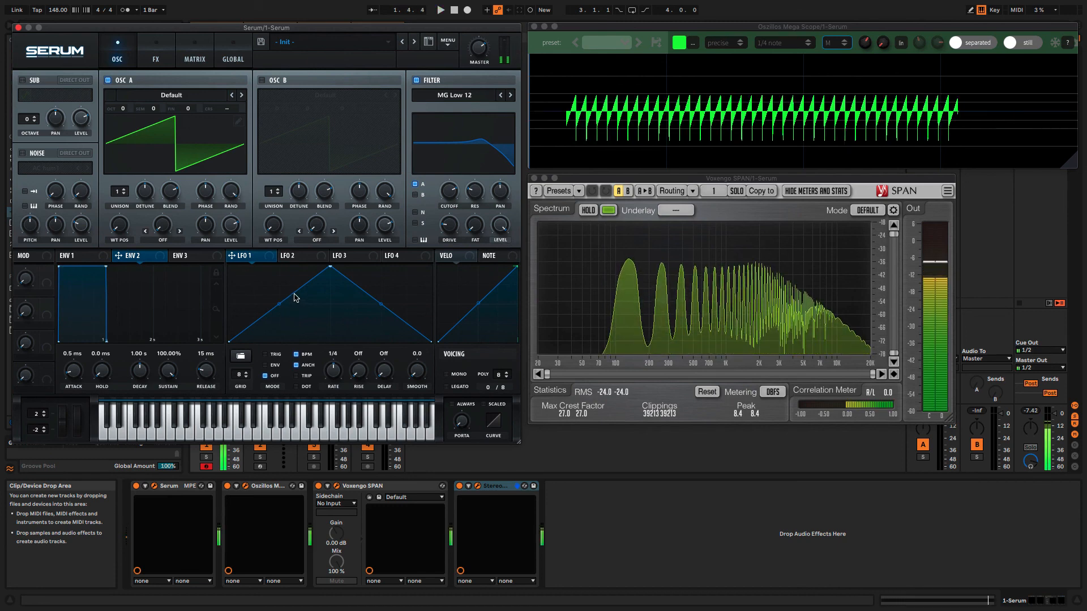